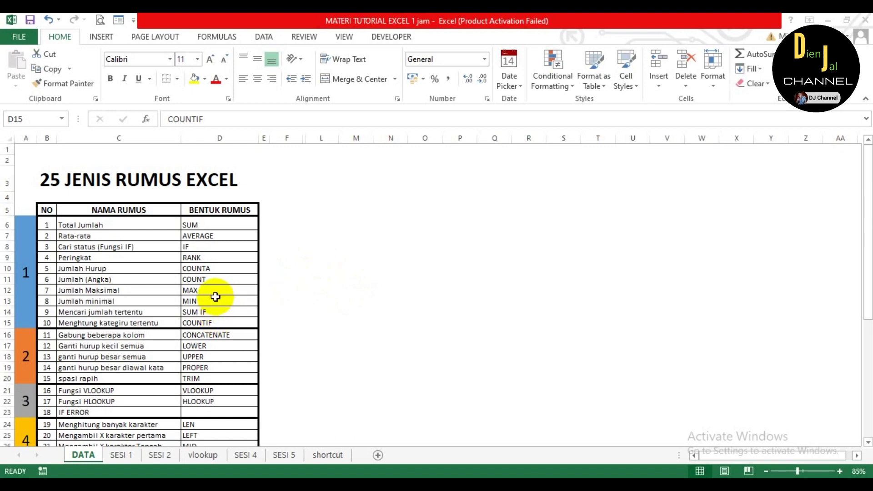
- Review the list of 25 Excel formulas and its five session groups on the DATA sheet
scroll(278, 303, "down", 5)
scroll(278, 304, "up", 5)
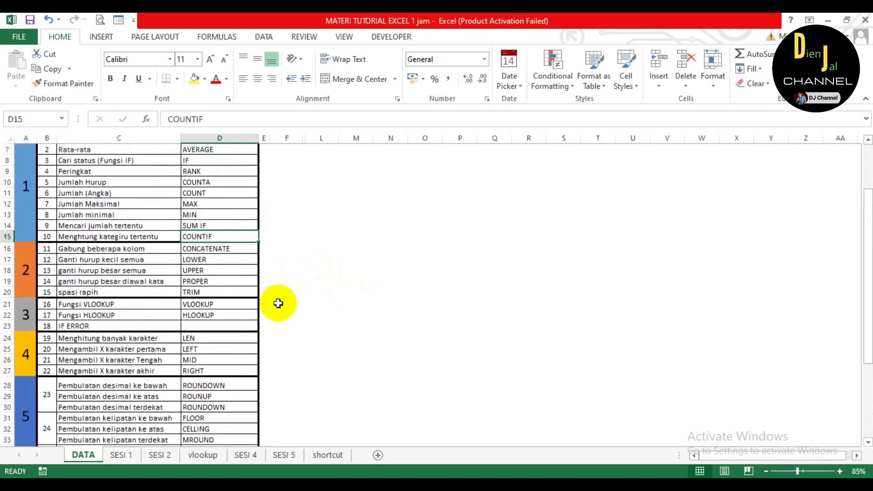
scroll(278, 303, "down", 3)
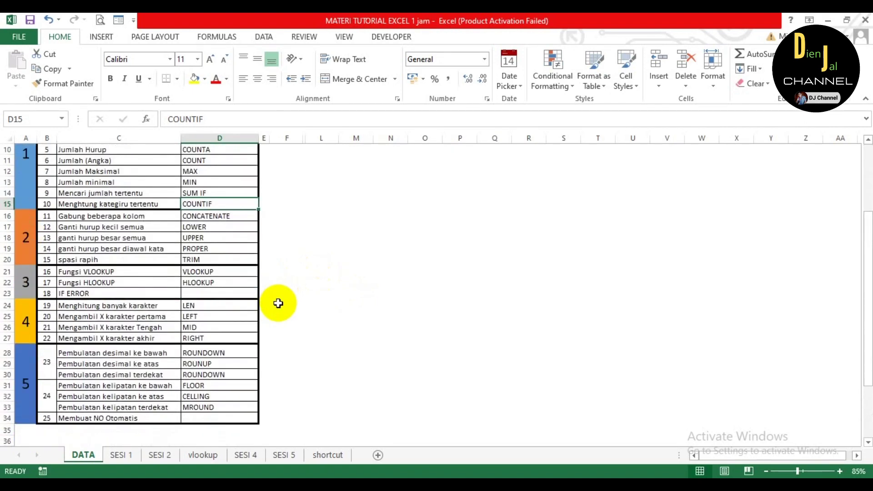
scroll(278, 303, "up", 3)
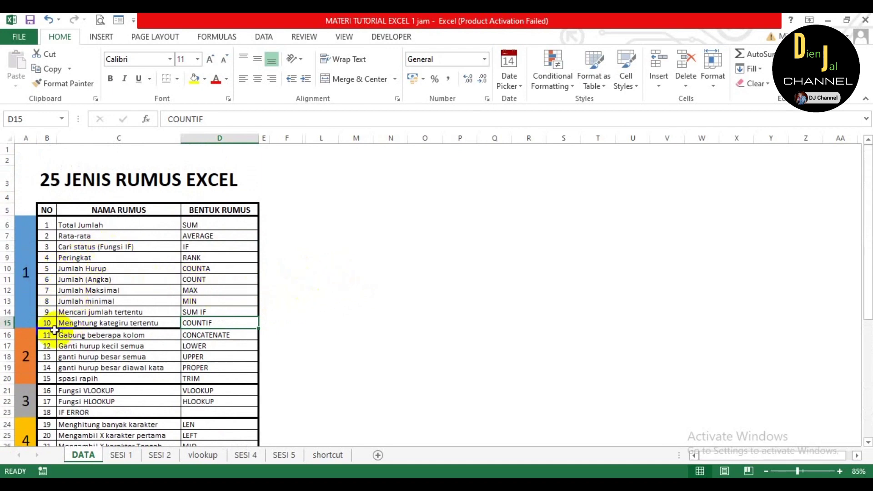
scroll(93, 285, "down", 2)
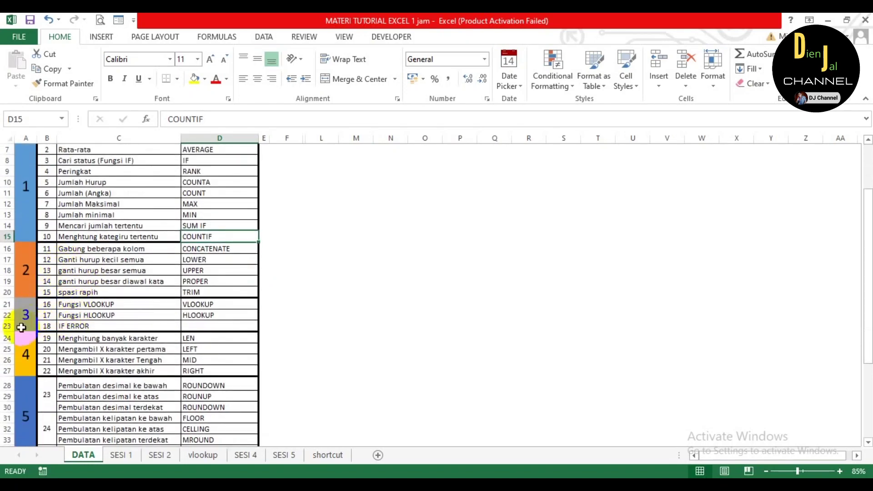
scroll(100, 336, "down", 2)
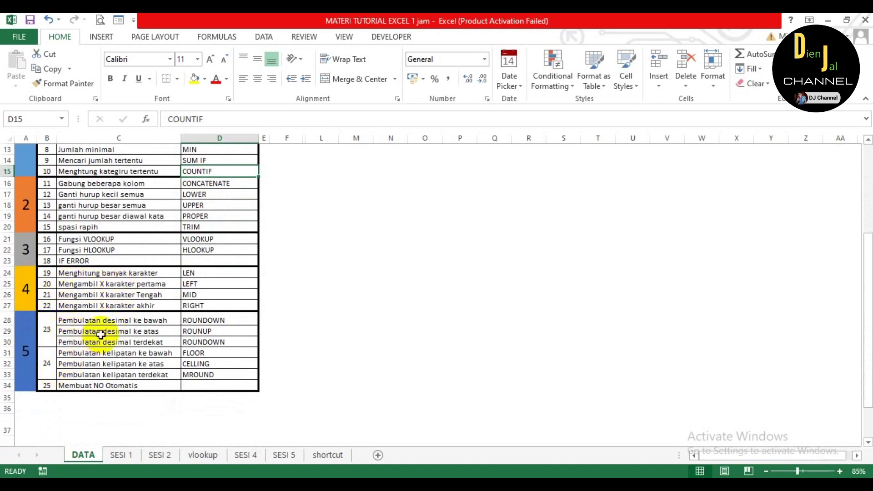
scroll(121, 307, "up", 4)
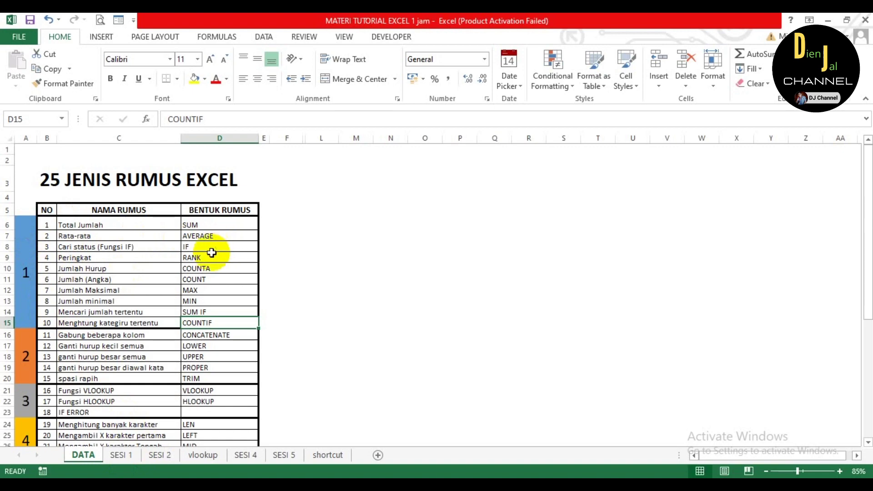
- On the SESI 1 sheet, enter =SUM(D5:F5) in G5 to total the first employee's three months of omset
left_click(121, 456)
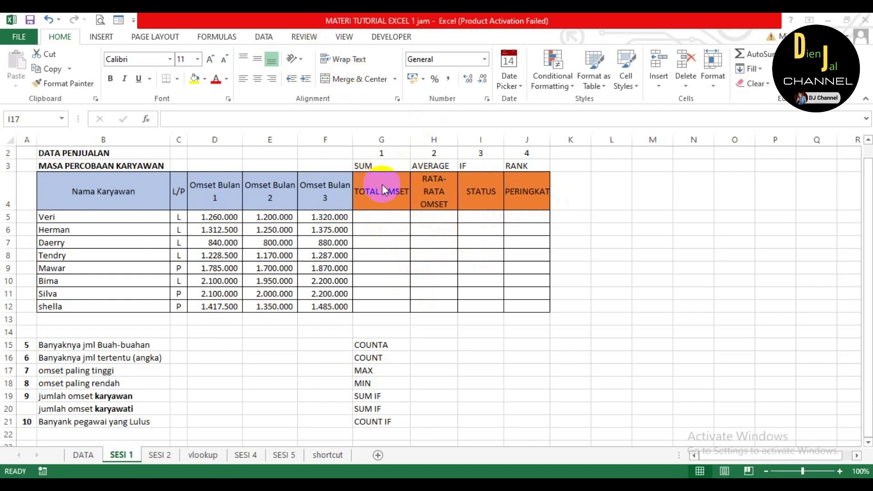
left_click(391, 216)
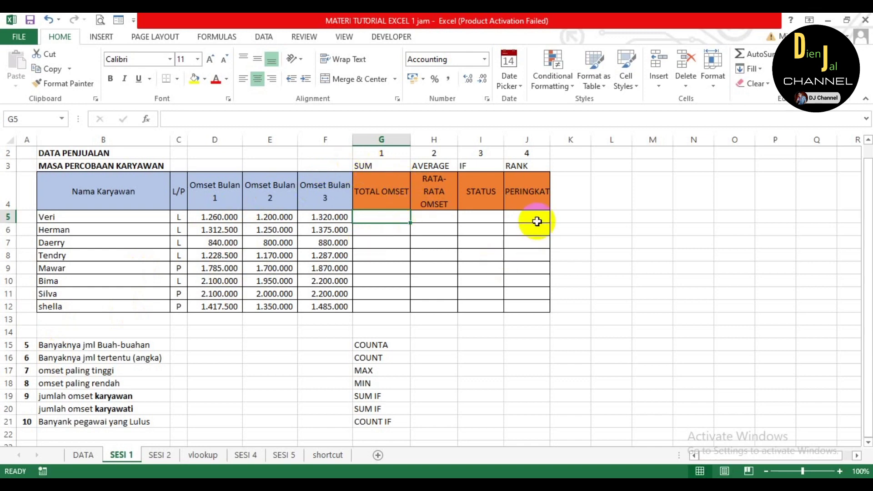
type("=")
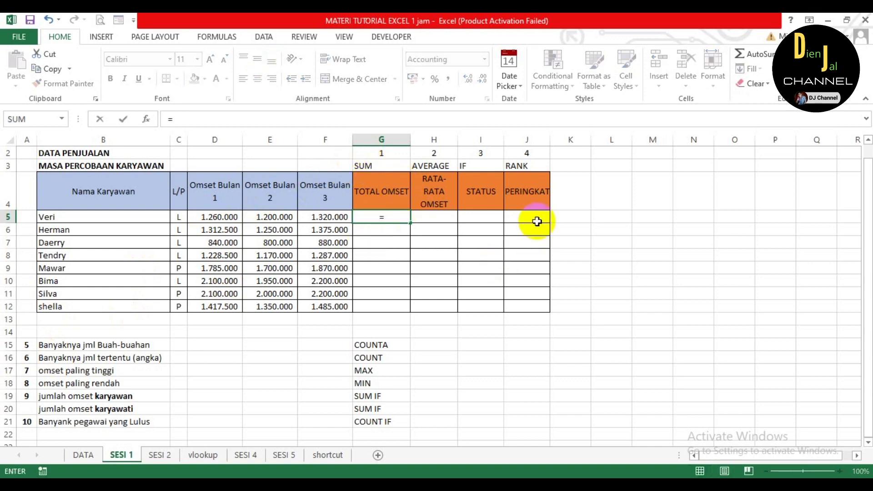
type("sum")
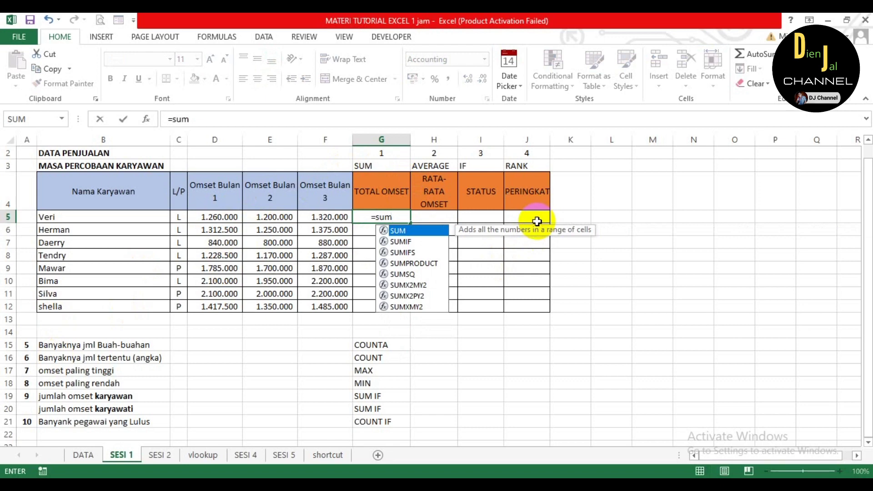
type("(")
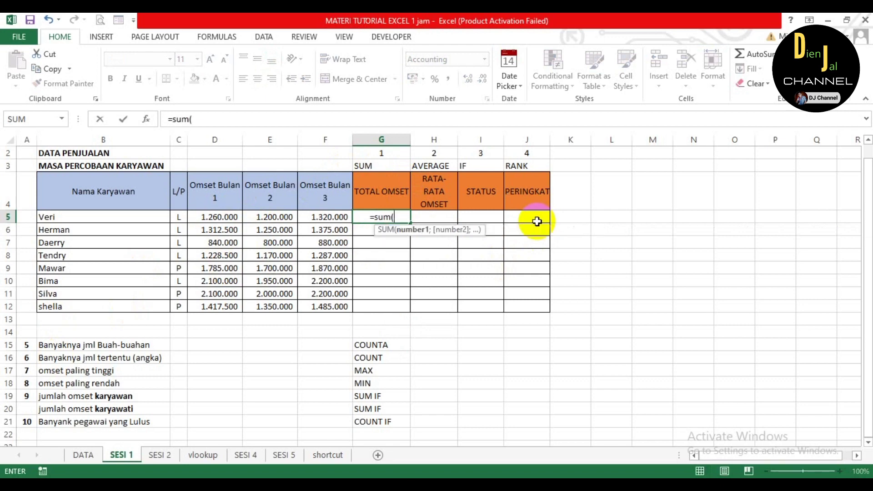
left_click(223, 218)
key("shift+Right")
key("shift+Right")
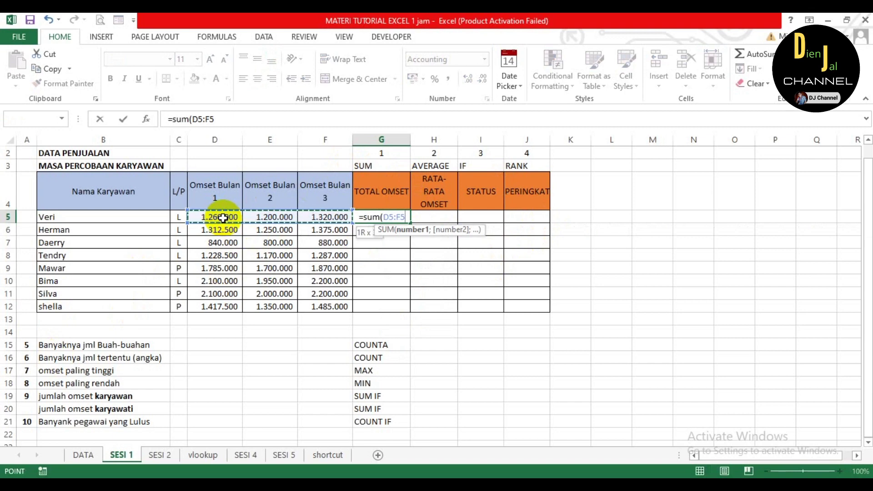
type(")")
key("Return")
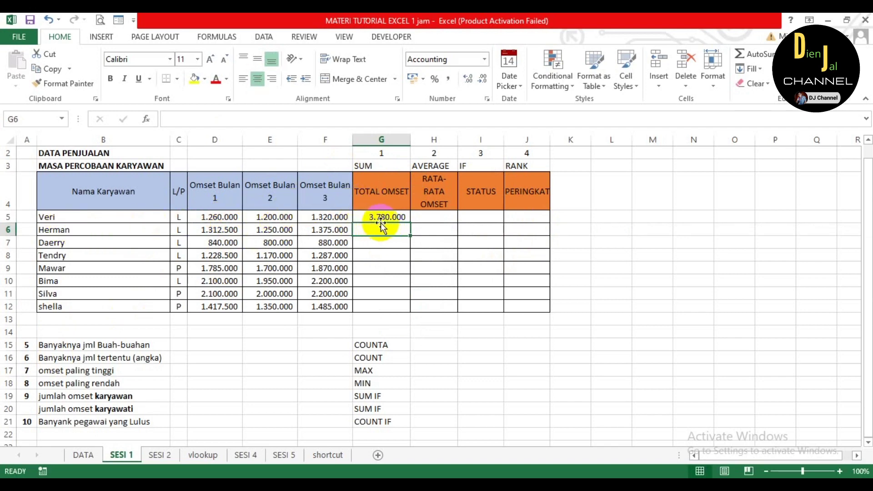
- Fill the TOTAL OMSET formula from G5 down to G12 for all employees
left_click(396, 218)
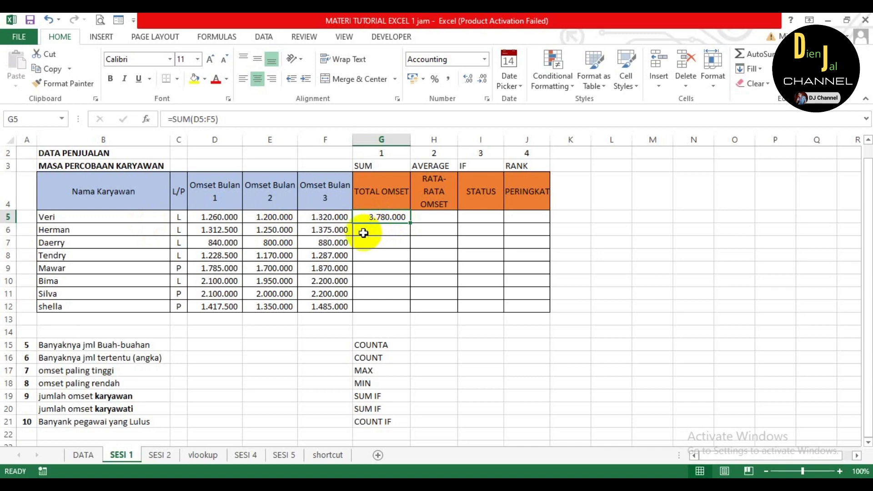
double_click(411, 224)
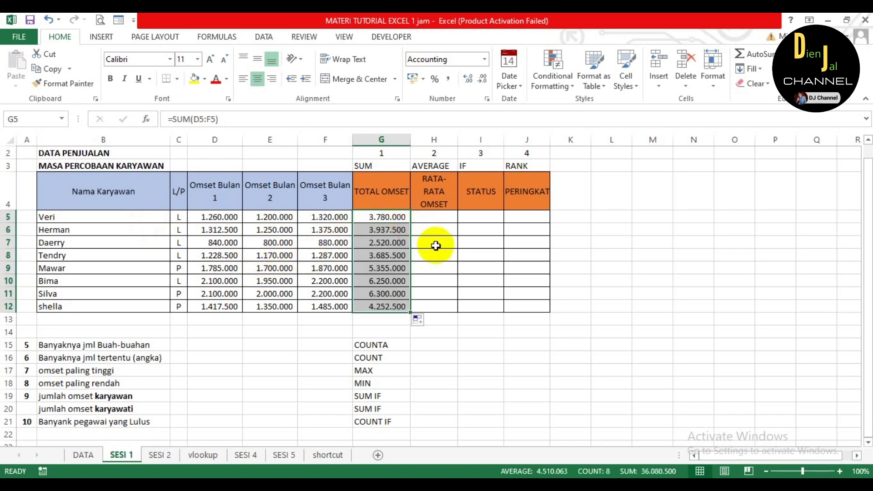
left_click_drag(410, 223, 408, 312)
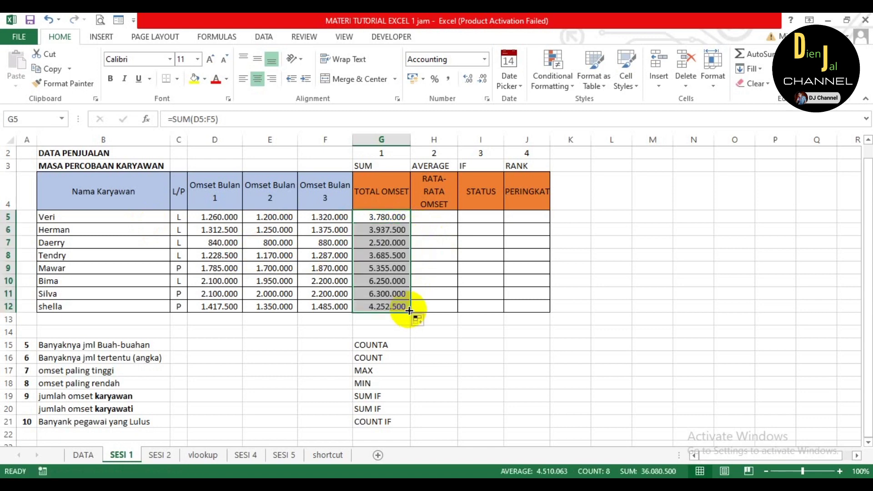
- Enter =AVERAGE(D5:F5) in H5 under RATA-RATA OMSET to average the three months of omset
left_click(436, 217)
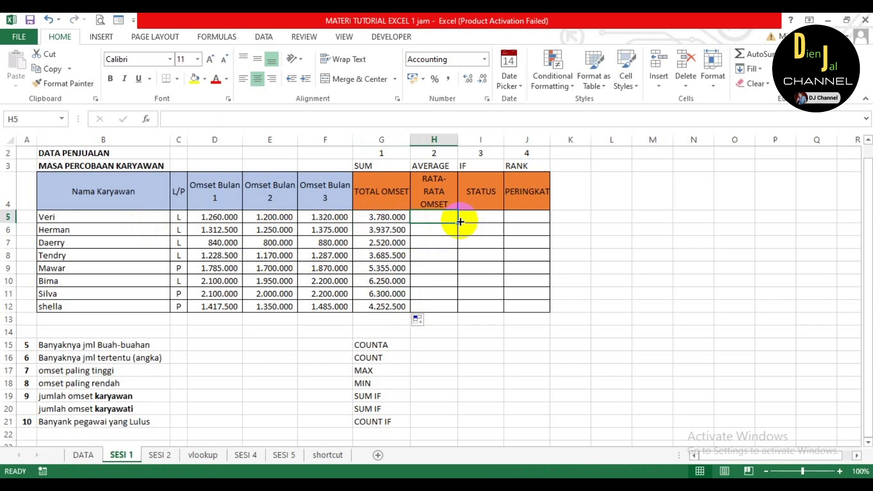
type("=")
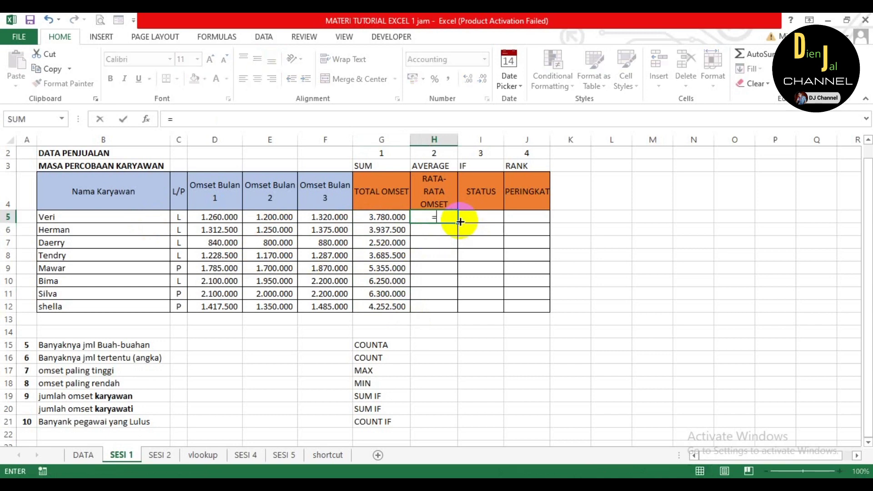
type("avera")
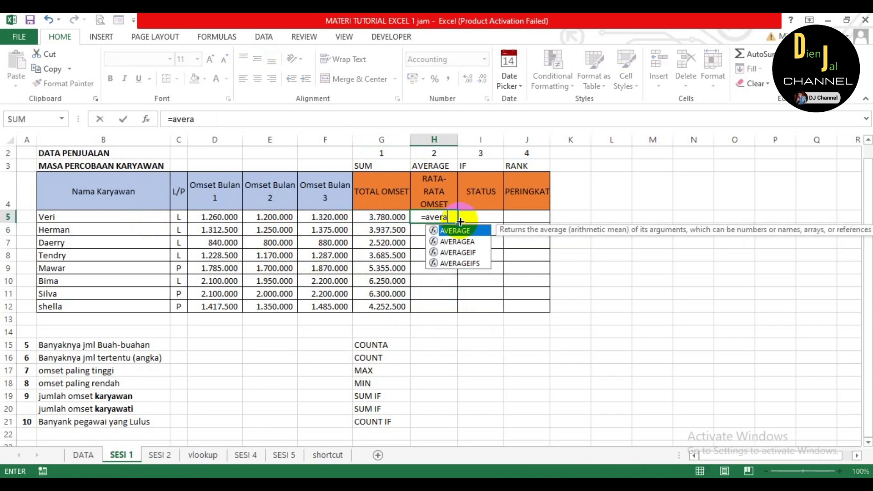
type("ge(")
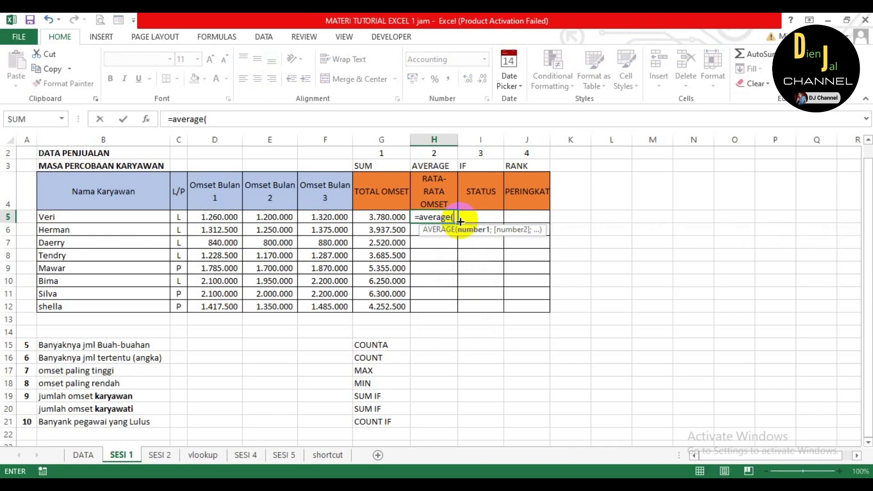
left_click(233, 218)
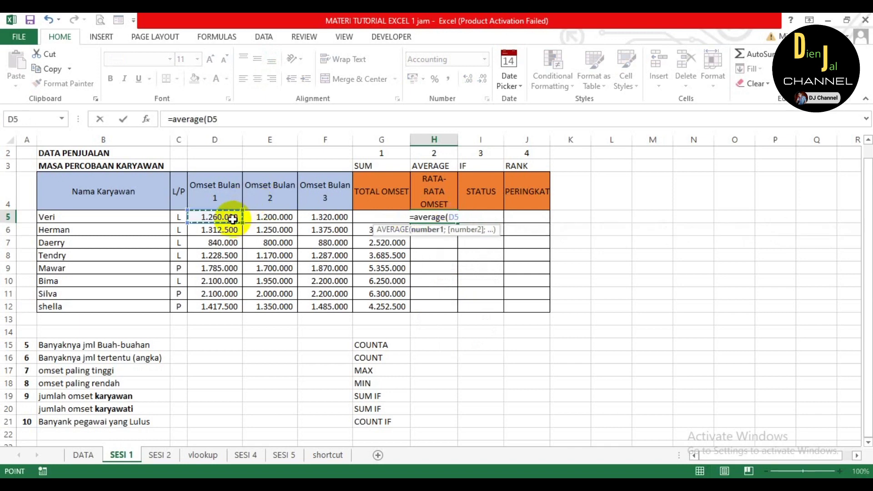
key("shift+Right")
key("shift+Right")
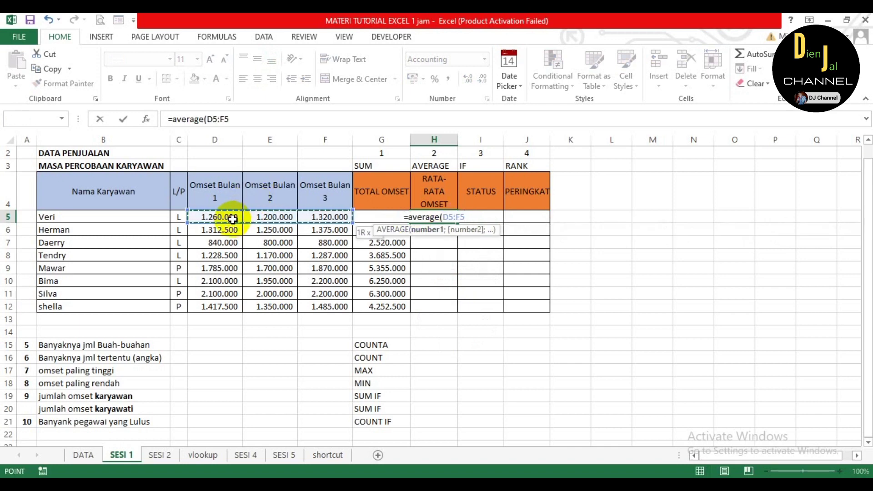
type(")")
key("Return")
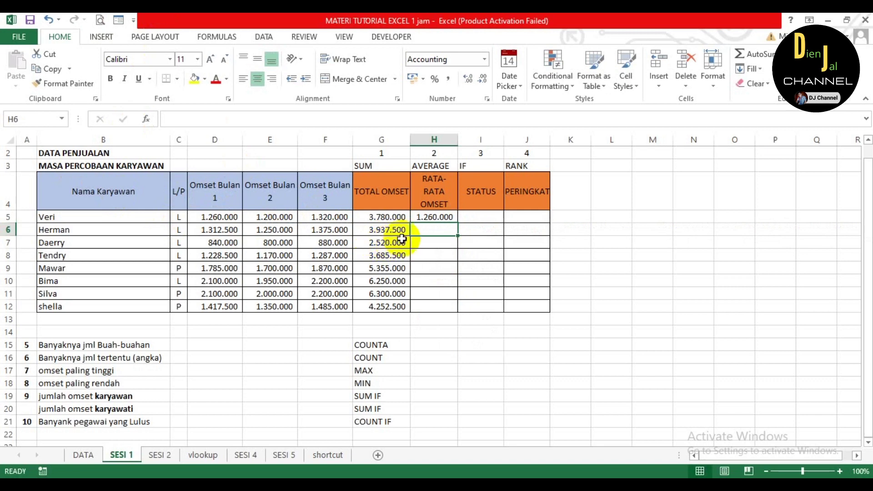
- Fill the RATA-RATA OMSET formula from H5 down to H12 for all employees
left_click(447, 218)
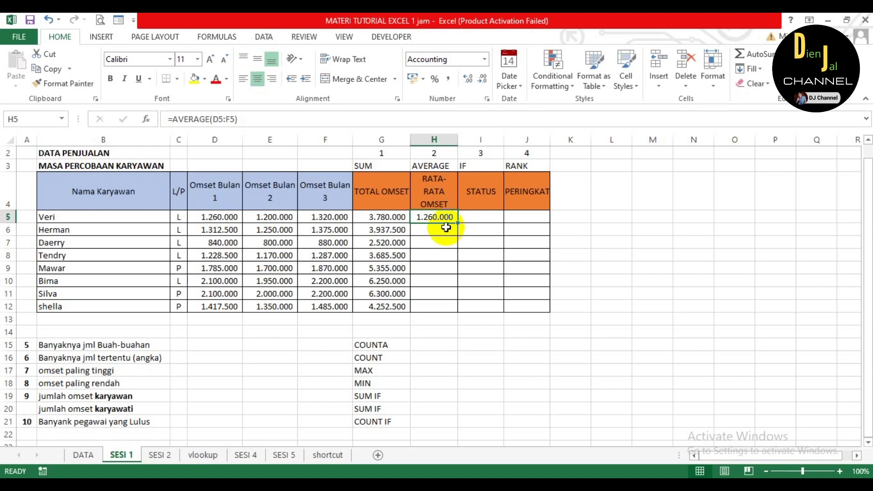
double_click(458, 224)
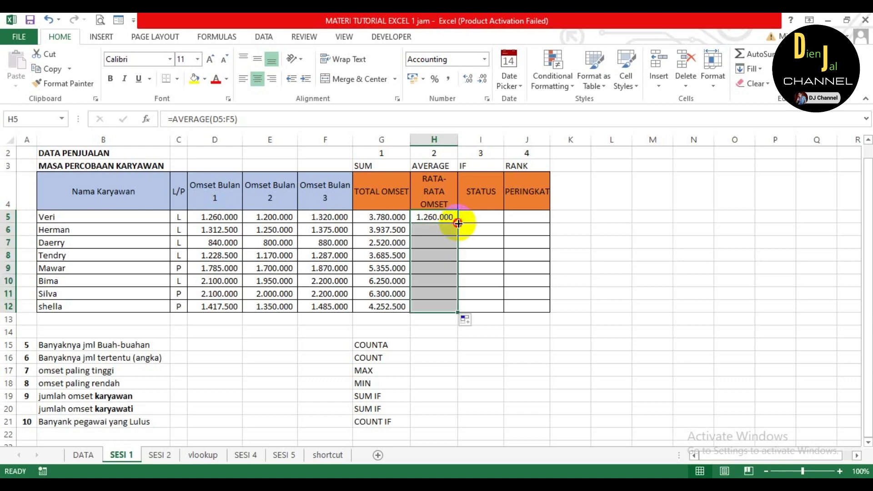
left_click(484, 231)
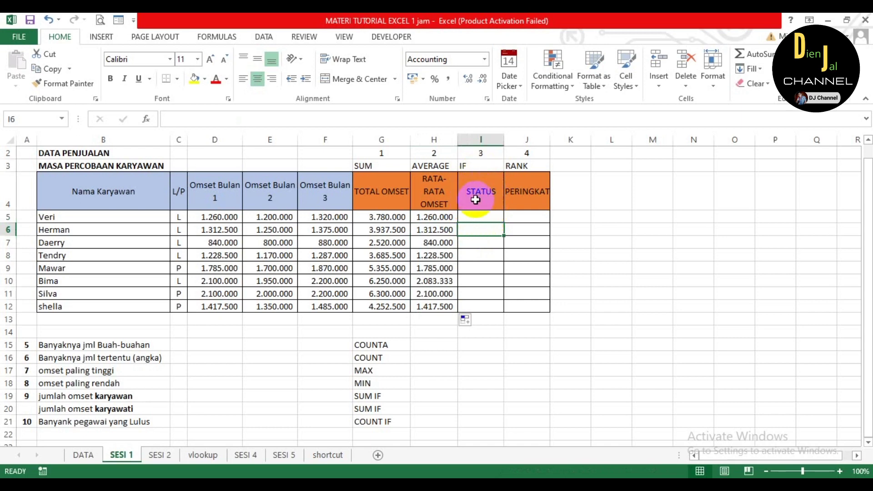
- Enter =IF(G5>=3000000;"Lulus";"Gagal") in I5 under STATUS to grade the first employee's total omset
left_click(499, 214)
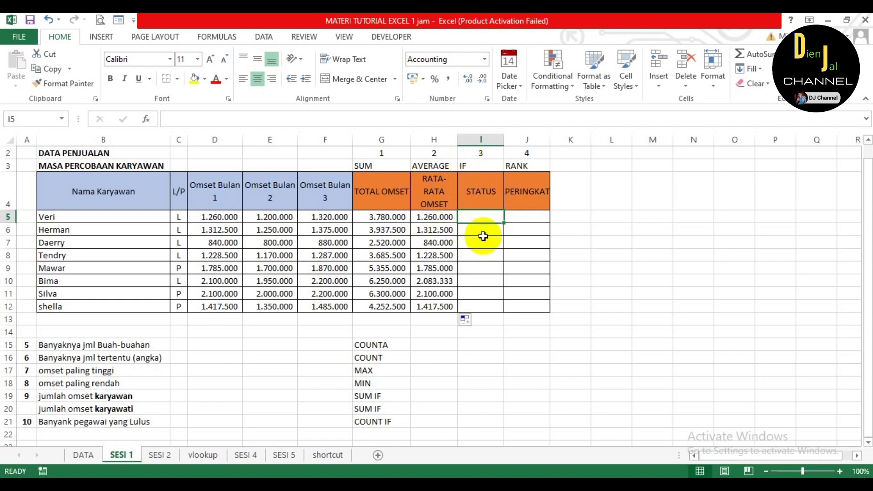
type("=")
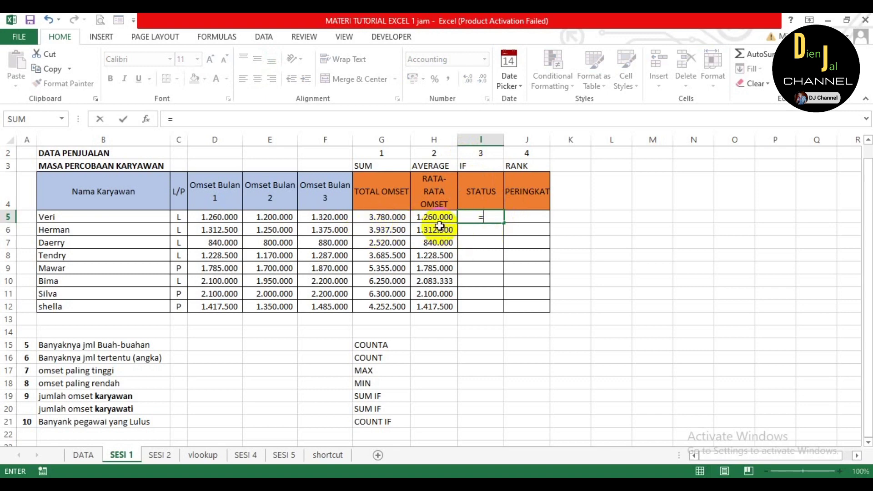
type("if")
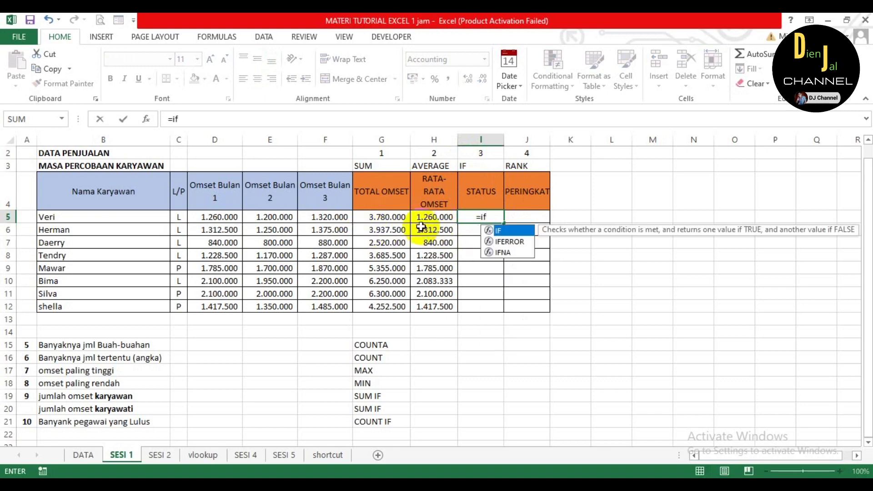
type("(")
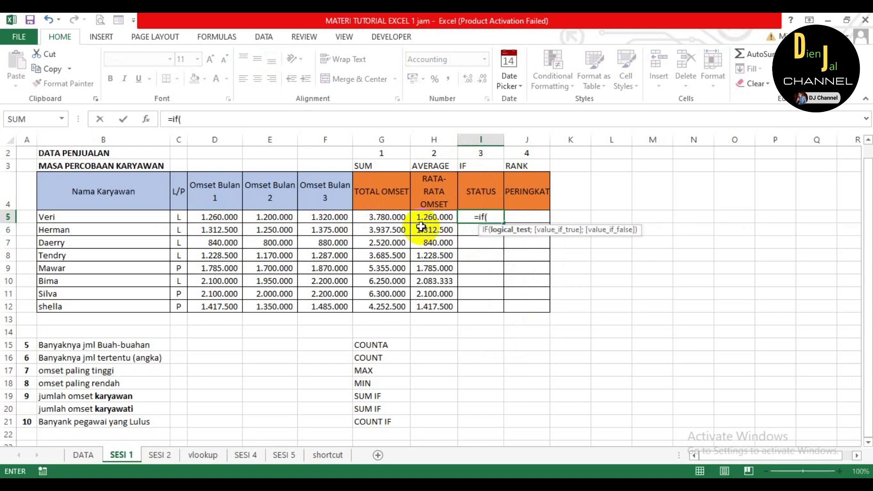
left_click(383, 217)
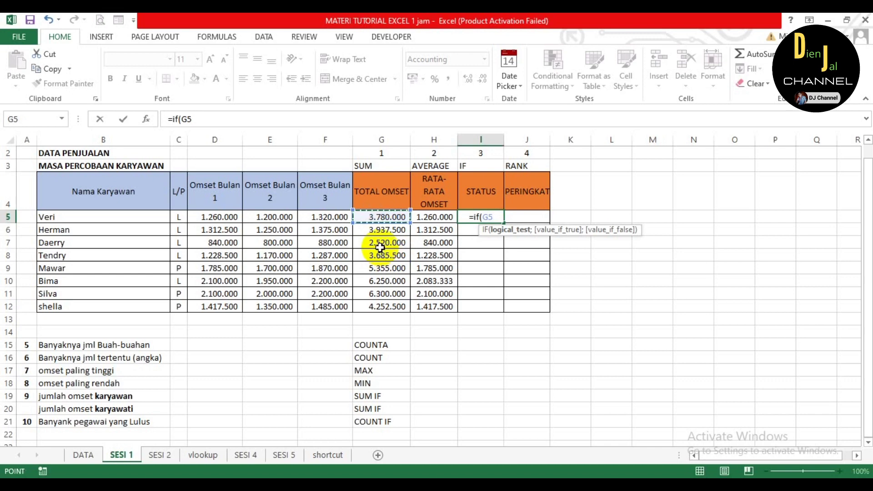
type(";")
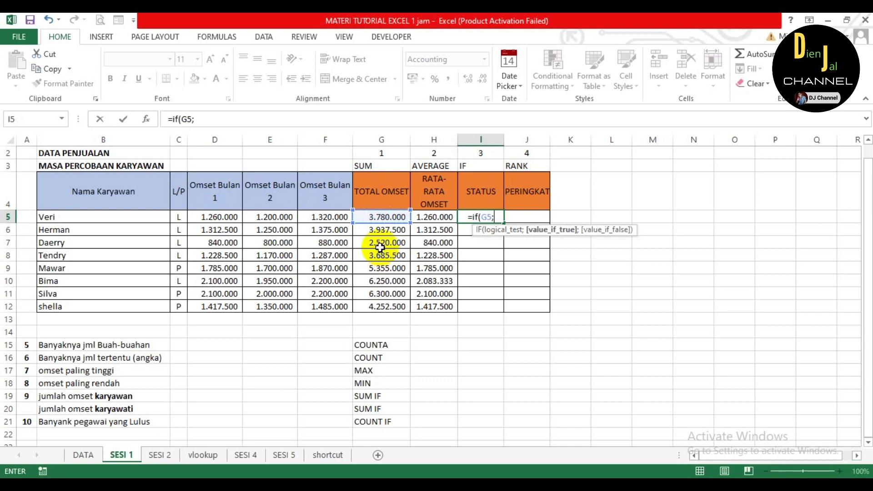
type(">")
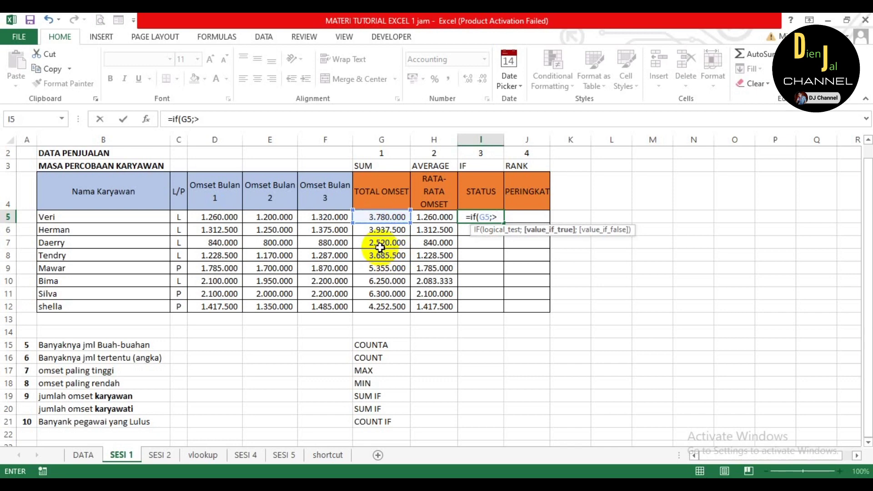
type("=30000")
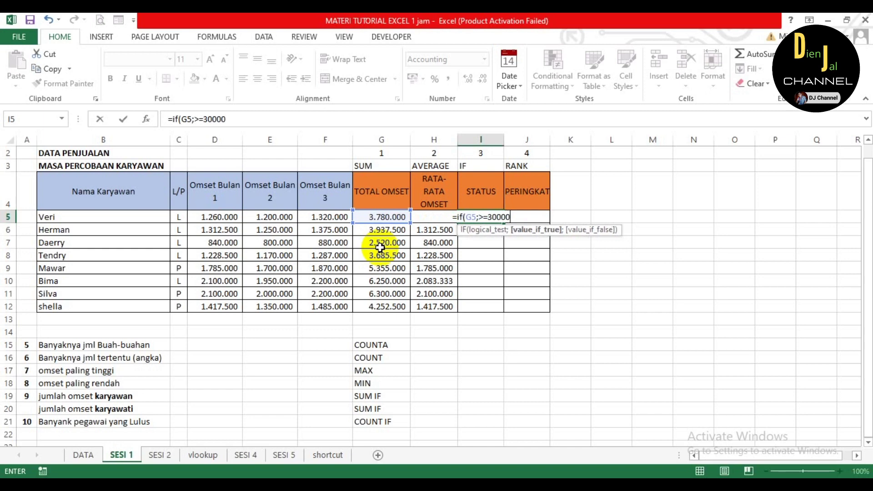
type("00")
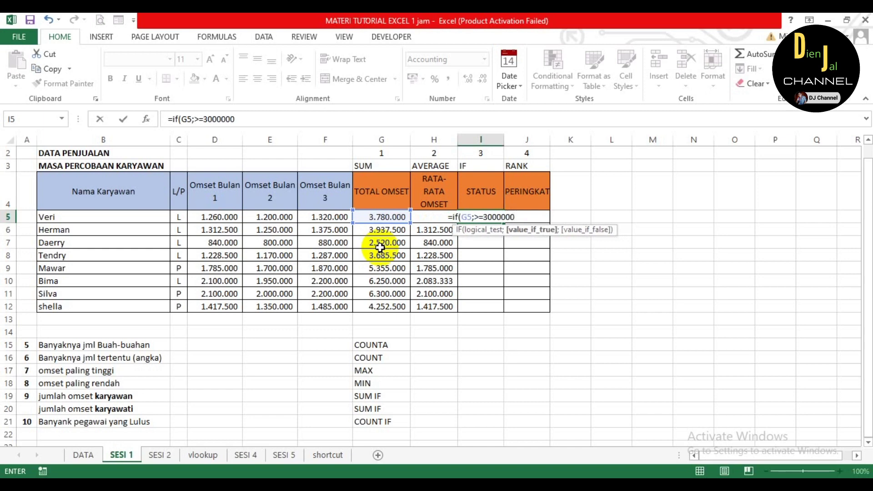
type(";")
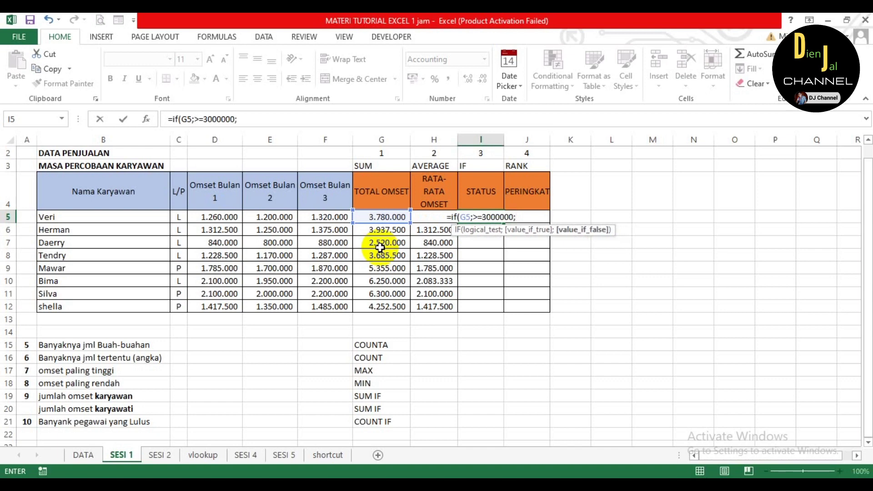
type("\"")
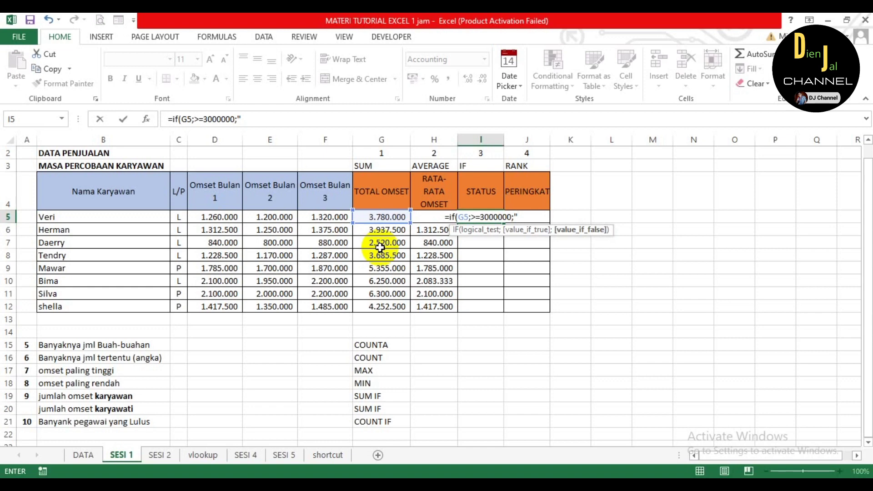
type("Lul")
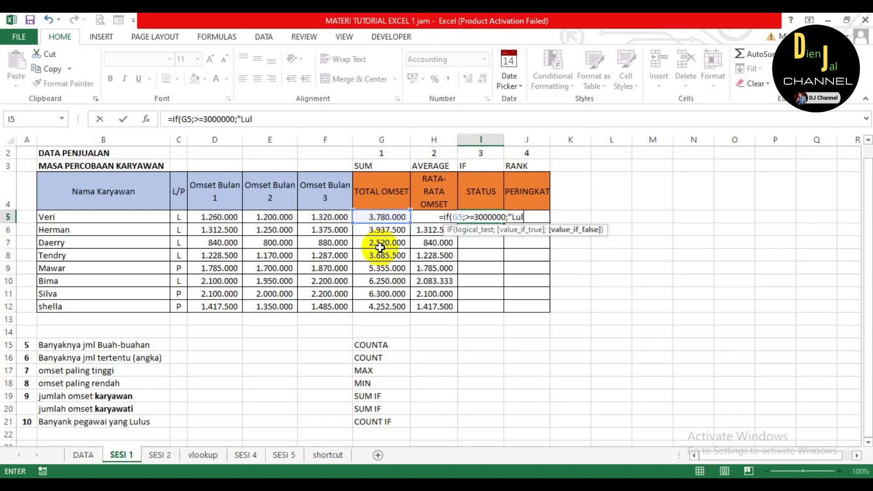
type("us\"")
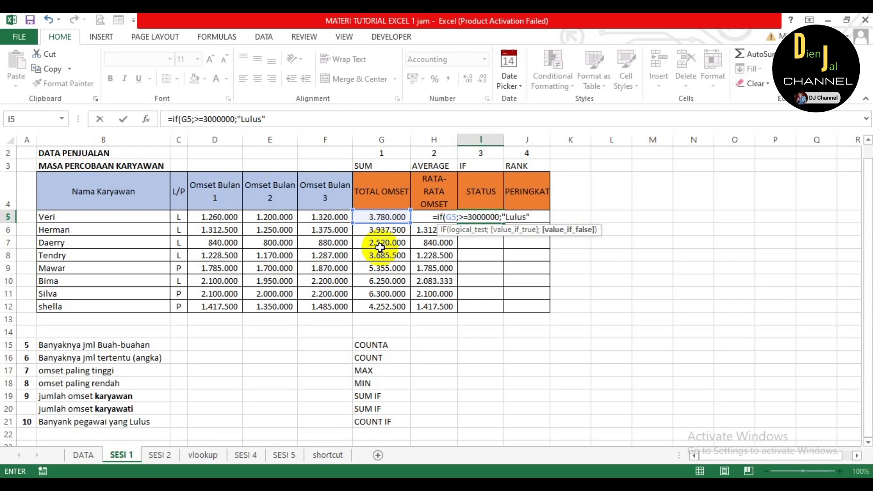
type(";")
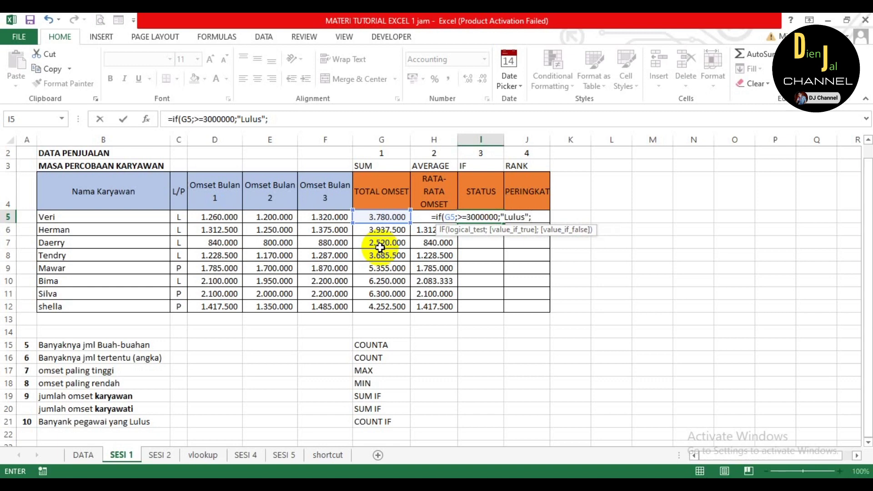
type("\"")
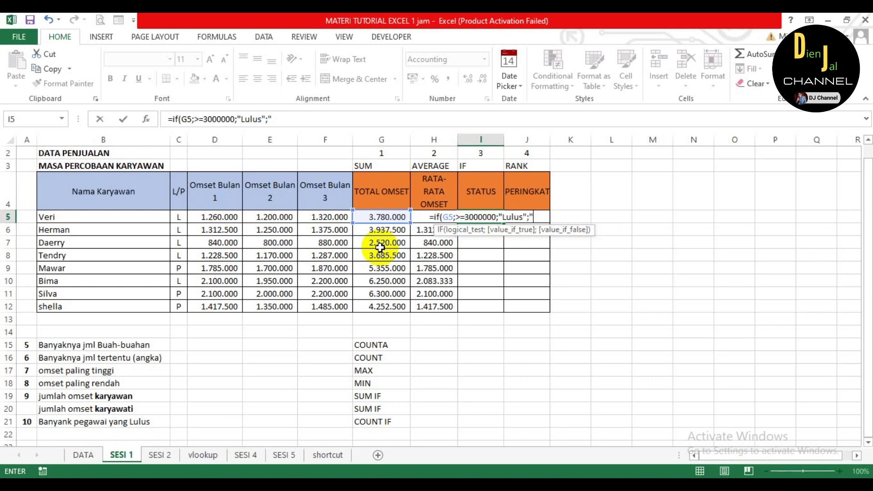
type("Gagal\"")
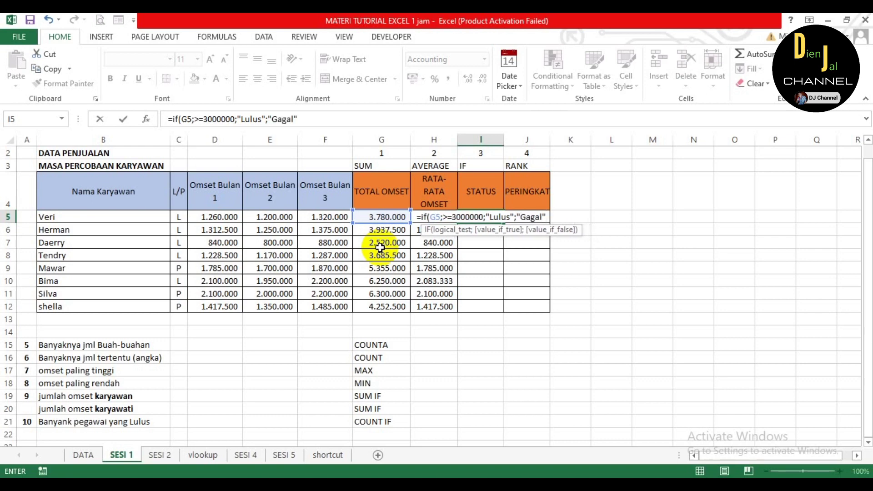
type(")")
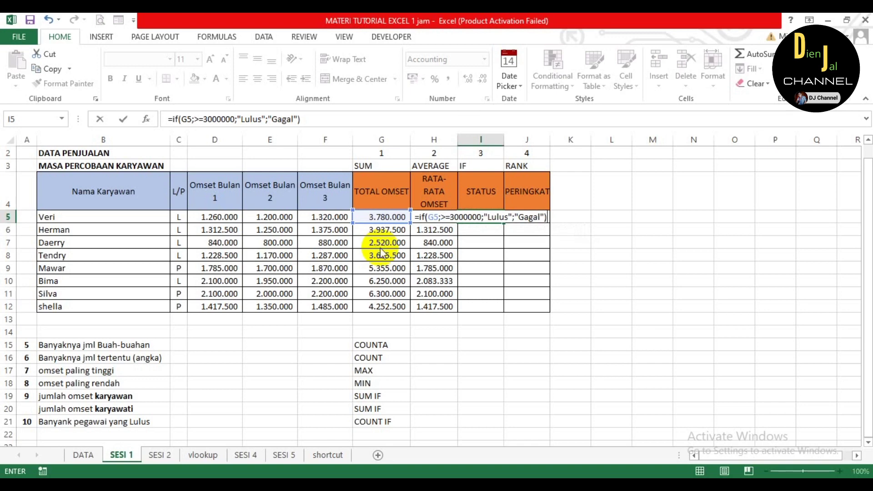
key("Return")
key("Return")
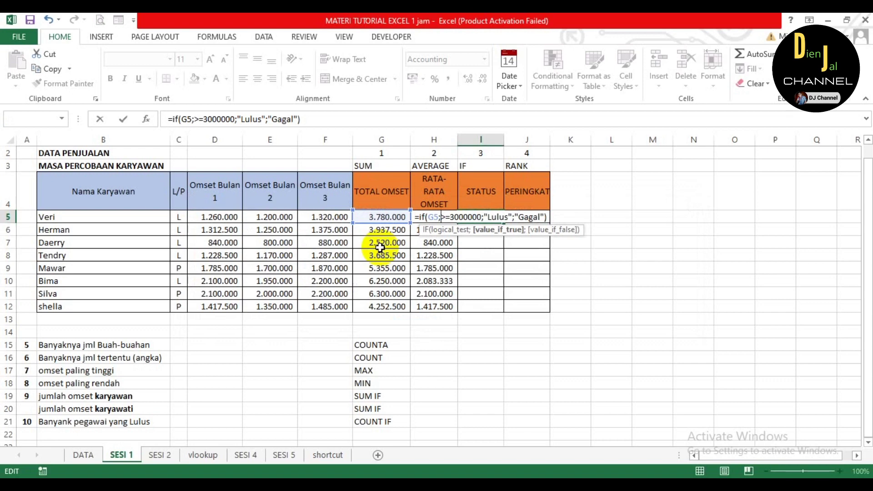
key("BackSpace")
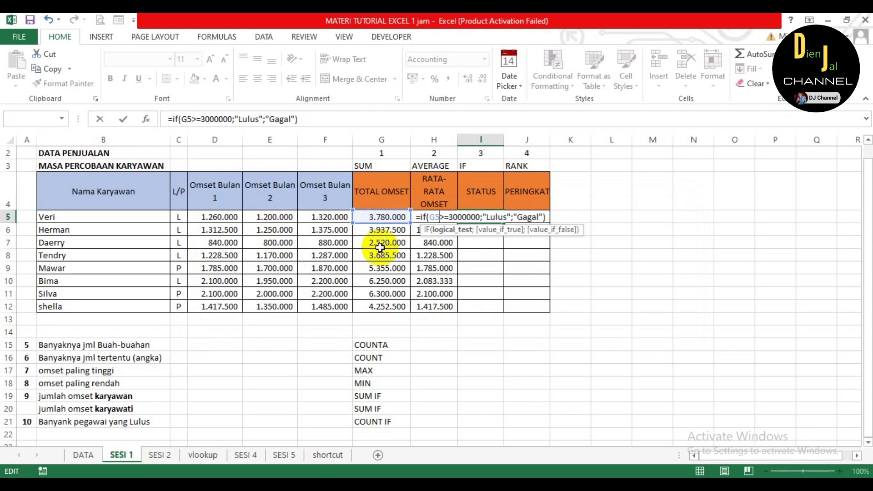
key("Return")
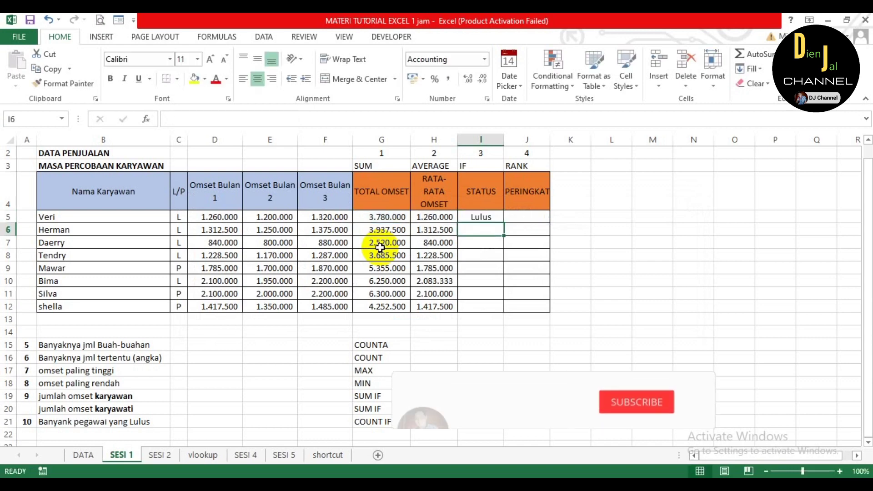
- Fill the STATUS formula from I5 down to I12 for all employees
left_click(480, 218)
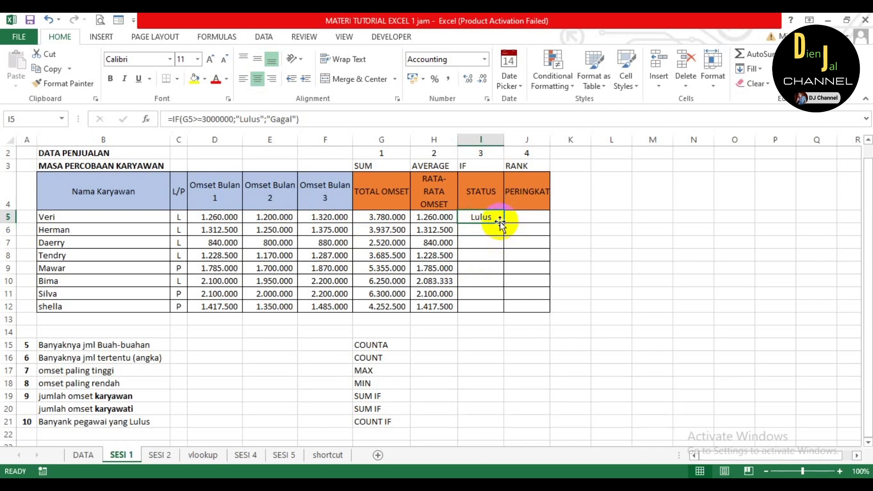
double_click(503, 222)
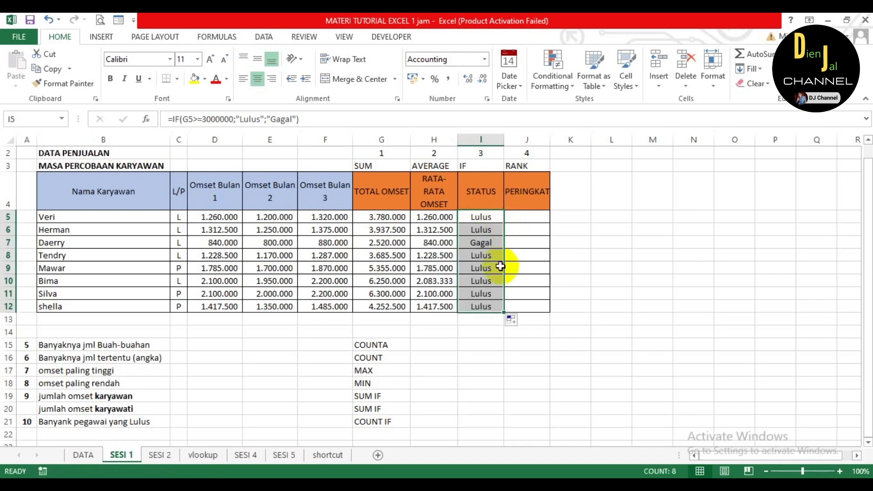
left_click(491, 219)
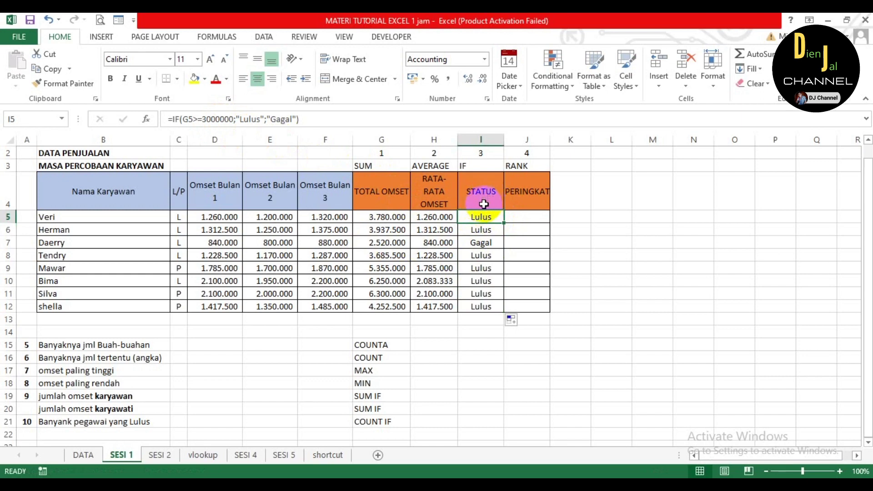
left_click(387, 218)
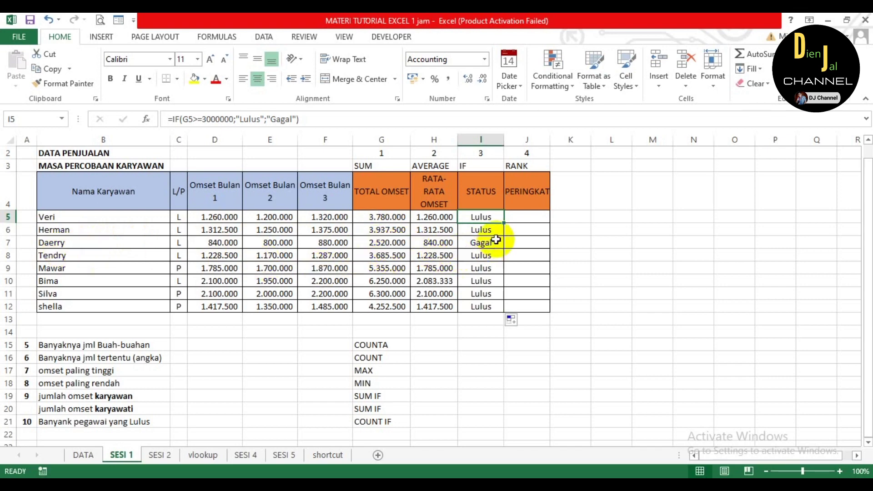
- Enter =RANK(G5;G5:G12) in J5 under PERINGKAT to rank the first employee by total omset
left_click(530, 218)
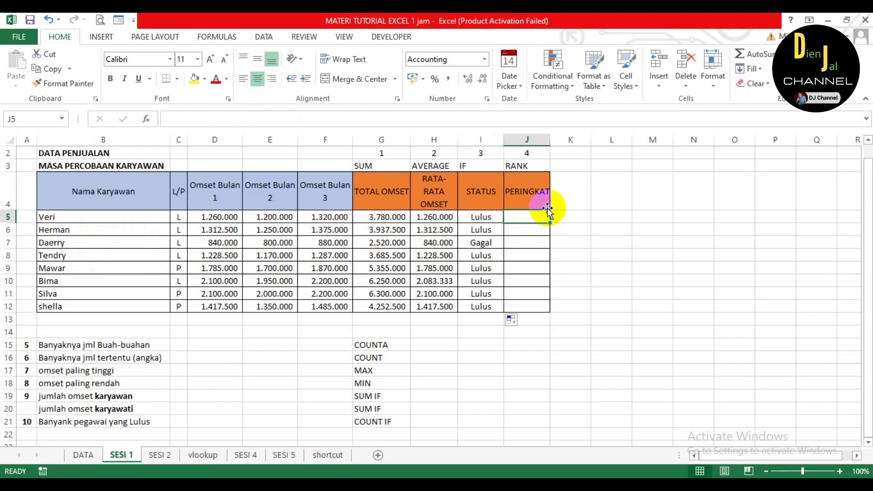
type("=ra")
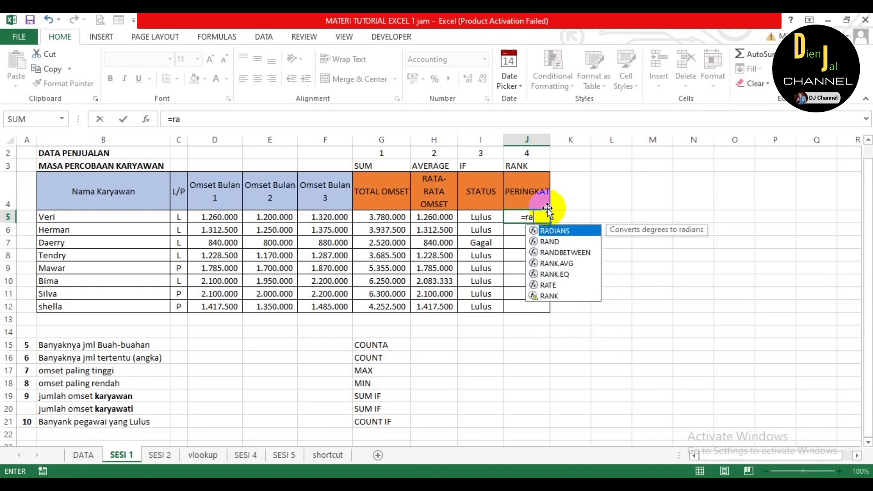
type("nk(")
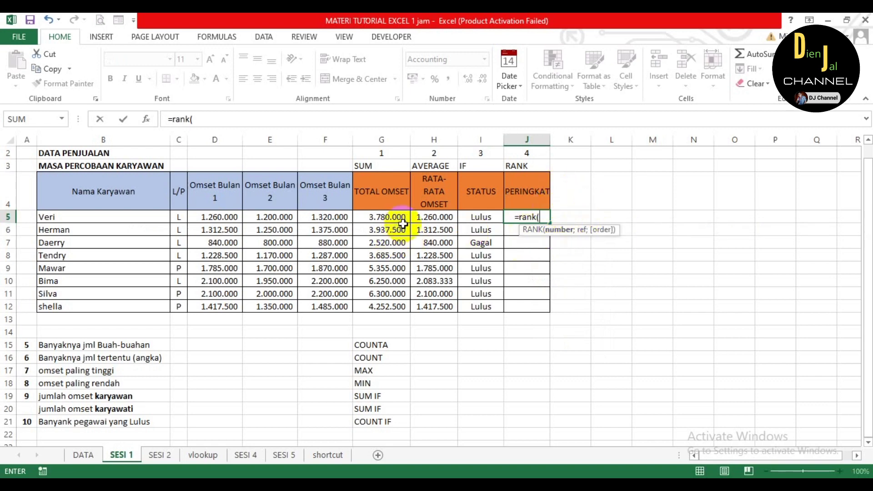
left_click(391, 217)
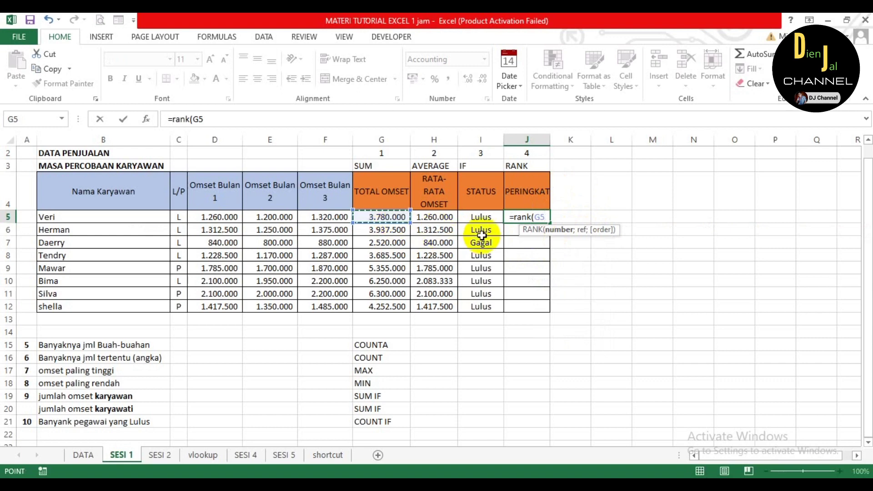
type(";")
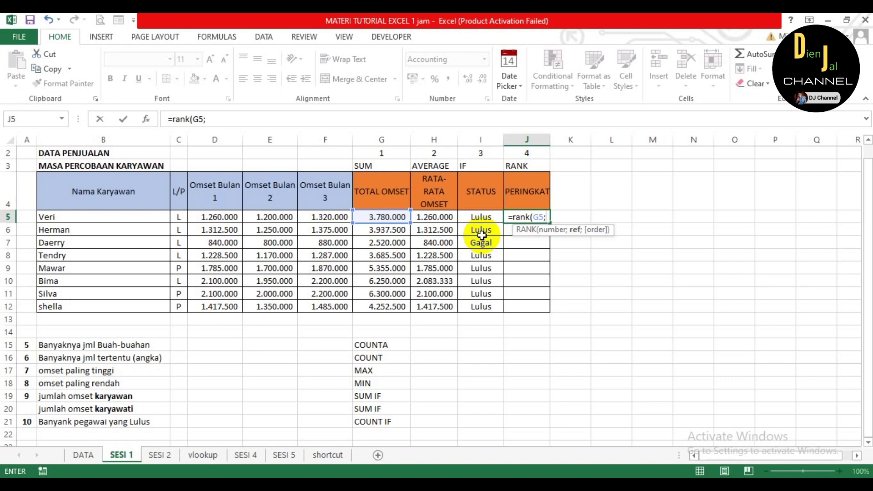
left_click(394, 217)
key("shift+Down")
key("shift+Down")
key("shift+Down")
key("shift+Down")
key("shift+Down")
key("shift+Down")
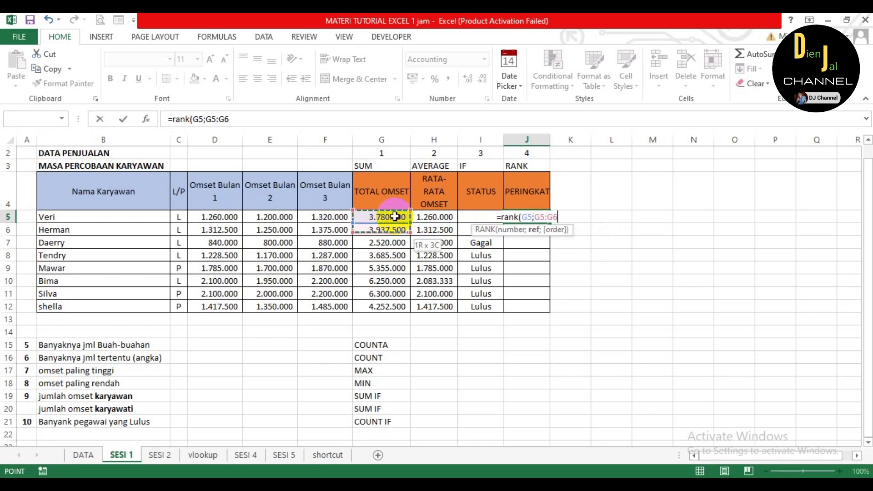
key("shift+Down")
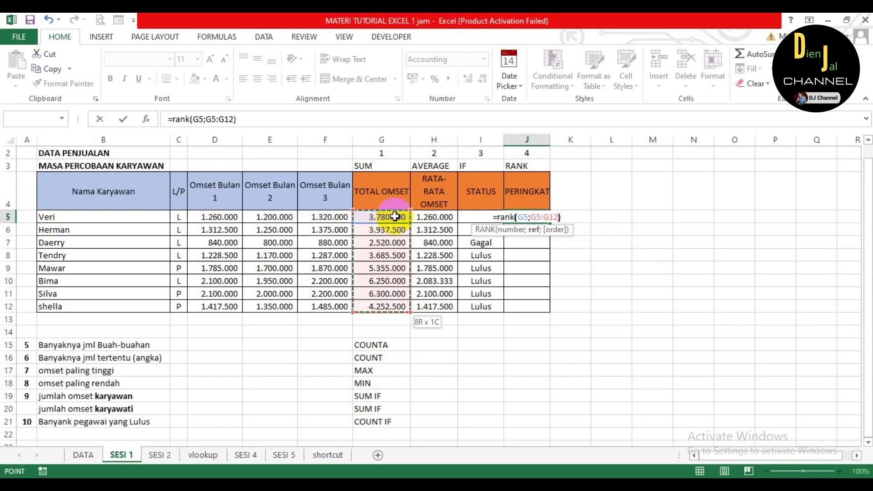
type(")")
key("Return")
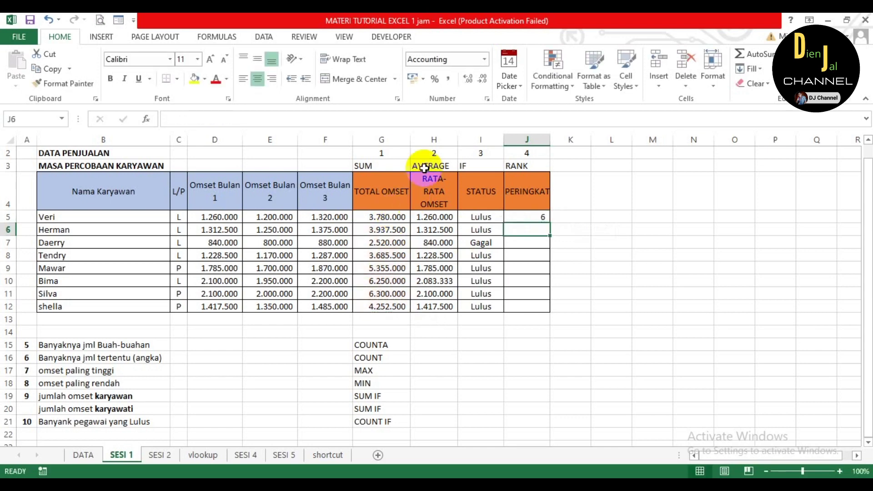
- Fill the PERINGKAT formula from J5 down to J12 for all employees, then select J5 again
left_click(530, 217)
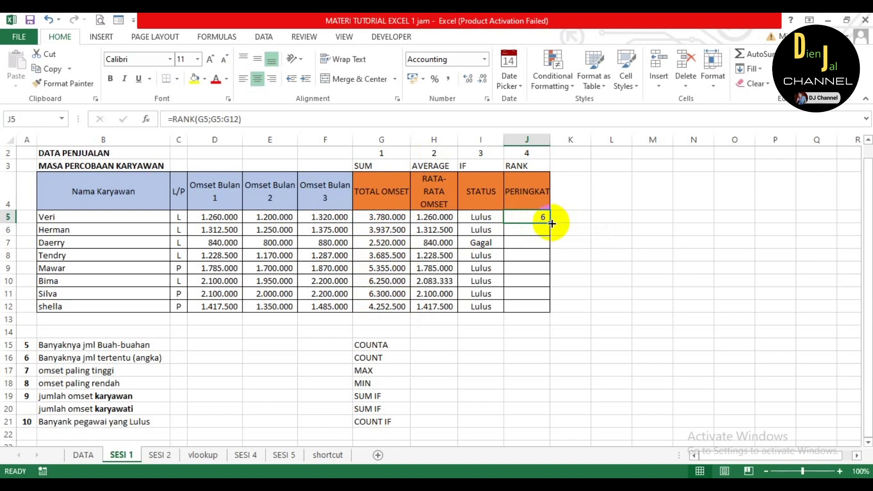
double_click(548, 221)
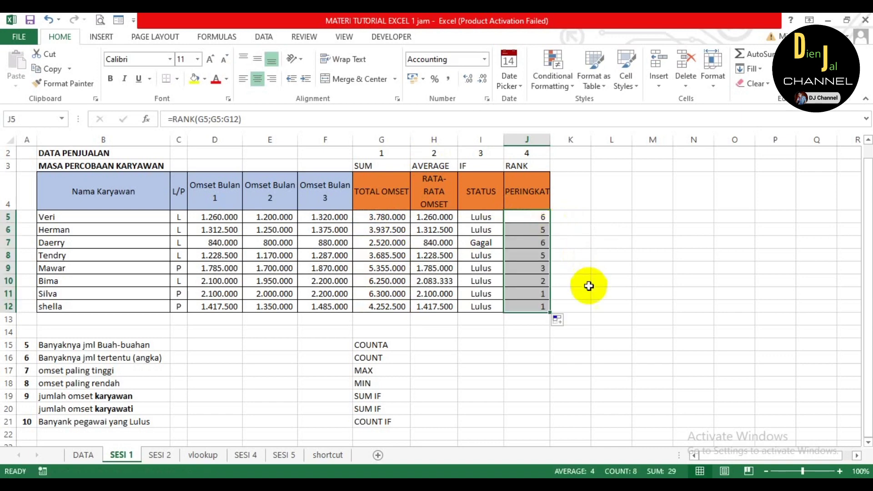
left_click(533, 220)
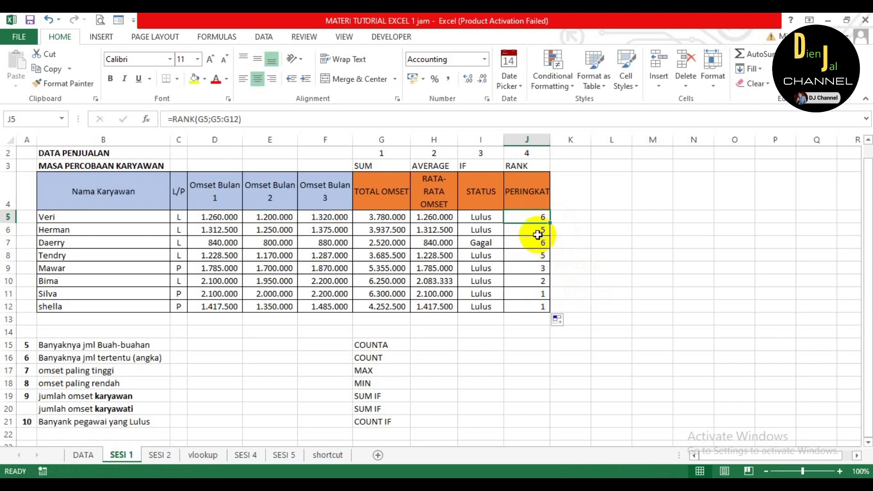
- Clear the PERINGKAT results from J6 to J12, keeping only the formula in J5
left_click(543, 233)
key("shift+Down")
key("shift+Down")
key("shift+Down")
key("shift+Down")
key("shift+Down")
key("shift+Down")
key("Delete")
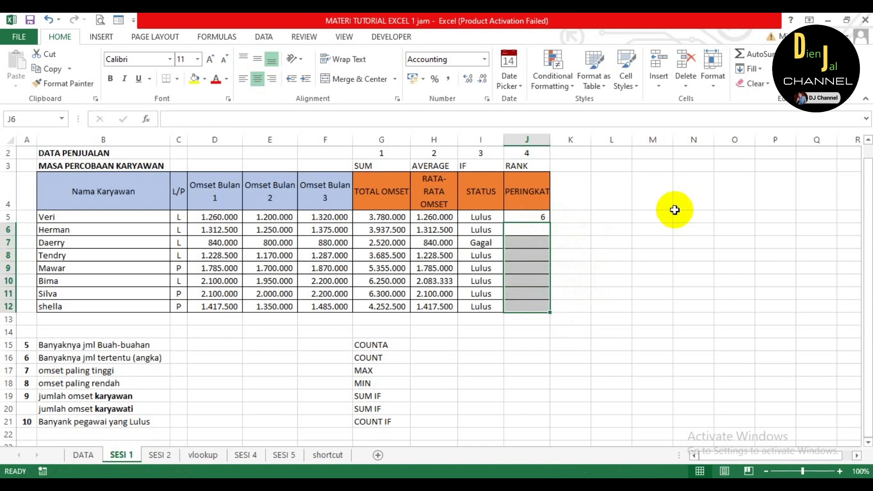
- Replace the ranking range in J5's RANK formula with an absolute reference to G5:G12
left_click(544, 229)
left_click(536, 219)
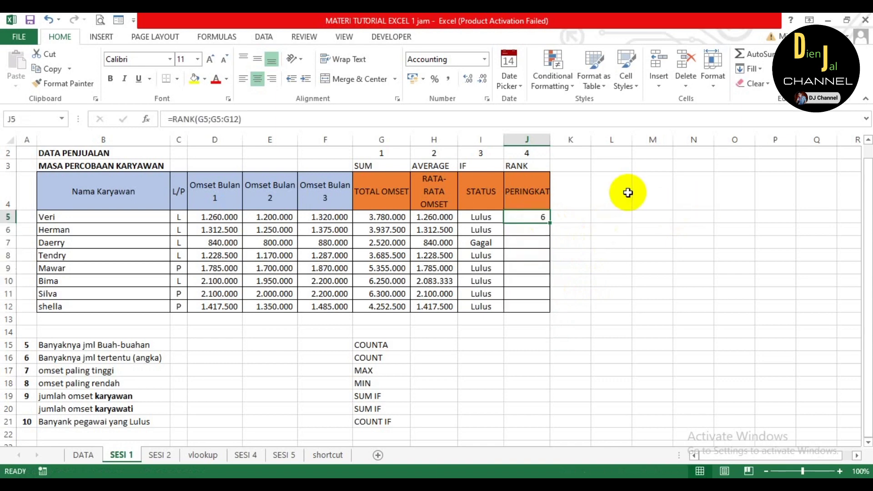
key("F2")
key("Left")
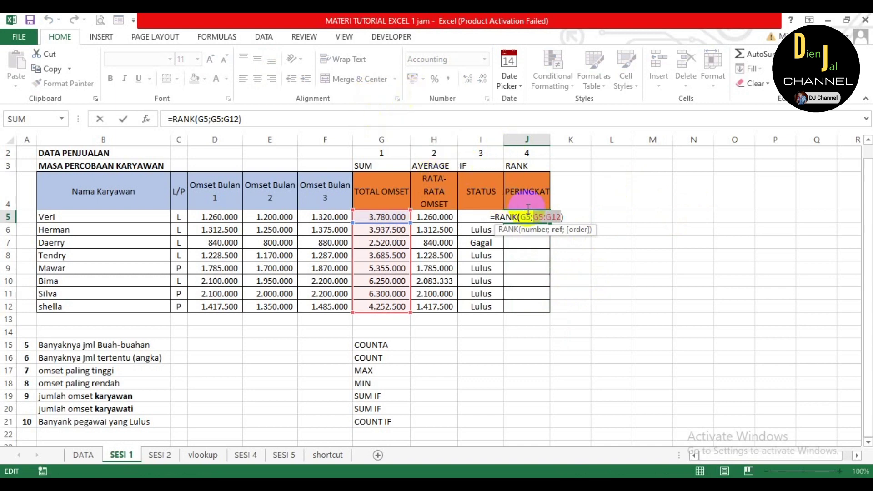
left_click(564, 217)
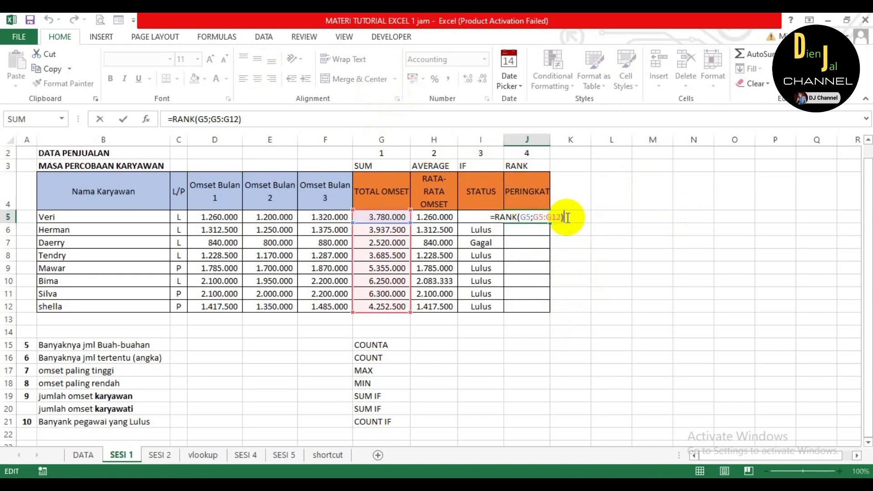
left_click(542, 192)
key("BackSpace")
key("BackSpace")
key("BackSpace")
key("BackSpace")
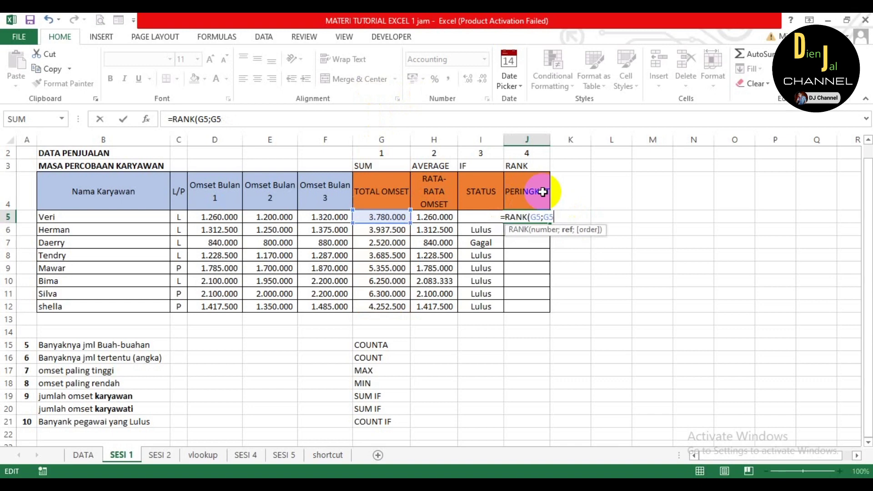
key("BackSpace")
key("BackSpace")
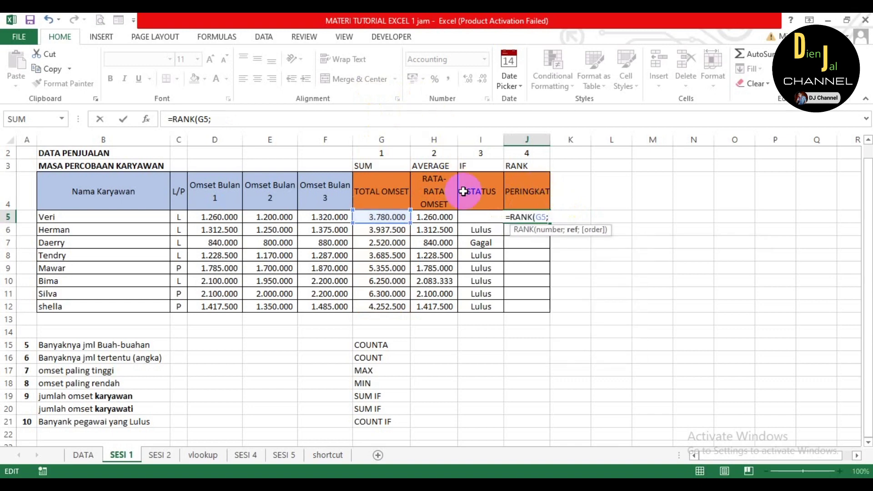
left_click(405, 214)
key("shift+Down")
key("shift+Down")
key("shift+Down")
key("shift+Down")
key("shift+Down")
key("shift+Down")
key("shift+Down")
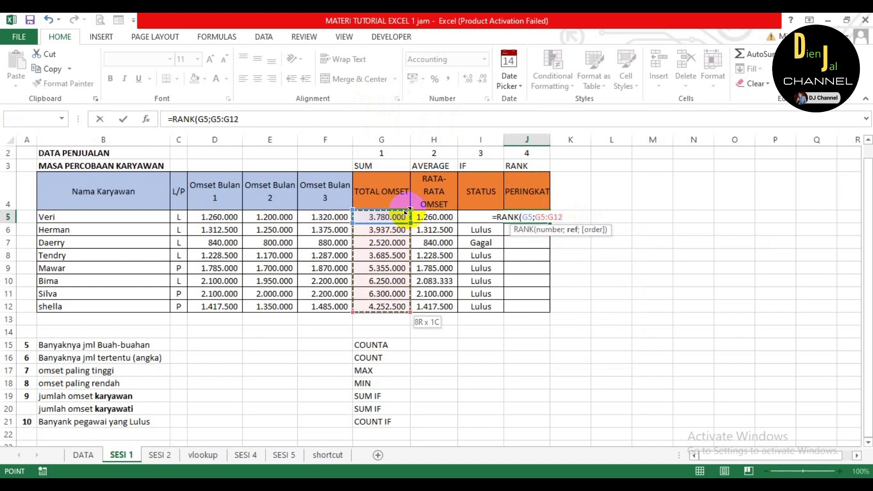
key("F4")
type(")")
key("Return")
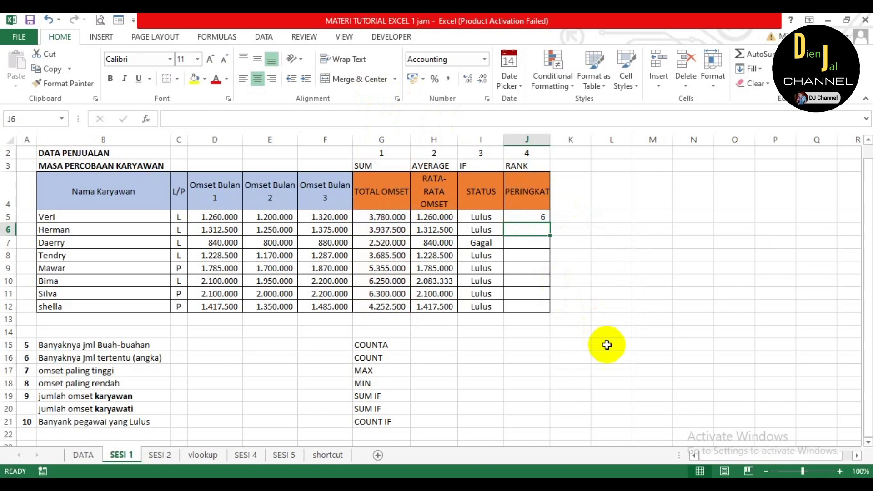
- Fill the corrected PERINGKAT formula from J5 down to J12 for all employees
left_click(541, 218)
left_click_drag(551, 225, 556, 313)
left_click(626, 266)
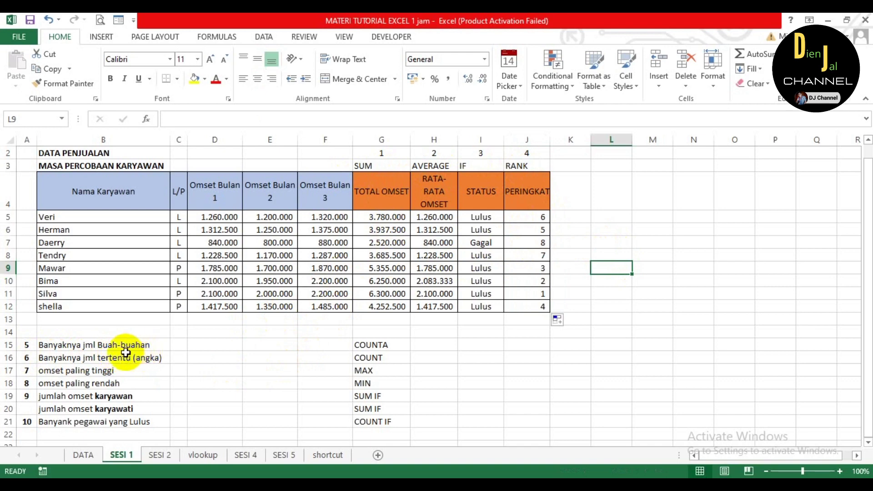
- Change the label of item 5 in B15 to "Banyaknya jml hurup"
left_click(74, 346)
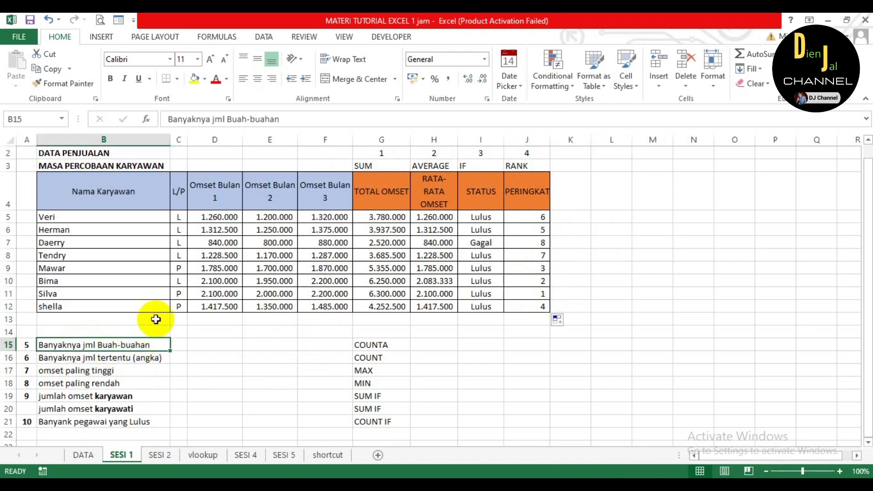
key("F2")
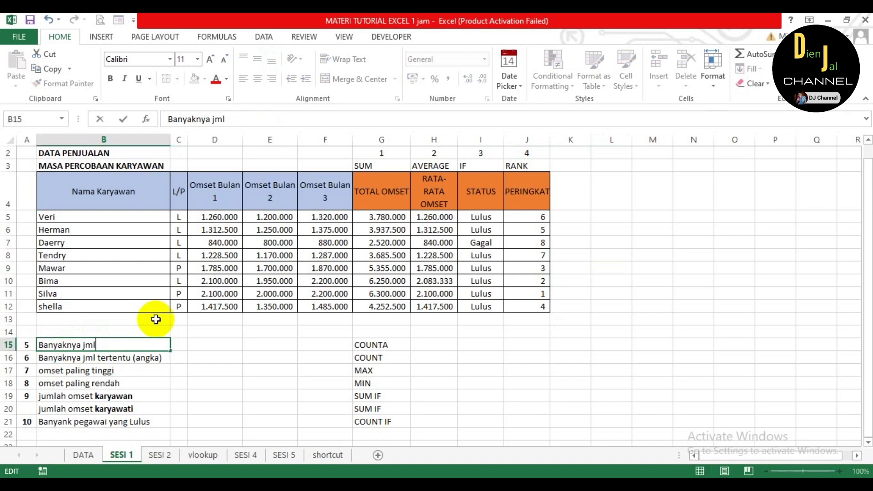
type("hurup")
key("Return")
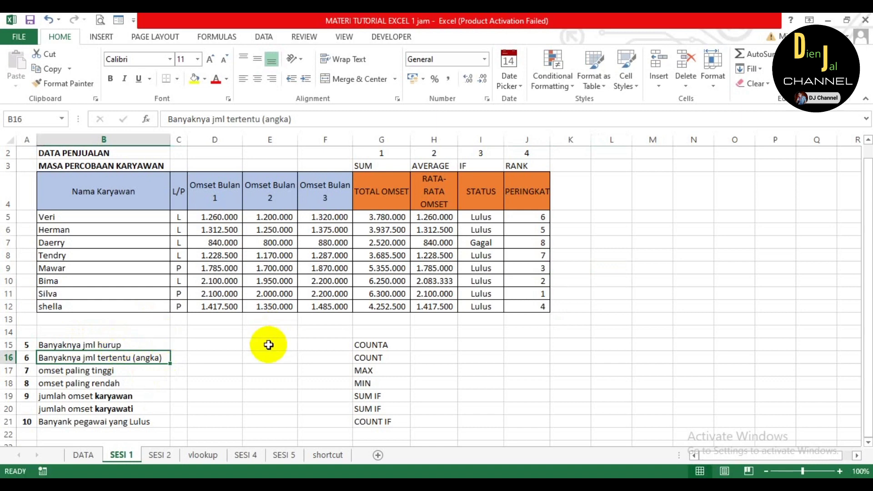
- Enter =COUNTA(B5:B12) in D15 to count the employee name entries
left_click(208, 344)
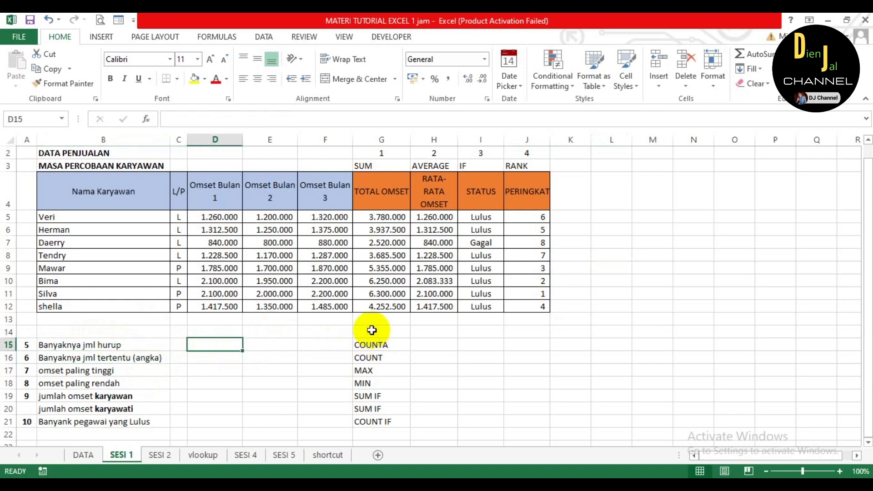
type("=")
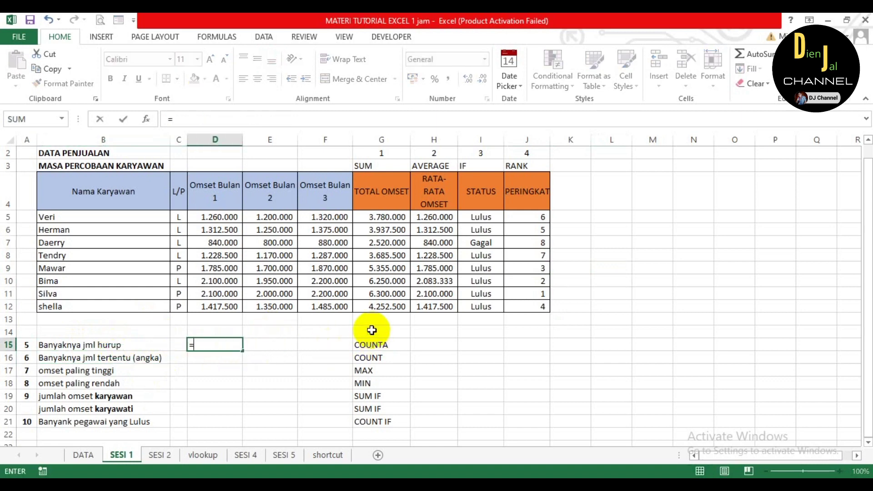
type("counta")
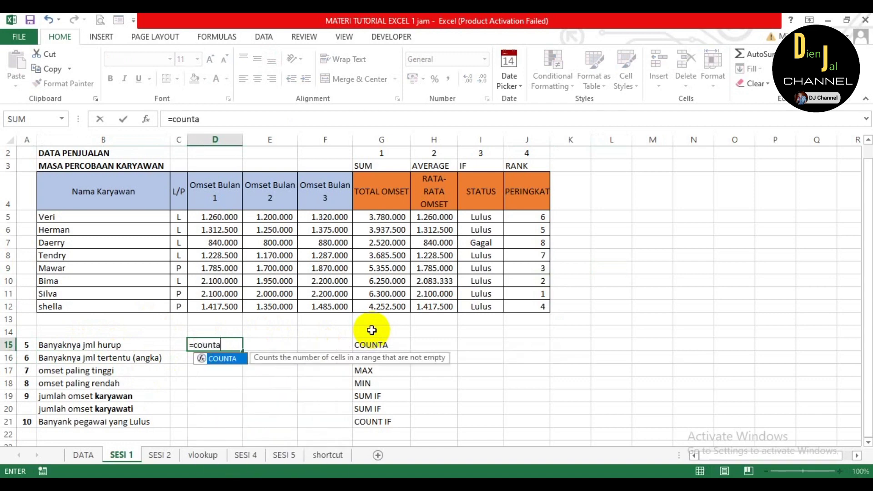
type("(")
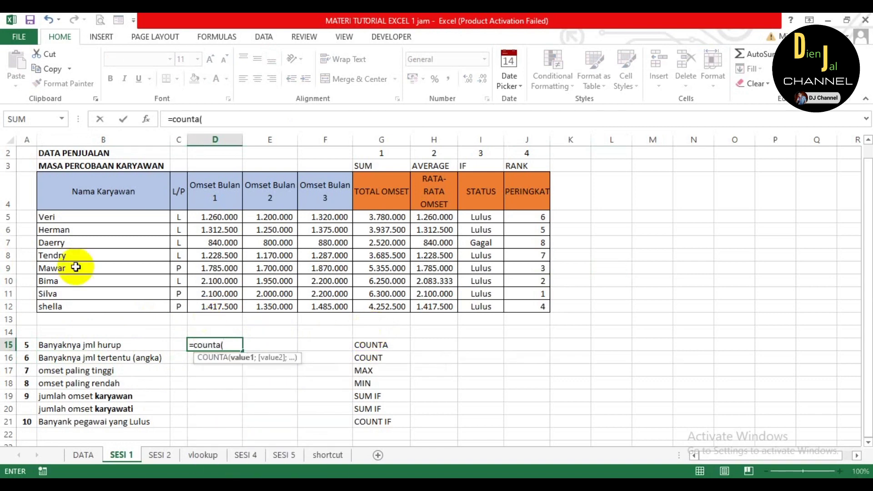
left_click_drag(84, 218, 97, 302)
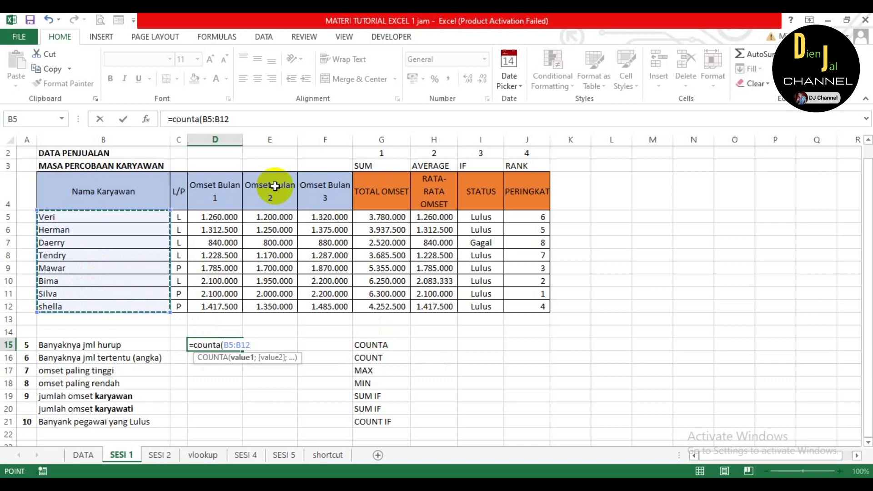
type(")")
key("Return")
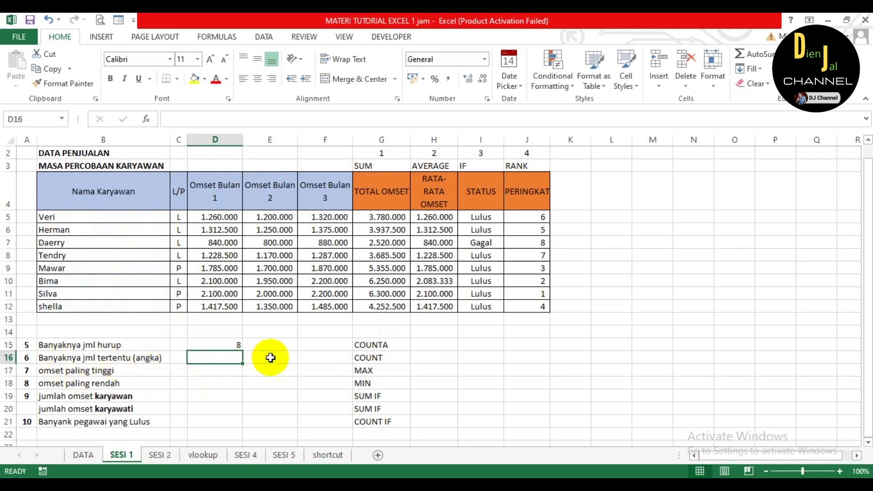
- Enter =COUNT(D5:D12) in D16 to count the numeric entries under Omset Bulan 1
left_click(216, 218)
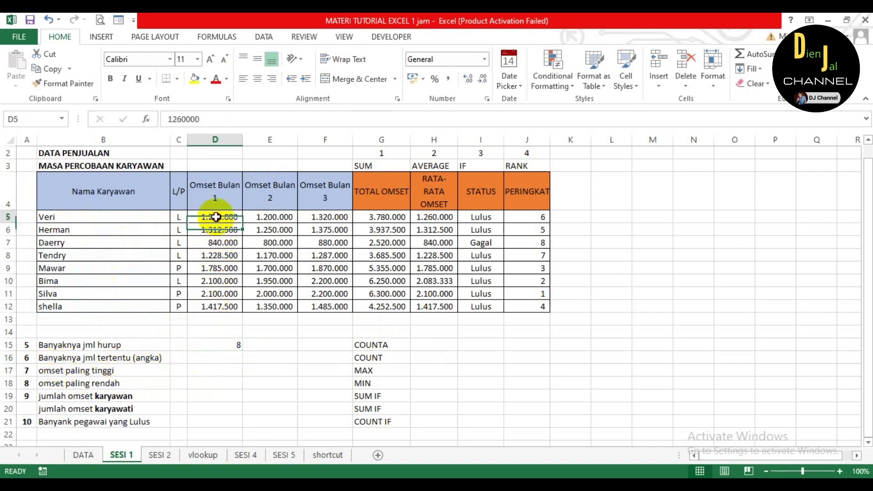
left_click(231, 357)
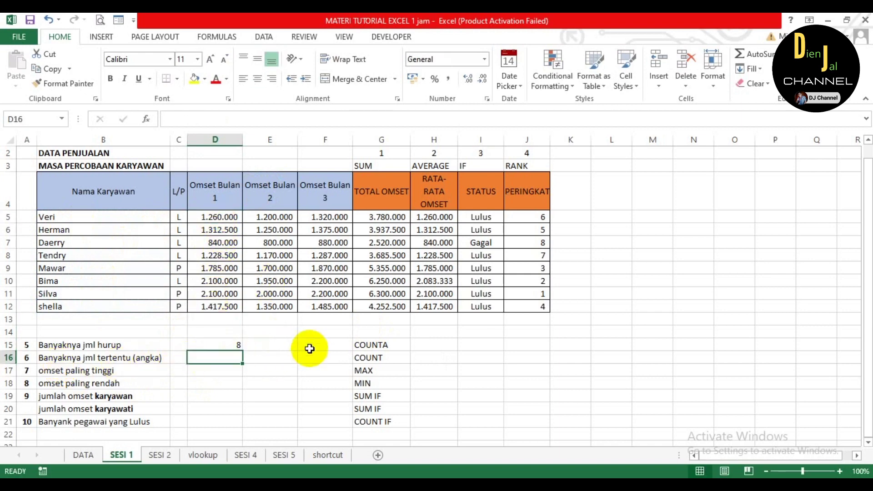
type("=count")
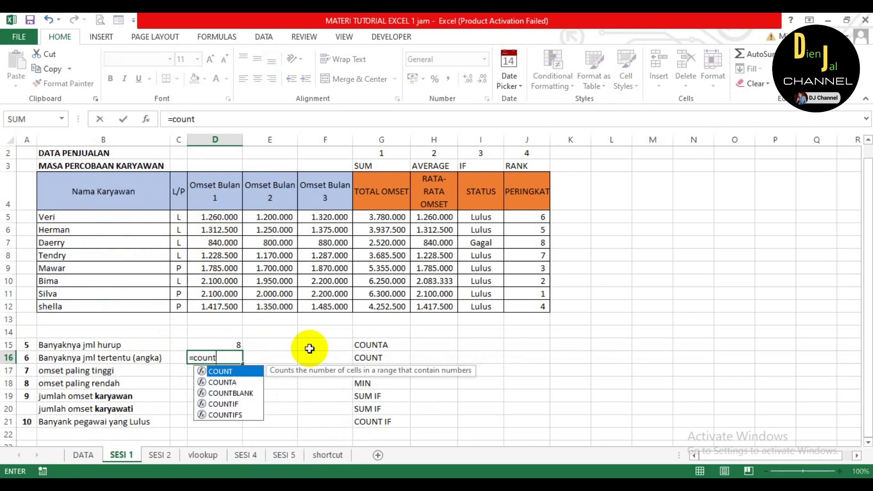
type("(")
left_click_drag(230, 217, 228, 306)
left_click_drag(224, 220, 294, 220)
left_click_drag(223, 293, 222, 306)
type(")")
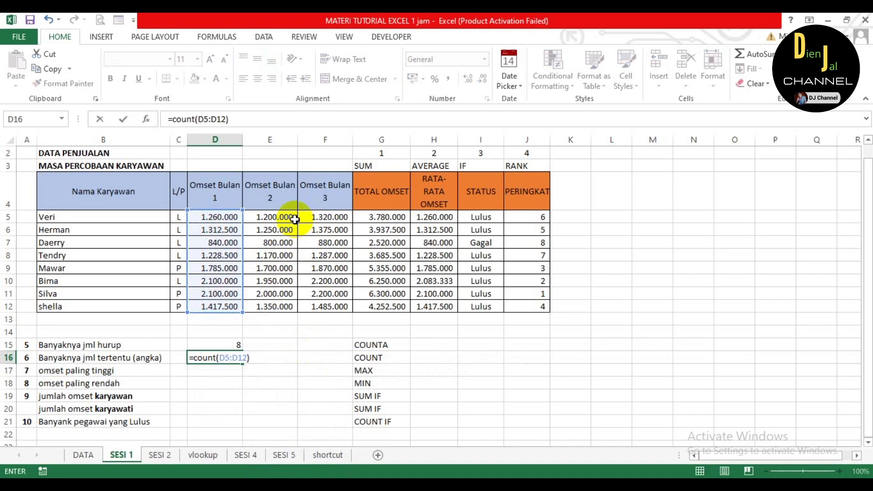
key("Return")
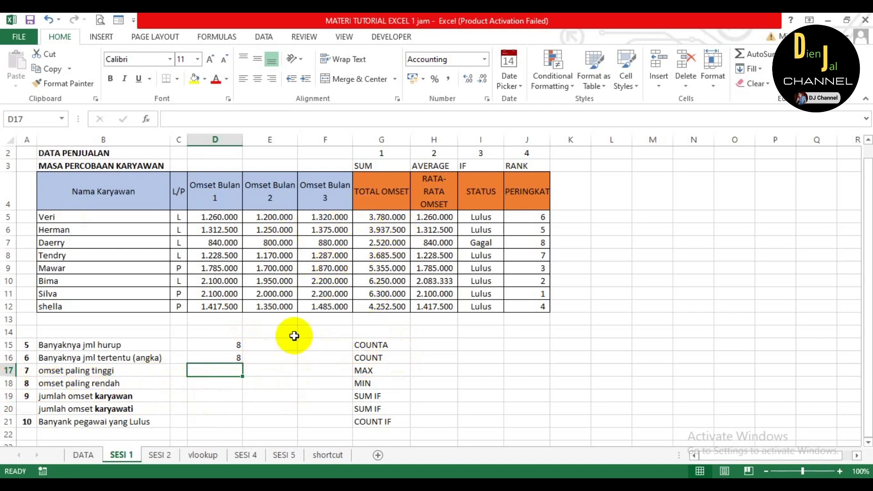
- Enter =MAX(G5:G12) in D17 to find the highest total omset
type("=")
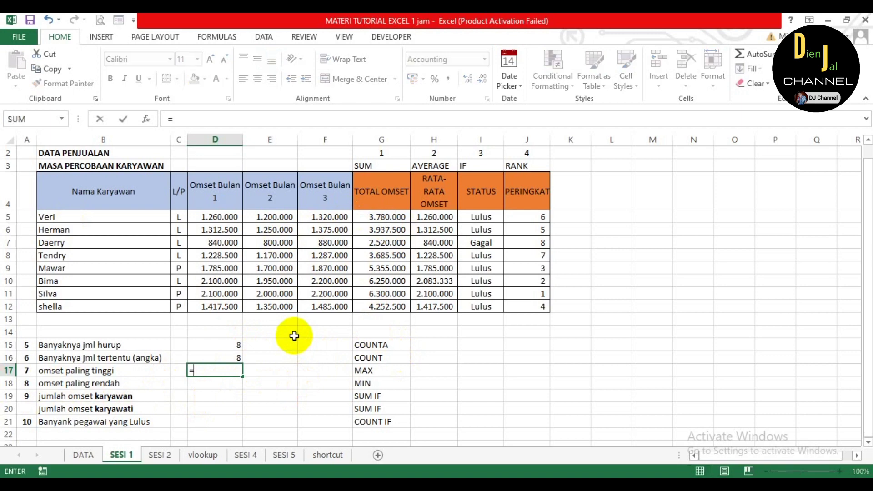
type("max")
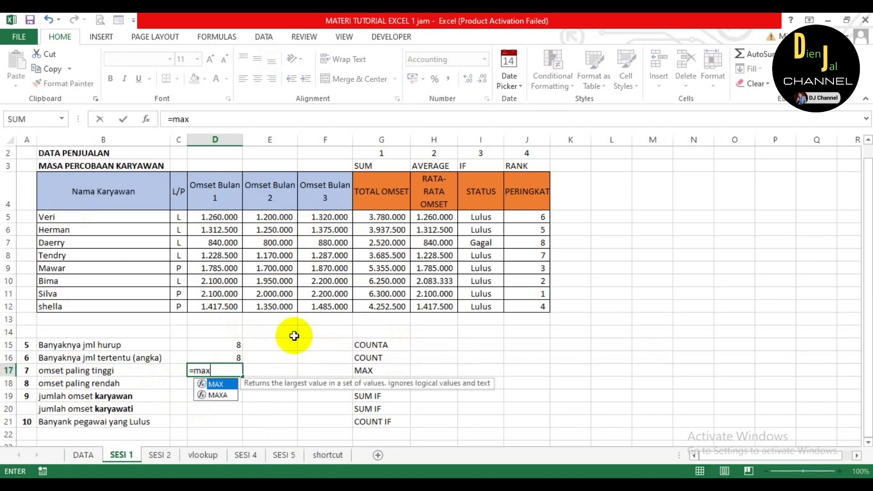
type("(")
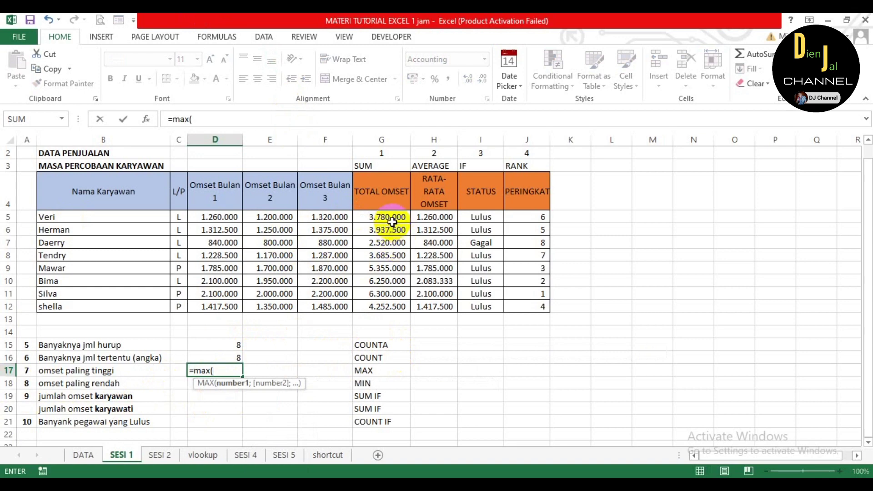
left_click_drag(392, 218, 398, 257)
left_click_drag(402, 293, 402, 304)
type(")")
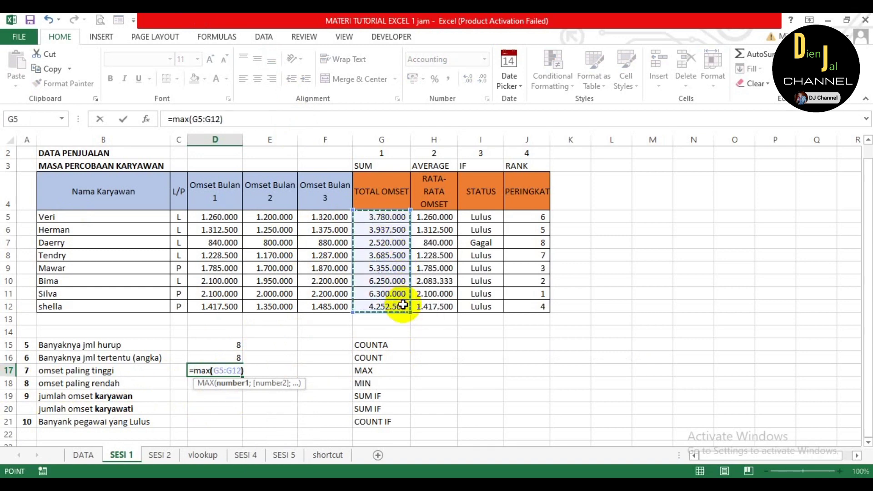
key("Return")
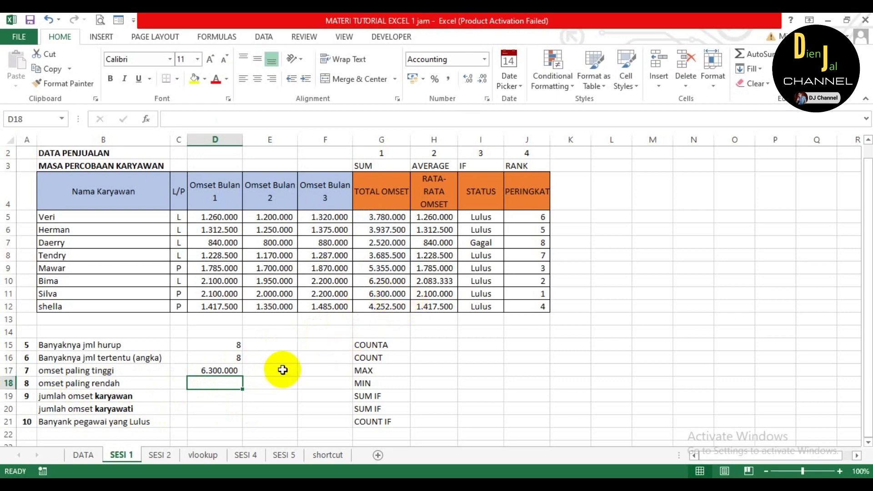
- Enter =MIN(G5:G12) in D18 to find the lowest total omset
type("=")
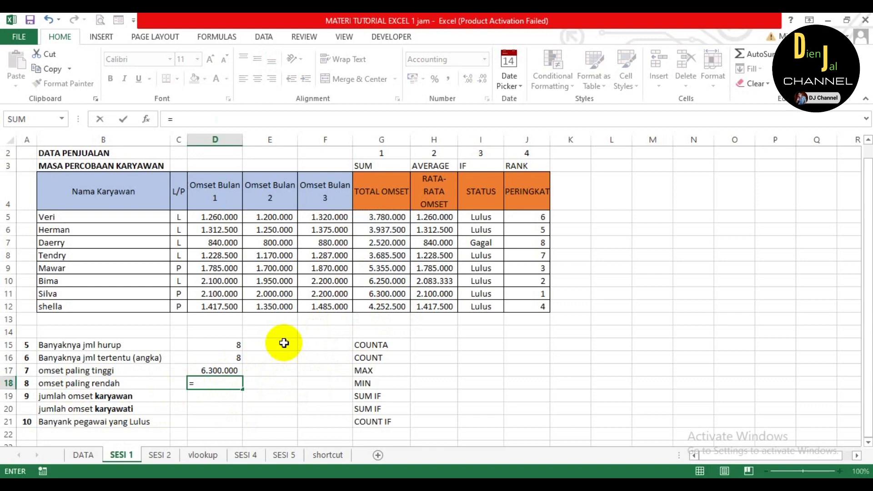
type("mi")
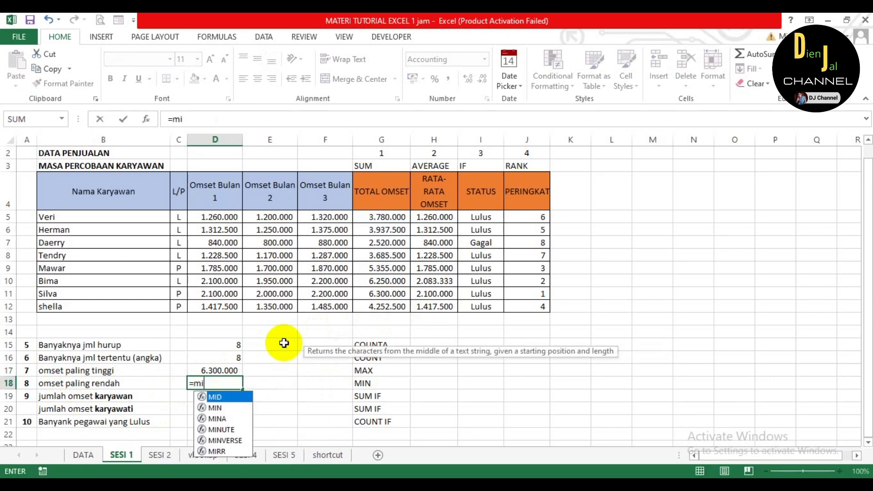
type("n(")
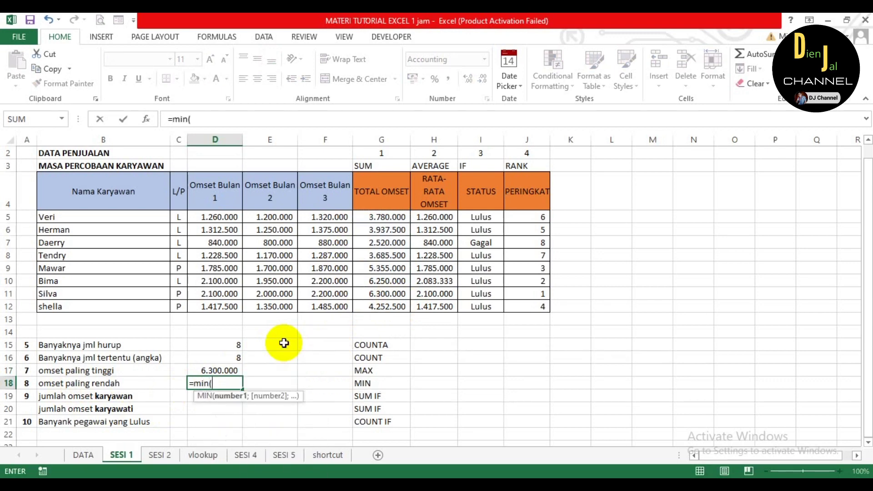
left_click_drag(377, 220, 393, 301)
type(")")
key("Return")
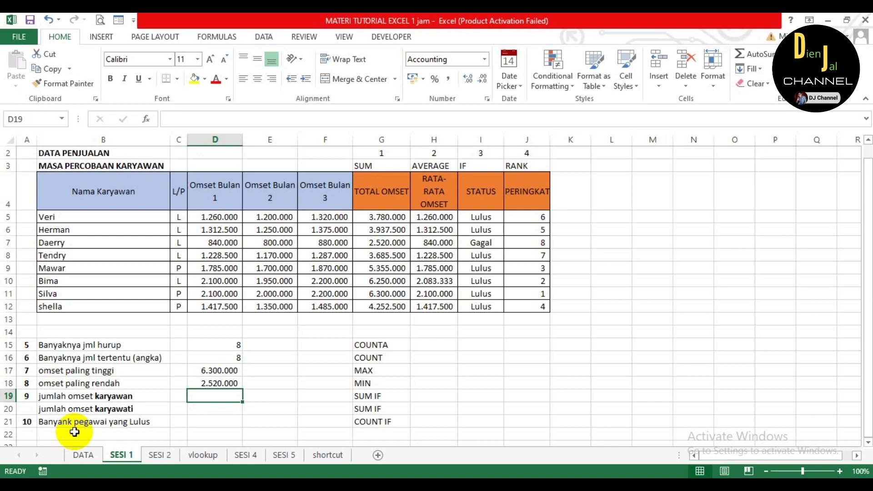
- Begin a SUMIF formula in D19 for the total omset of the male employees (karyawan)
type("=")
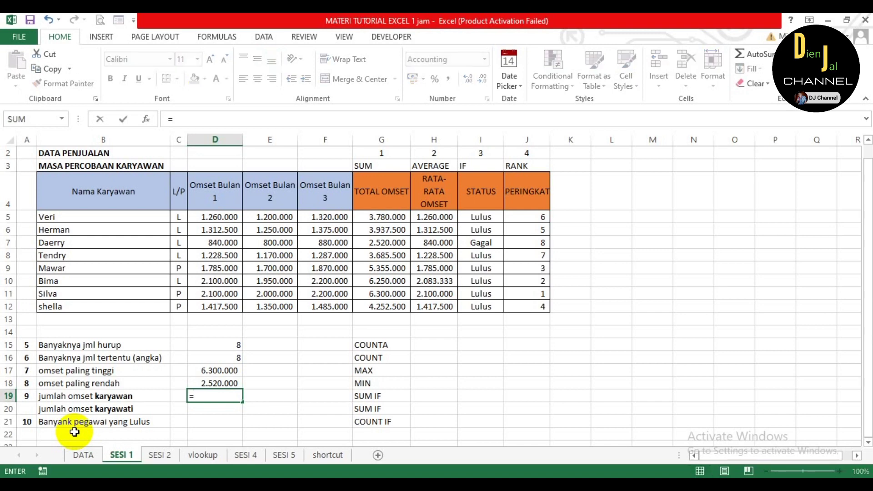
type("sum")
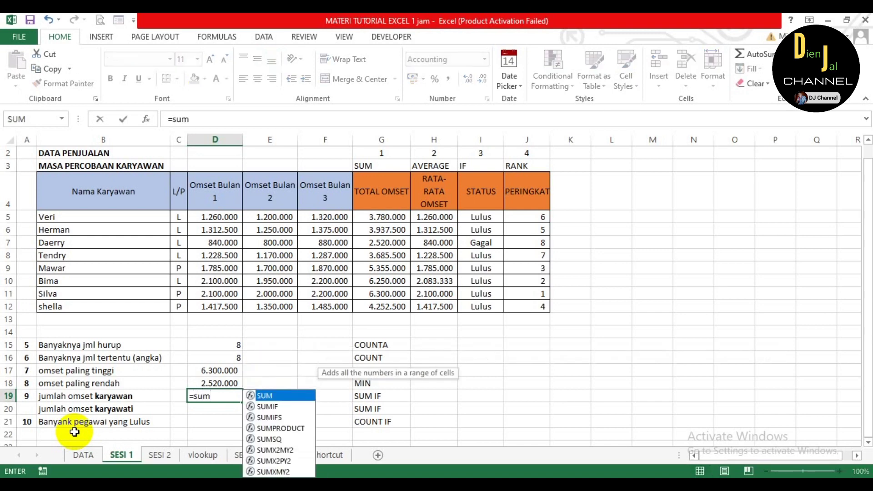
type("if")
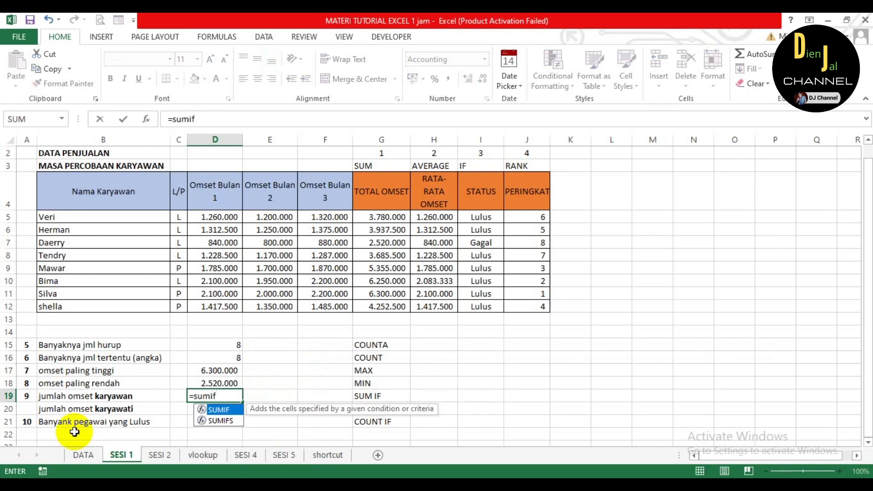
type("(")
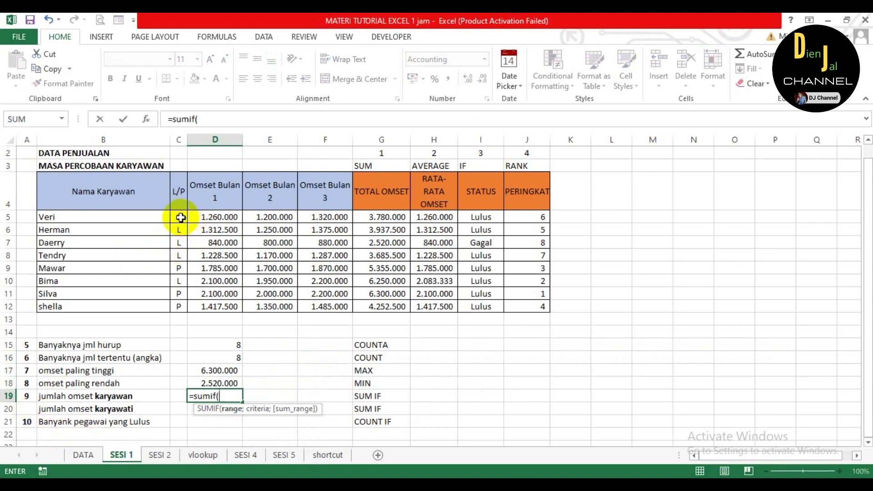
left_click_drag(181, 217, 175, 286)
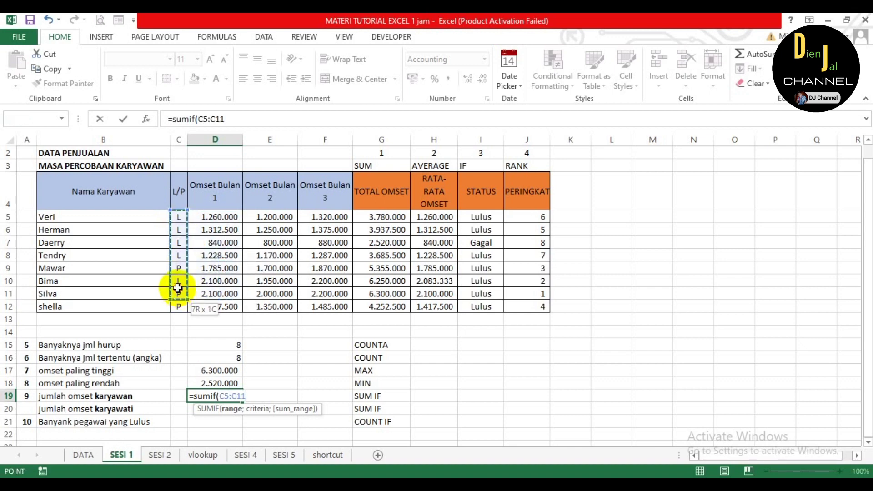
key("F2")
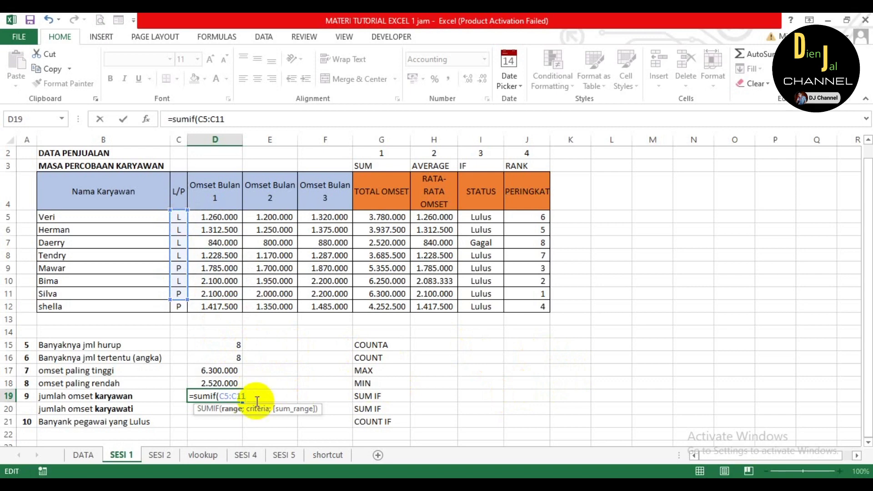
key("BackSpace")
key("BackSpace")
key("BackSpace")
key("BackSpace")
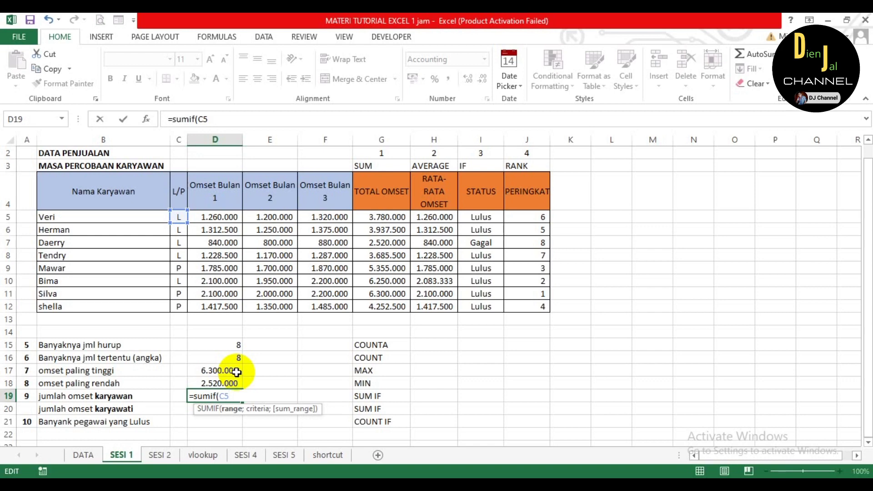
key("BackSpace")
key("BackSpace")
- Complete the D19 formula as =SUMIF(C5:C12;"L";G5:G12)
left_click_drag(180, 219, 180, 307)
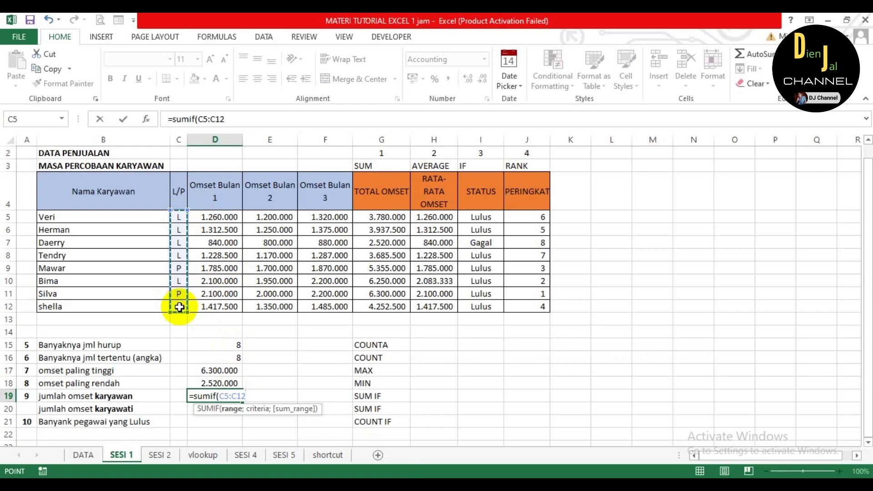
type(";\"L")
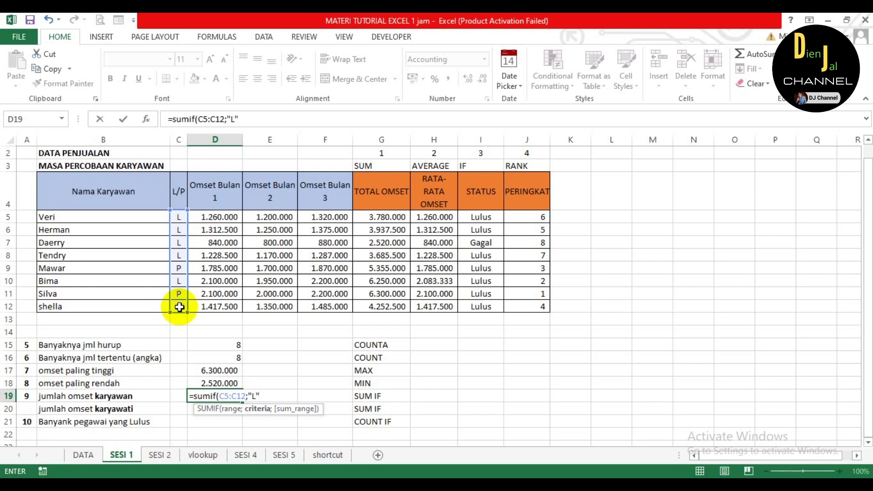
type(";")
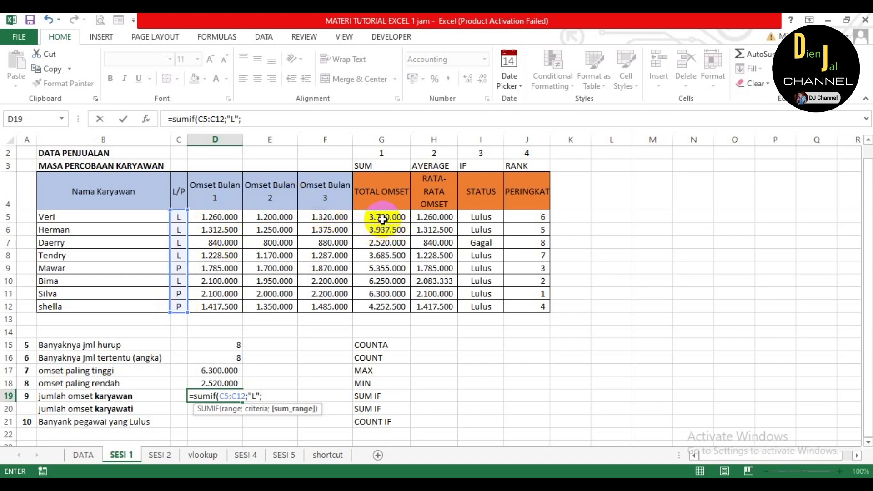
left_click_drag(383, 215, 385, 307)
type(")")
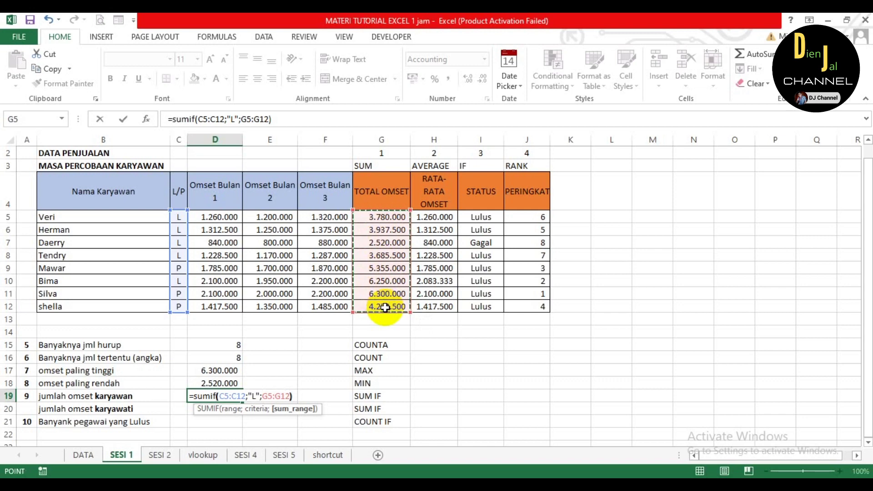
key("Return")
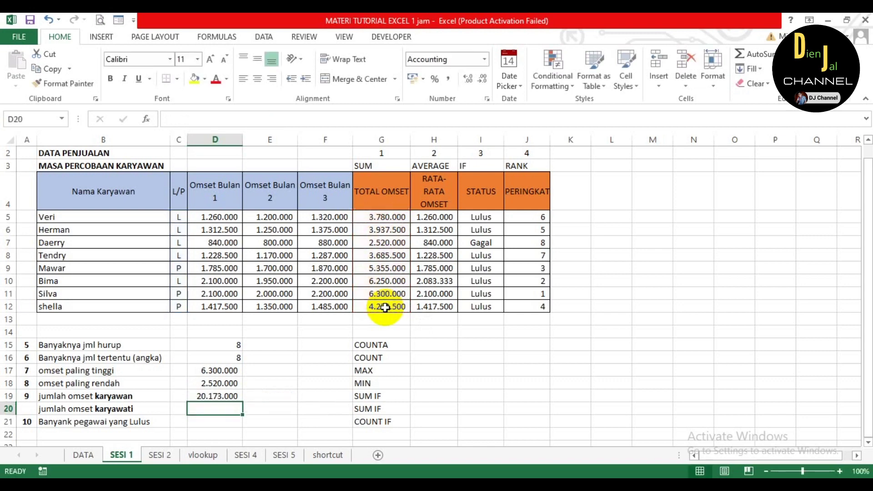
key("Up")
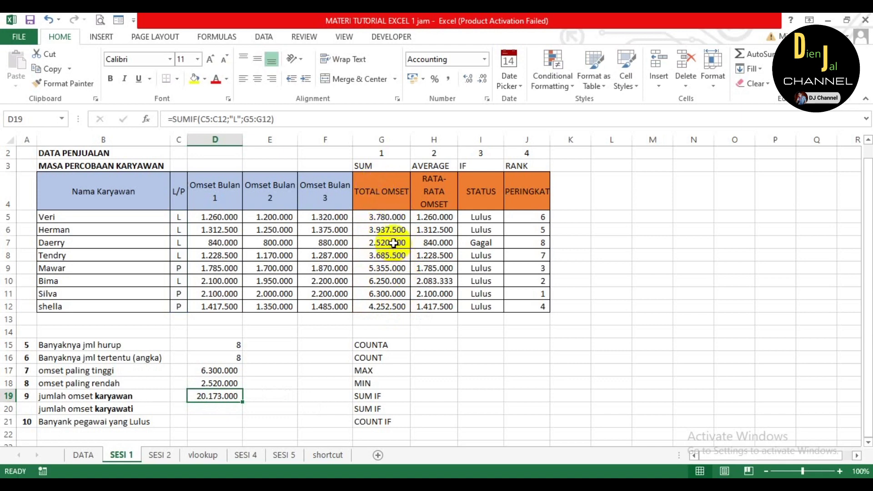
- Enter =SUMIF(C5:C12;"P";G5:G12) in D20 to total the omset of the female employees (karyawati)
left_click(205, 410)
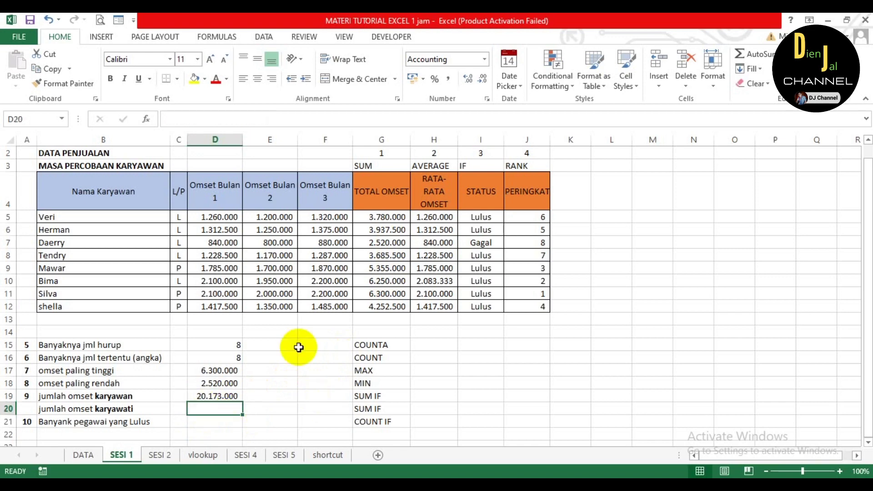
type("=")
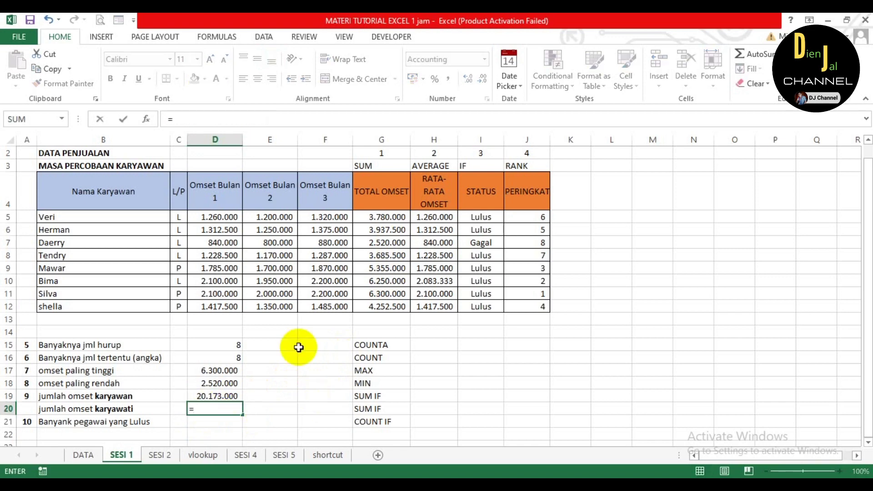
type("sum")
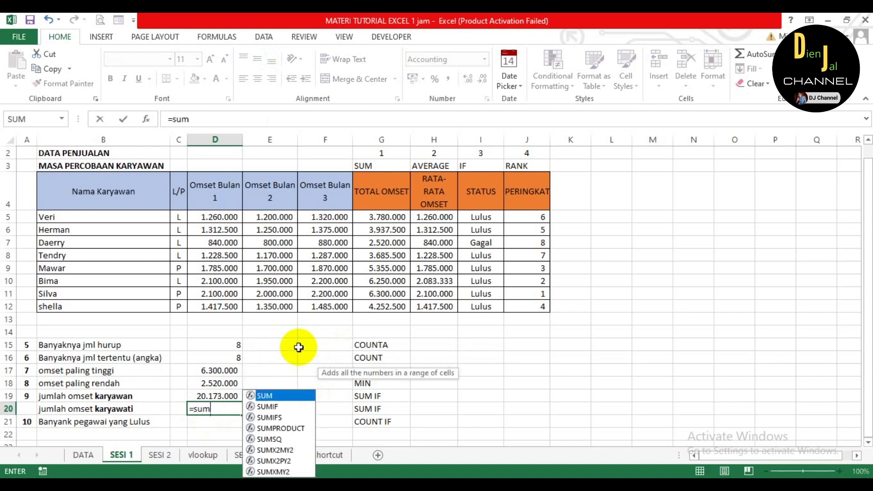
type("if")
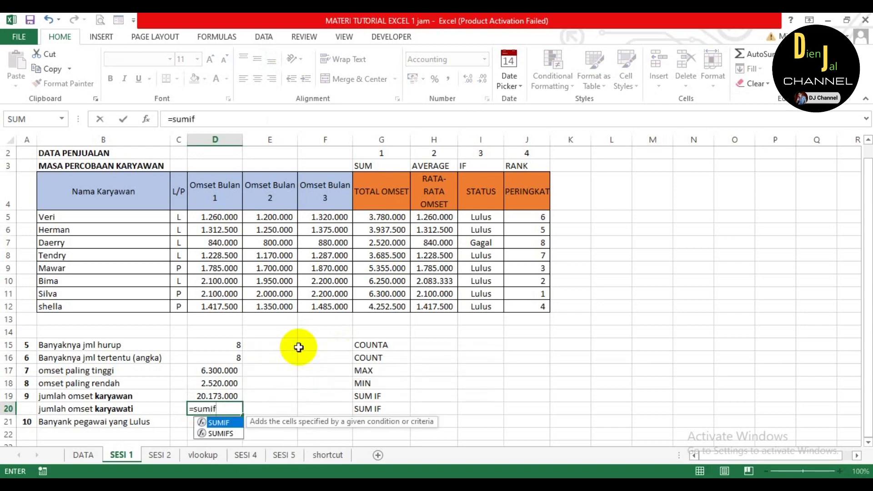
type("(")
left_click_drag(182, 217, 181, 306)
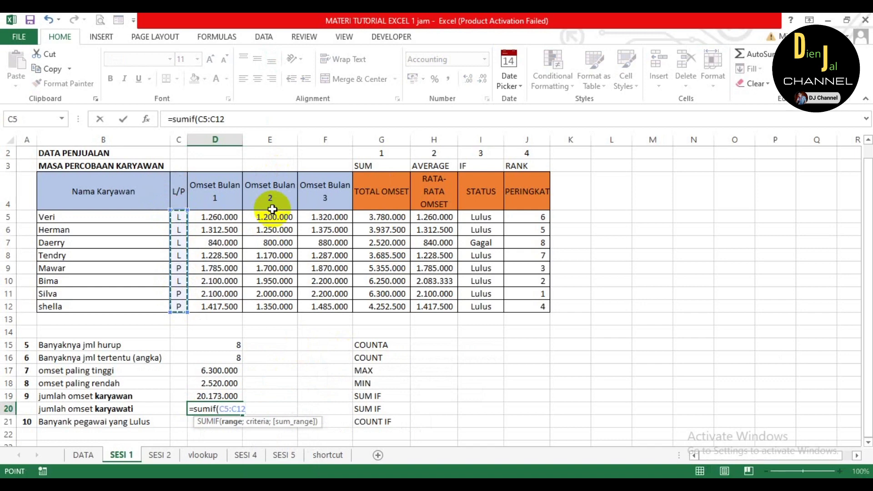
type(";")
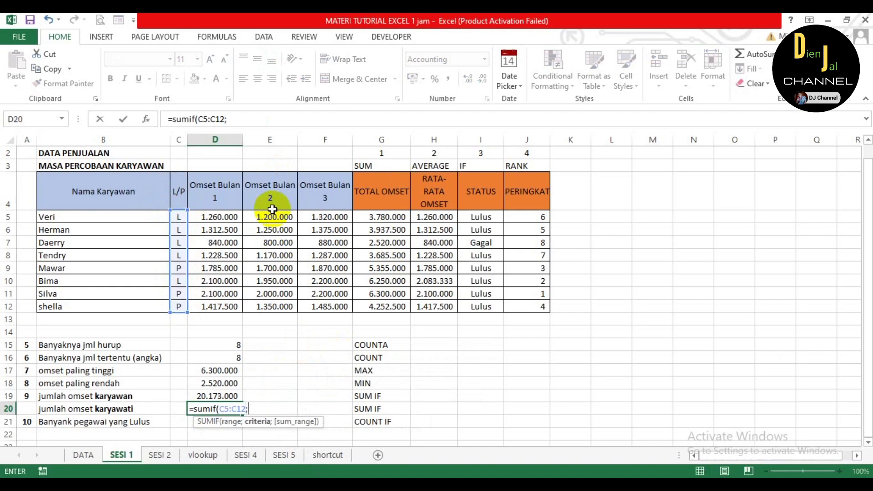
type("\"P\";")
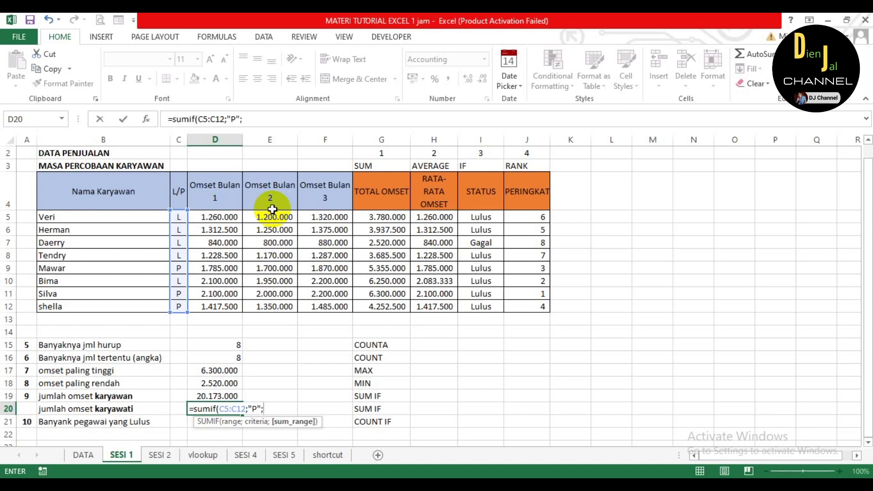
left_click_drag(389, 218, 395, 305)
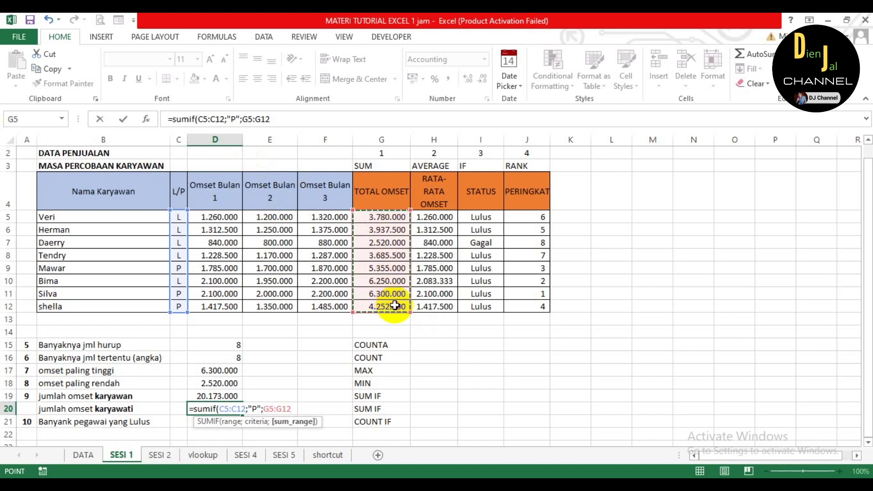
type(")")
key("Return")
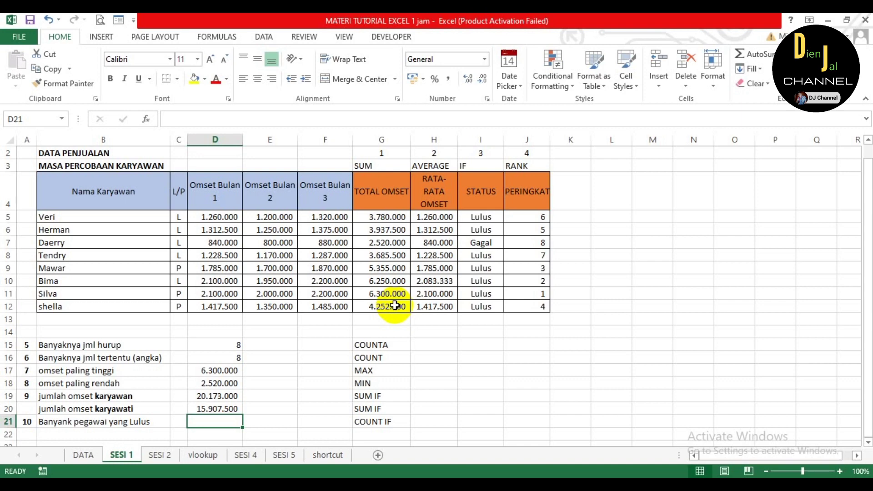
- Try to count the employees who passed by entering =COUNTIF(I5:I12;"Lusus") in D21
type("=")
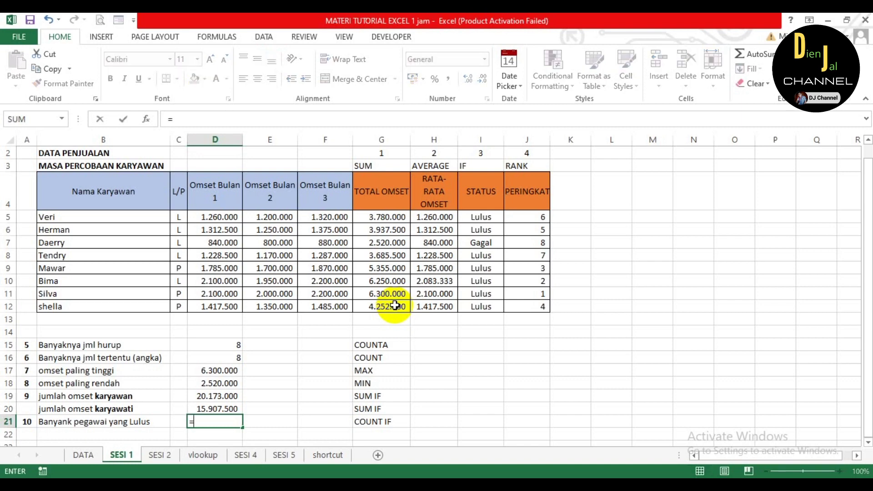
type("cou")
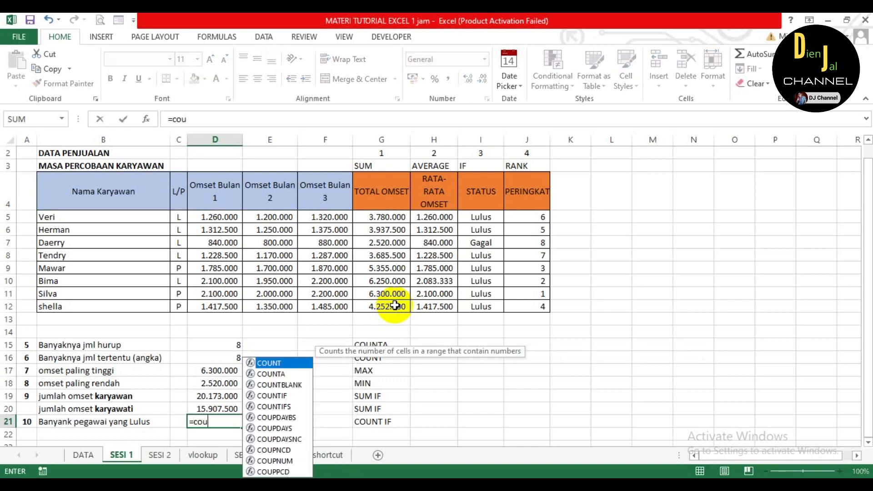
type("nti")
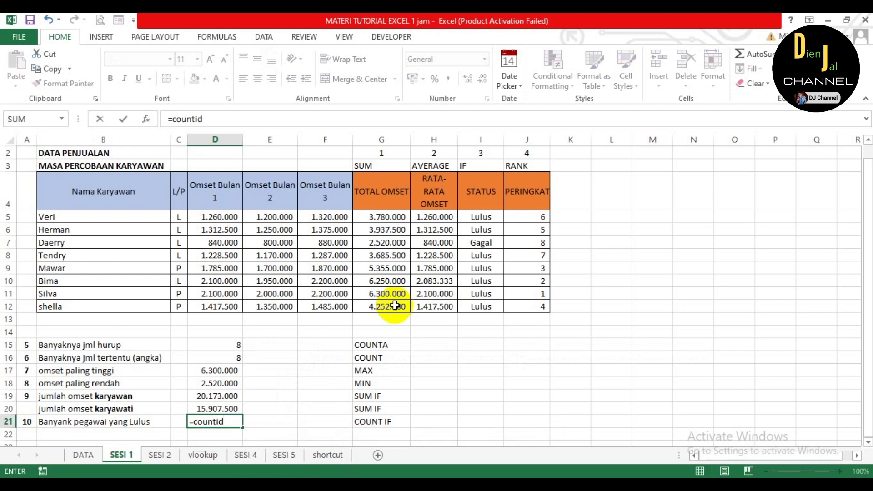
type("f(")
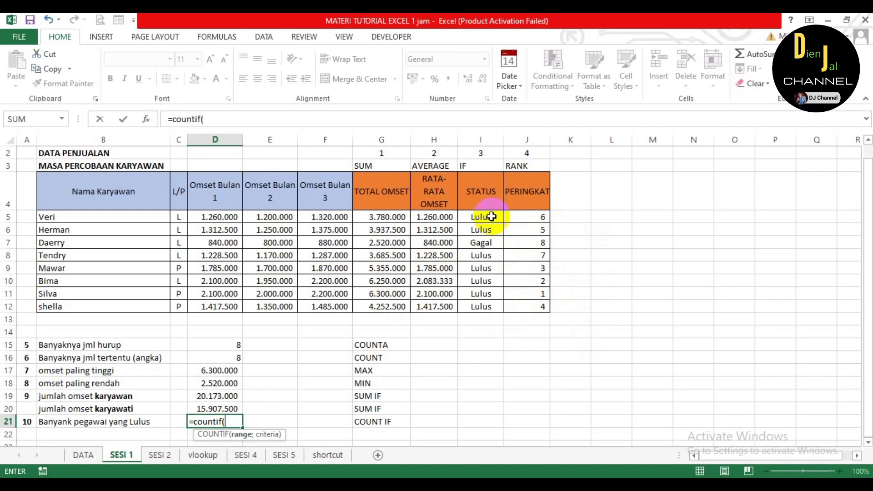
left_click_drag(490, 217, 488, 303)
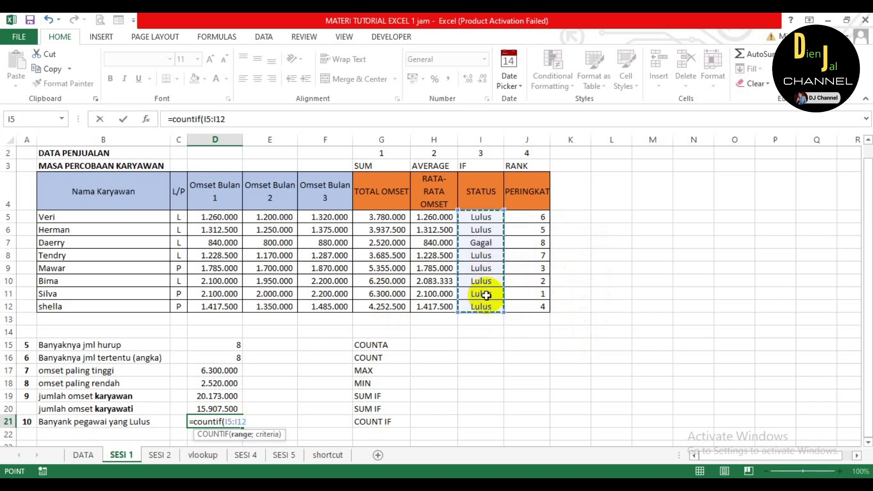
type(";")
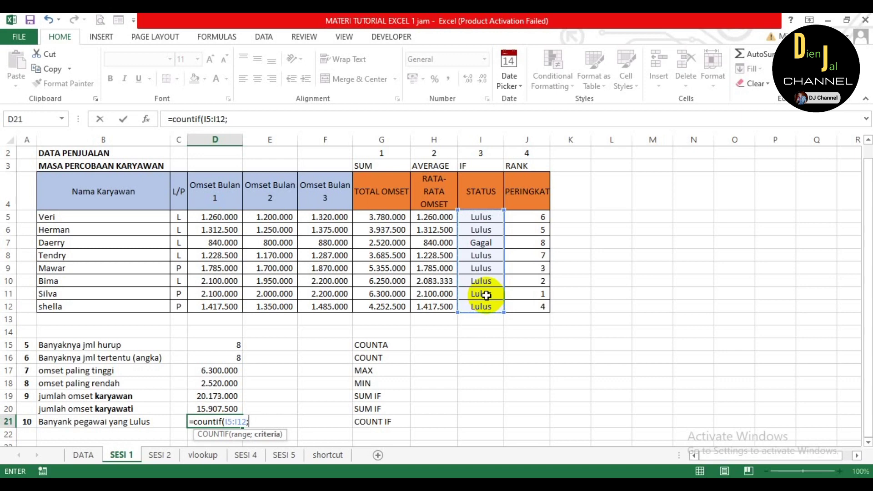
type("\"Lusus:")
key("BackSpace")
type(";")
key("Left")
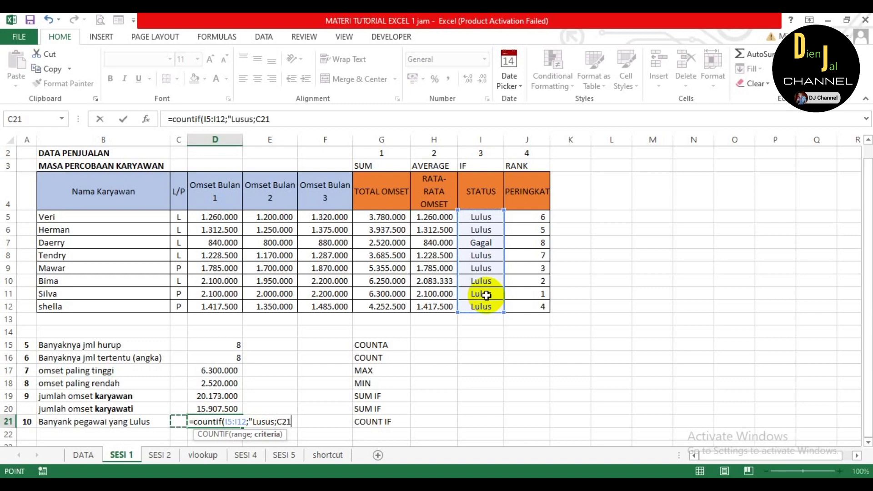
key("BackSpace")
key("BackSpace")
key("BackSpace")
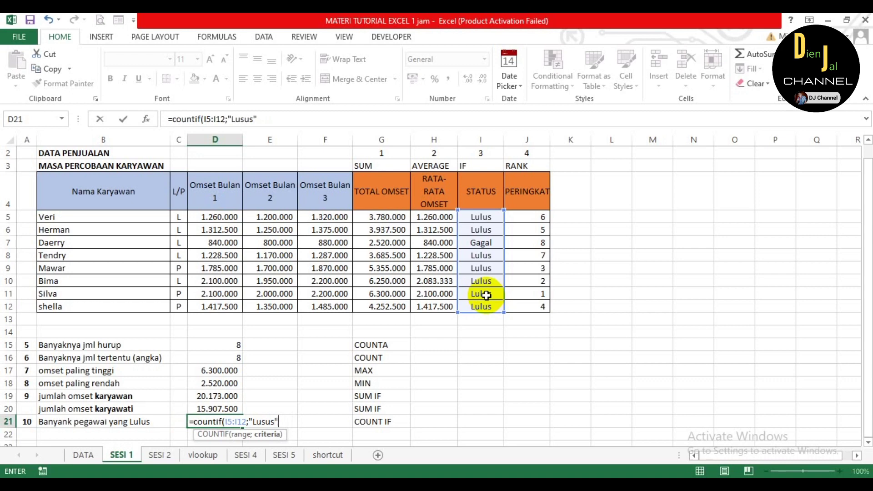
type(";")
key("BackSpace")
type(")")
key("Return")
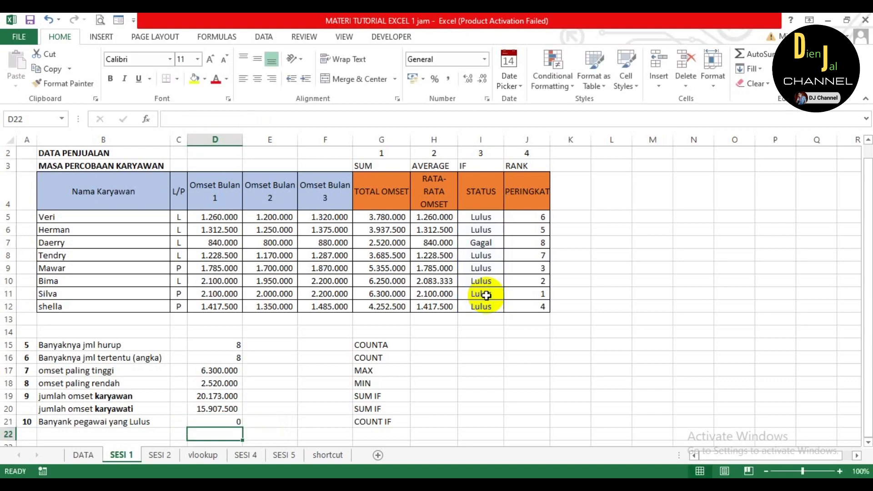
- Re-enter the D21 formula as =COUNTIF(I5:I12;"Lulus") to count the employees who passed
key("Up")
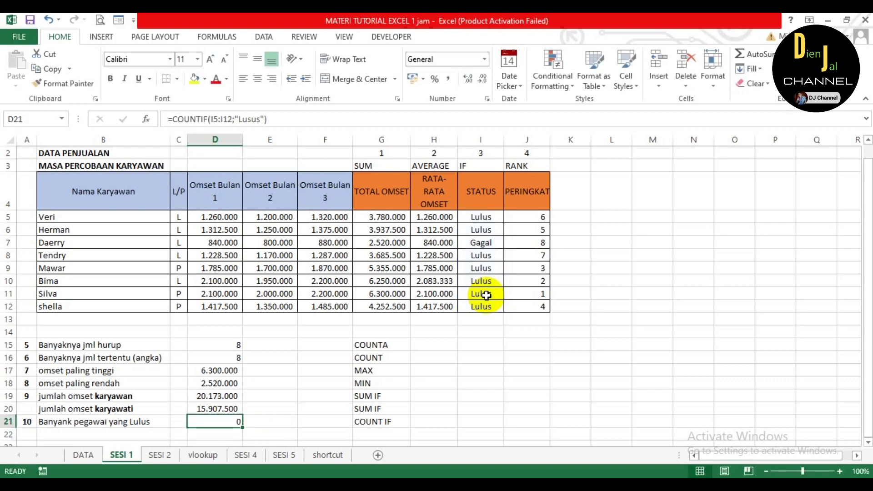
key("F2")
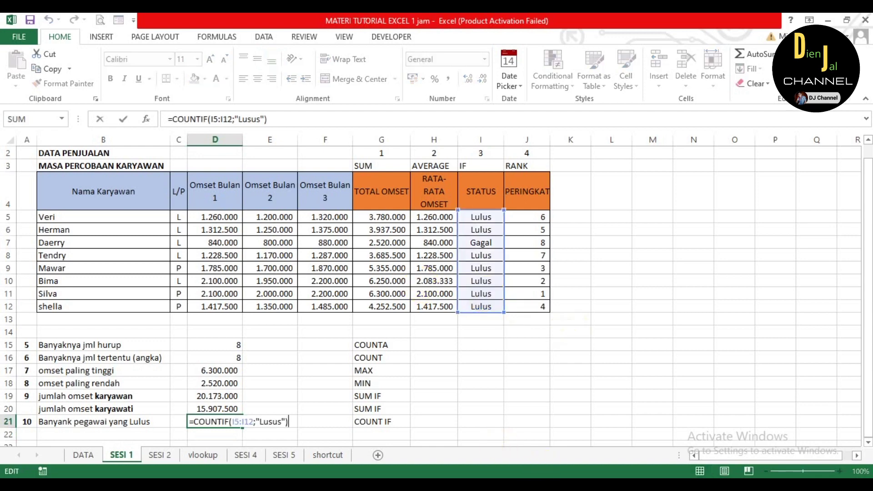
key("Escape")
type("=")
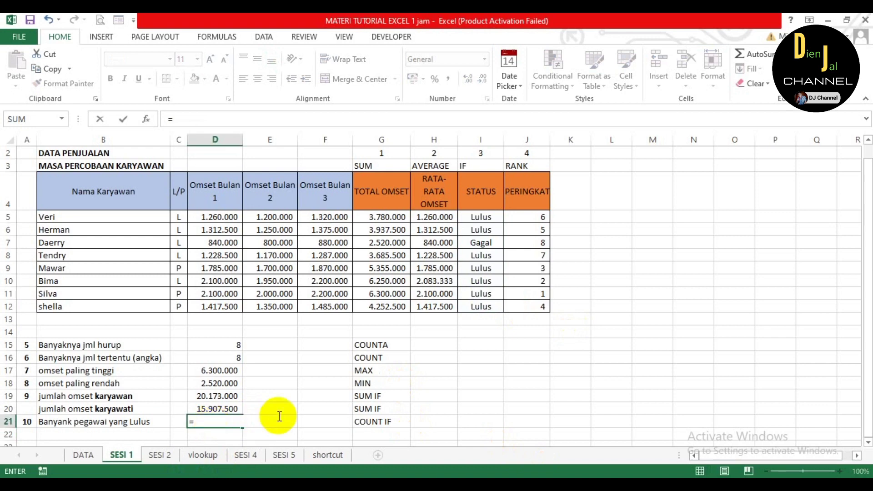
type("countif")
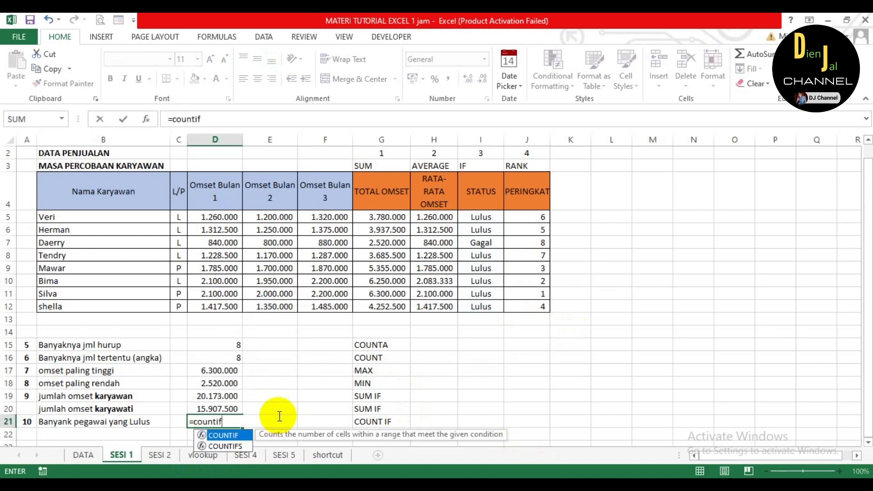
type("(")
left_click_drag(489, 222, 503, 305)
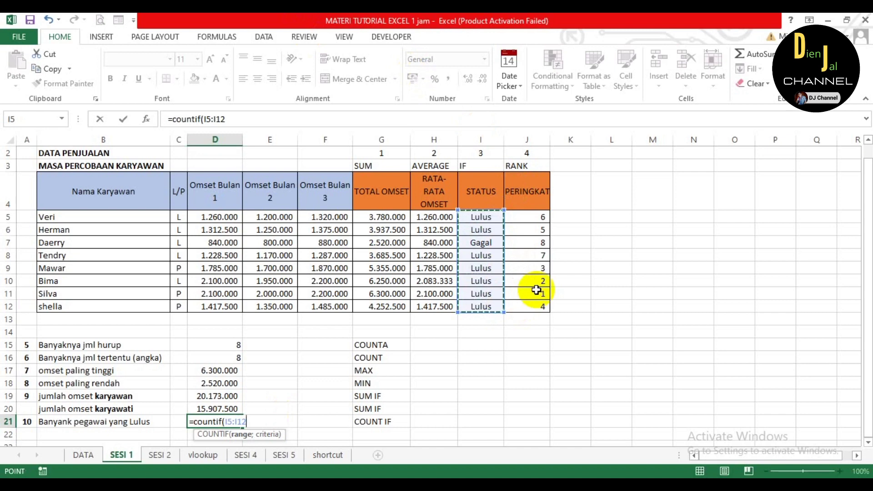
type(";")
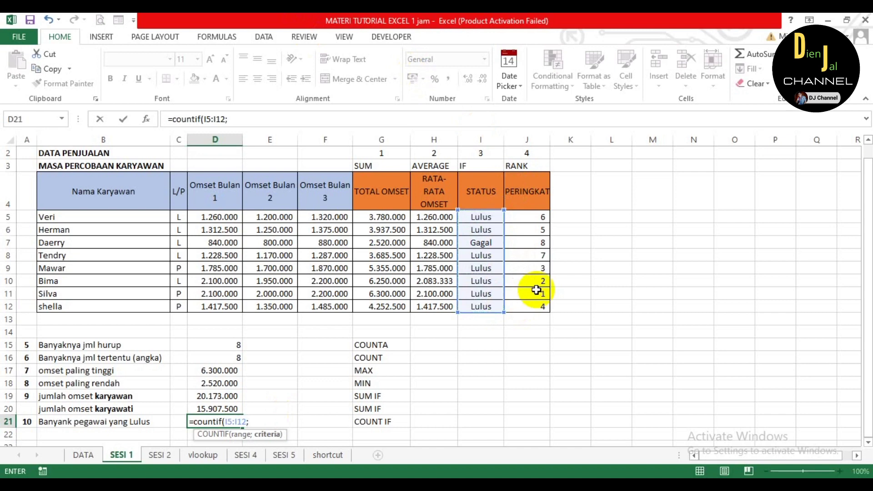
type("\"Lulus\")")
key("Return")
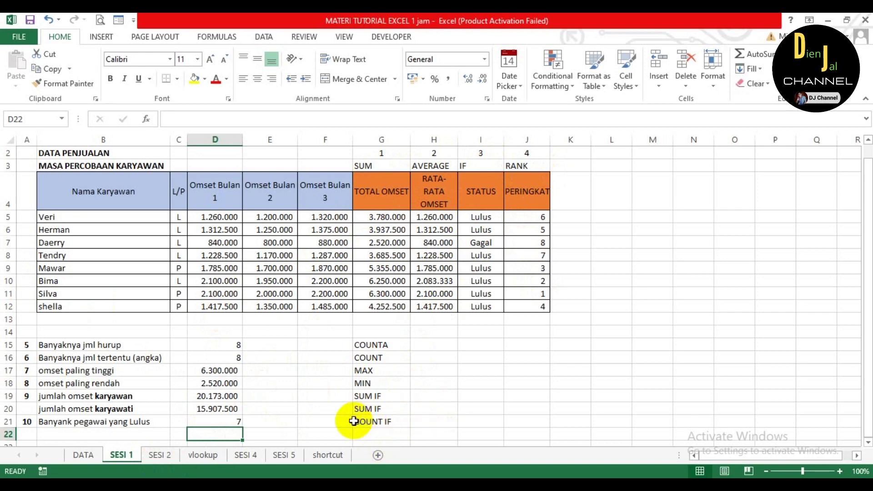
- Review the list of formulas on the DATA sheet and switch to the SESI 2 sheet
left_click(81, 460)
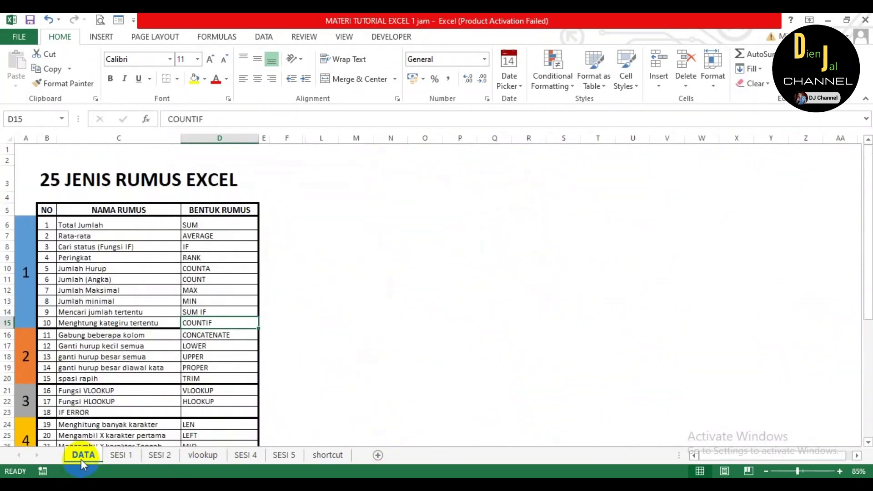
scroll(146, 356, "down", 1)
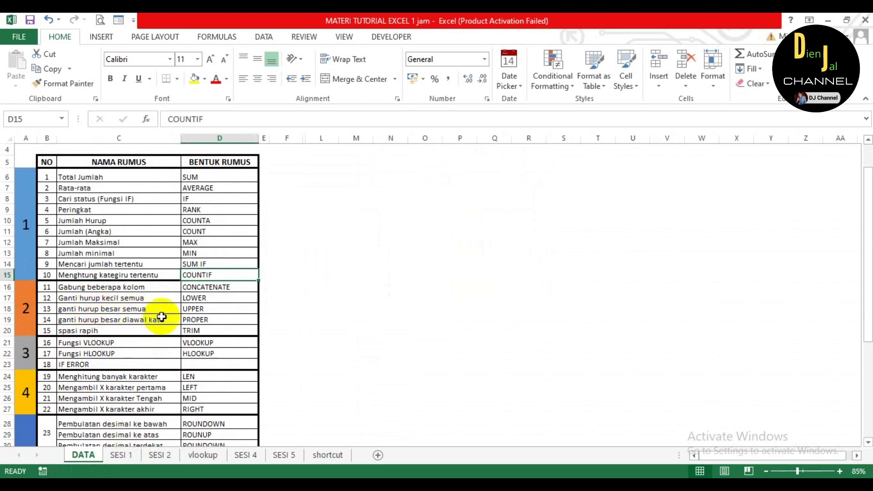
left_click(160, 454)
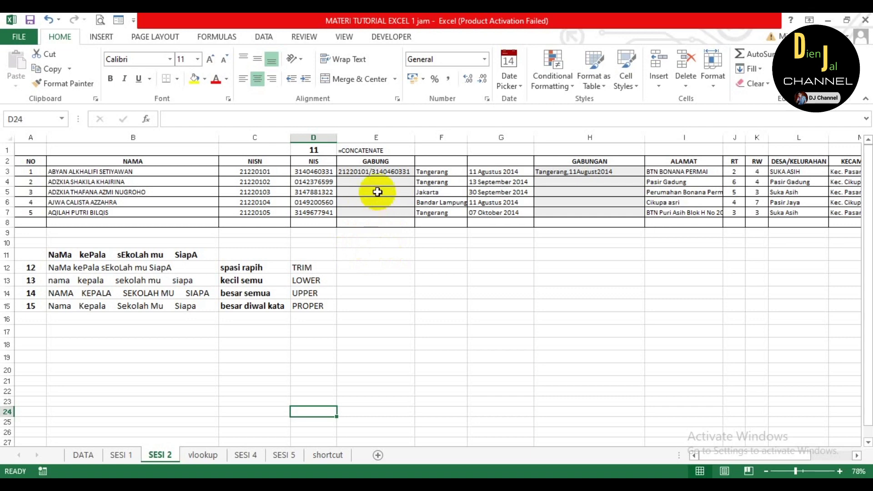
- Examine the NISN, NIS and GABUNG columns of the student table in SESI 2
left_click(364, 181)
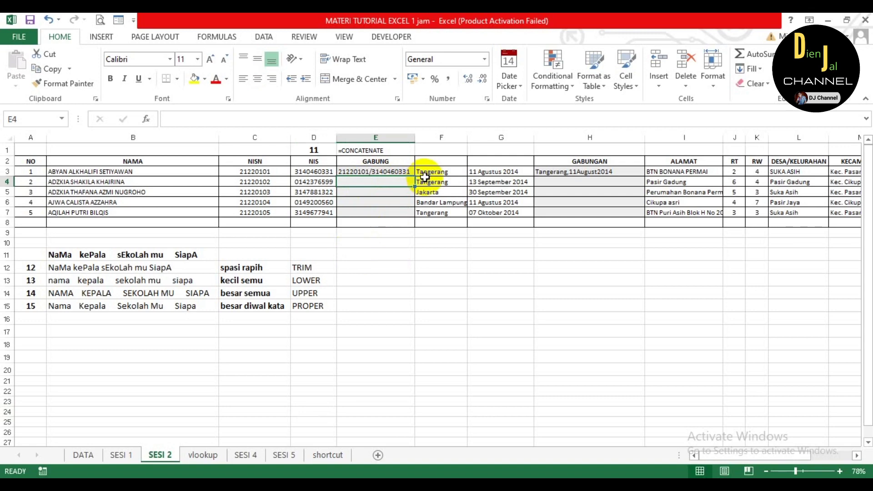
key("Left")
key("Left")
key("Up")
key("Up")
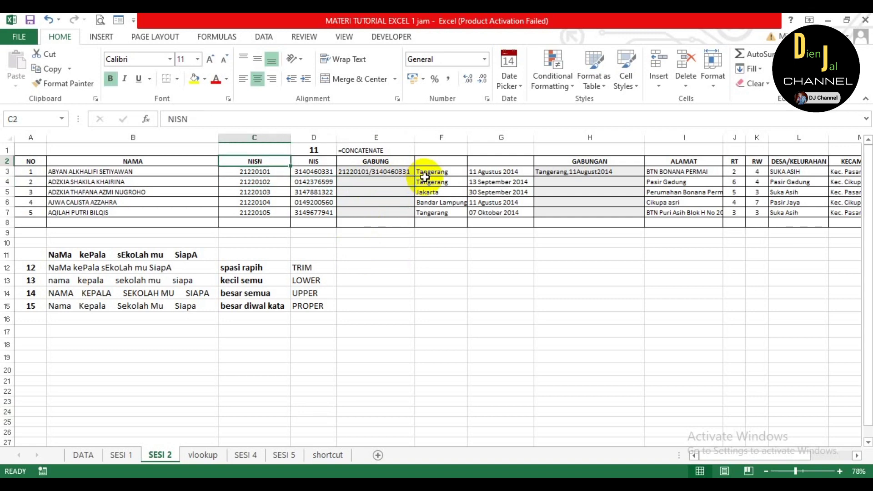
key("Down")
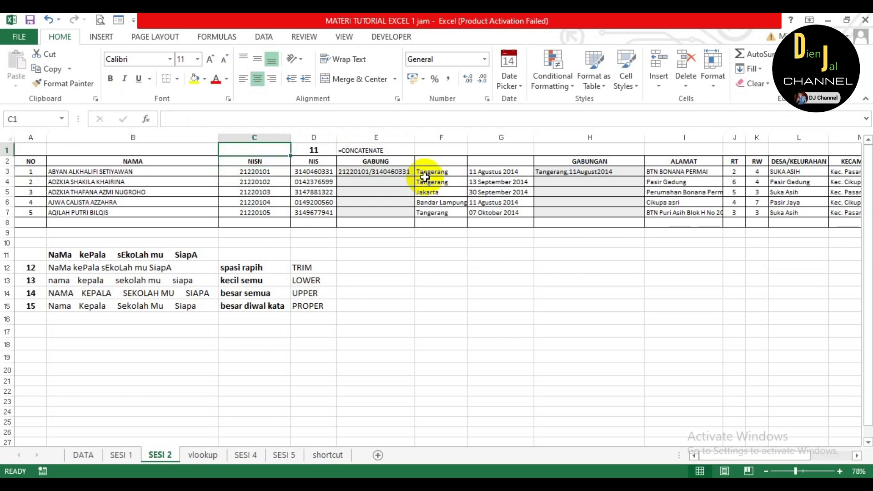
key("Up")
key("Left")
key("Left")
key("Right")
key("Right")
key("Down")
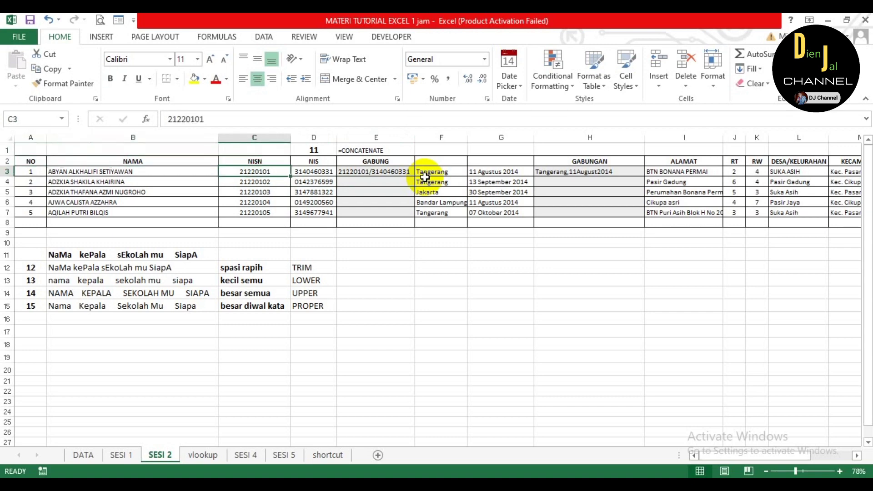
key("Left")
key("Left")
key("Right")
key("Right")
key("Up")
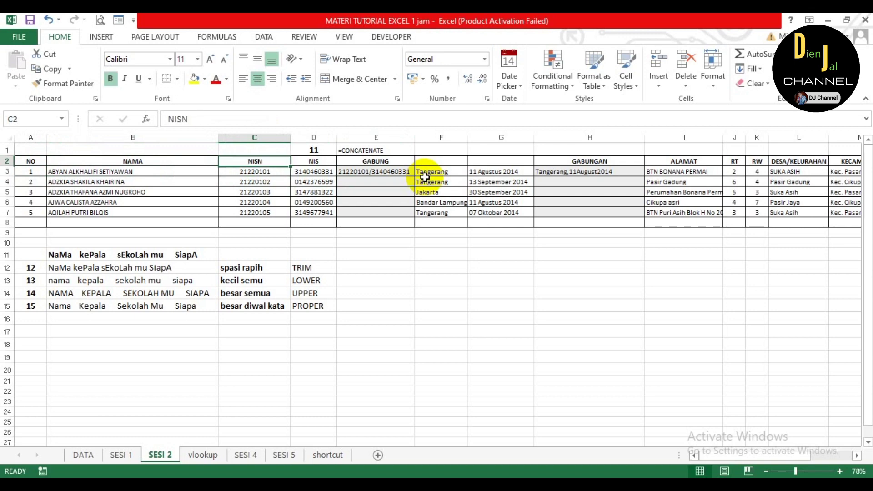
key("Right")
key("Down")
key("Up")
key("Right")
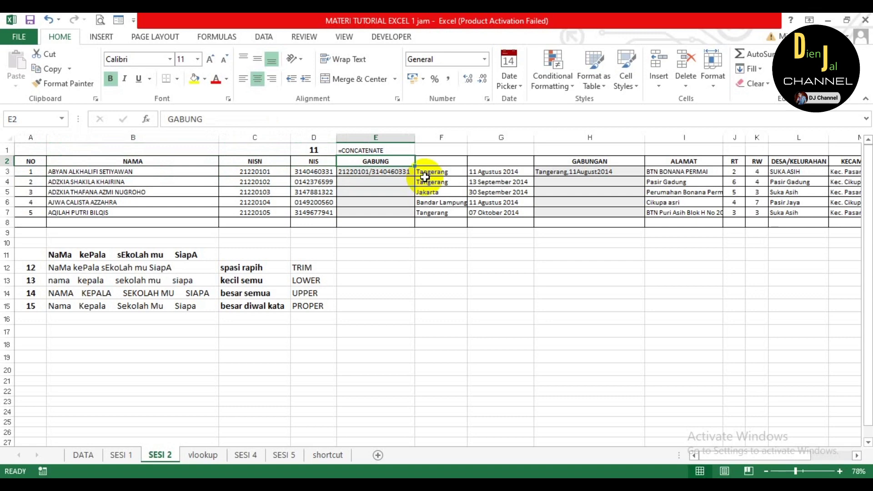
- Clear the arguments of the CONCATENATE formula in E3, keeping only =CONCATENATE(
key("Down")
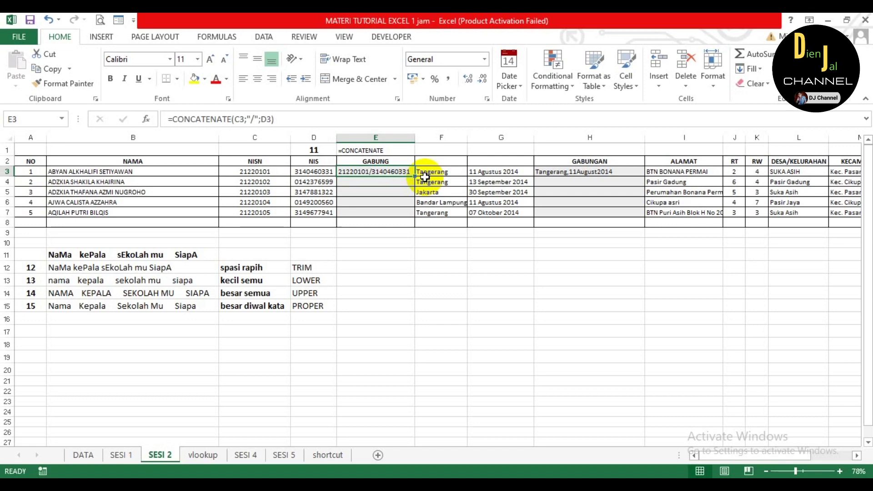
key("F2")
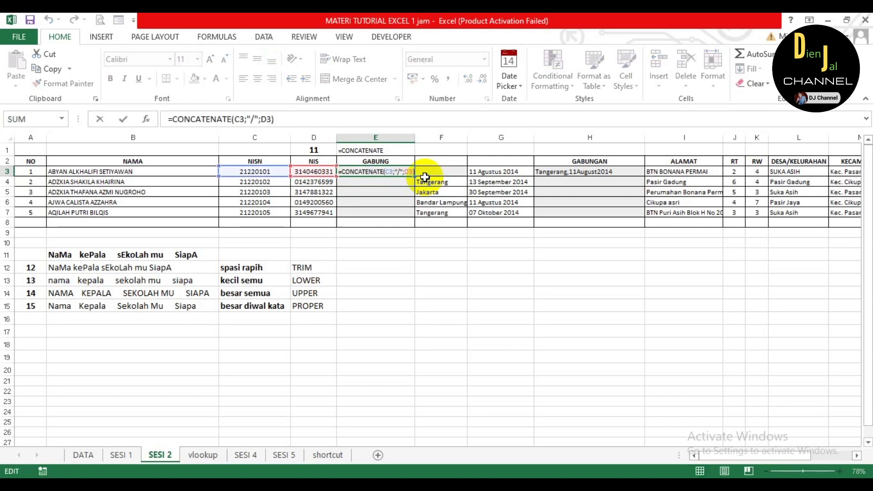
key("Left")
key("Left")
key("Left")
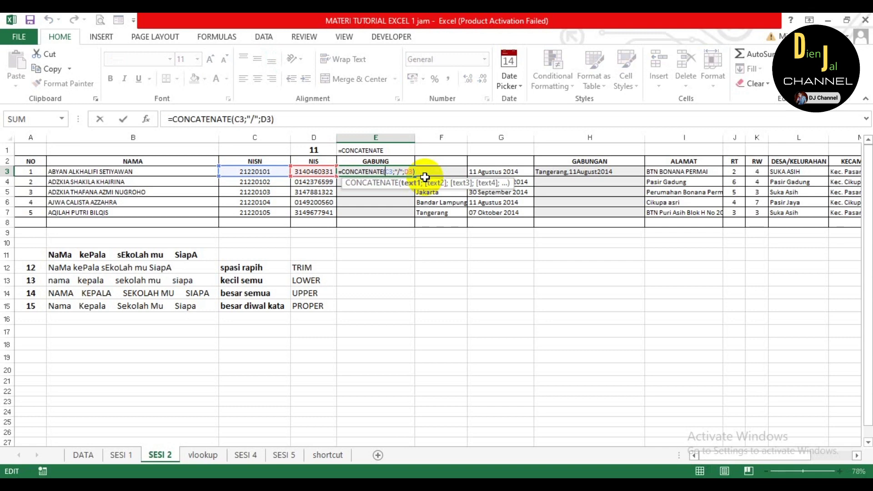
key("Delete")
key("Delete")
key("Delete")
key("Delete")
key("Delete")
key("Delete")
key("Delete")
key("Delete")
key("Delete")
key("Delete")
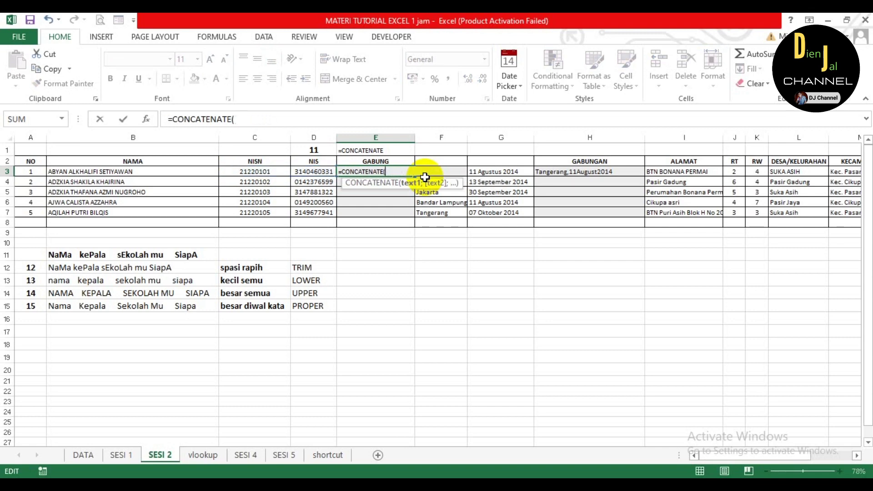
- Complete the E3 formula as =CONCATENATE(C3;"/";D3) to join the NISN and NIS
left_click(268, 170)
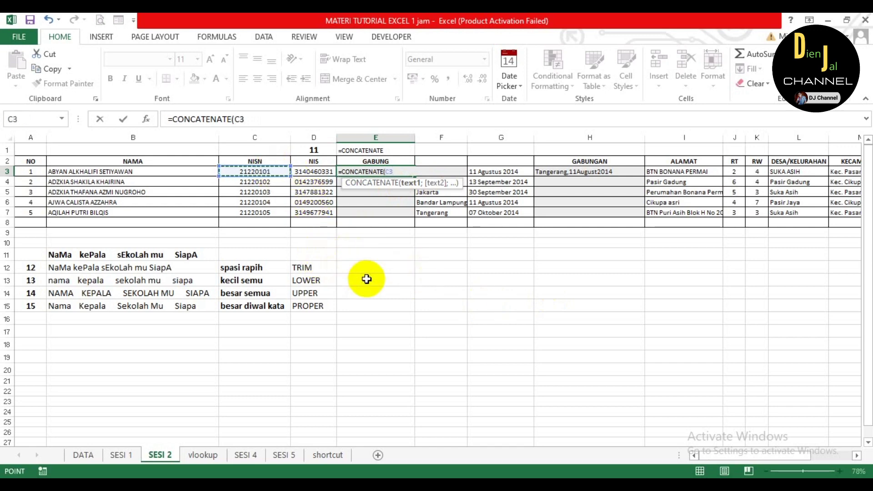
type(";")
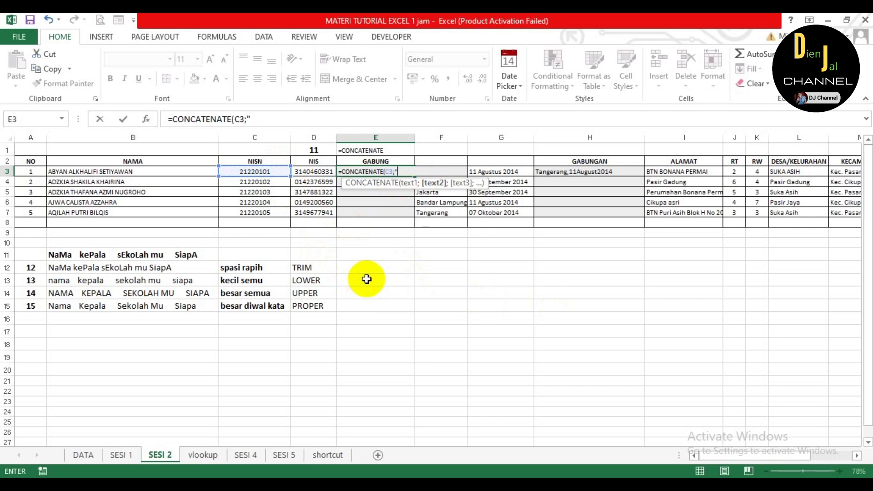
type("/\";")
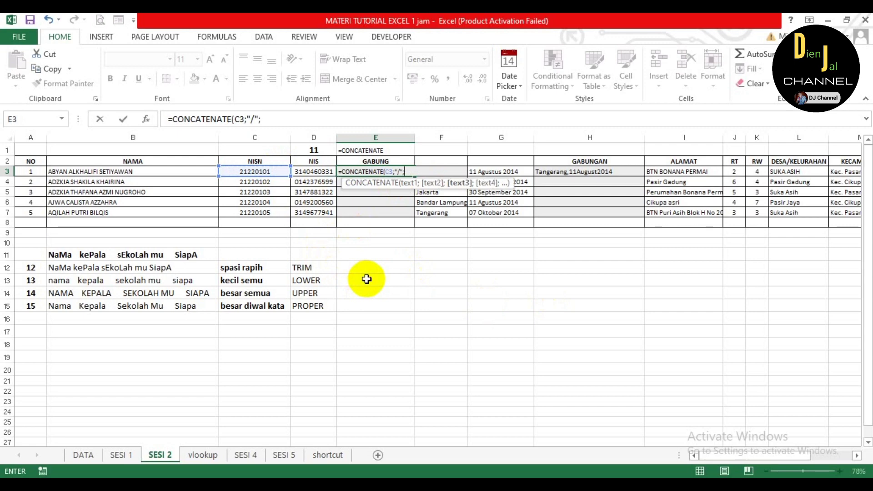
left_click(315, 171)
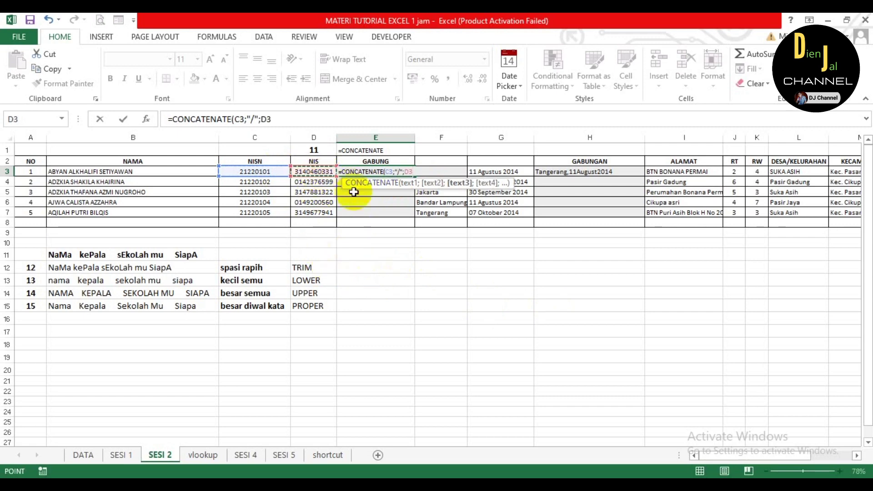
type(")")
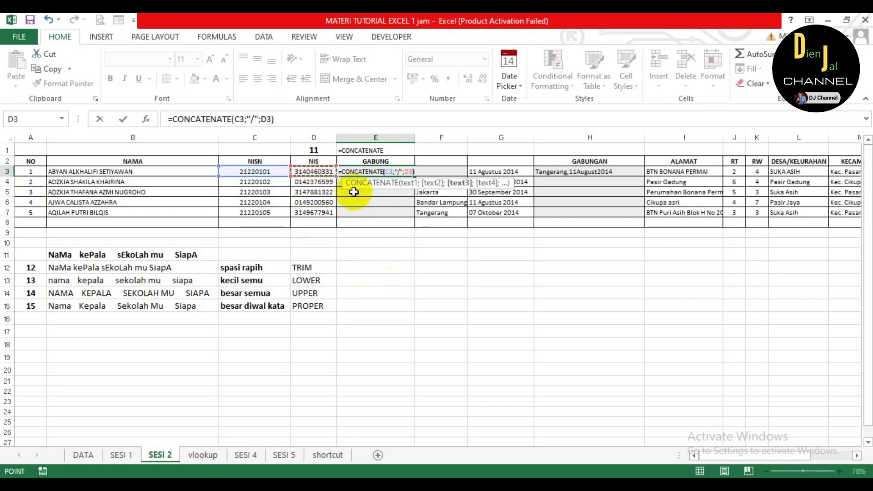
key("Return")
- Try a space instead of the slash as separator in E3's CONCATENATE formula, and undo the separator changes
key("Up")
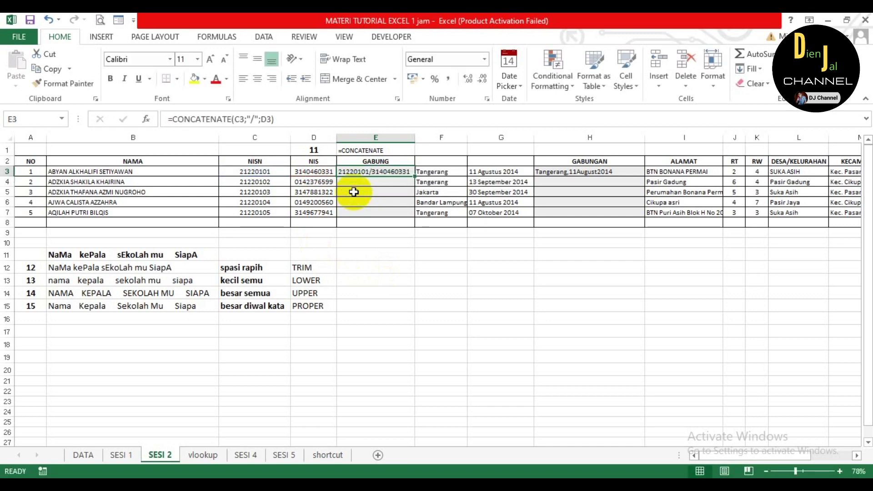
key("F2")
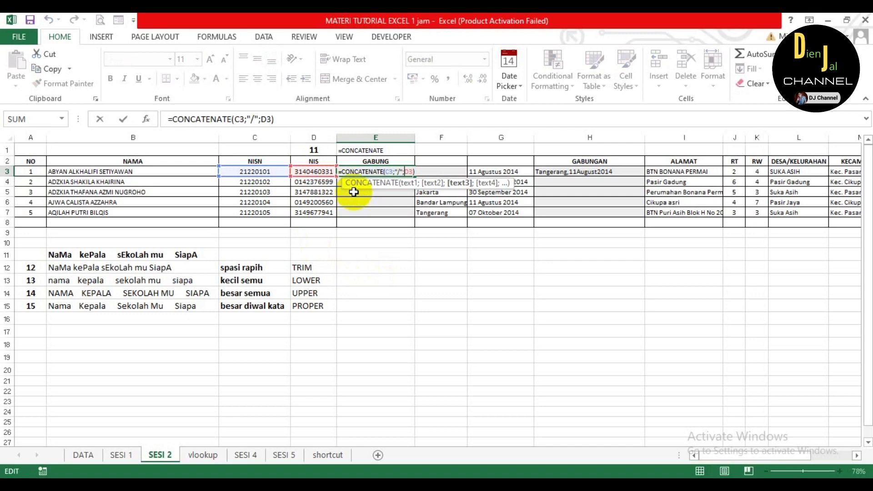
key("BackSpace")
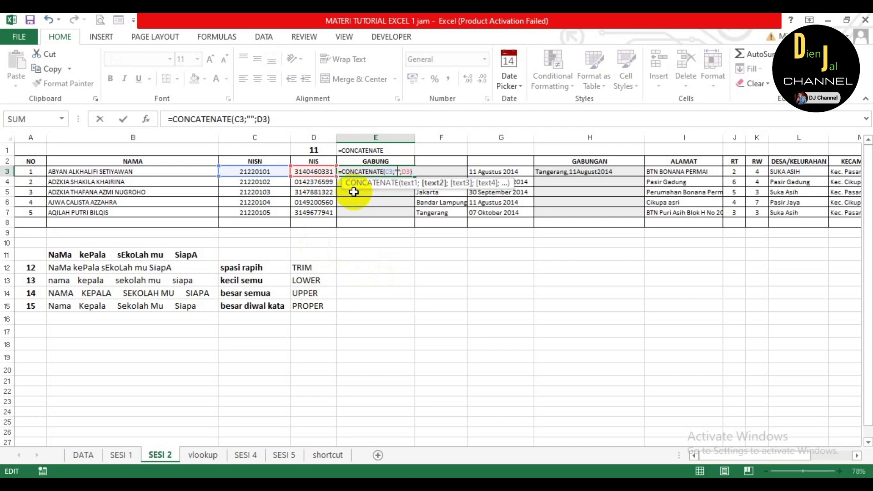
key("Return")
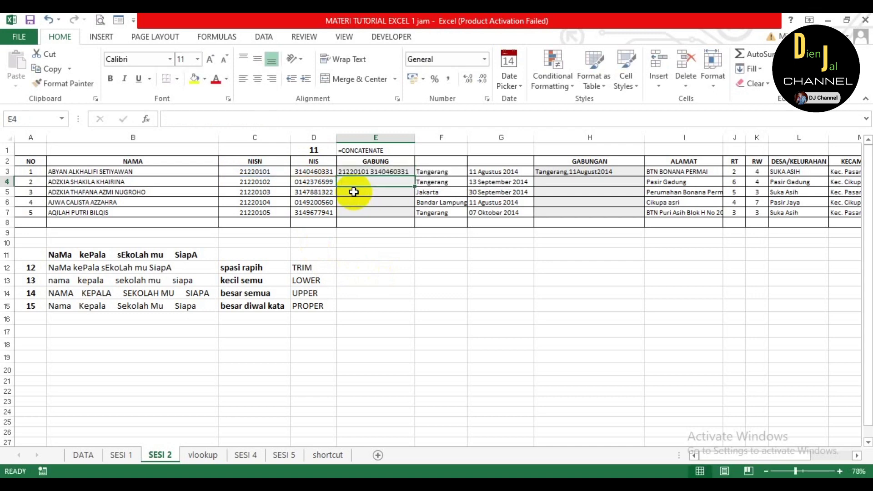
key("Up")
key("F2")
key("Return")
key("ctrl+z")
key("ctrl+z")
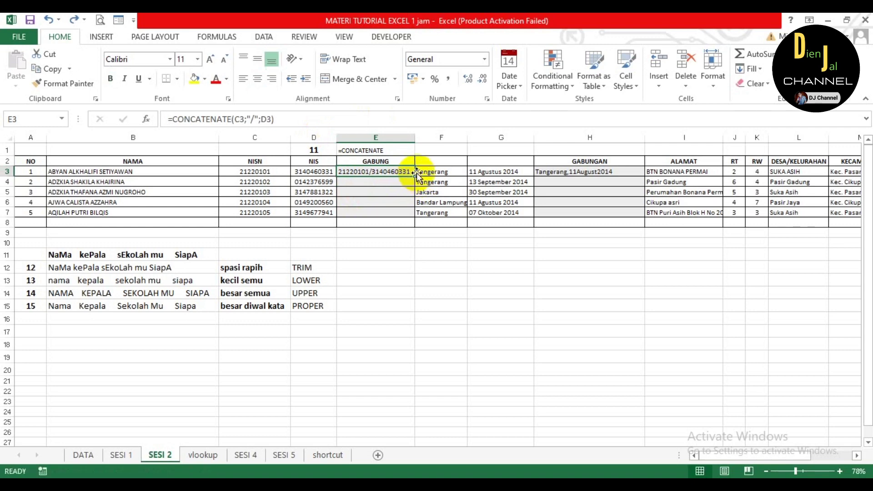
- Fill the CONCATENATE formula from E3 down through E7
left_click_drag(415, 177, 416, 218)
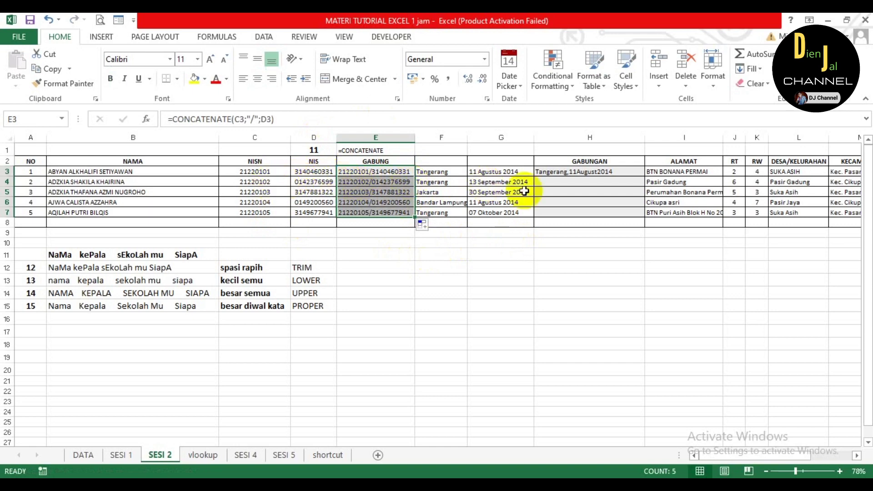
- Examine the city and date columns F and G beside the GABUNGAN column of the student table
left_click(585, 184)
key("Right")
key("Right")
key("Left")
key("Left")
key("Left")
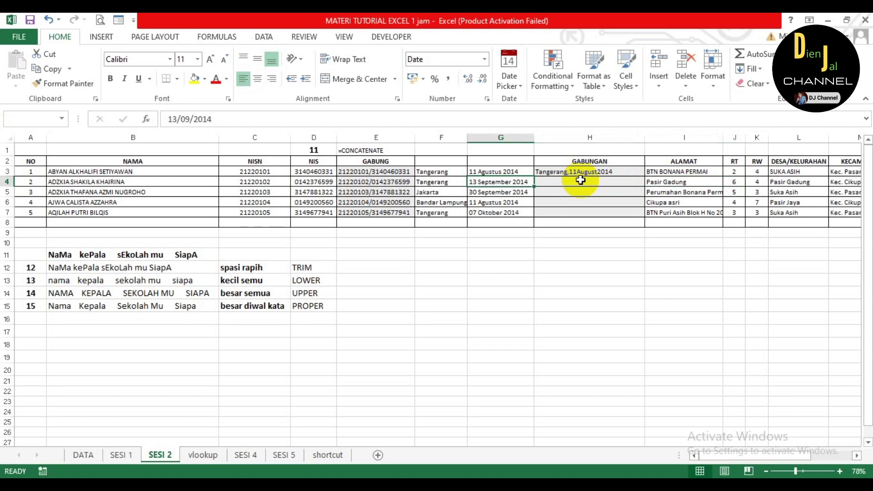
key("Right")
key("Right")
key("Right")
key("Right")
key("Left")
key("Left")
key("Left")
key("Left")
- Examine the CONCATENATE and TEXT formula in H3 argument by argument, from the city reference to the date format
left_click(580, 180)
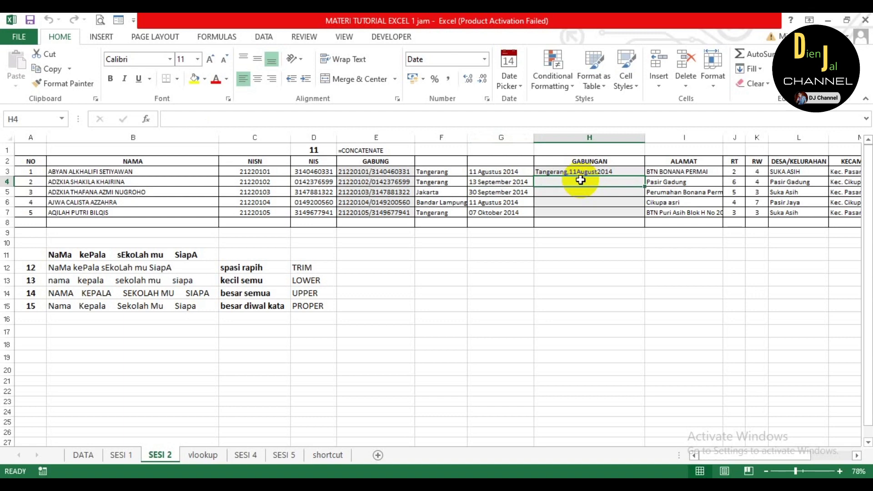
key("Up")
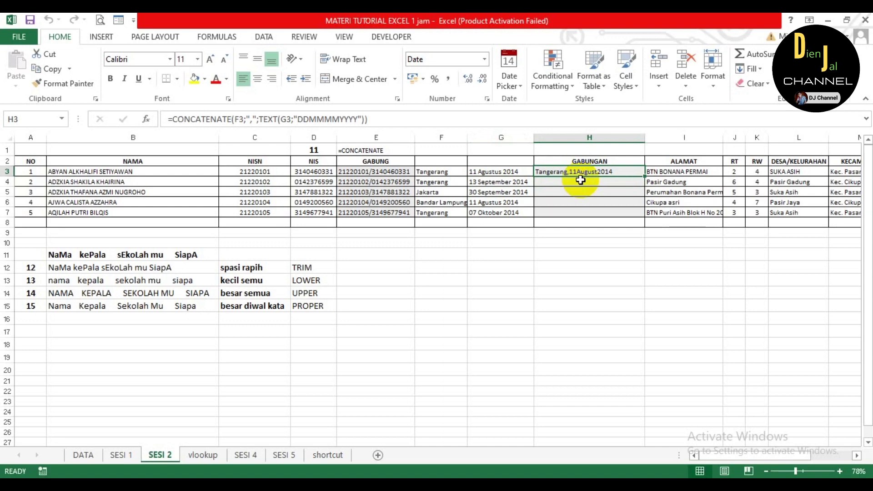
key("F2")
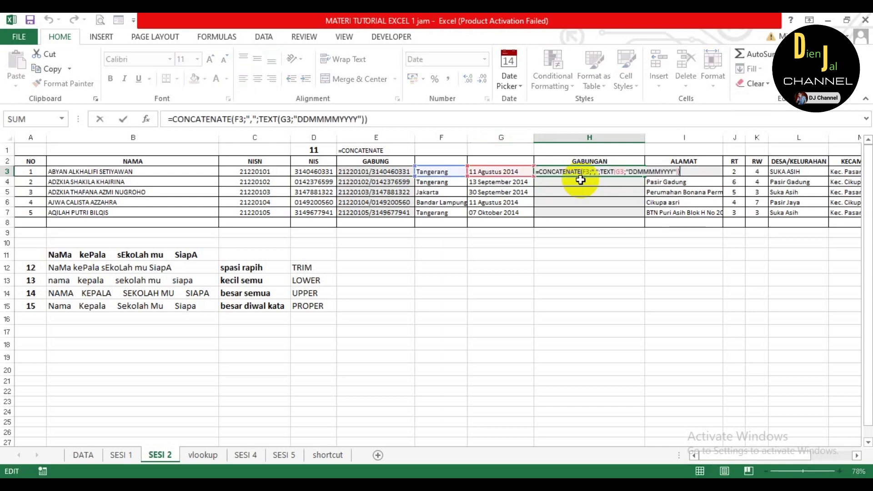
key("Left")
key("Left")
key("Left")
key("Left")
key("Left")
key("Left")
key("Left")
key("Left")
key("Left")
key("Left")
key("Left")
key("Left")
key("Left")
key("Left")
key("Left")
key("Left")
key("Left")
key("Left")
key("Left")
key("Left")
key("Left")
key("Left")
key("Left")
key("Right")
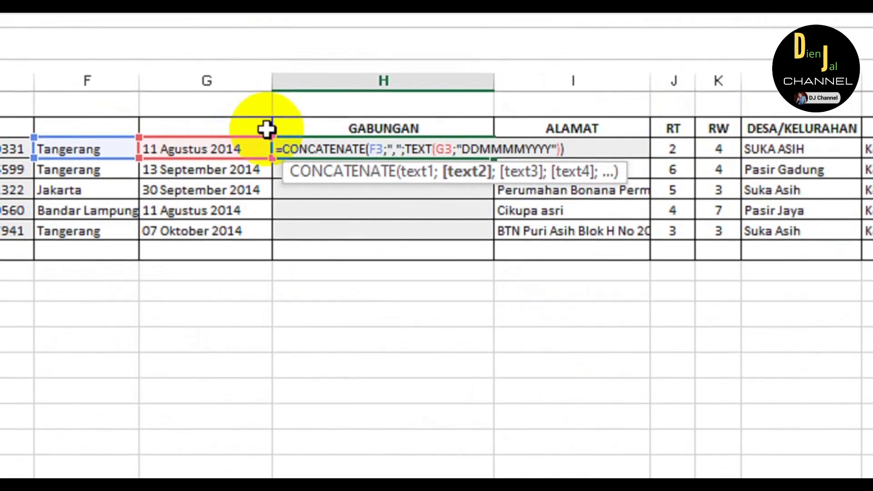
key("Right")
key("Right")
key("Right")
key("Right")
key("Right")
key("Right")
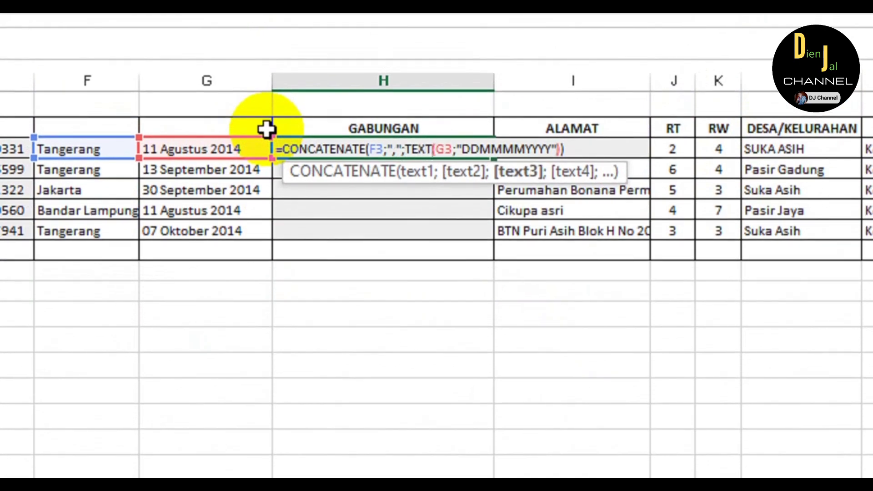
key("Right")
key("Right")
key("Right")
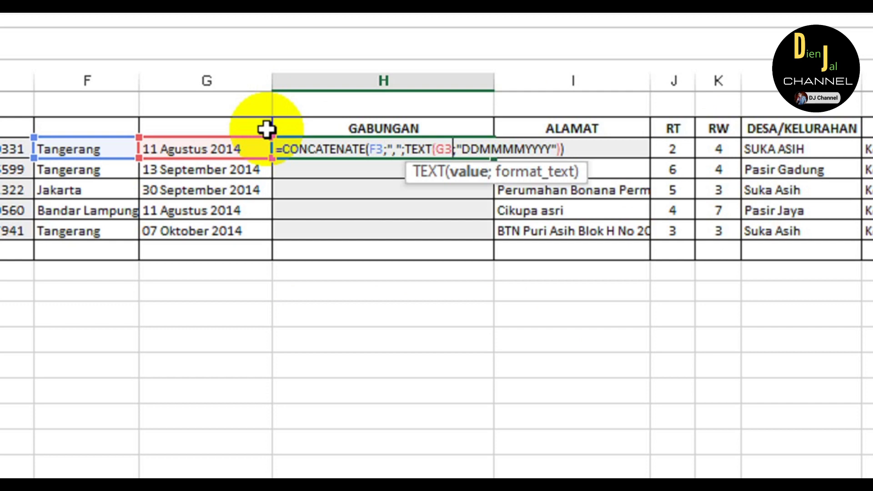
key("Right")
key("Right")
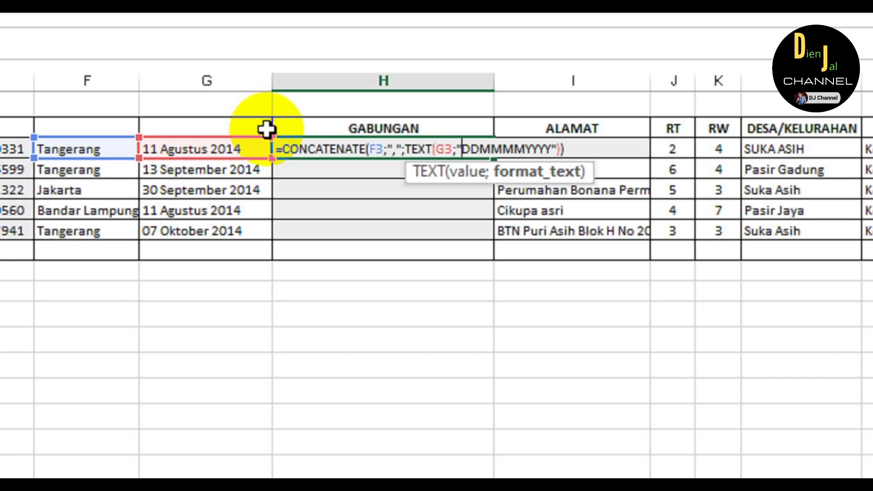
key("Right")
key("Right")
key("Right")
key("Right")
key("Right")
key("Right")
key("Right")
key("Right")
key("Right")
key("Right")
key("Right")
key("Right")
key("Right")
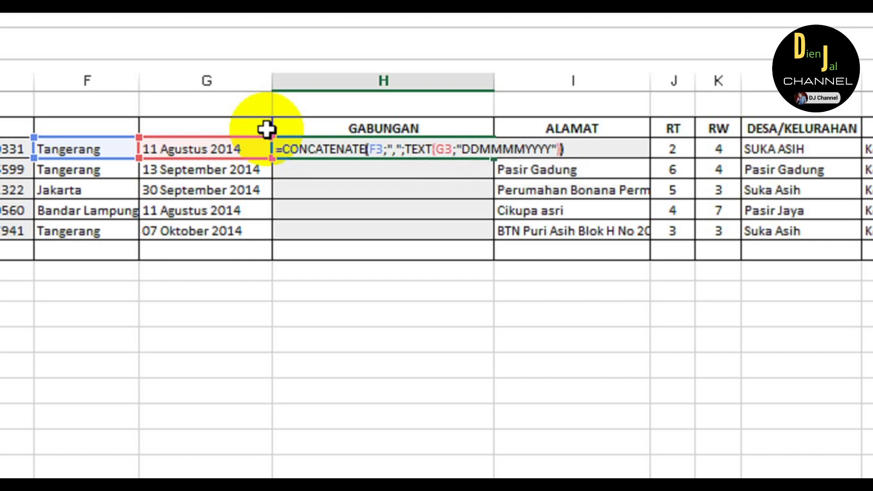
key("Return")
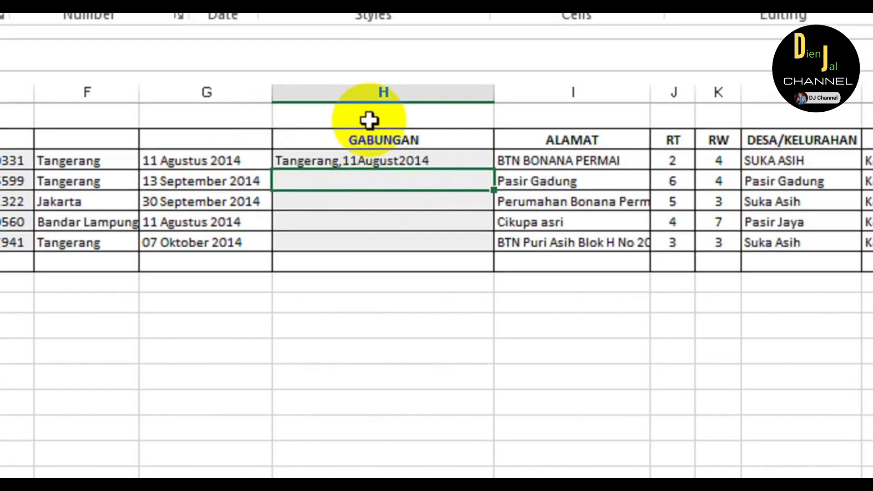
- Fill the GABUNGAN formula combining city and date from H3 down through H7
left_click(470, 162)
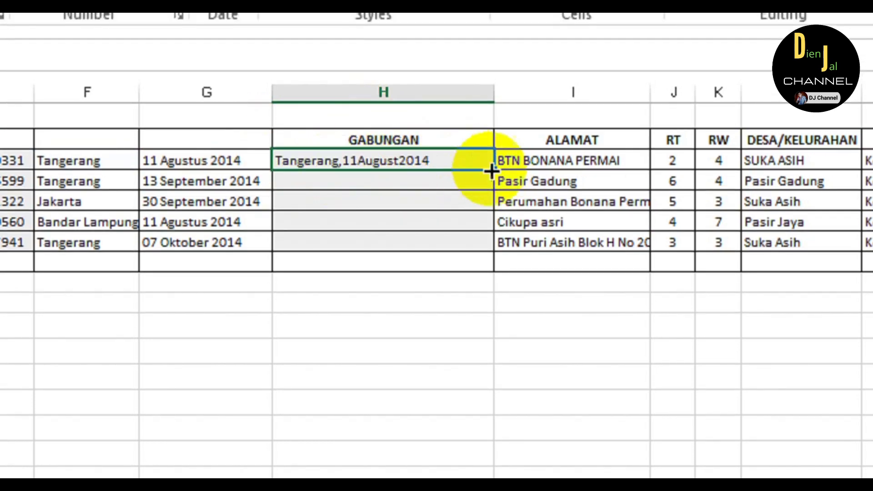
left_click_drag(494, 170, 491, 254)
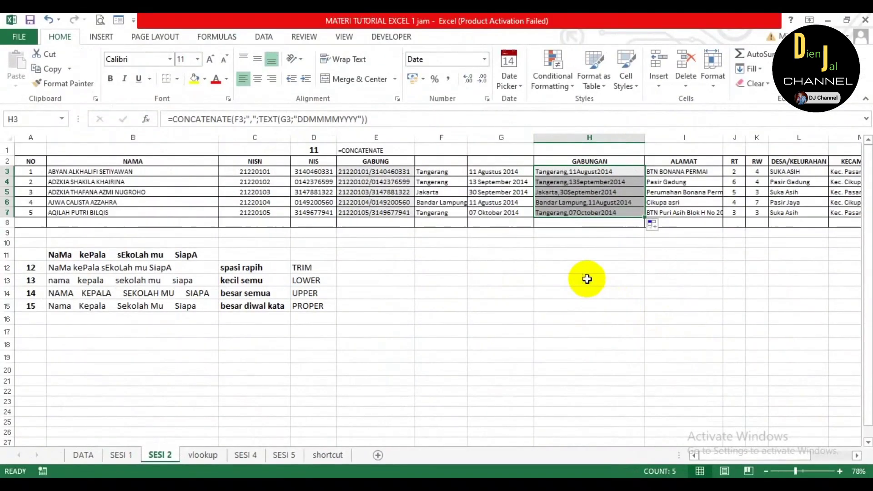
left_click(587, 277)
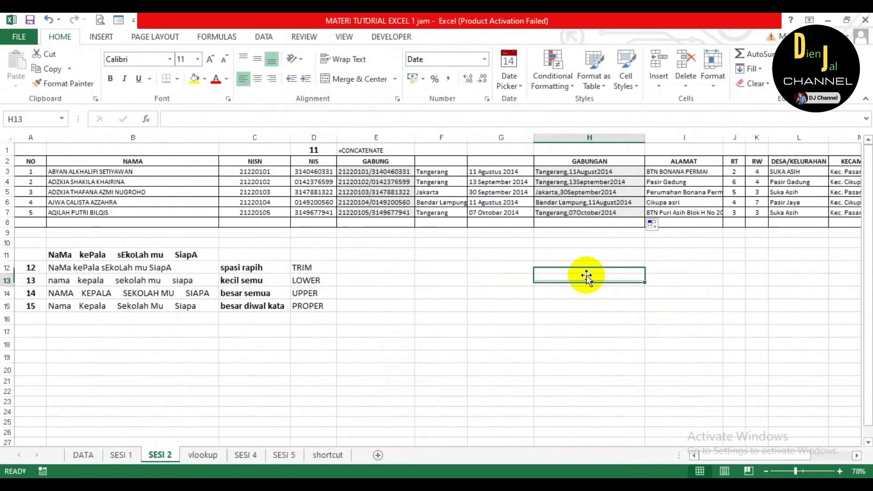
- Examine the address parts in row 3 from ALAMAT through KODE POS and the combined ALAMAT LENGKAP cell
key("Right")
key("Right")
key("Right")
key("Right")
key("Right")
key("Right")
key("Right")
key("Right")
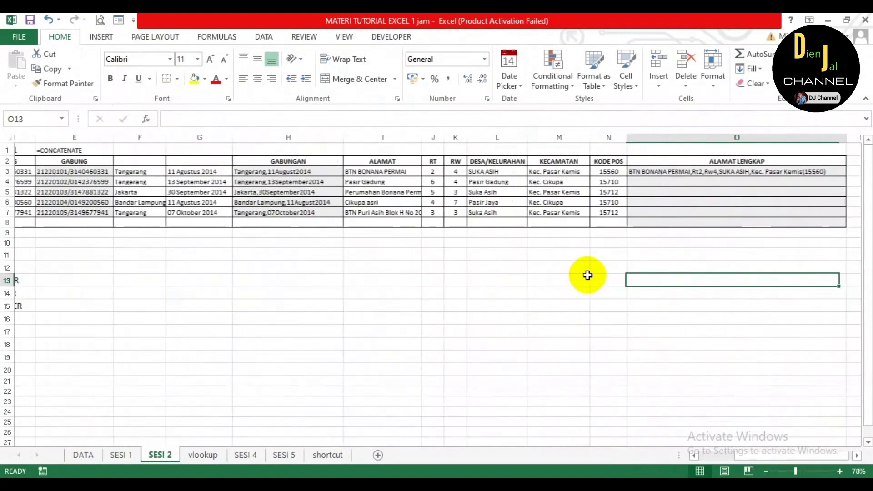
key("Up")
key("Up")
key("Left")
key("Left")
key("Up")
key("Up")
key("Up")
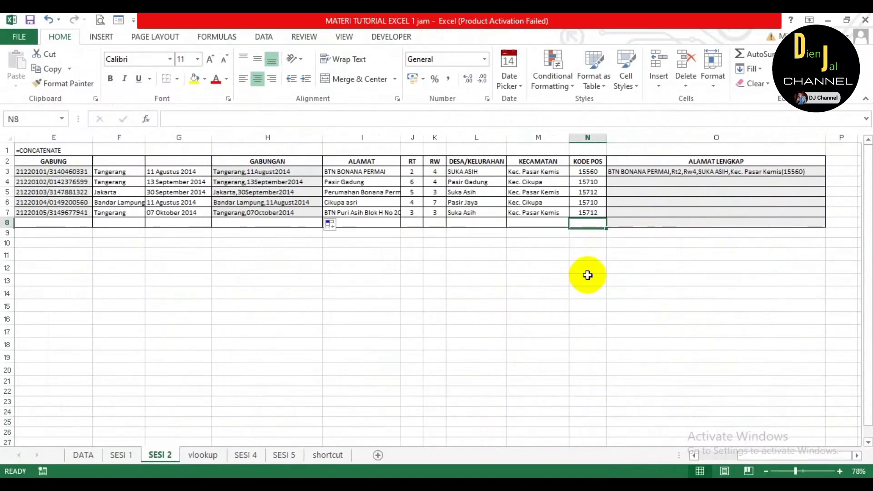
key("Left")
key("Left")
key("Up")
key("Up")
key("Left")
key("Up")
key("Up")
key("Up")
key("Left")
key("Left")
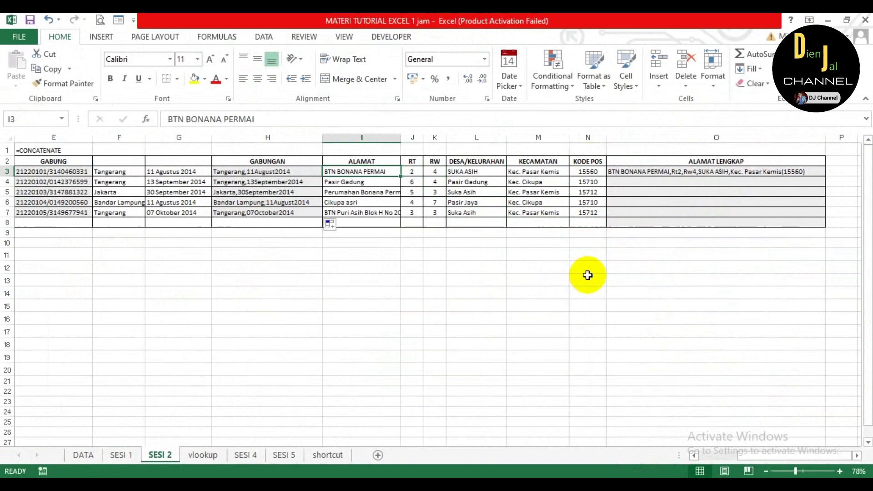
key("Right")
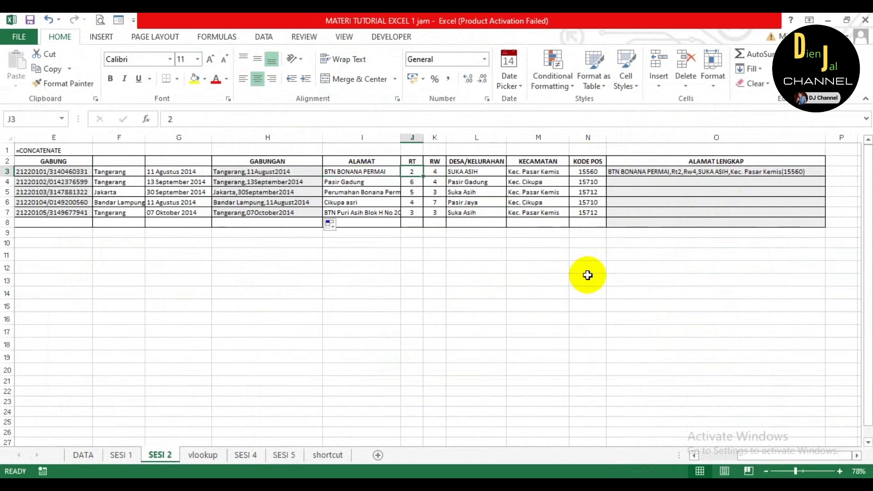
key("Right")
key("Right")
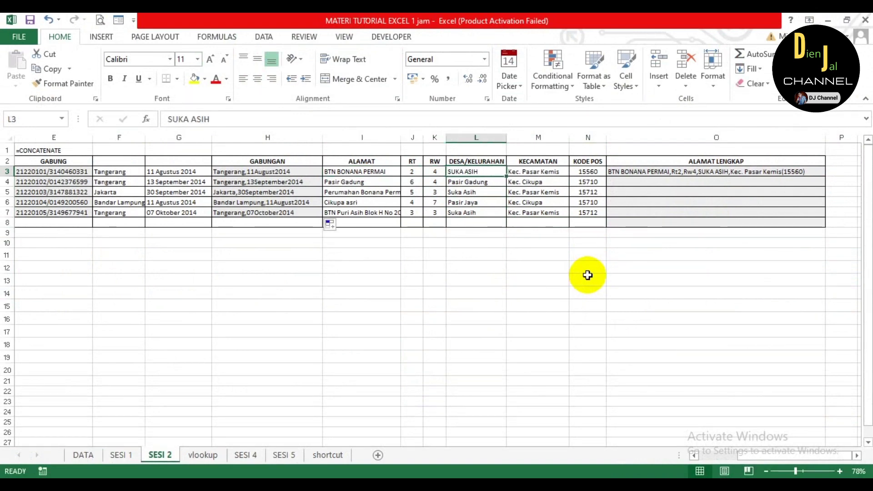
key("Right")
key("Right")
key("Right")
key("Up")
key("Down")
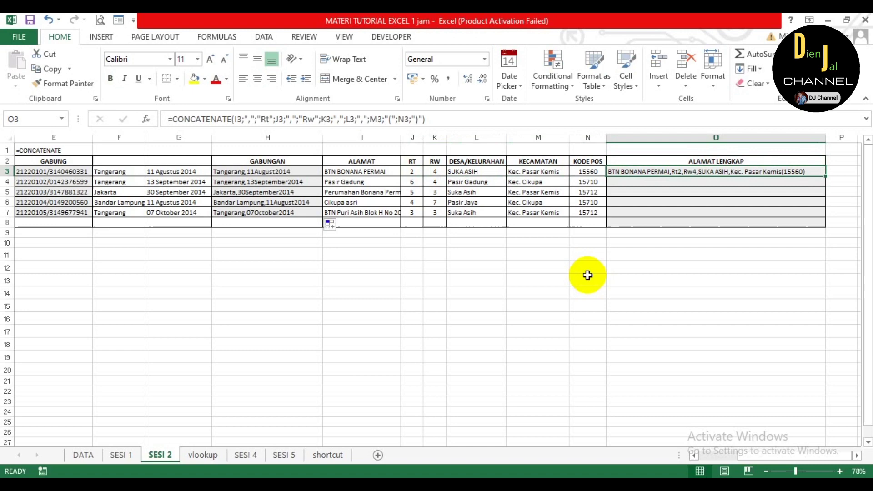
- Open the ALAMAT LENGKAP formula in O3 and examine its opening arguments, the I3 reference and the comma separator
key("F2")
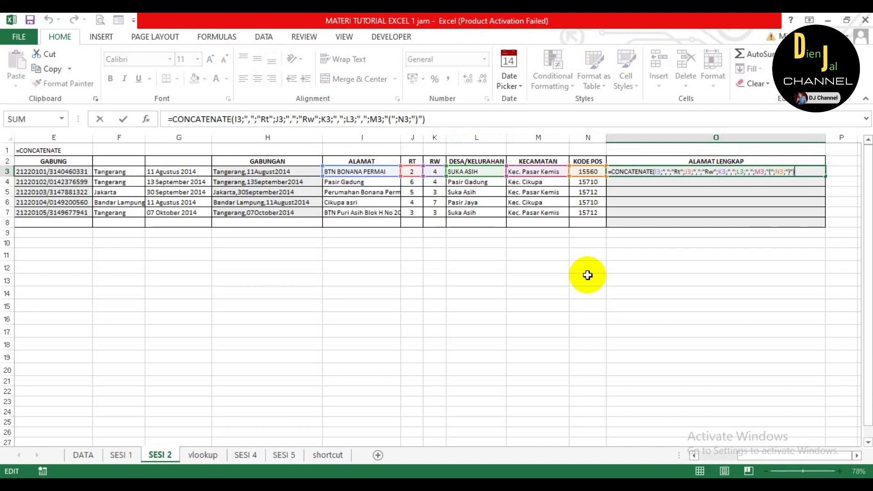
key("Left")
key("Left")
key("Left")
key("Left")
key("Left")
key("Left")
key("Left")
key("Left")
key("Left")
key("Left")
key("Left")
key("Left")
key("Left")
key("Left")
key("Left")
key("Left")
key("Left")
key("Left")
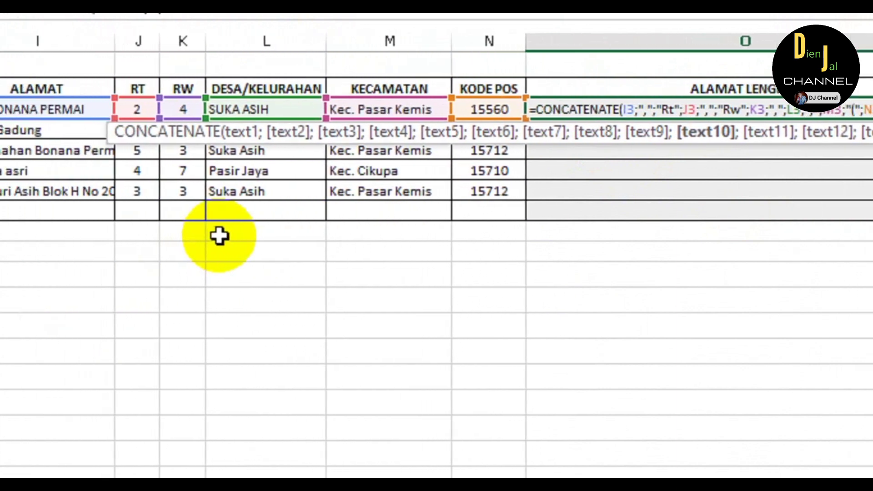
key("Left")
key("Left")
key("Left")
key("Left")
key("Left")
key("Left")
key("Left")
key("Left")
key("Left")
key("Left")
key("Left")
key("Left")
key("Left")
key("Left")
key("Left")
key("Left")
key("Left")
key("Left")
key("Left")
key("Left")
key("Left")
key("Left")
key("Left")
key("Left")
key("Left")
key("Left")
key("Left")
key("Left")
key("Left")
key("Left")
key("Left")
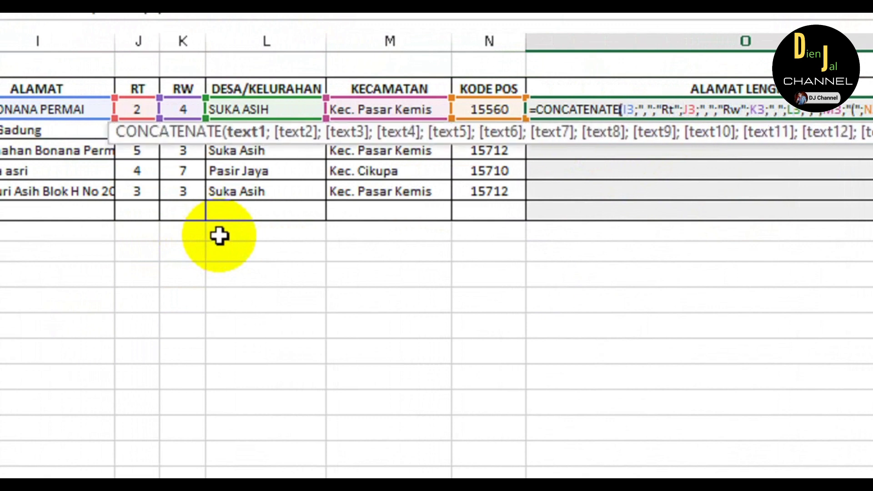
key("Left")
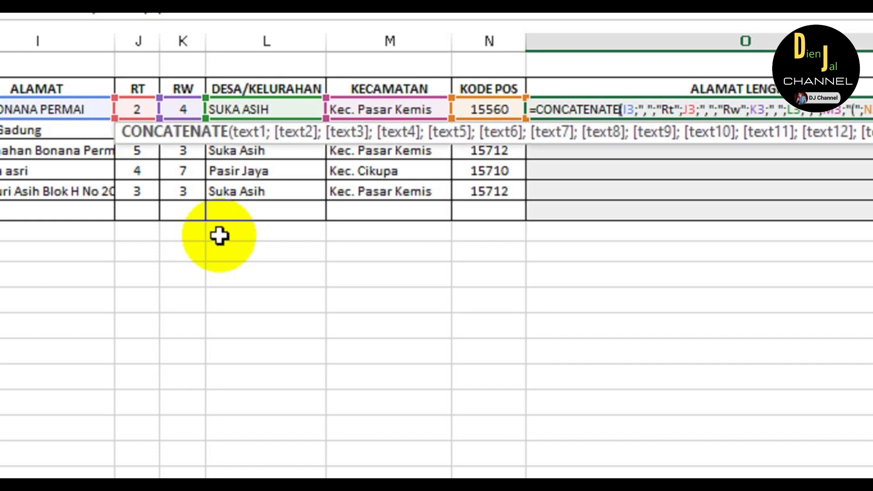
key("Right")
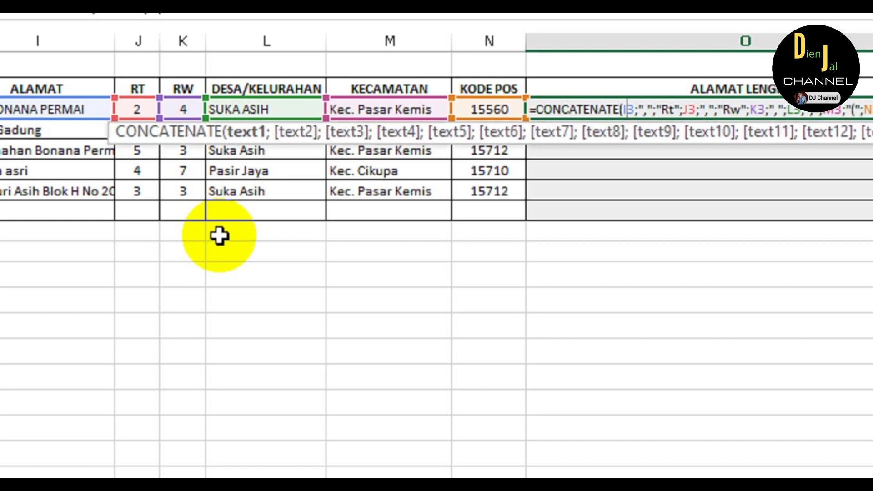
key("Right")
key("Right")
key("Right")
key("Right")
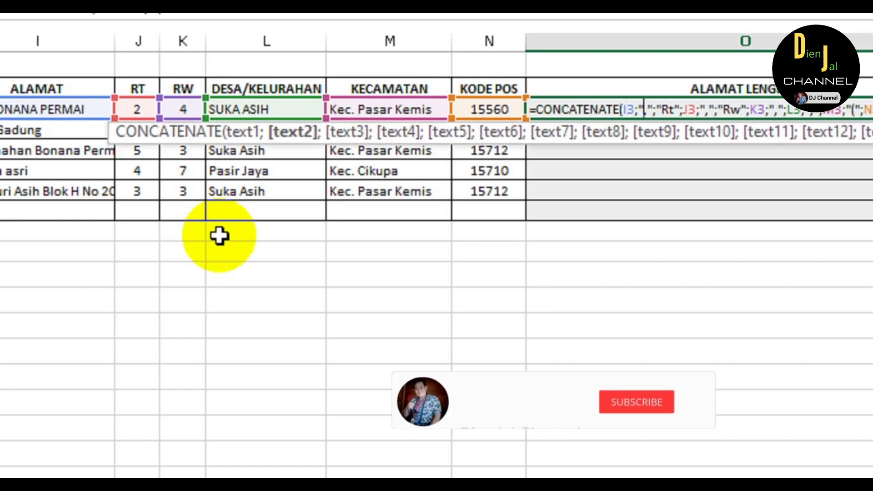
key("Right")
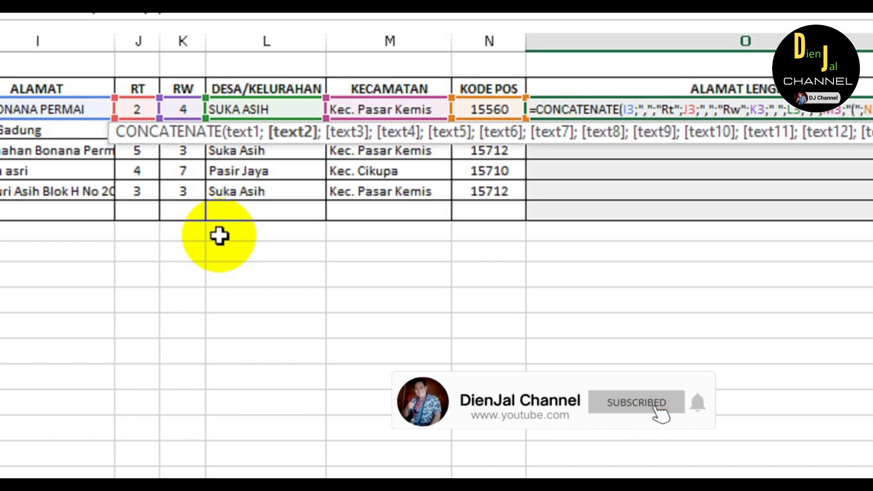
key("Right")
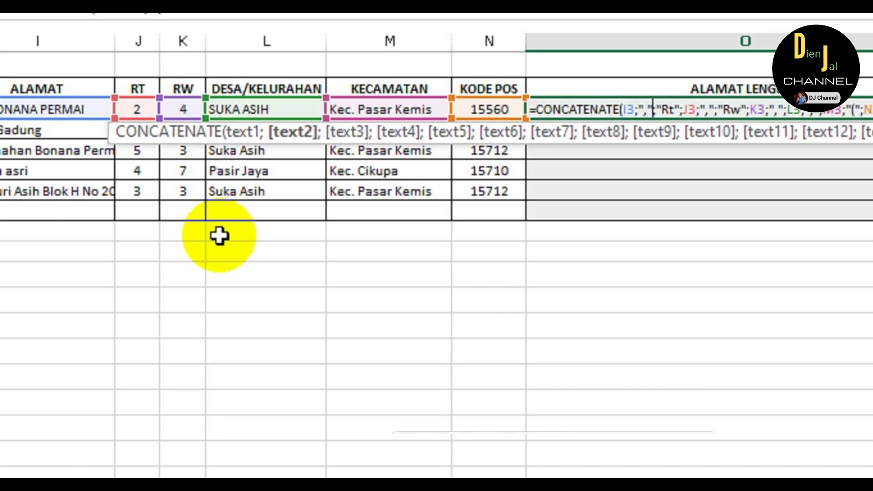
- Examine the "Rt" and "Rw" text arguments and the J3 reference in the O3 CONCATENATE formula
key("Right")
key("Right")
key("Right")
key("Right")
key("Right")
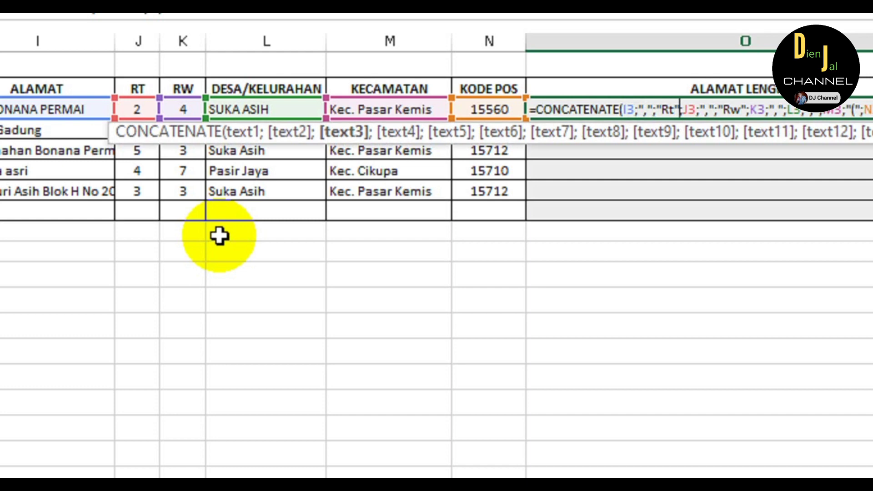
key("Right")
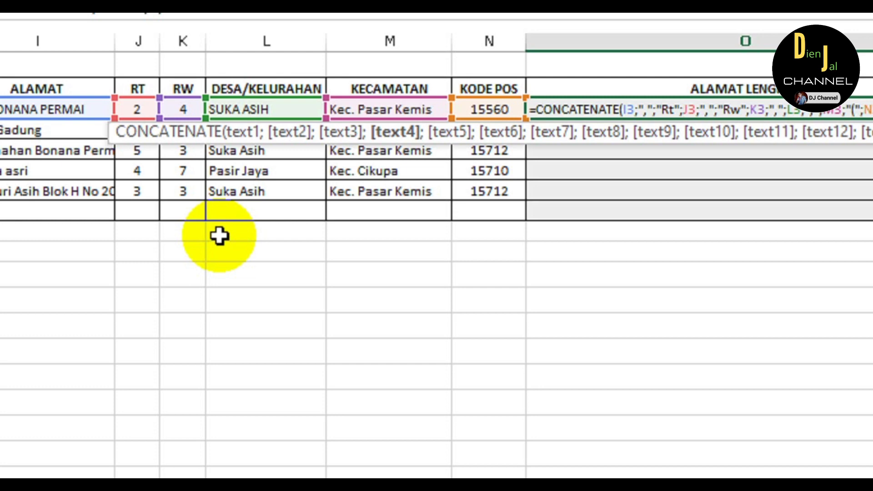
key("Right")
key("Right")
key("Right")
key("Right")
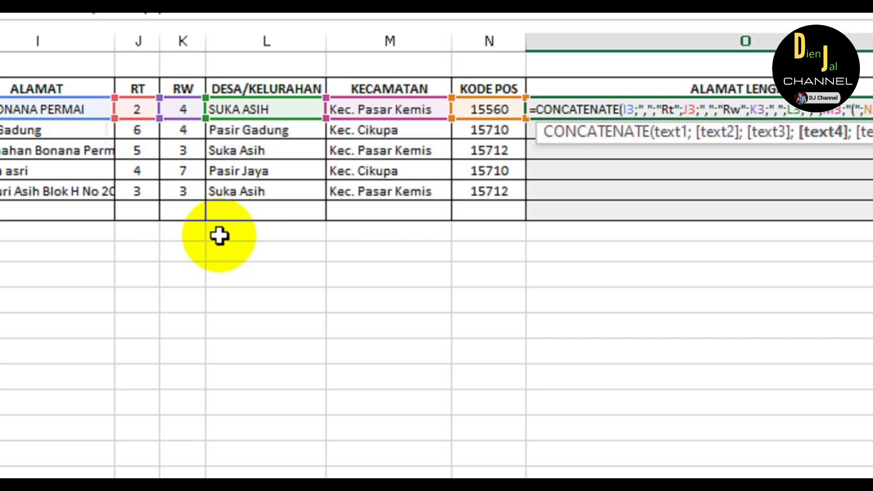
key("Right")
key("Right")
key("Right")
key("Right")
key("Right")
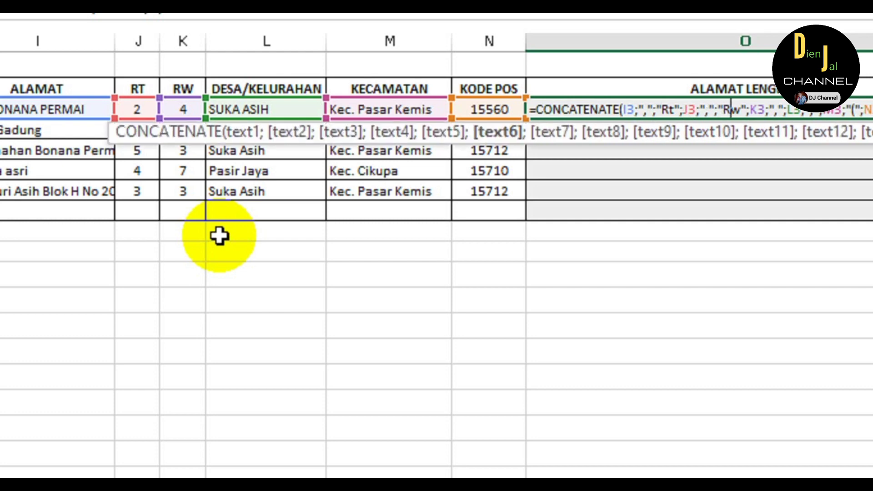
key("Right")
key("Right")
key("Right")
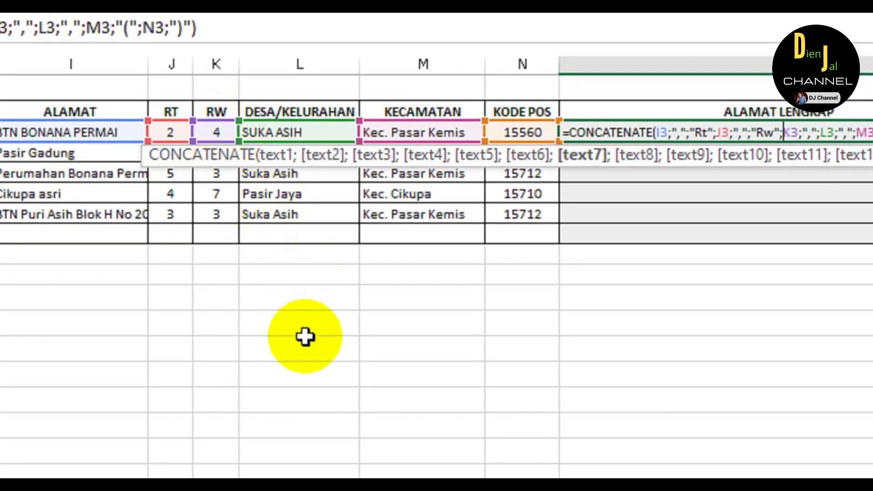
- Examine the remaining arguments of the O3 formula, from K3 through L3 and M3 to the bracketed N3
key("Right")
key("Right")
key("Right")
key("Right")
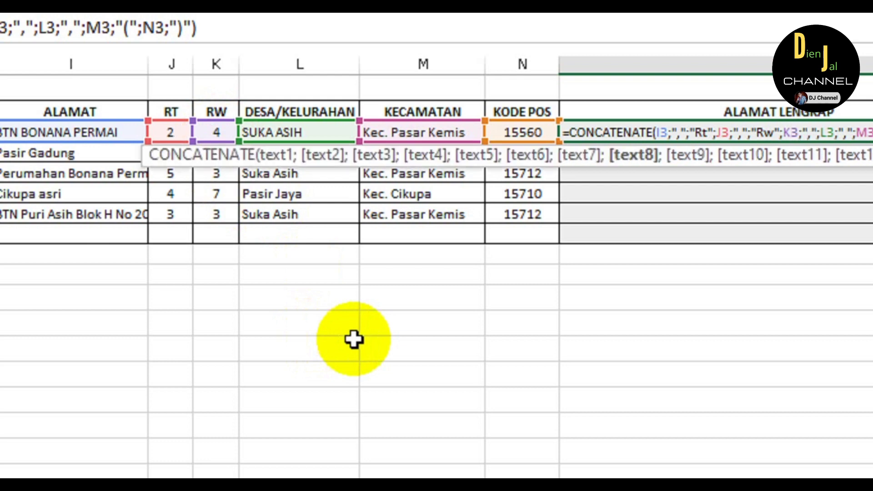
key("Right")
key("Right")
key("Right")
key("Right")
key("Right")
key("Right")
key("Right")
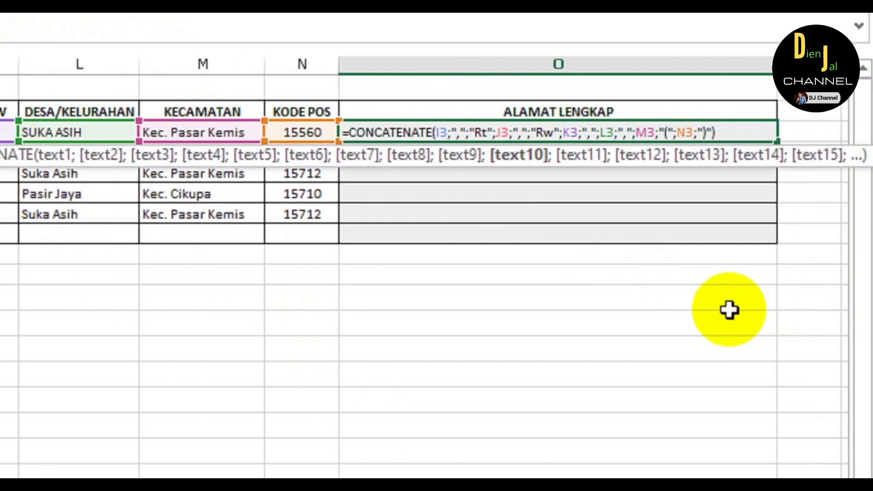
key("Right")
key("Right")
key("Right")
key("Right")
key("Right")
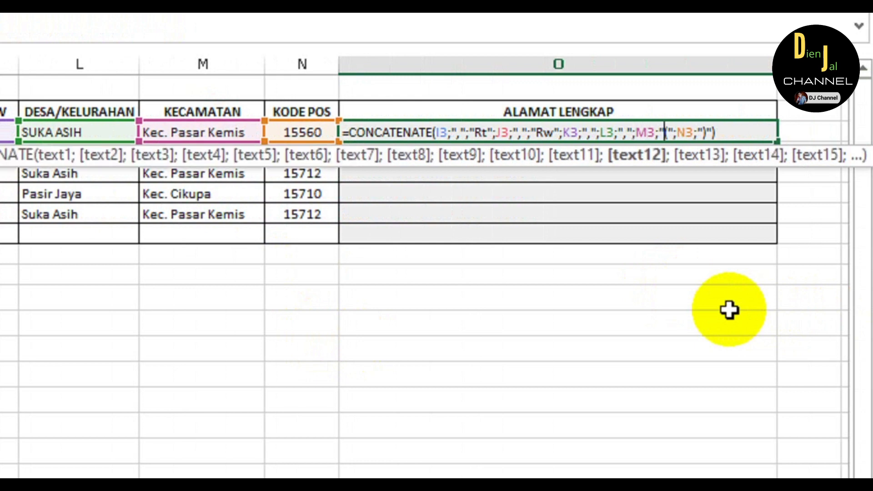
key("Right")
key("Right")
key("Right")
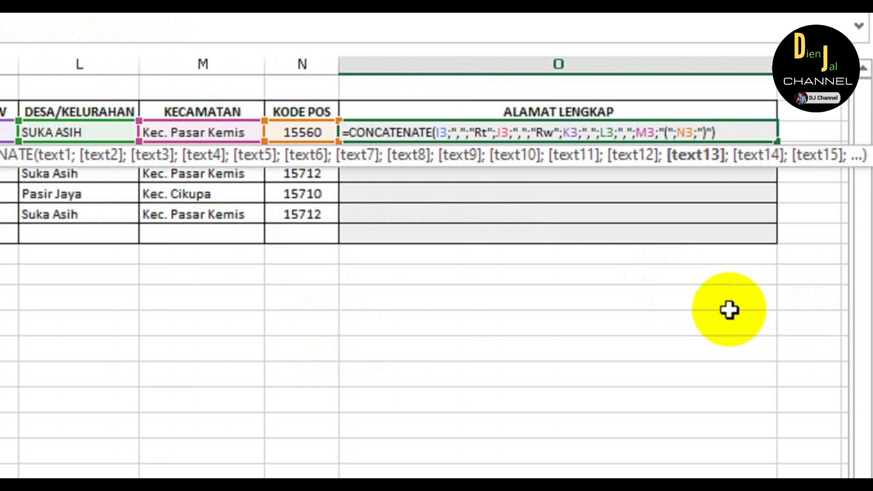
key("Right")
key("Right")
key("End")
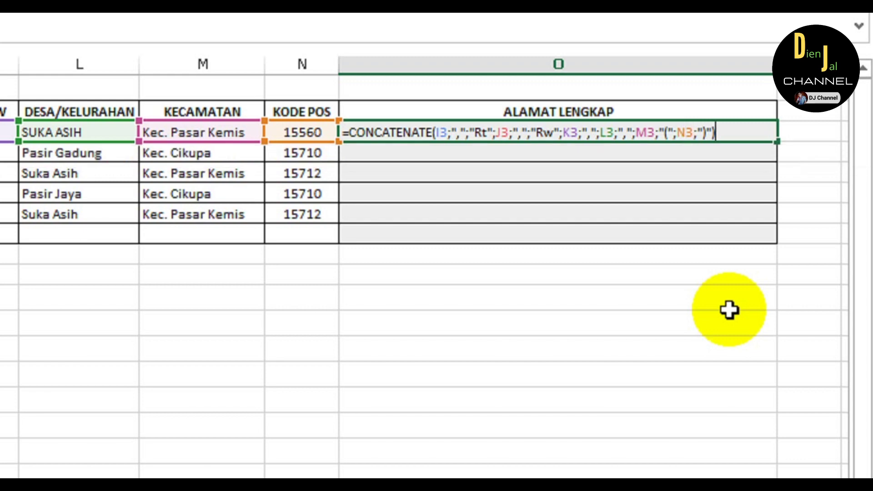
- Recheck the quoted opening and closing parentheses around N3 in the O3 formula and keep the formula as it is
key("Left")
key("Left")
key("Left")
key("Left")
key("Left")
key("Left")
key("Left")
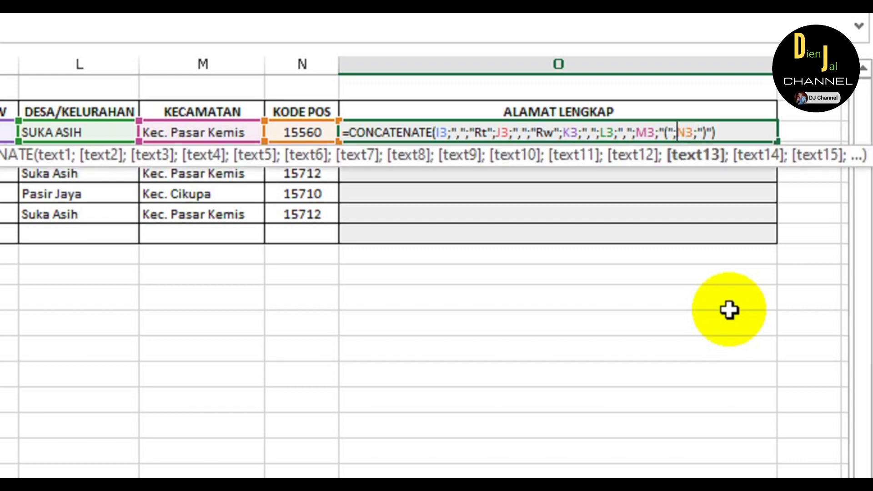
key("Left")
key("Left")
key("Left")
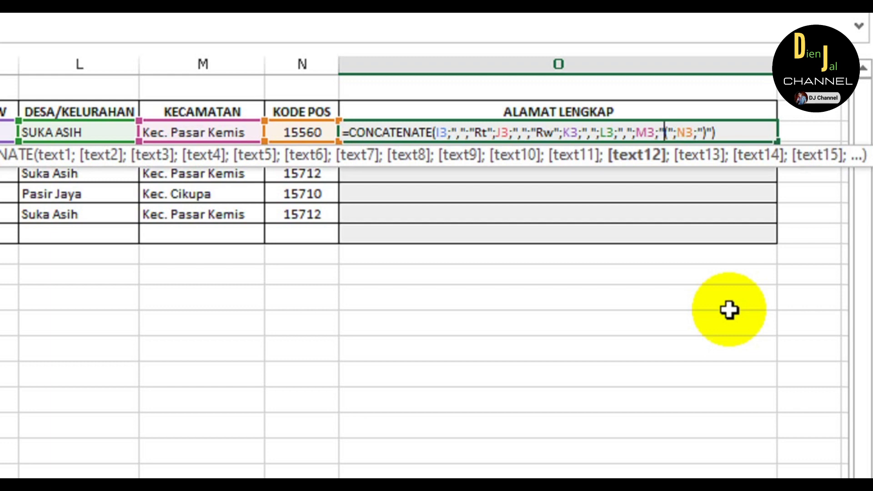
key("Right")
key("Right")
key("Right")
key("Right")
key("Right")
key("Right")
key("Right")
key("Right")
key("Right")
key("Right")
key("Right")
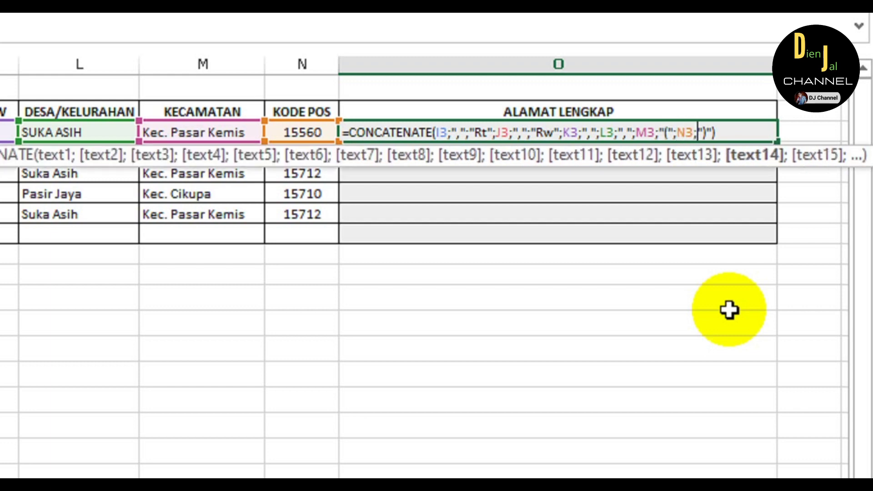
key("Return")
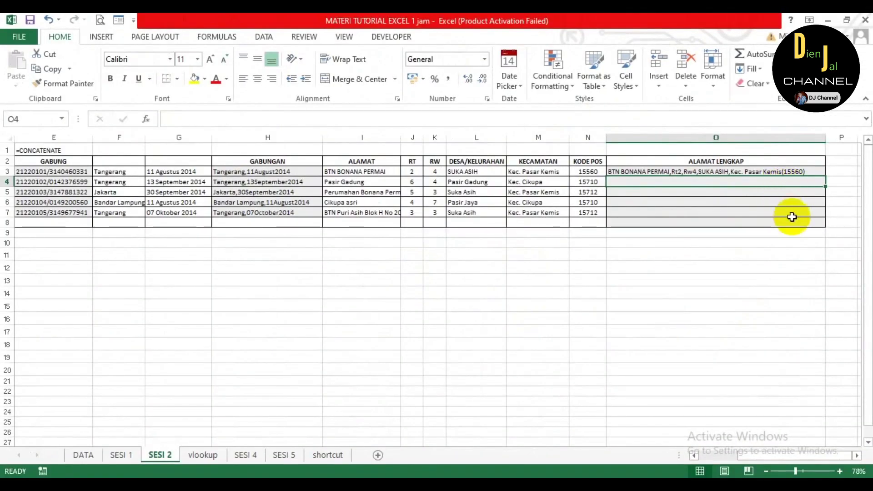
- Fill the ALAMAT LENGKAP formula from O3 down through O7
left_click(799, 171)
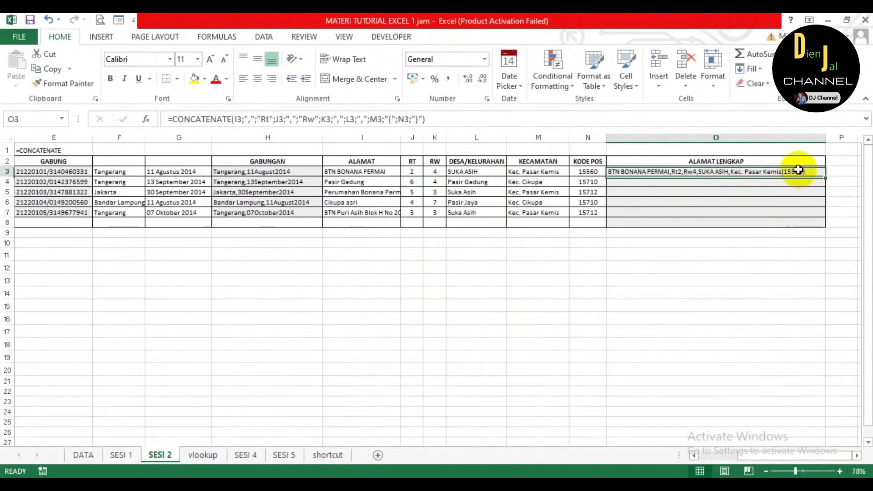
double_click(825, 176)
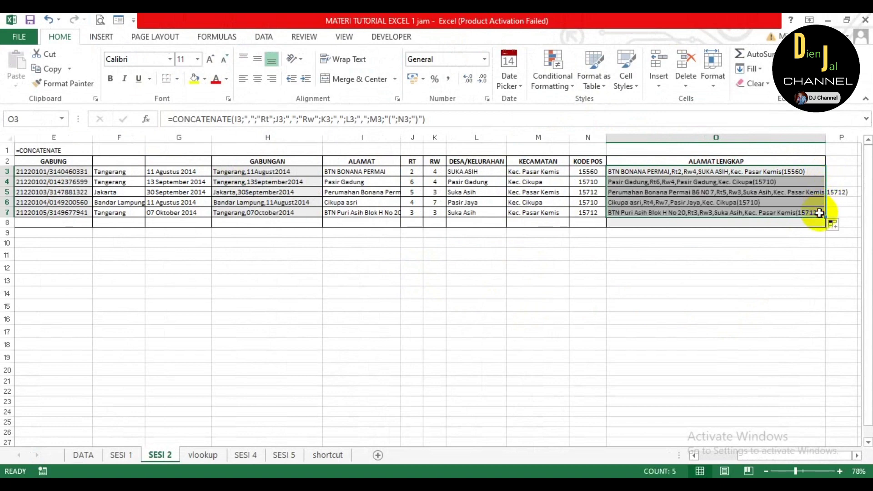
left_click(814, 243)
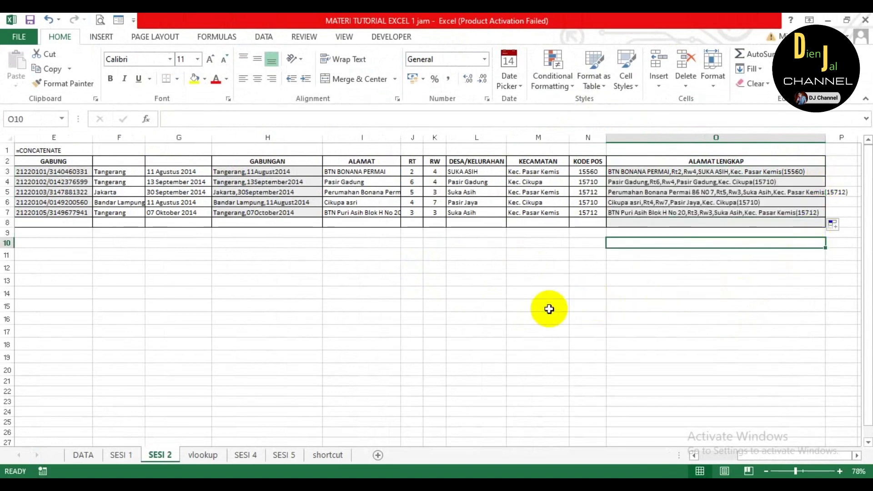
- Check the text formulas of section 2 in the DATA sheet's formula list and return to SESI 2
left_click(230, 315)
key("Home")
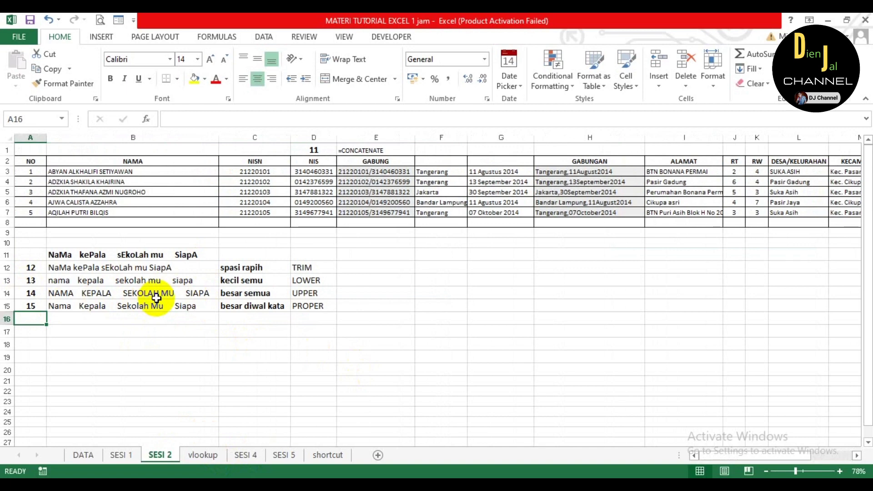
left_click(91, 459)
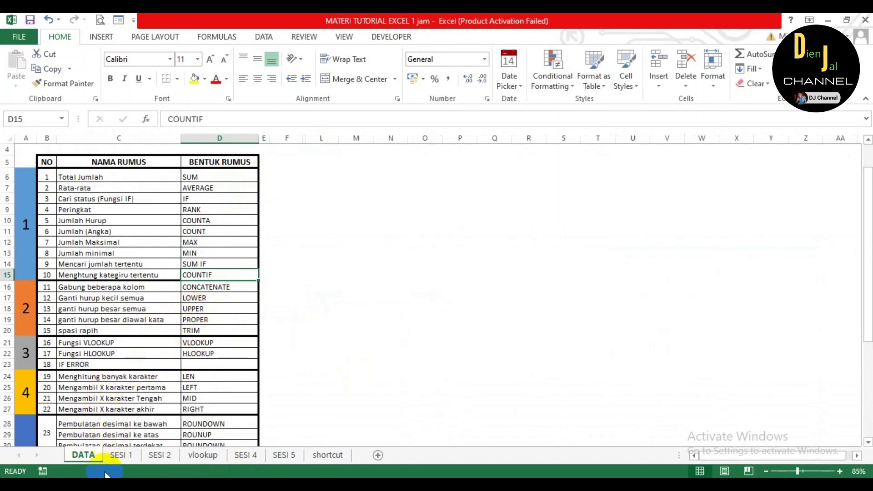
left_click(160, 456)
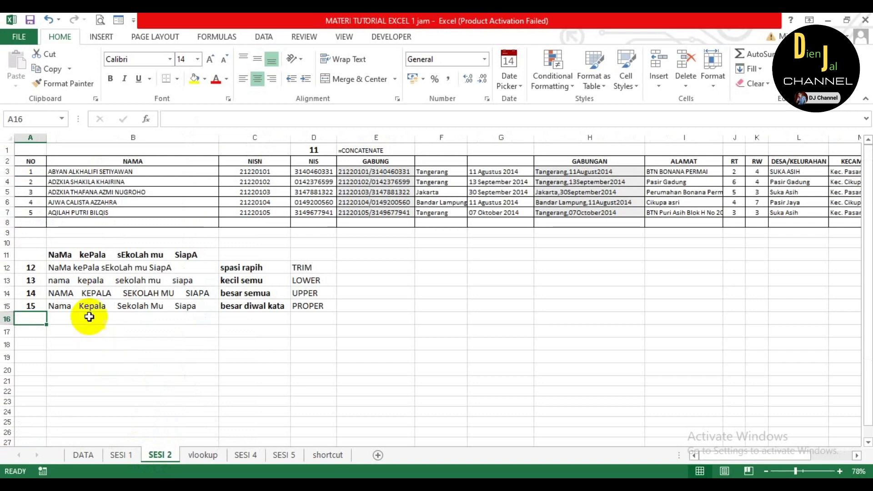
- Examine the mixed-case sample text in B11 and the example results and labels in the rows beneath it
left_click(66, 257)
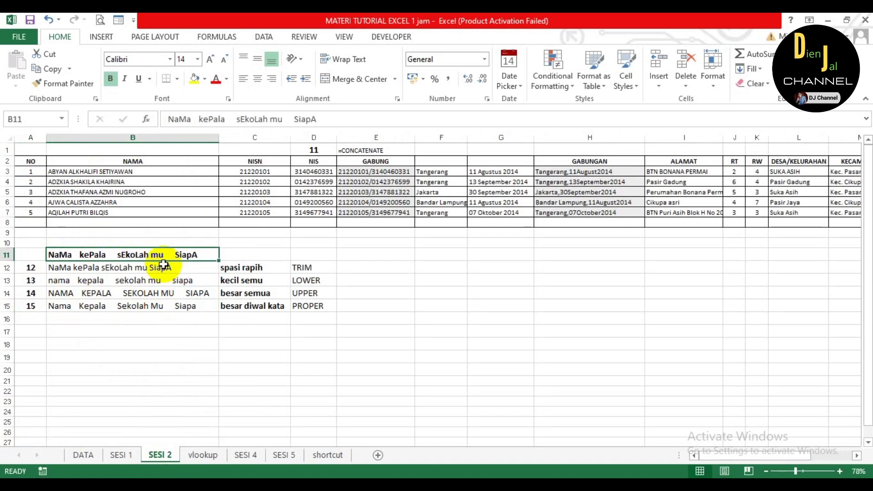
key("Down")
key("Right")
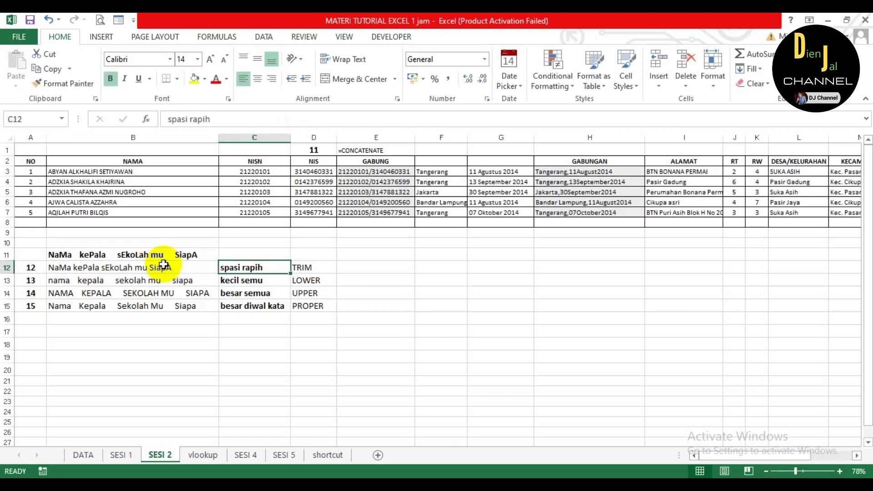
key("Left")
key("Left")
key("Up")
key("Right")
key("Down")
key("Right")
key("Left")
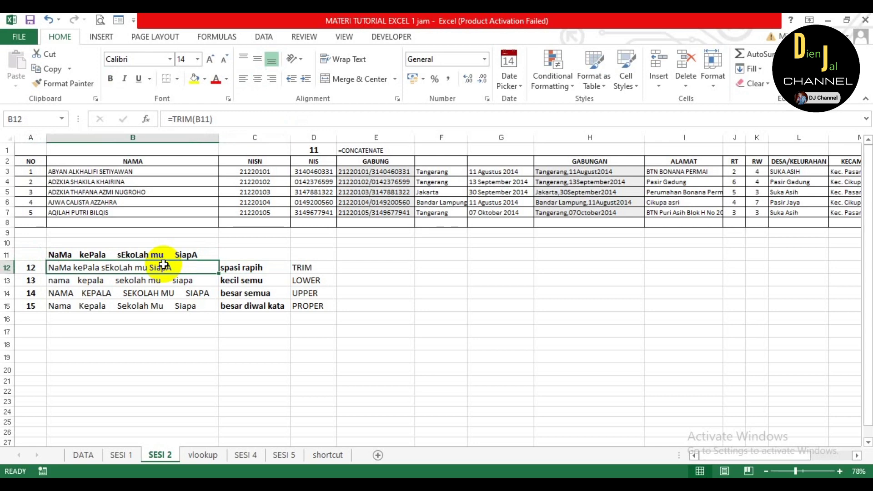
key("Down")
key("Down")
key("Up")
key("Up")
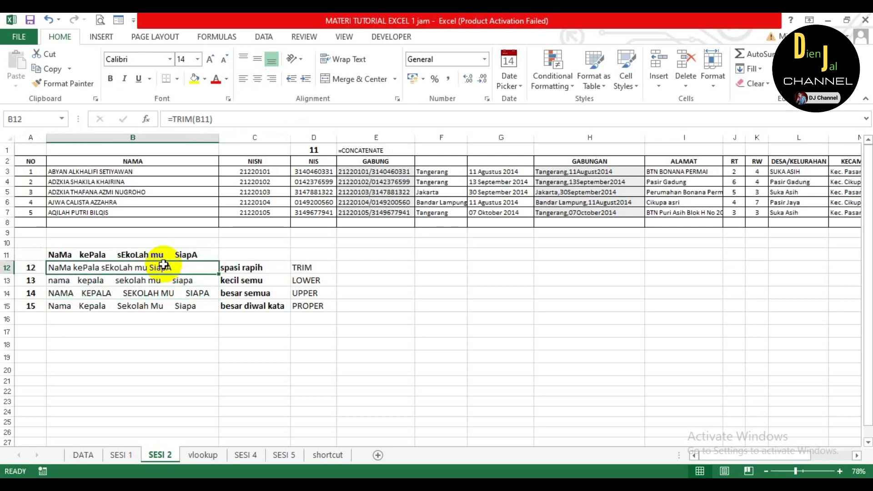
- Clear the example TRIM, LOWER, UPPER and PROPER formulas from B12:B15
key("shift+Down")
key("shift+Down")
key("shift+Down")
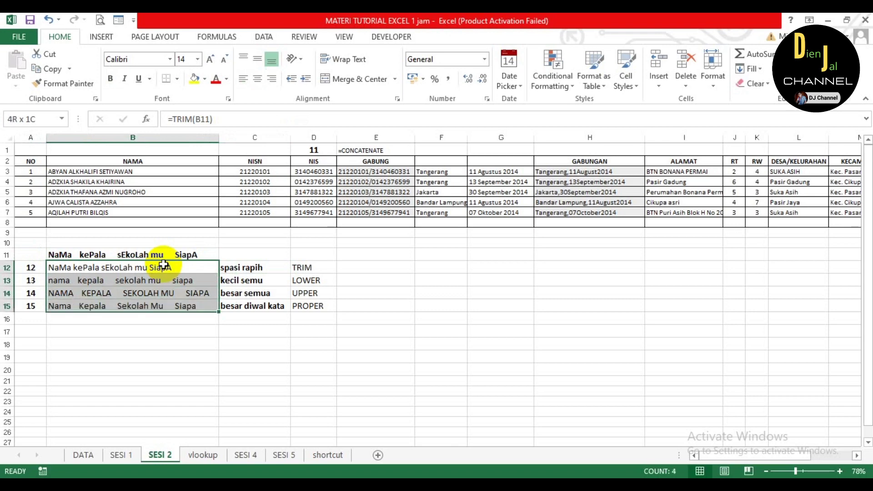
key("Delete")
left_click(164, 265)
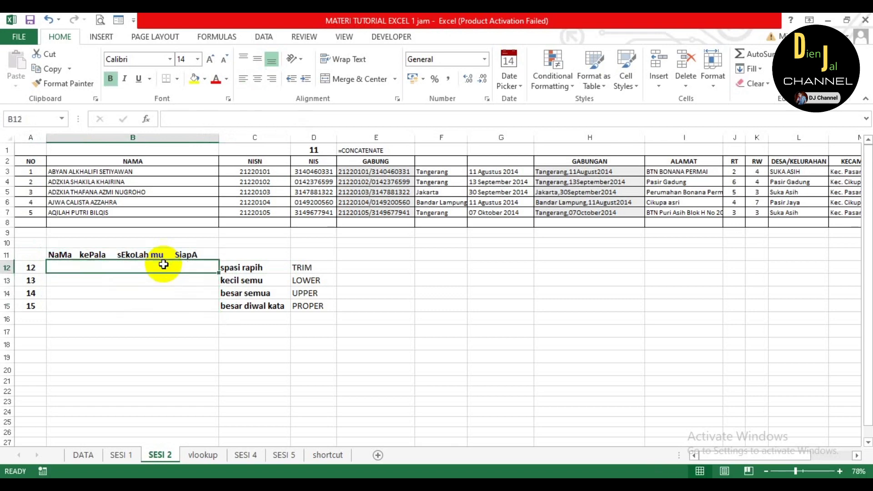
- Enter =TRIM(B11) in B12 to remove the extra spaces from the sample text
key("Down")
left_click(164, 265)
type("=")
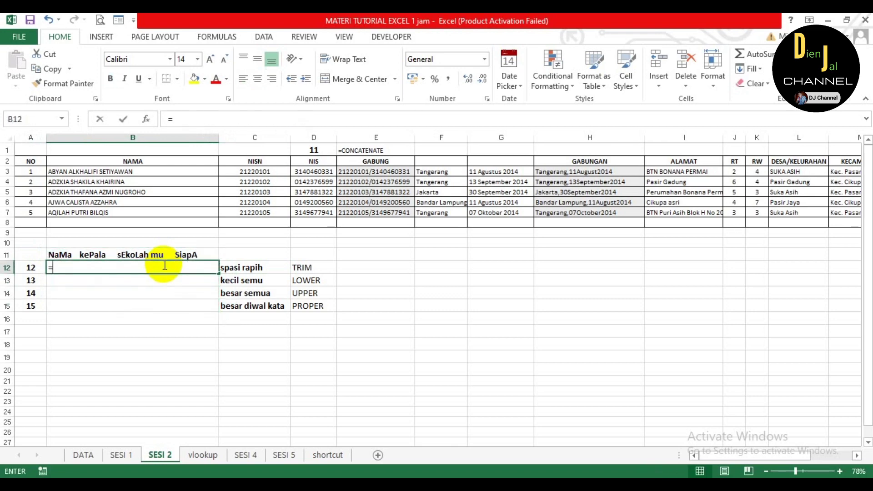
type("trim")
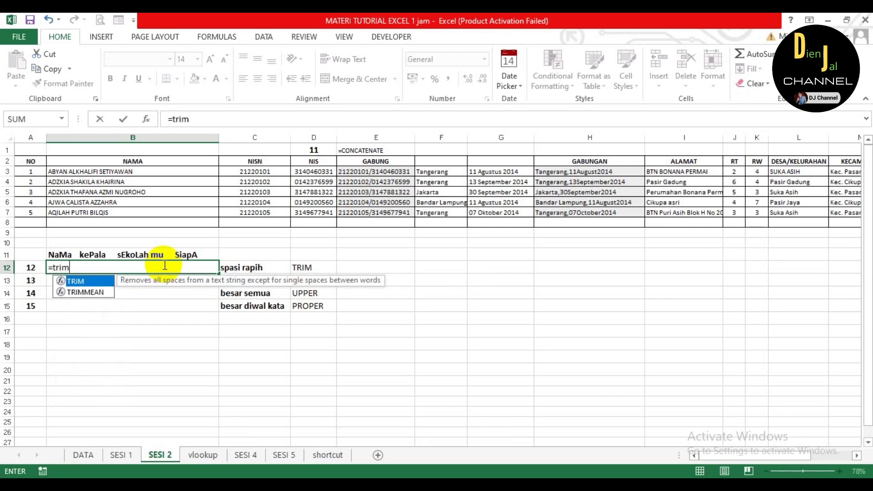
type("(")
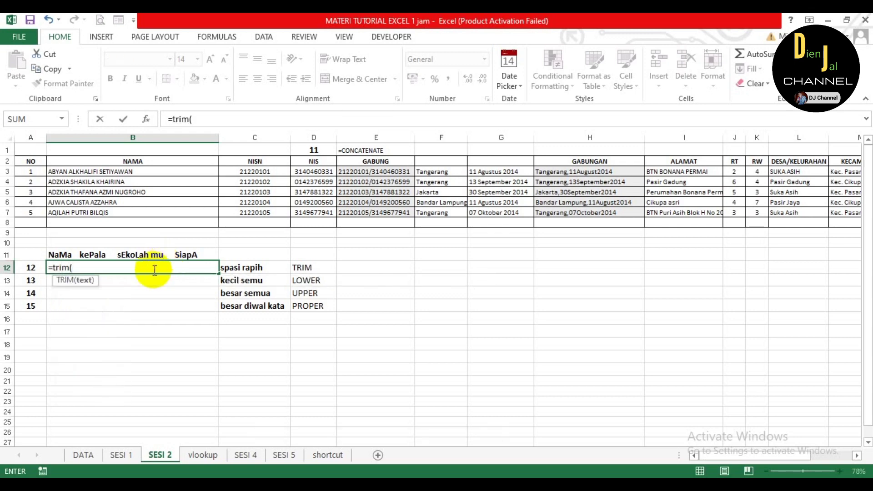
left_click(151, 252)
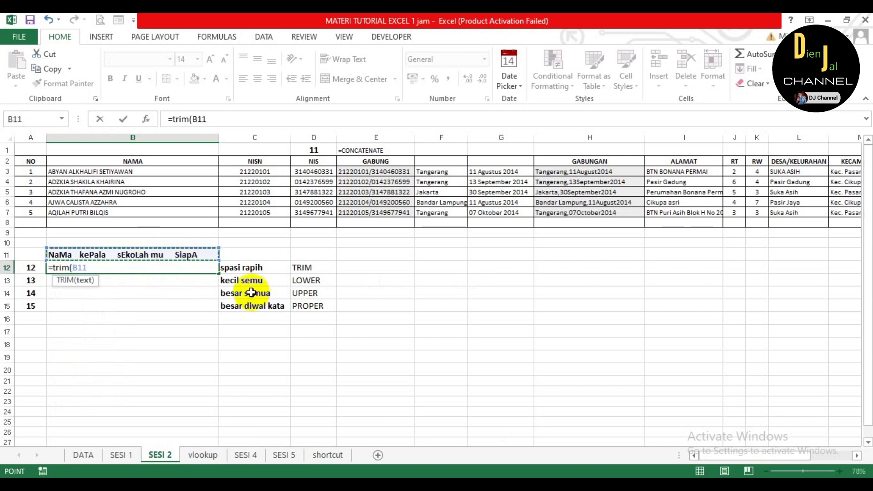
type(")")
key("Return")
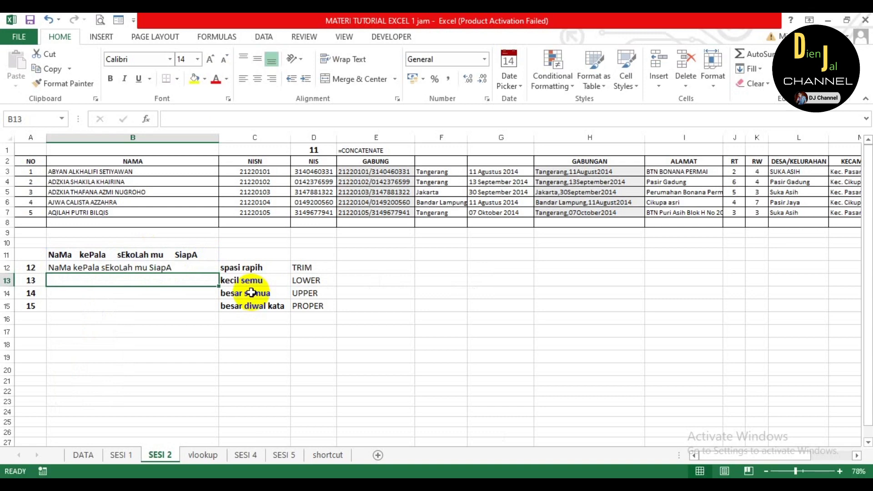
- Compare B11 with the trimmed text in B12 and try the lowercase formula =LOWER(B11) in B13
key("Up")
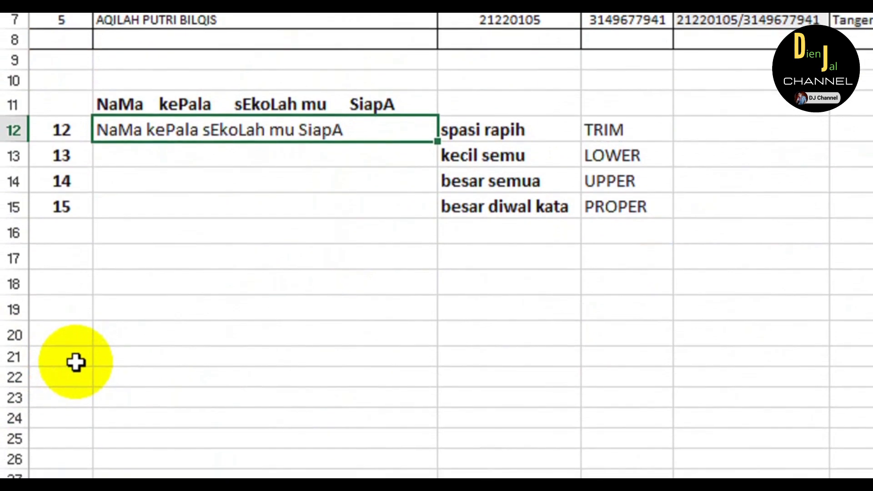
key("Return")
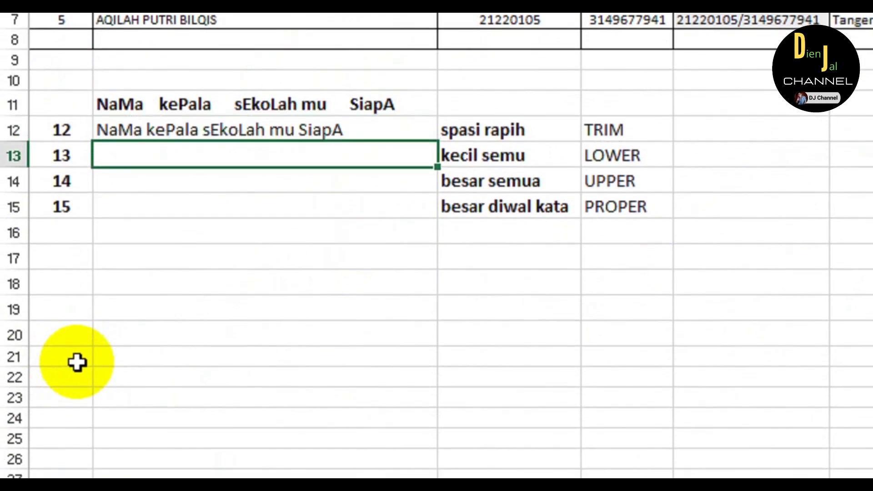
key("Up")
key("Up")
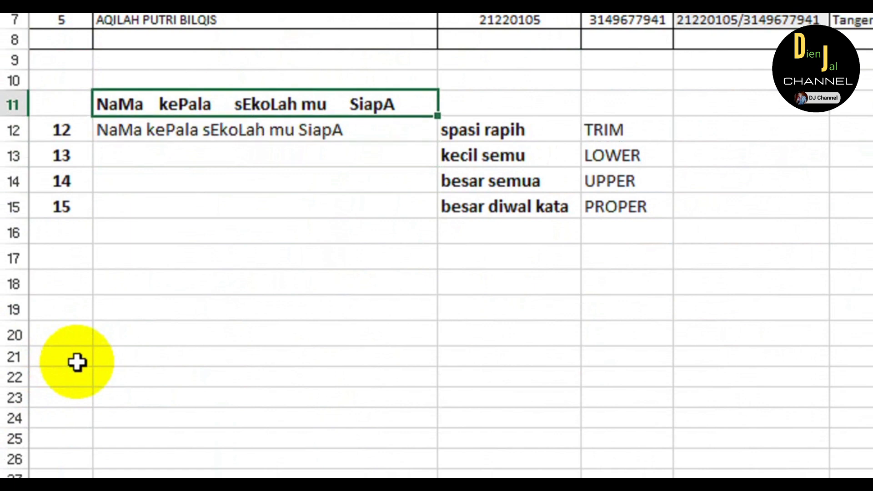
key("Down")
key("Down")
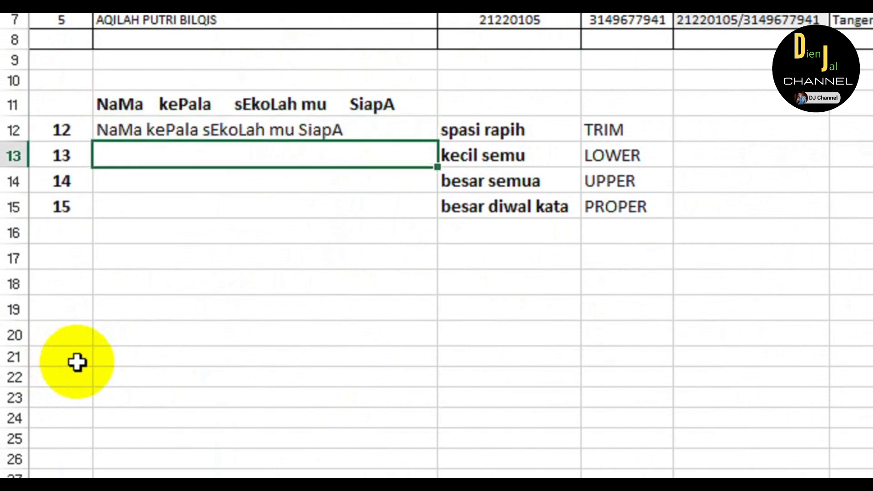
type("=low")
type("er")
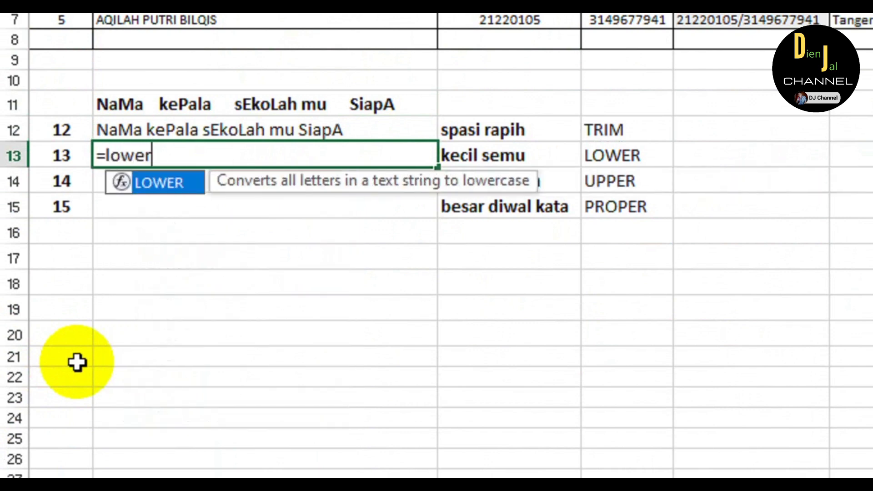
type("(")
left_click(241, 119)
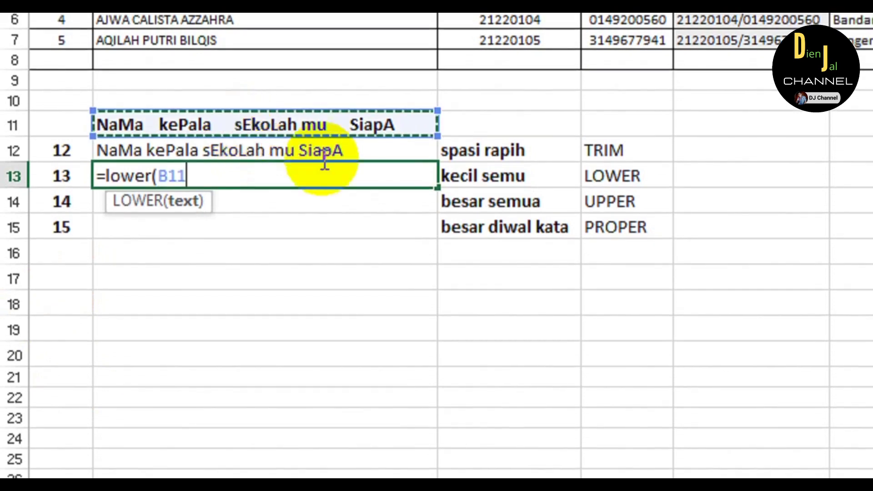
type(")")
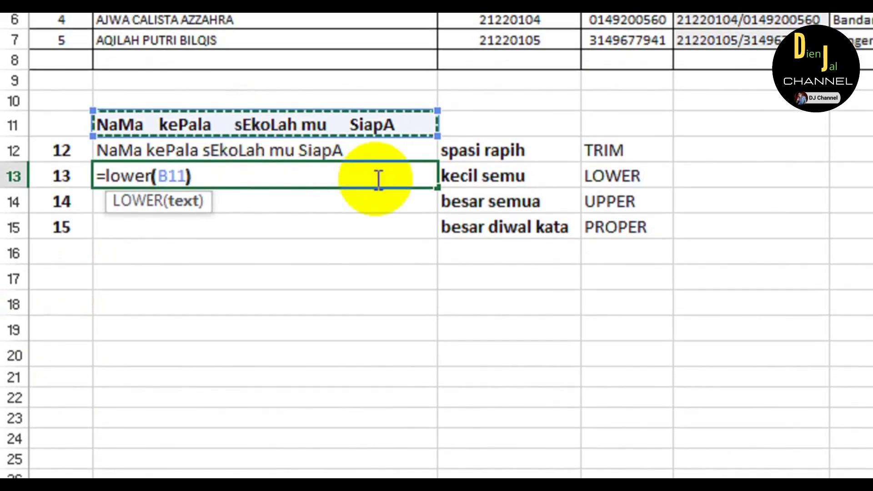
key("Return")
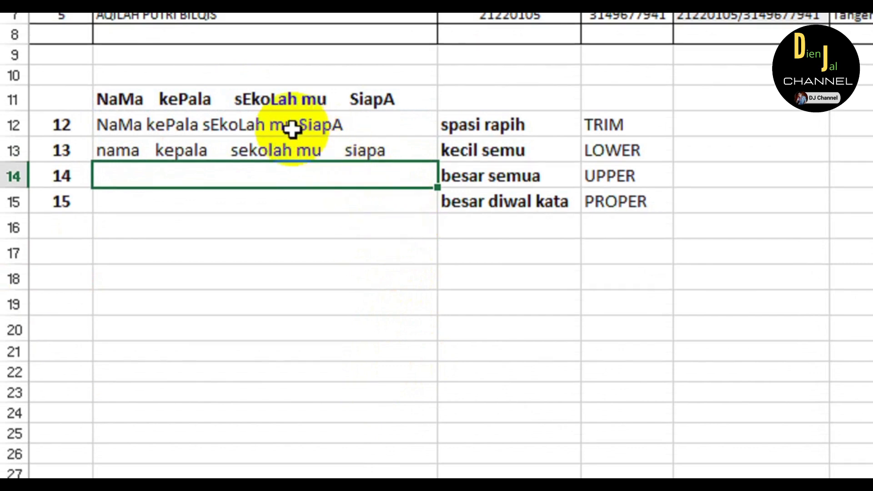
- Replace the formula in B13 with =LOWER(B12) so it converts the trimmed text to lowercase
left_click(282, 150)
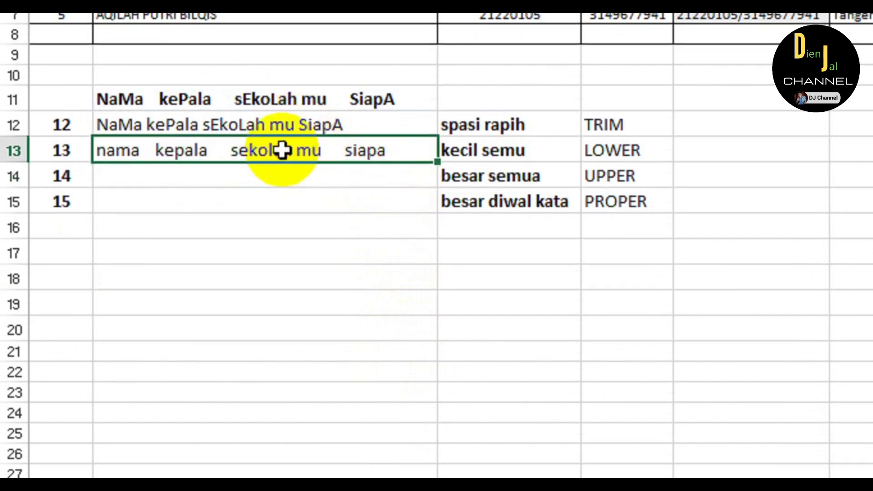
double_click(282, 150)
key("BackSpace")
key("BackSpace")
key("BackSpace")
key("BackSpace")
key("BackSpace")
key("BackSpace")
key("BackSpace")
key("BackSpace")
key("BackSpace")
key("BackSpace")
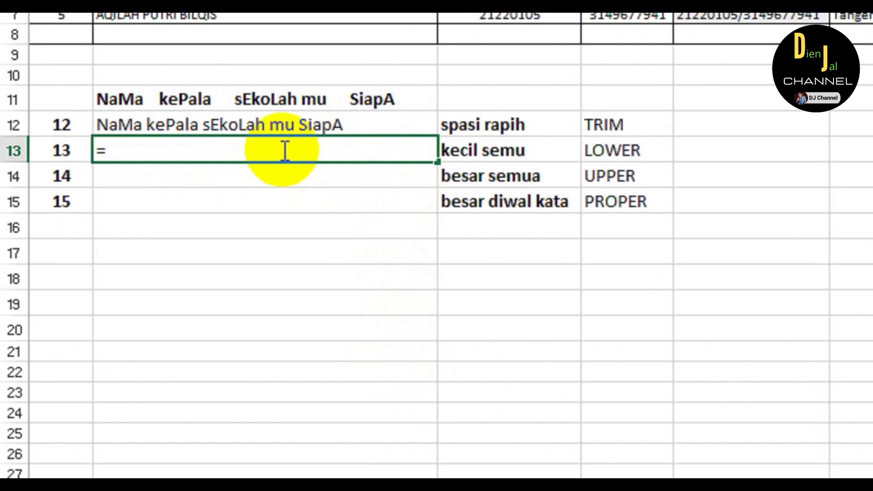
type("lower(")
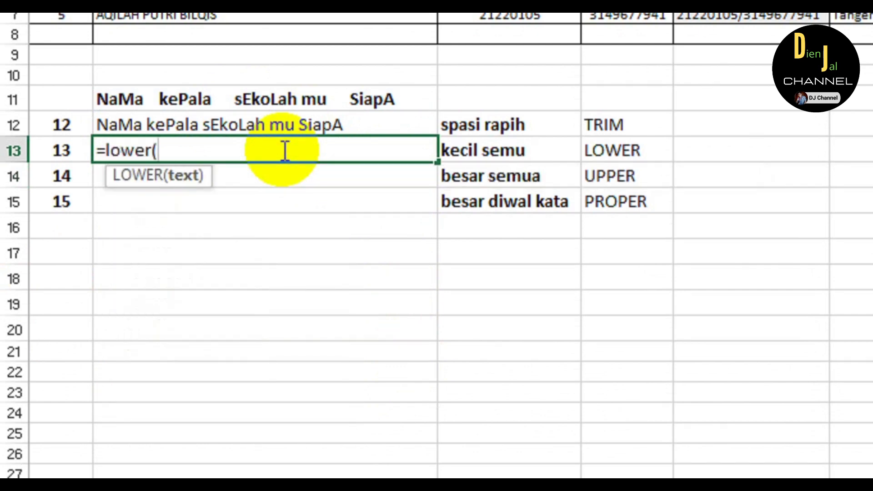
scroll(200, 131, "up", 1)
left_click(282, 139)
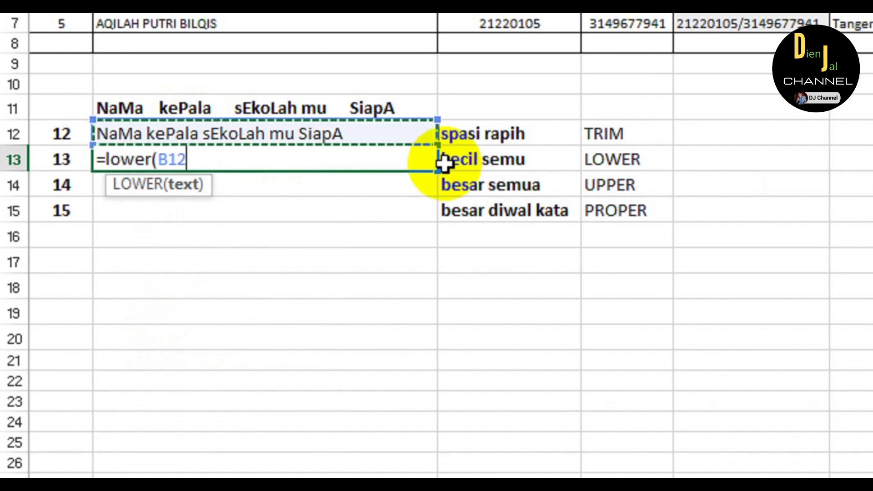
type(")")
key("Return")
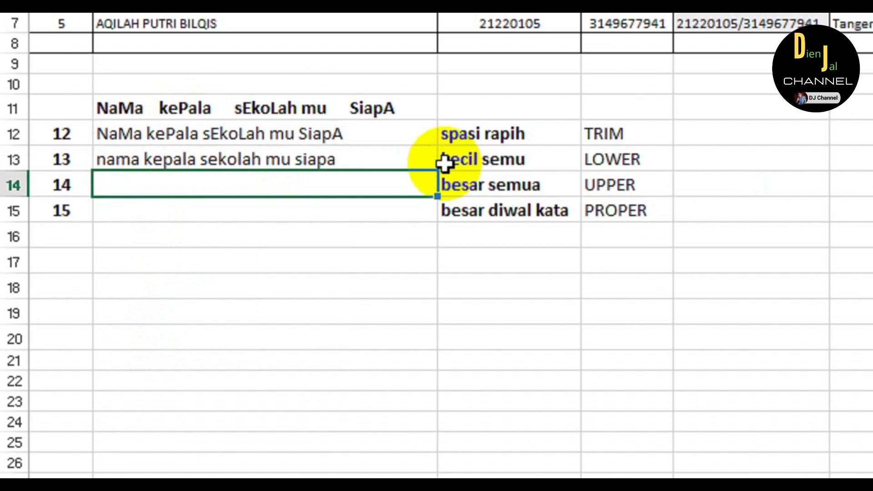
- Enter =UPPER(B12) in B14 to convert the trimmed text to all capitals
type("=upper")
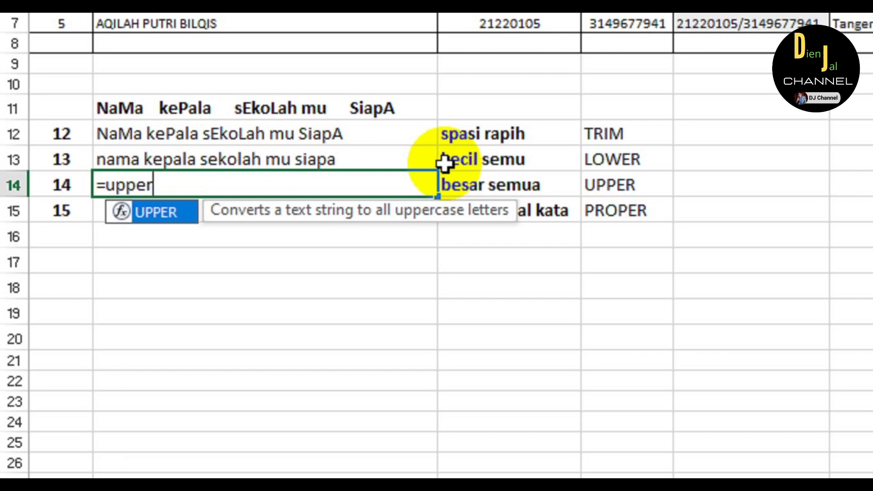
type("(")
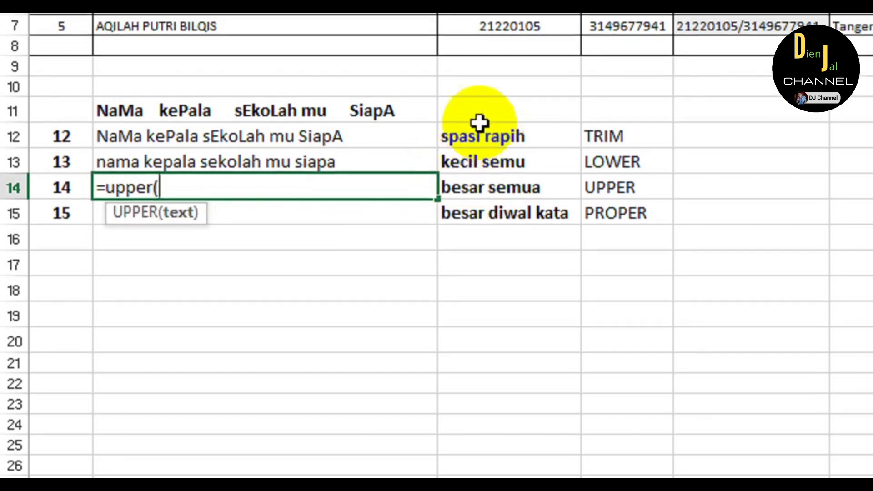
left_click(348, 135)
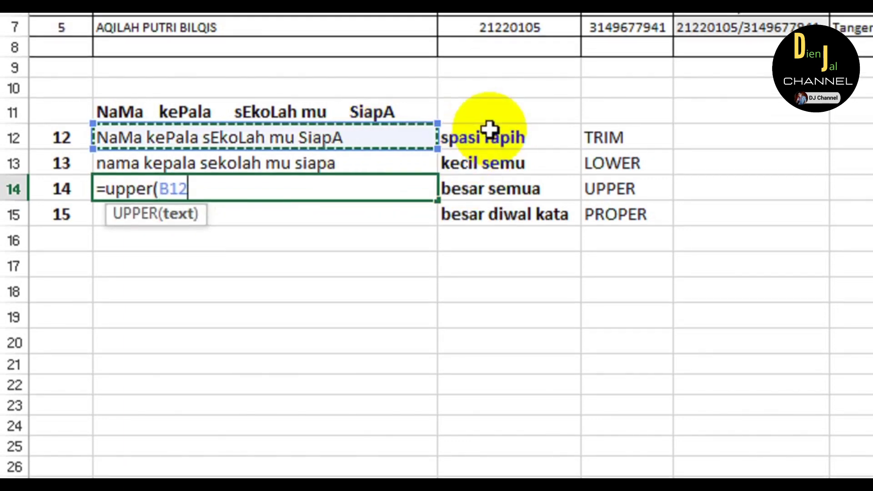
type(")")
key("Return")
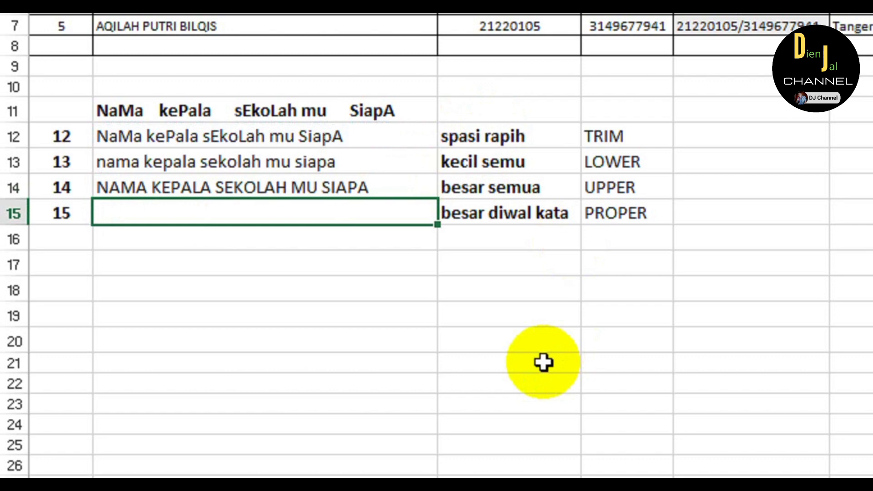
- Enter =PROPER(B12) in B15 to capitalize the first letter of each word in the trimmed text
type("=prope")
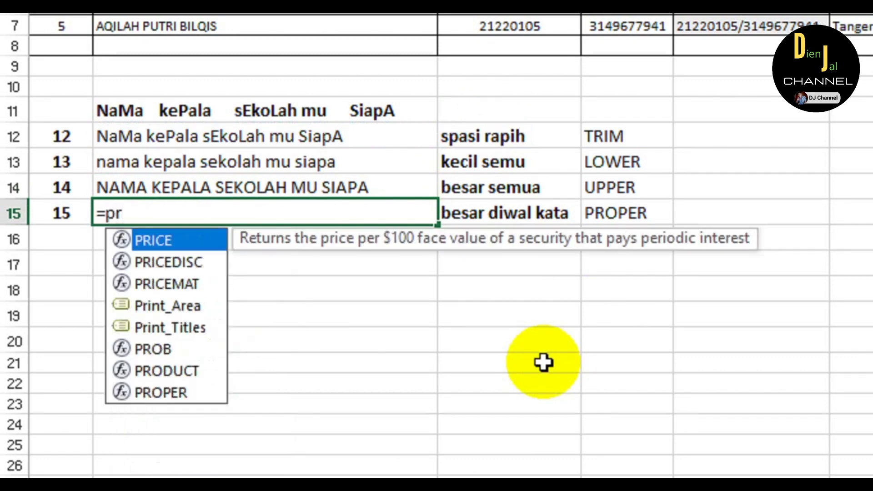
type("r(")
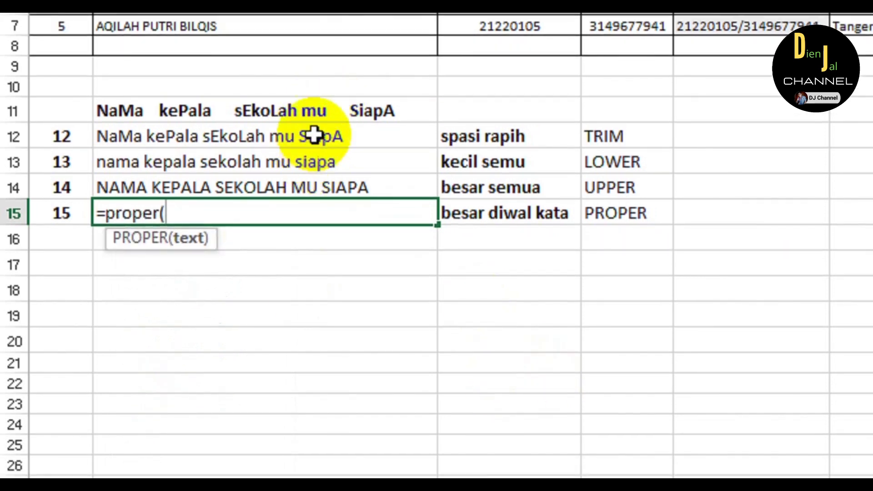
left_click(314, 135)
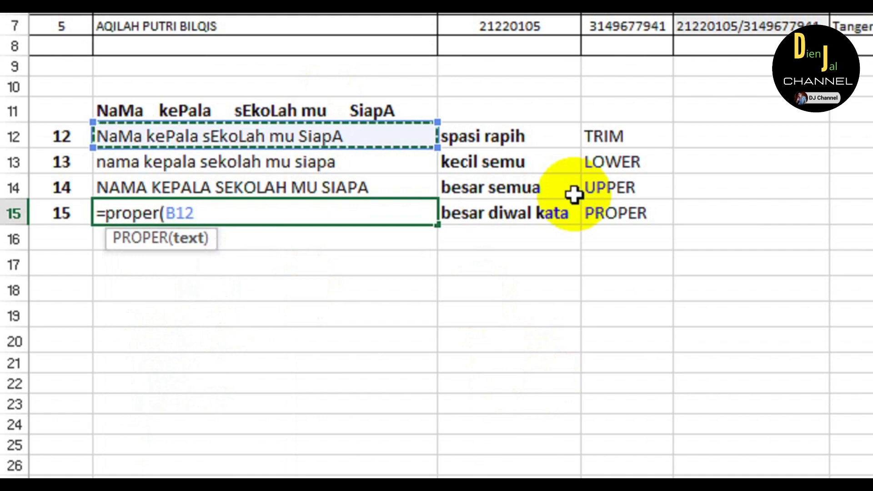
type(")")
key("Return")
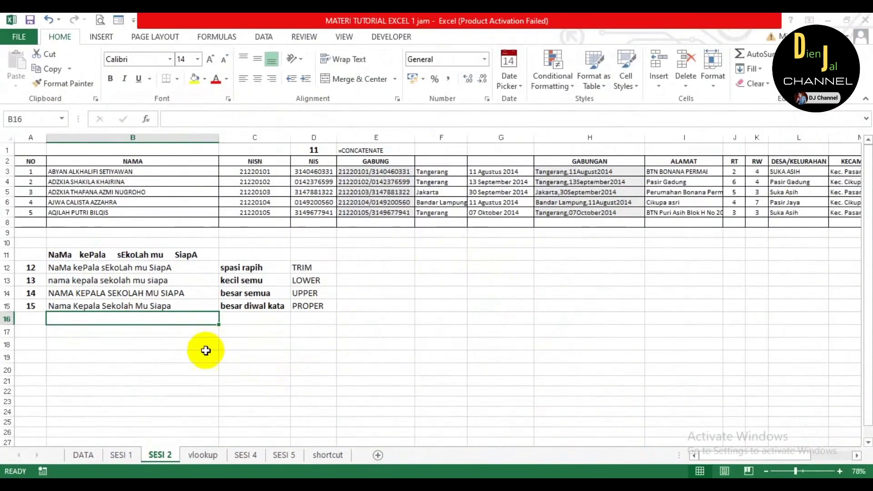
- Check the section 3 lookup formulas in the DATA sheet's list and switch to the vlookup sheet
left_click(83, 455)
scroll(151, 373, "down", 2)
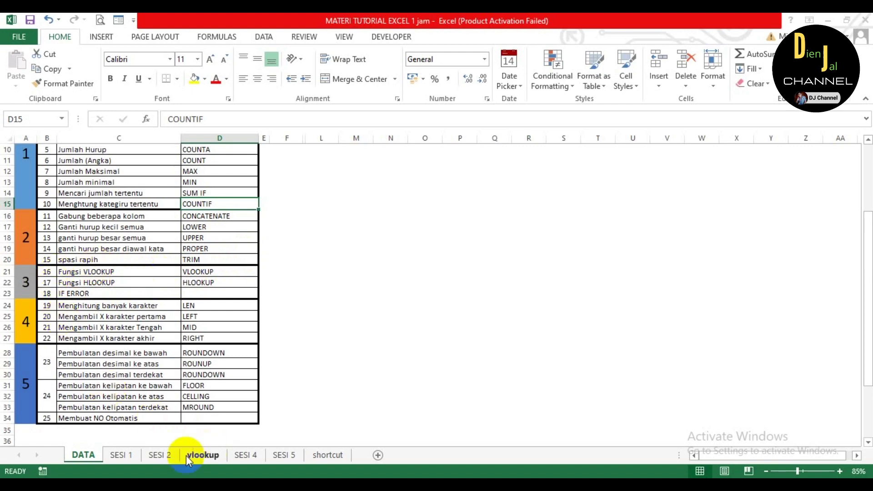
left_click(209, 457)
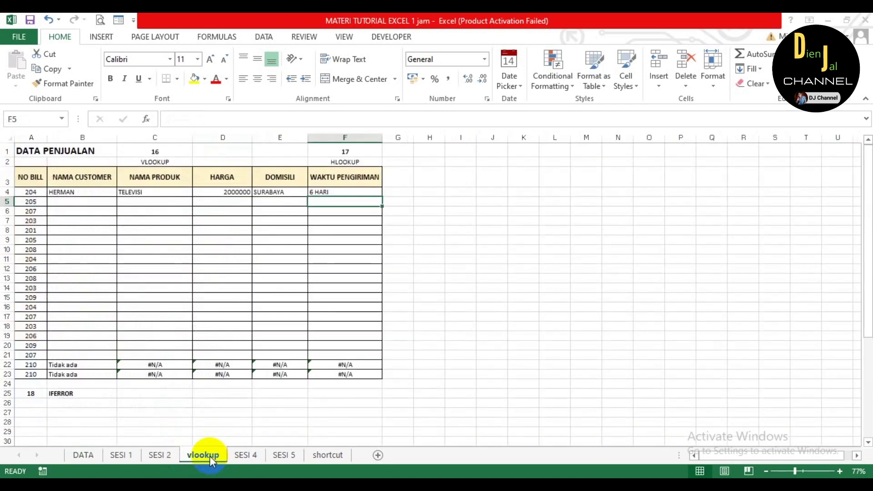
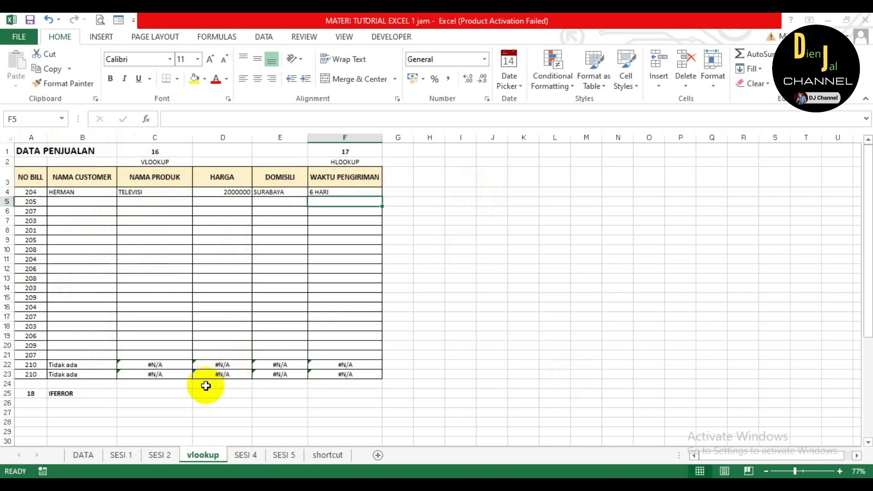
- Examine the NO BILL reference table and the WAKTU PENGIRIMAN table below the sales data
scroll(205, 386, "down", 5)
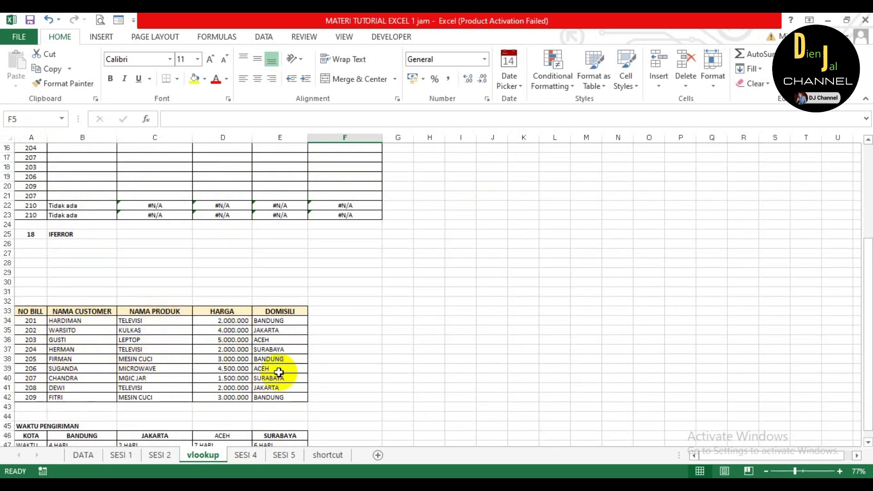
scroll(279, 364, "down", 2)
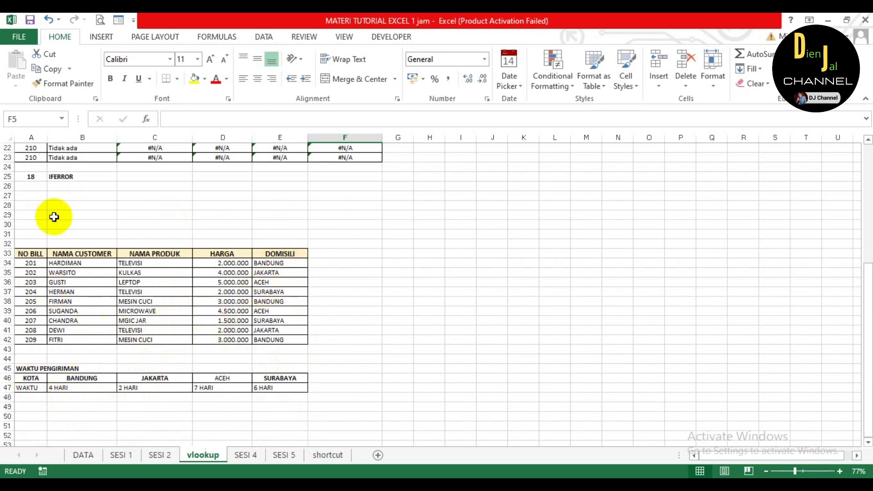
scroll(171, 306, "up", 2)
scroll(177, 307, "up", 5)
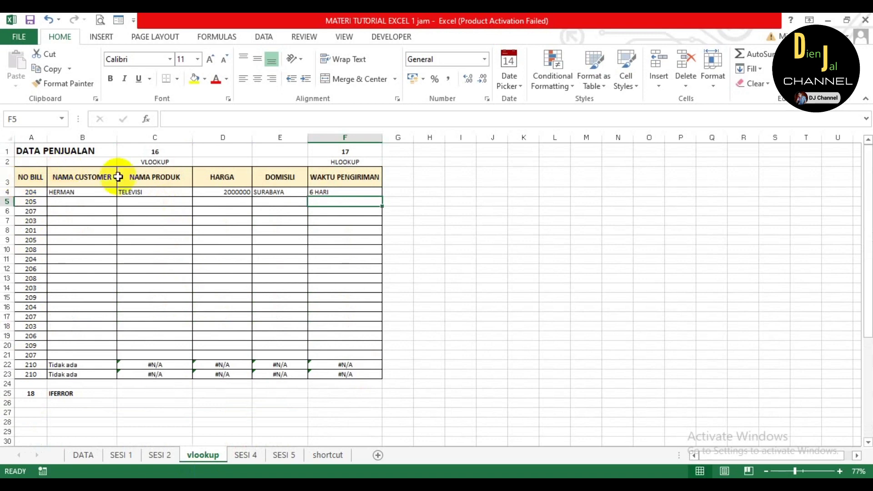
- Check the VLOOKUP formula in B4 and go over the NAMA CUSTOMER cells below it
left_click(75, 192)
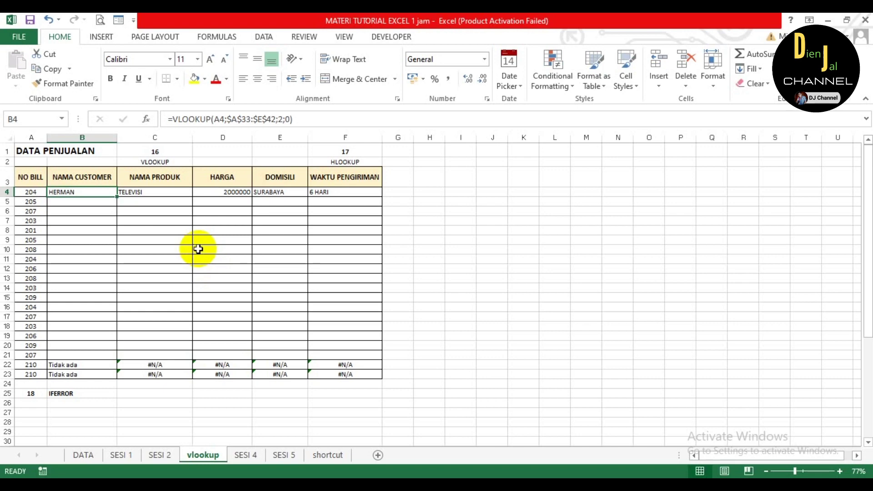
left_click(103, 200)
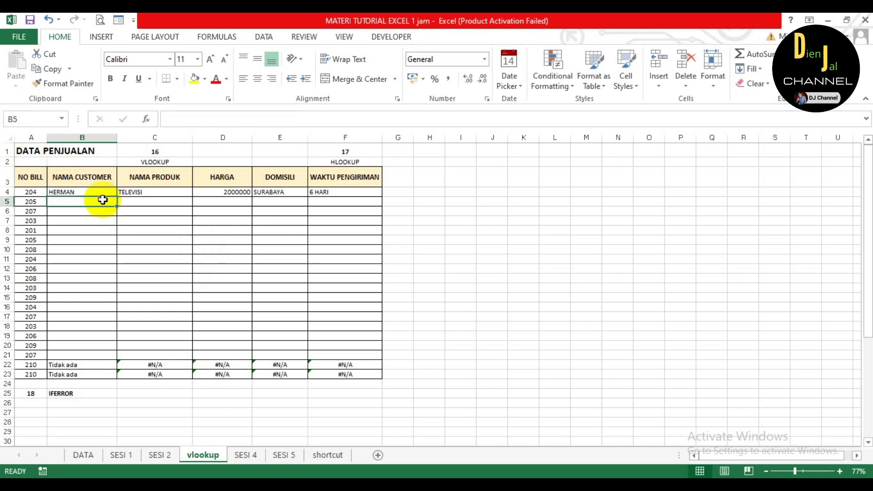
key("Down")
key("Down")
key("Down")
key("Down")
key("Down")
key("Down")
key("Down")
key("Down")
key("Down")
key("Down")
key("Down")
key("Down")
key("Down")
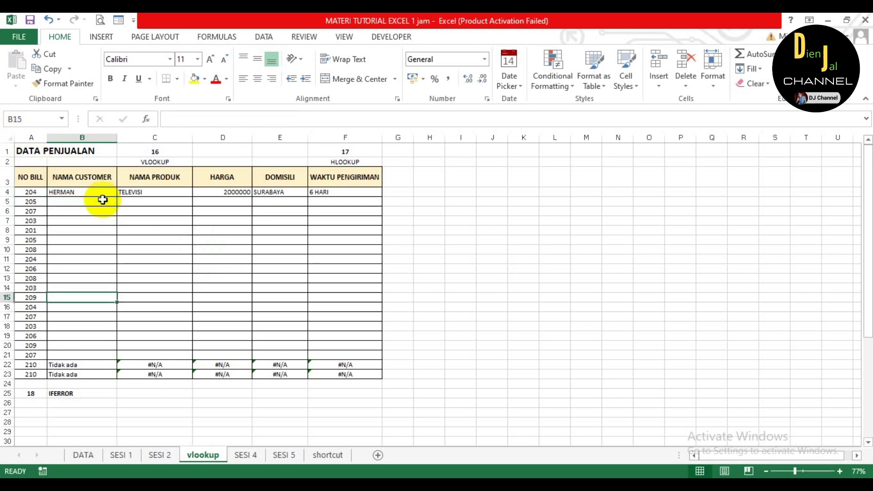
key("Down")
key("Down")
key("Down")
key("Up")
key("Up")
key("Up")
key("Up")
key("Up")
key("Up")
key("Up")
key("Up")
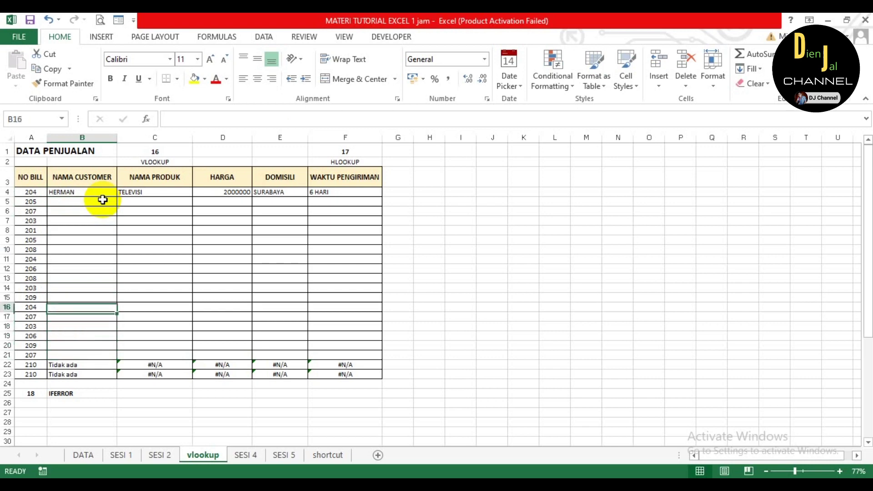
key("Up")
key("Up")
key("Up")
key("Up")
key("Up")
key("Up")
key("Up")
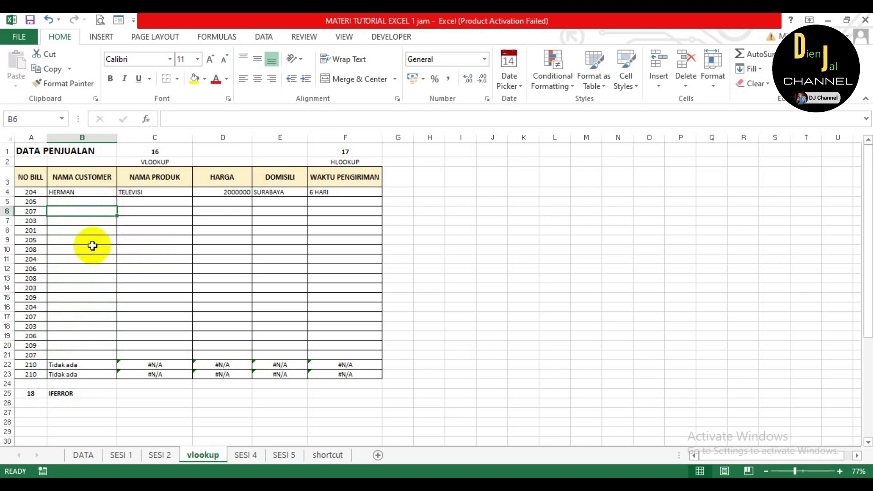
- Go across the sales table columns in row 6 from NO BILL to WAKTU PENGIRIMAN
key("Right")
key("Right")
key("Right")
key("Right")
key("Left")
key("Left")
key("Left")
key("Left")
key("Left")
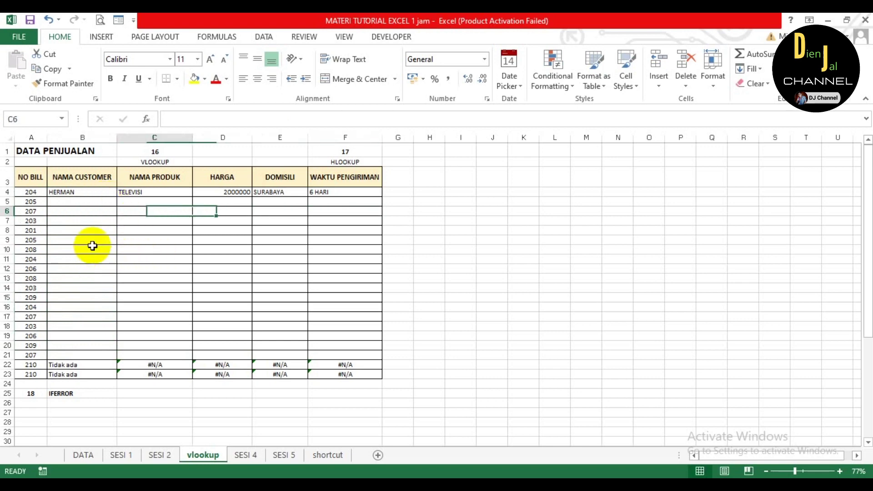
key("Right")
key("Right")
key("Right")
key("Right")
key("Right")
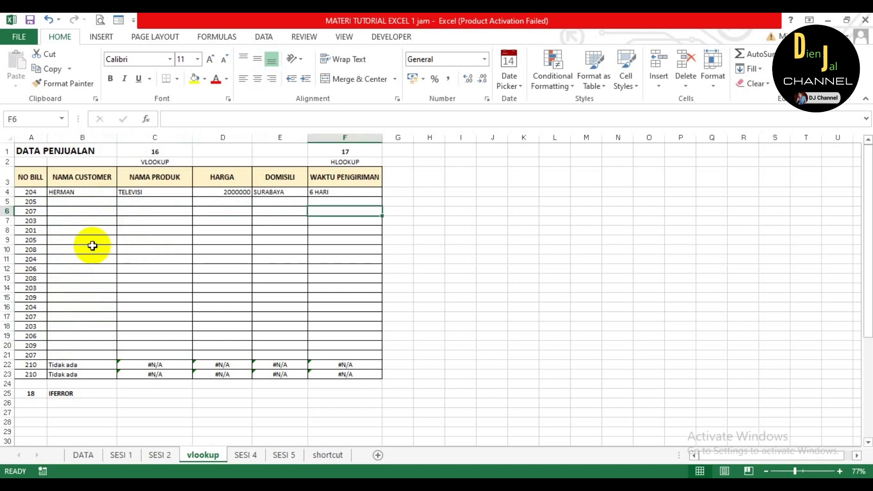
key("Left")
key("Left")
key("Left")
key("Left")
key("Left")
key("Right")
key("Right")
key("Right")
key("Right")
key("Right")
key("Right")
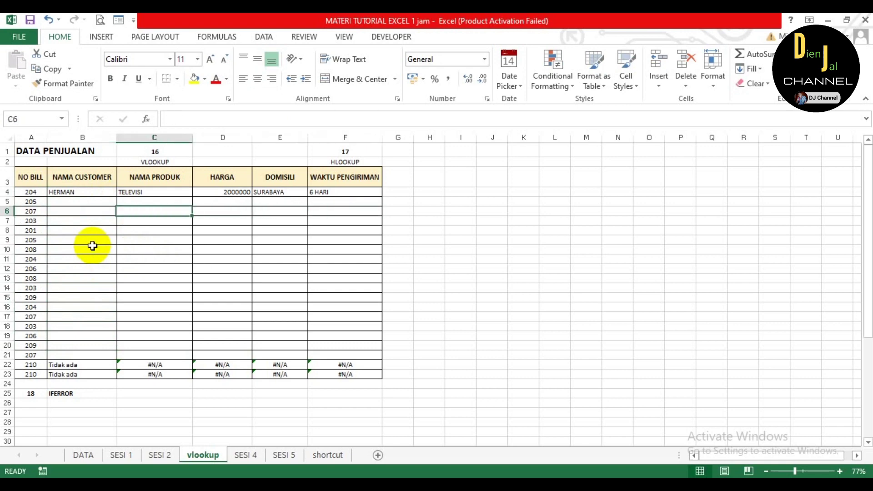
key("Left")
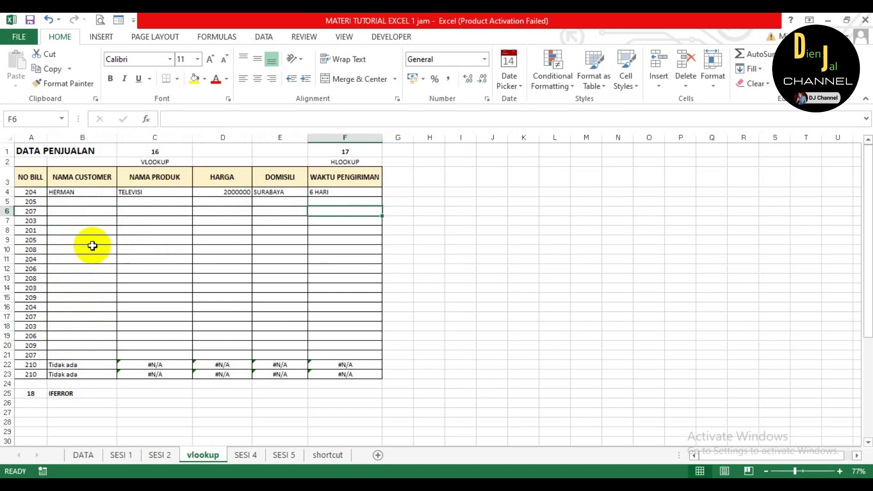
- Examine the HLOOKUP formula in F4 and the other row 4 cells back to NO BILL, ending on B4
key("Up")
key("Up")
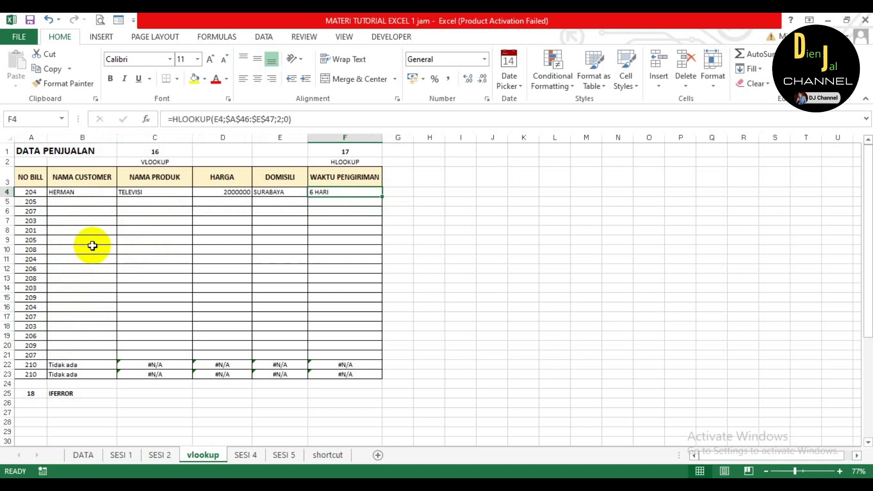
key("Left")
key("Left")
key("Left")
key("Left")
key("Left")
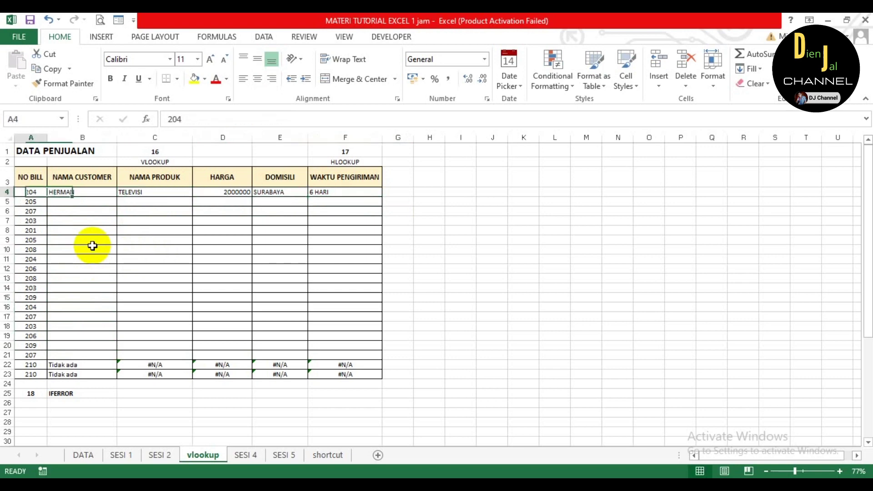
key("Right")
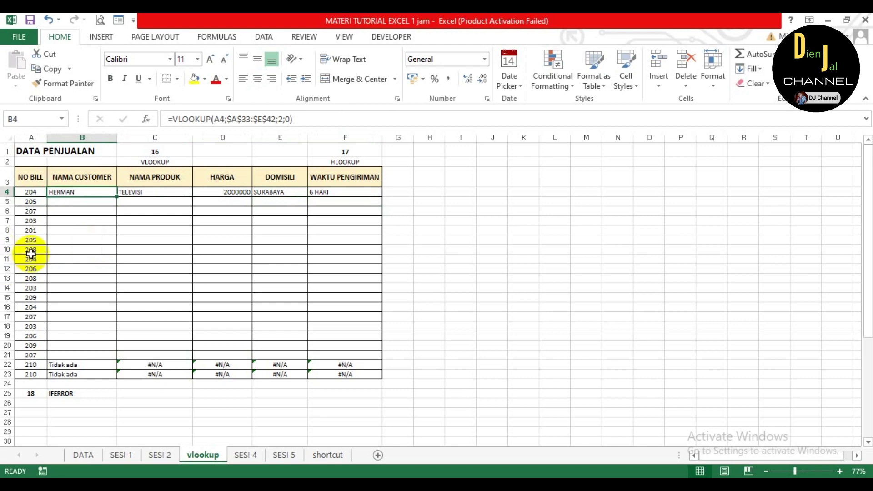
- Start a new VLOOKUP in B4 with lookup value A4 and table array A33:$E$42 from the NO BILL reference table
scroll(84, 351, "down", 6)
scroll(59, 299, "up", 6)
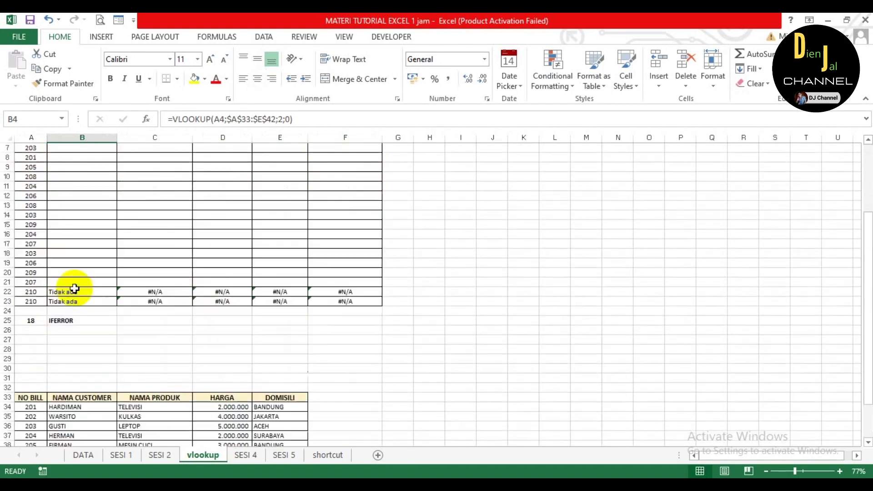
type("=")
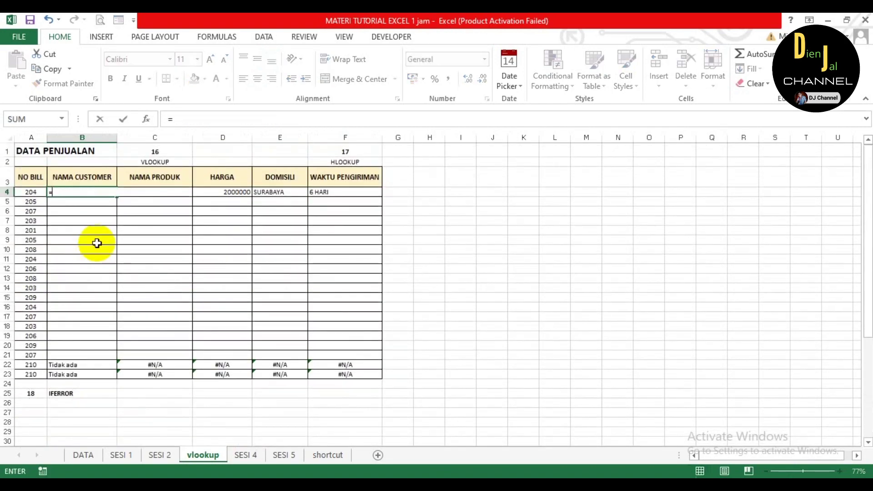
type("vlook")
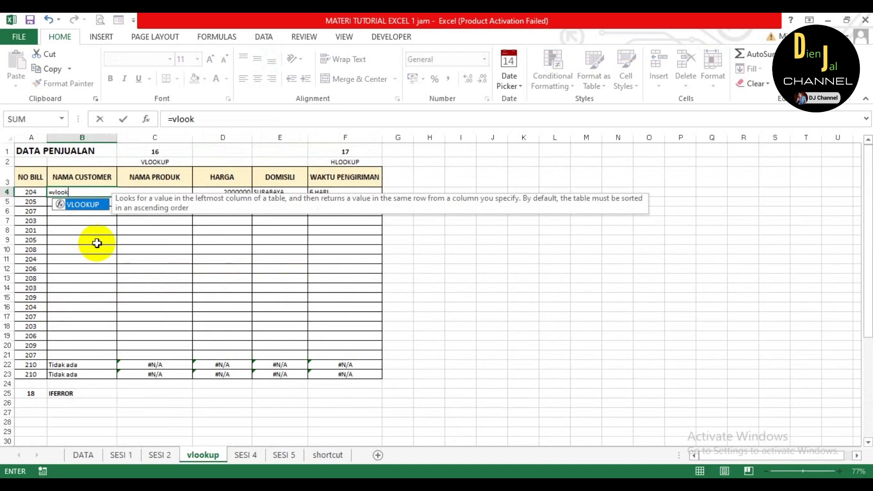
type("up(")
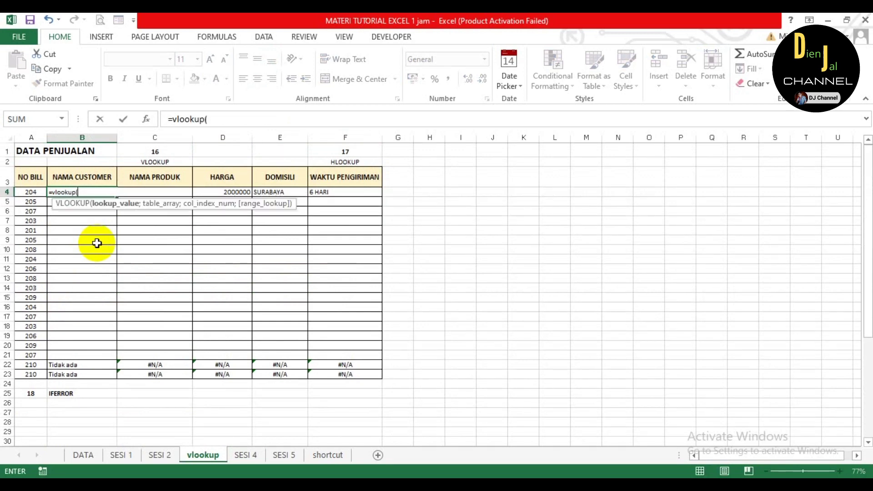
left_click(30, 194)
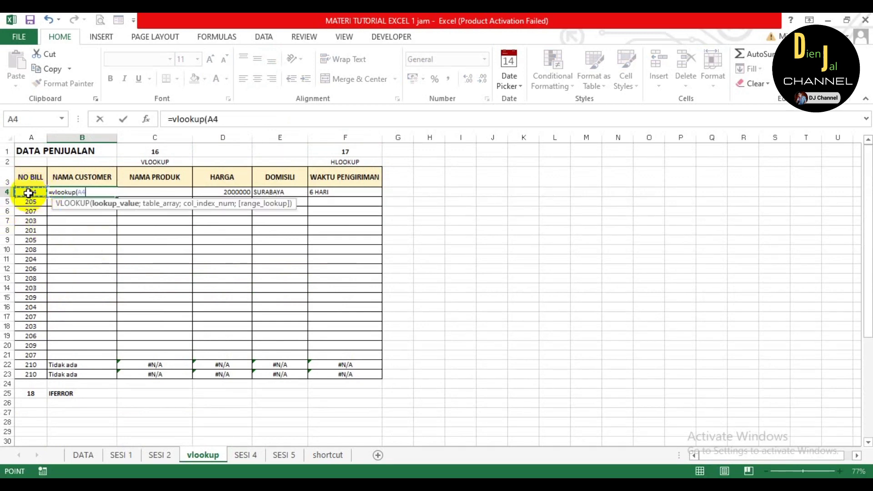
type(";")
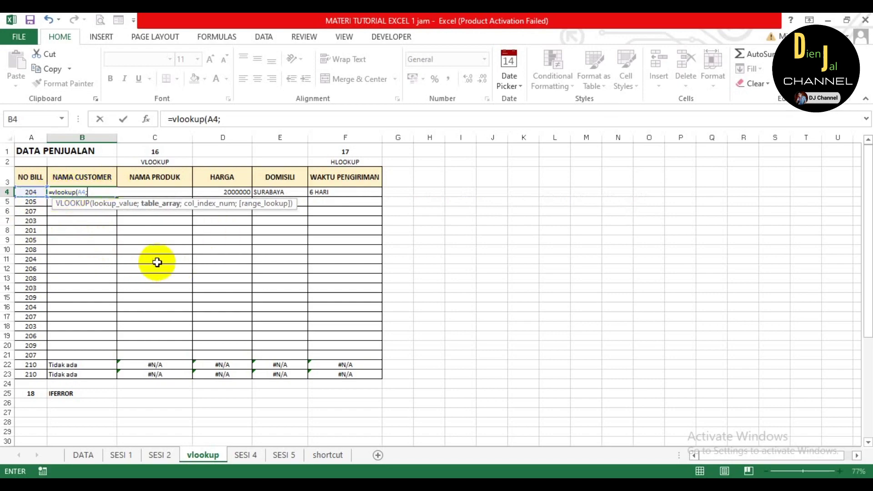
scroll(174, 277, "down", 1)
scroll(173, 290, "down", 7)
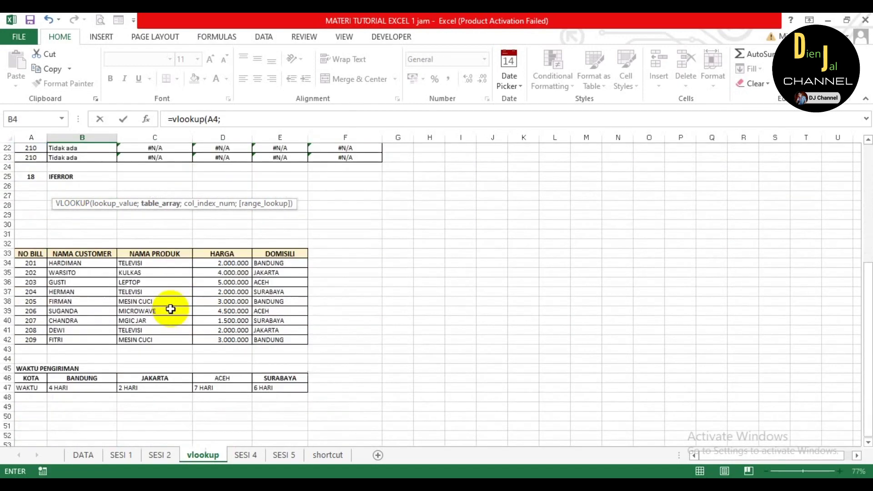
left_click_drag(35, 224, 271, 311)
left_click(271, 312)
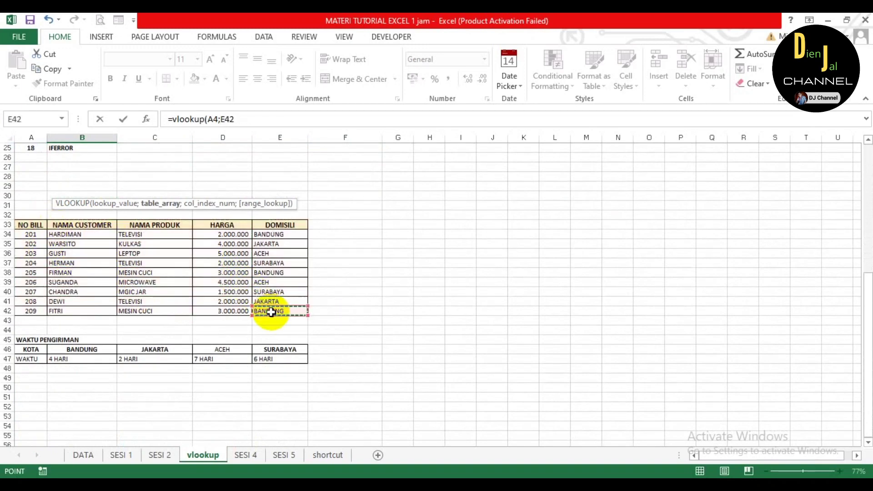
left_click_drag(33, 225, 292, 314)
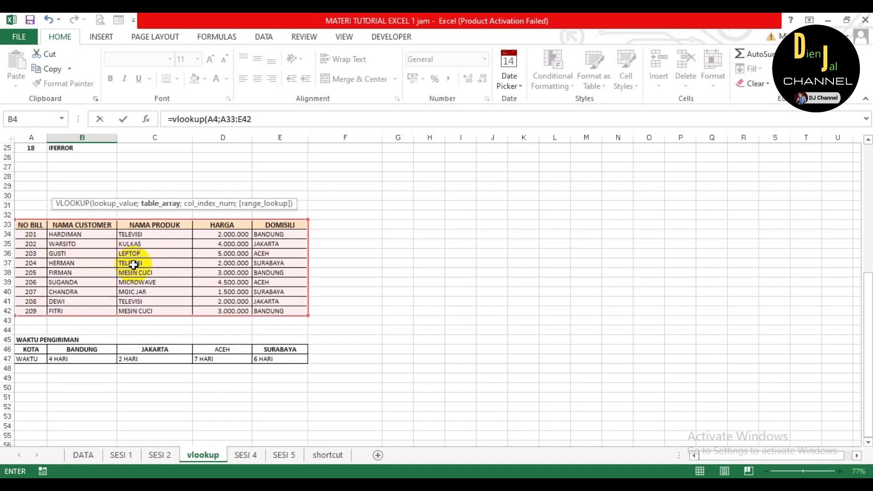
key("F4")
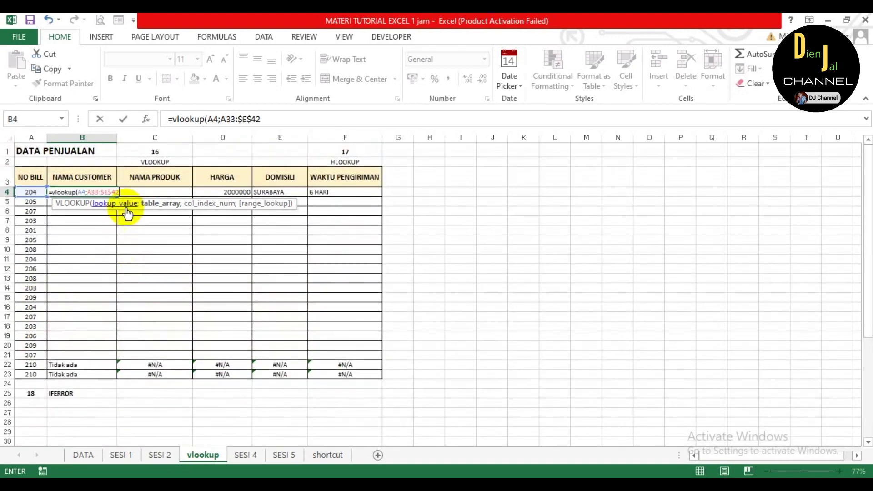
- Complete the B4 VLOOKUP with column index 2 and range lookup 0 for an exact match
scroll(127, 259, "down", 6)
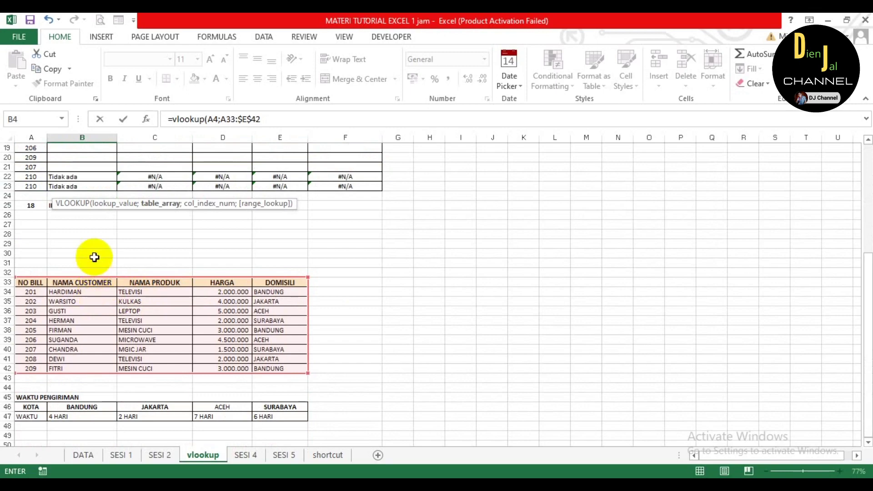
scroll(93, 257, "up", 6)
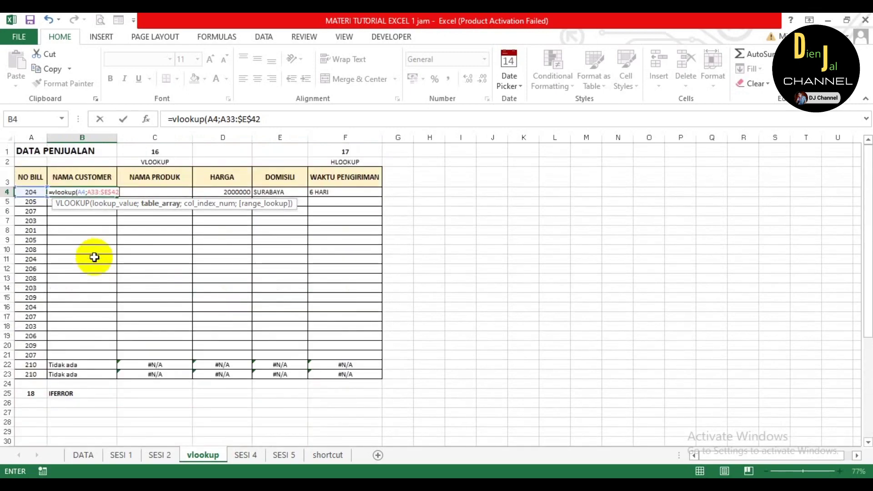
type(";2")
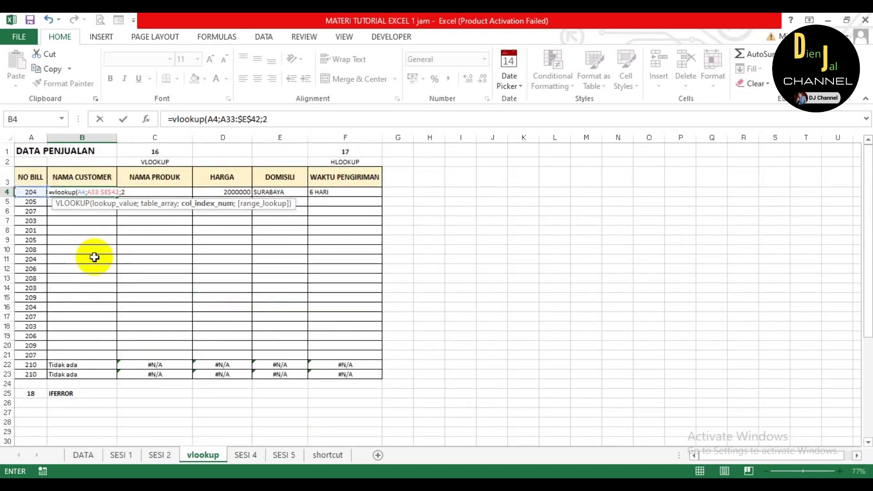
type(";")
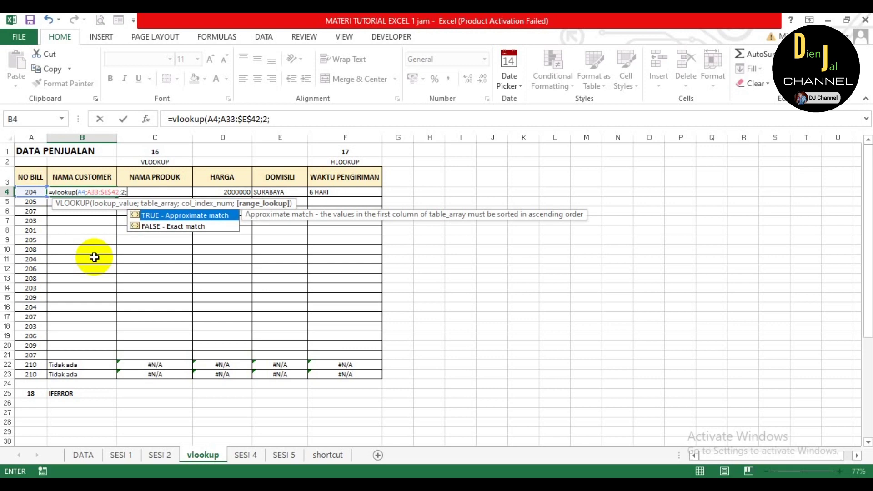
type("0)")
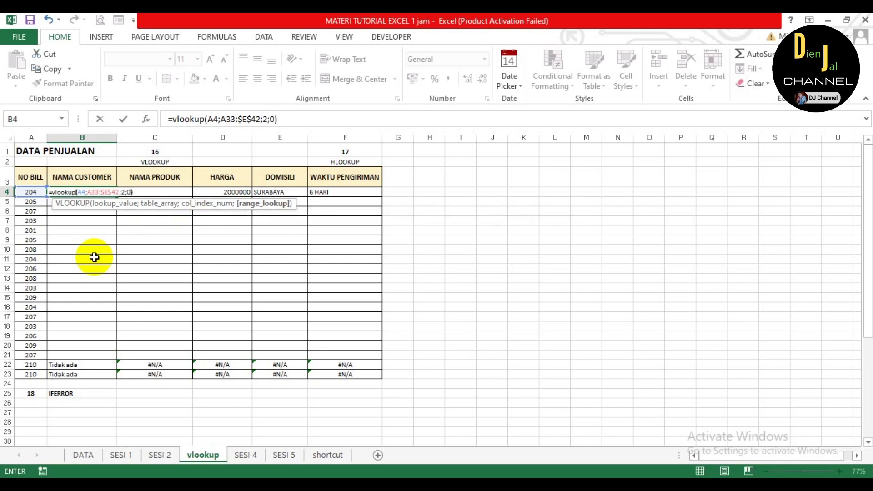
key("Return")
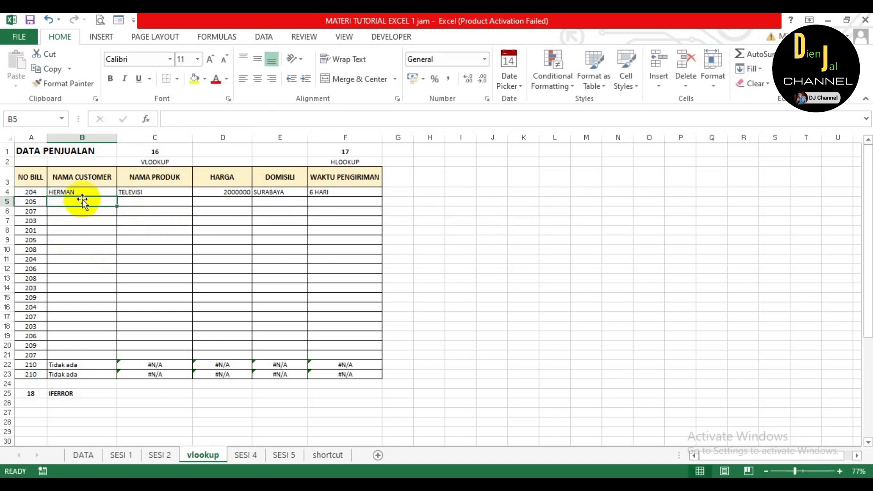
- Compare B4 with bill 204 in the reference table and fill its VLOOKUP formula down to B23
scroll(78, 321, "down", 4)
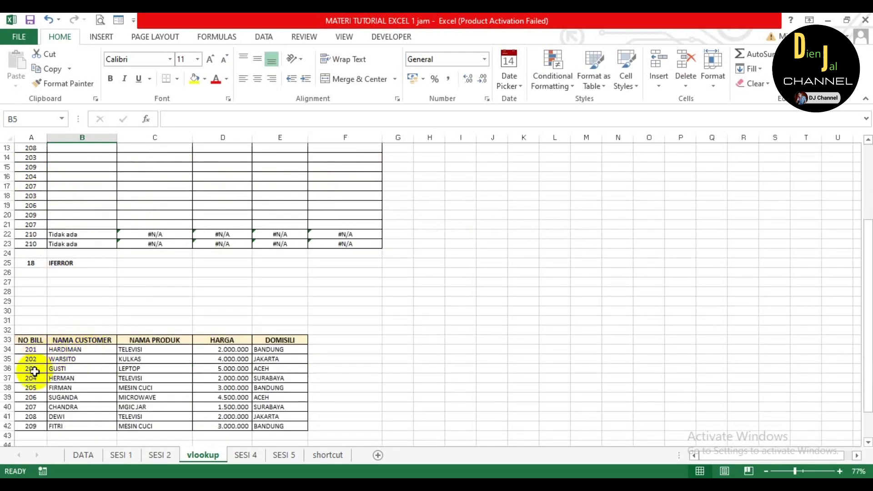
left_click(62, 378)
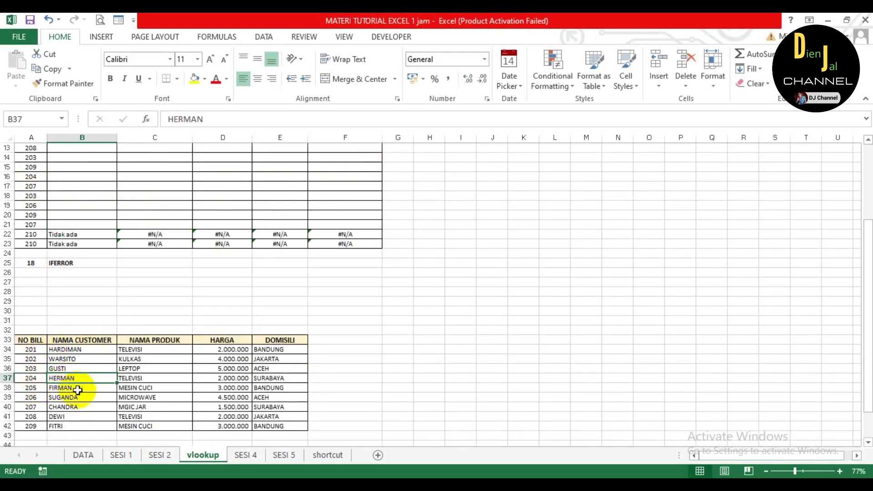
scroll(135, 313, "up", 4)
left_click(80, 192)
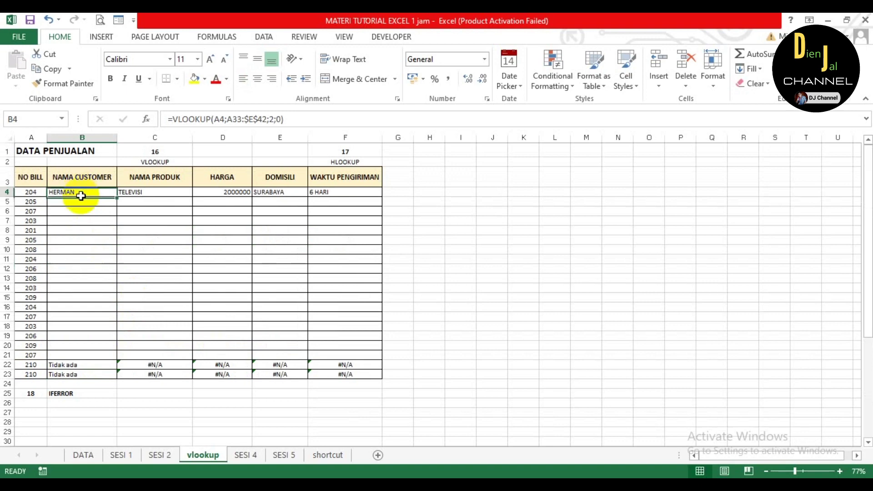
left_click(117, 196)
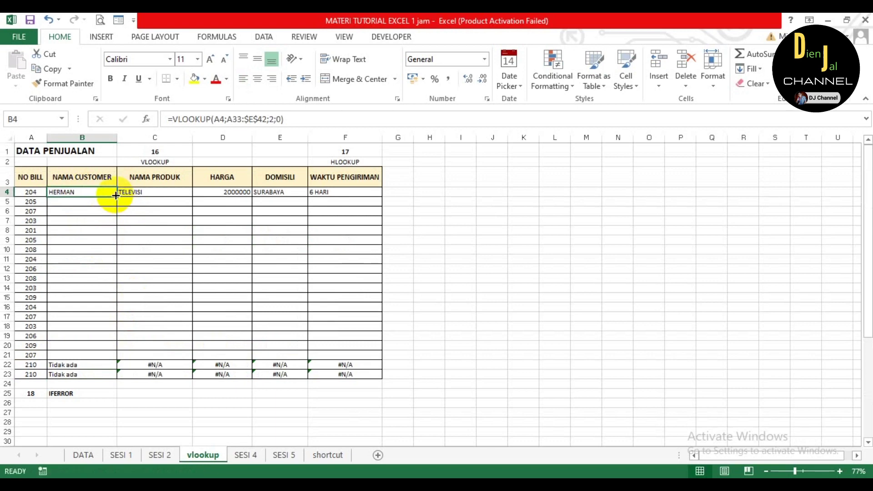
left_click_drag(117, 196, 123, 374)
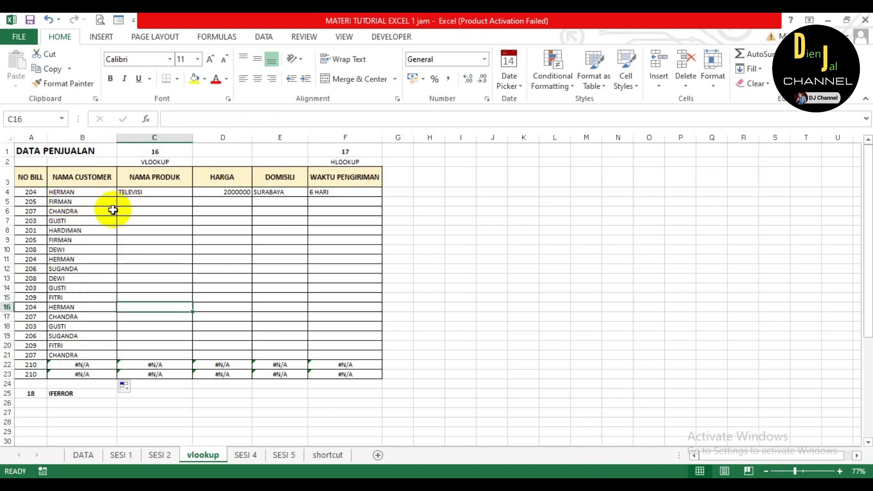
- Clear the NAMA CUSTOMER cells B5:B23, keeping only the formula in B4
left_click(69, 202)
key("shift+Down")
key("shift+Down")
key("shift+Down")
key("shift+Down")
key("shift+Down")
key("shift+Down")
key("shift+Down")
key("shift+Down")
key("shift+Down")
key("shift+Down")
key("shift+Down")
key("shift+Down")
key("shift+Down")
key("shift+Down")
key("shift+Down")
key("shift+Down")
key("shift+Down")
key("shift+Down")
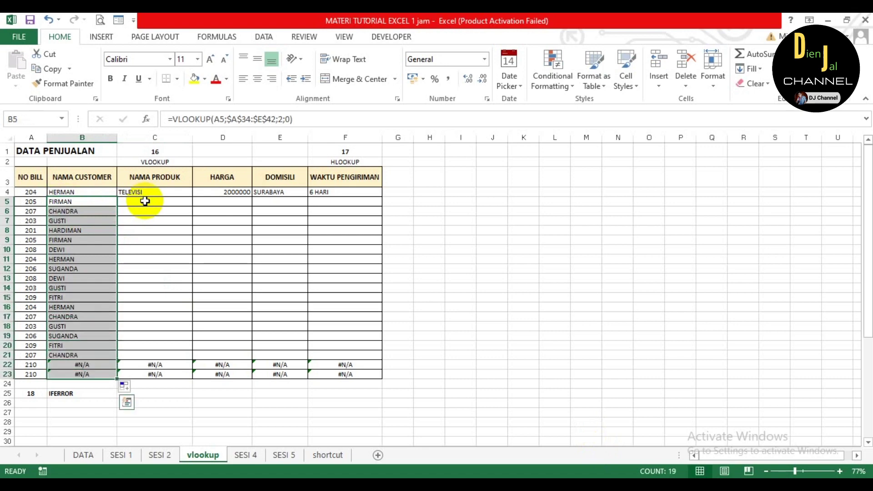
key("Delete")
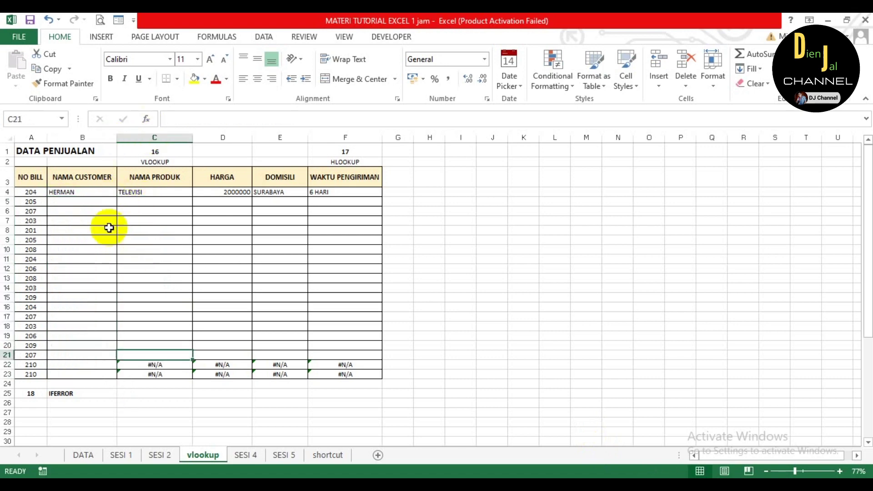
- Fill the NAMA CUSTOMER formula from B4 down to B23 and clear the existing formulas in C4:E4
left_click(74, 192)
left_click_drag(115, 198, 117, 378)
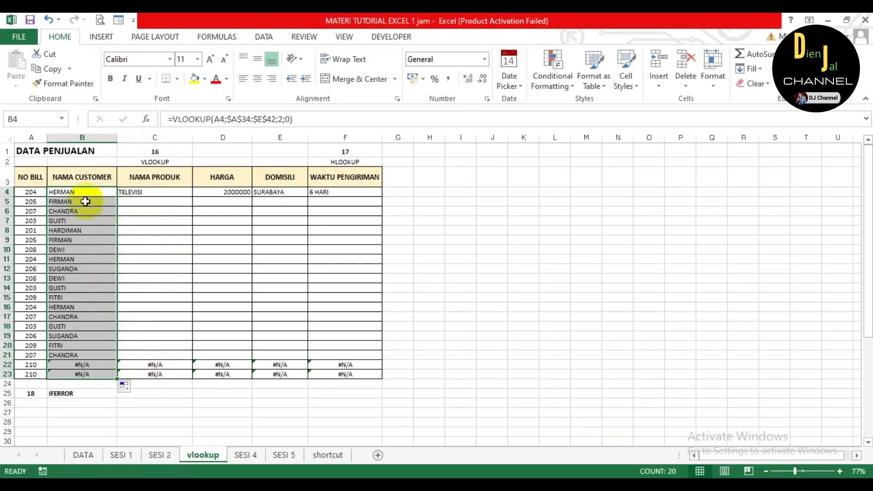
left_click(133, 193)
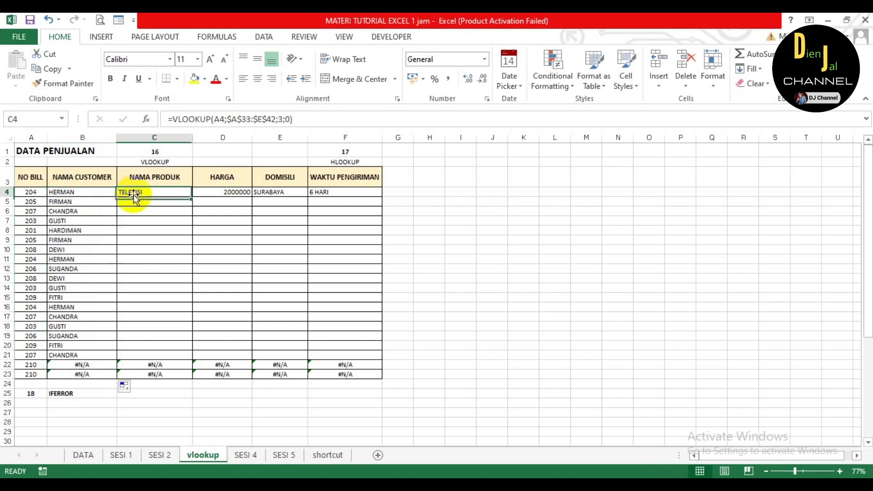
left_click(294, 194, "shift")
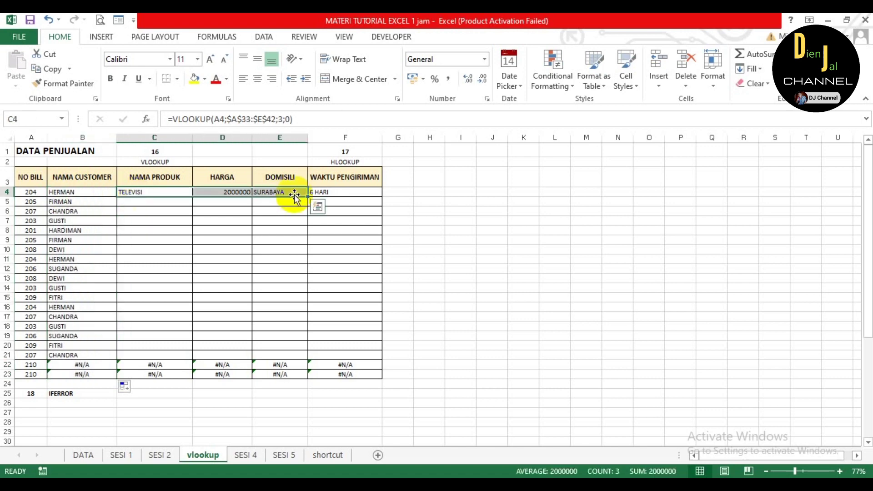
key("Delete")
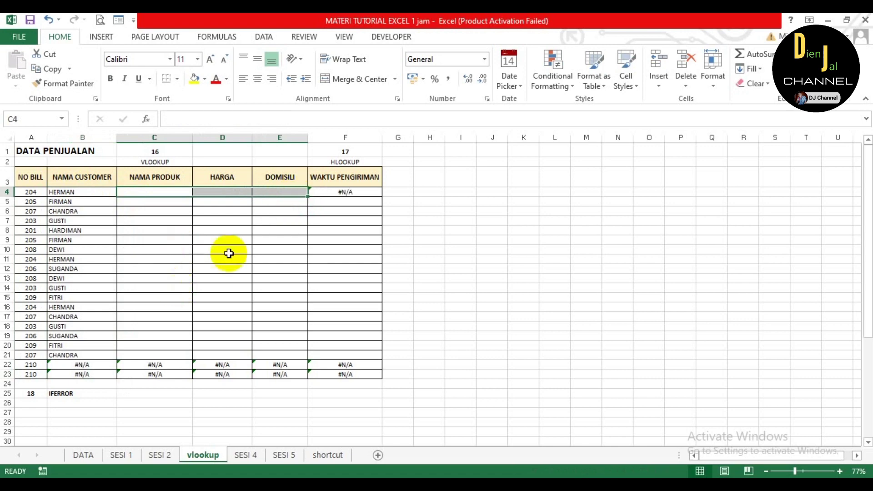
- Start a VLOOKUP formula in NAMA PRODUK cell C4 with A4 as the lookup value
left_click(171, 191)
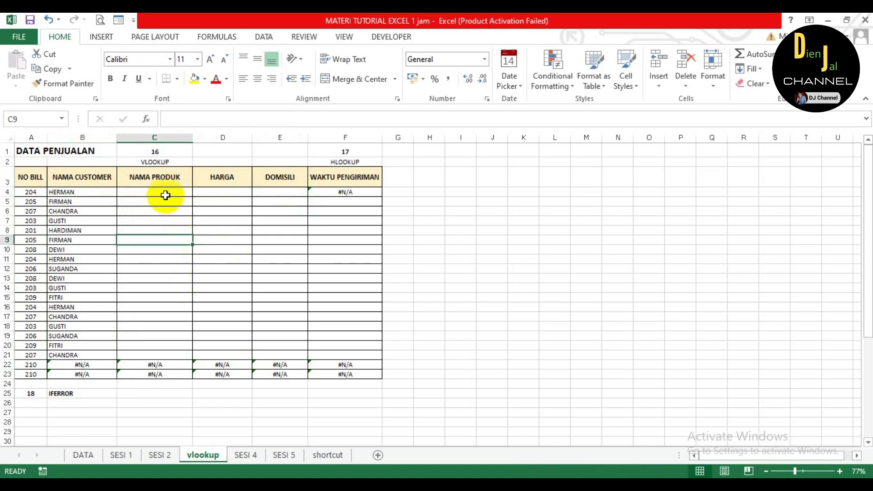
type("=")
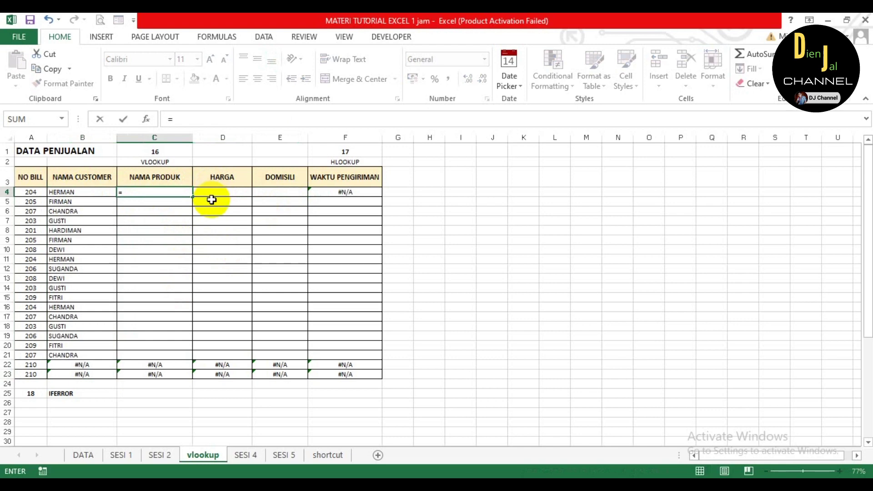
type("vlook")
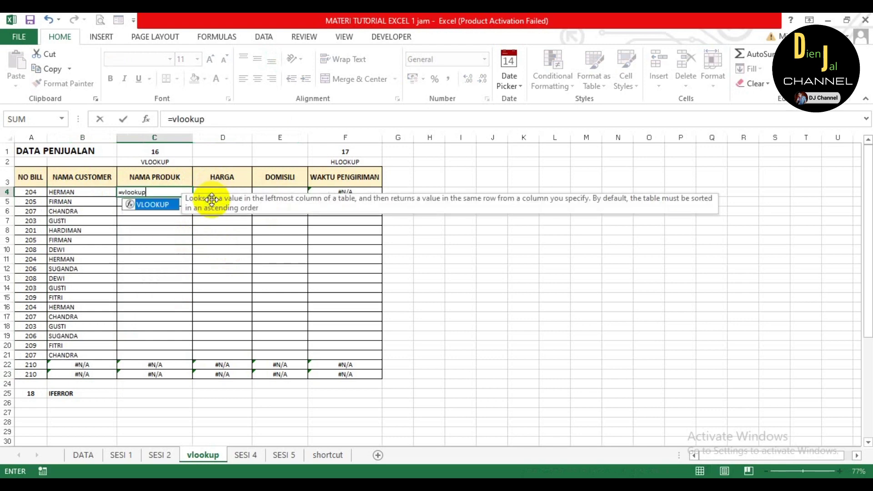
type("up(")
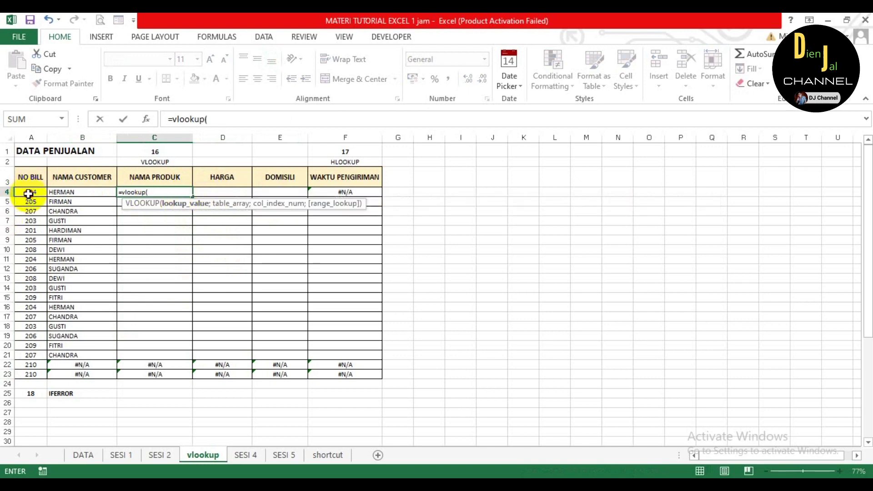
left_click(28, 194)
type(";")
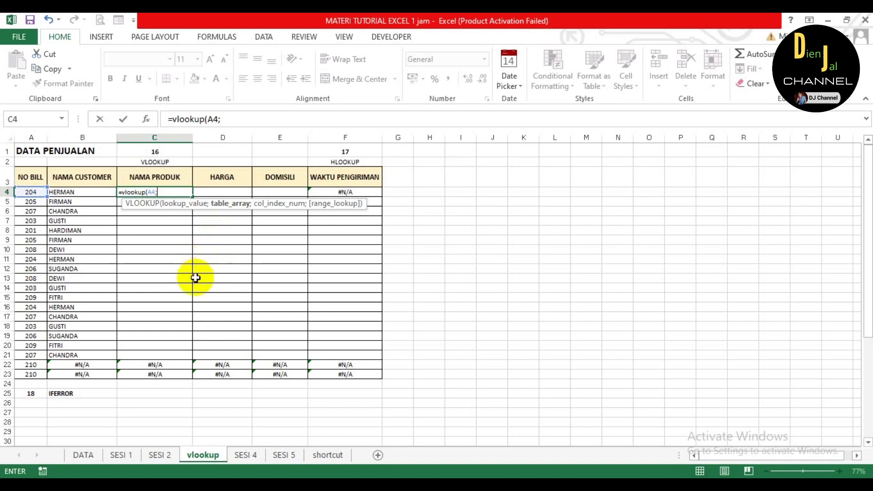
- Set the C4 formula's table array to the absolute range $A$34:$E$42 of the NO BILL reference table
scroll(196, 278, "down", 5)
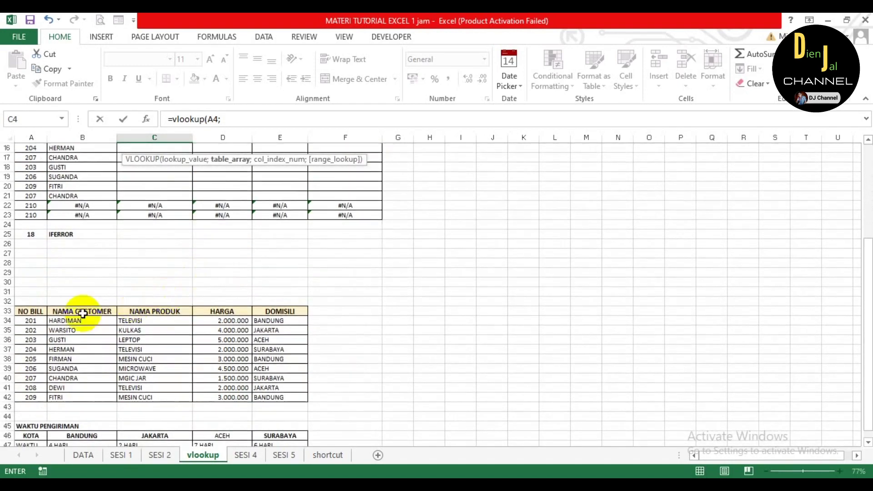
left_click(40, 321)
key("shift+Right")
key("shift+Right")
key("shift+Right")
key("shift+Right")
key("shift+Down")
key("shift+Down")
key("shift+Down")
key("shift+Down")
key("shift+Down")
key("shift+Down")
key("shift+Down")
key("shift+Down")
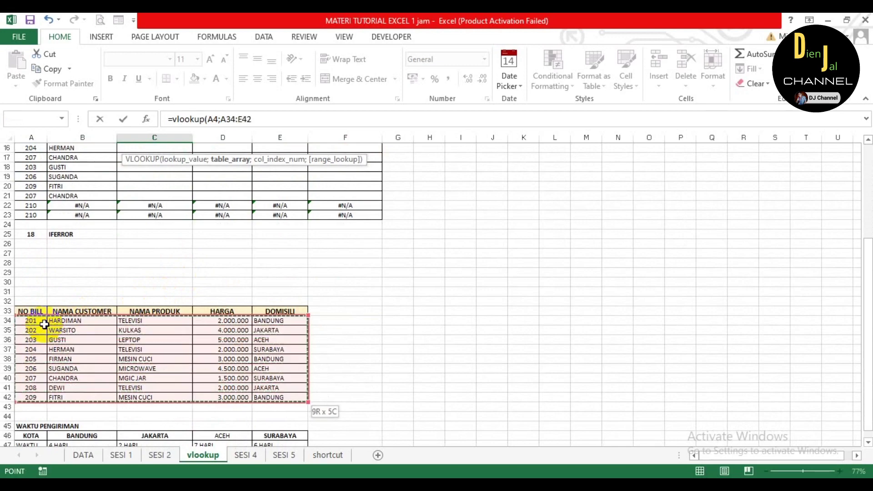
key("F4")
scroll(44, 324, "up", 5)
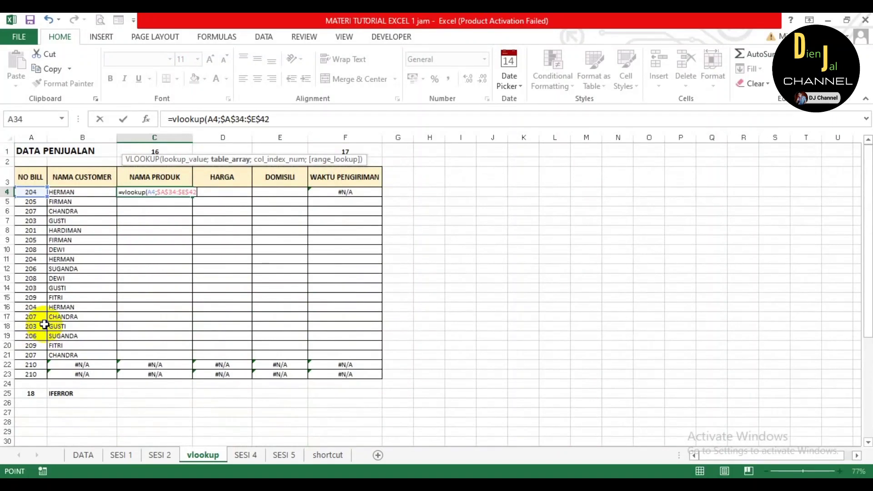
type(";")
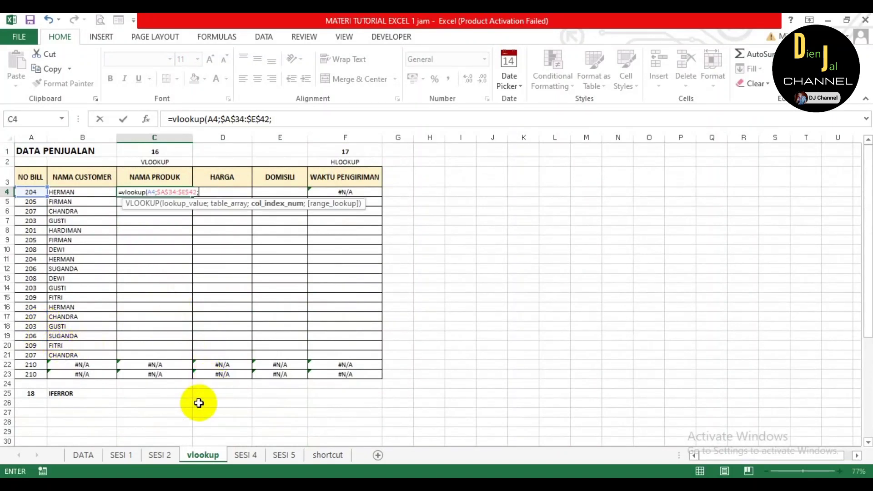
- Complete the C4 VLOOKUP with column index 3 and range lookup 0 for an exact match
scroll(195, 400, "down", 3)
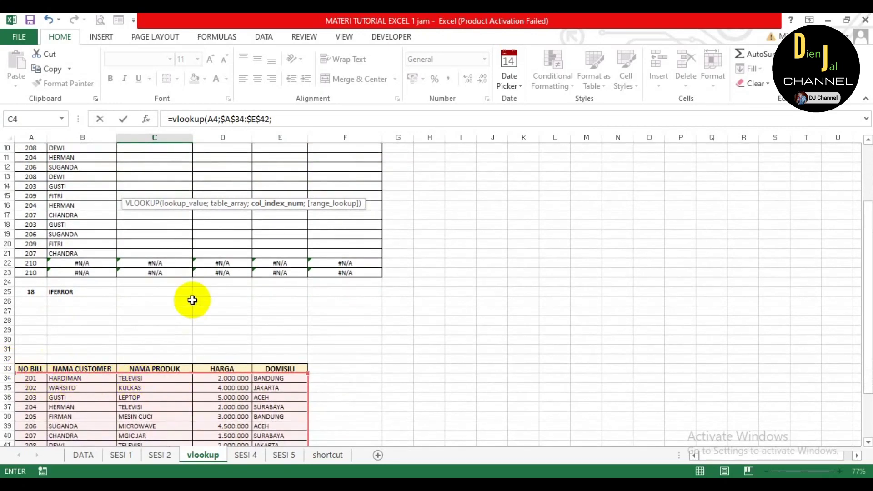
scroll(191, 298, "up", 3)
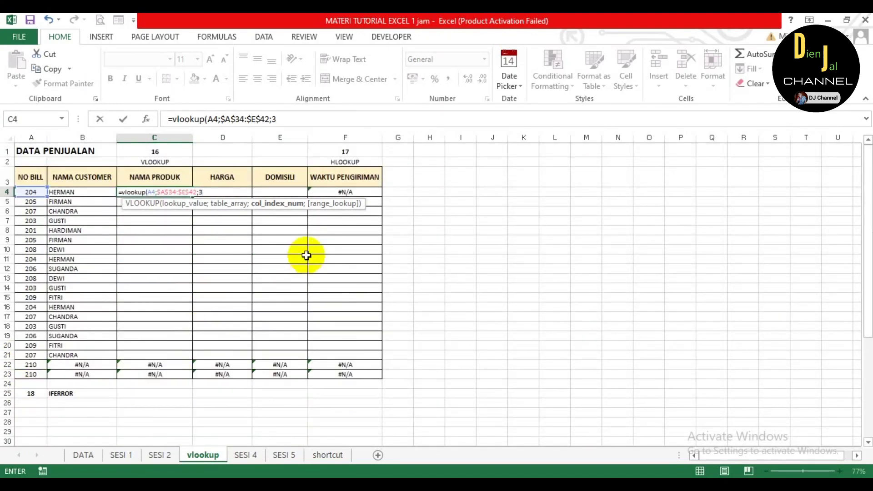
type(";")
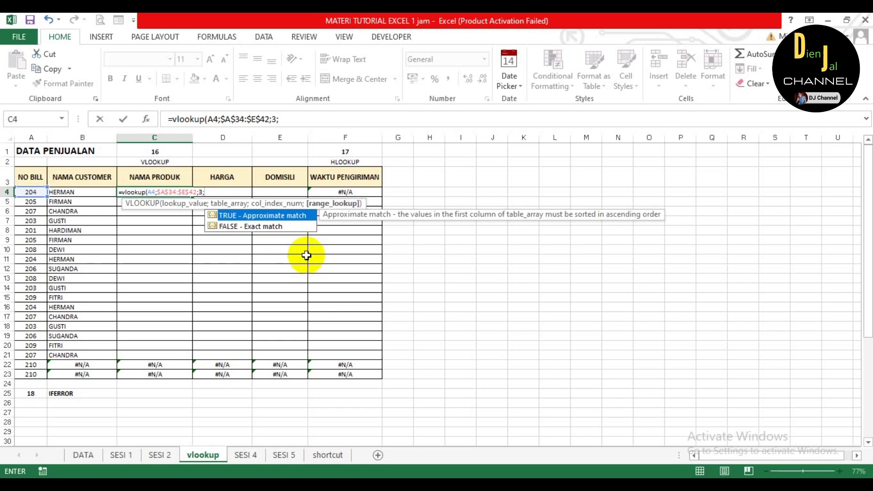
type("0)")
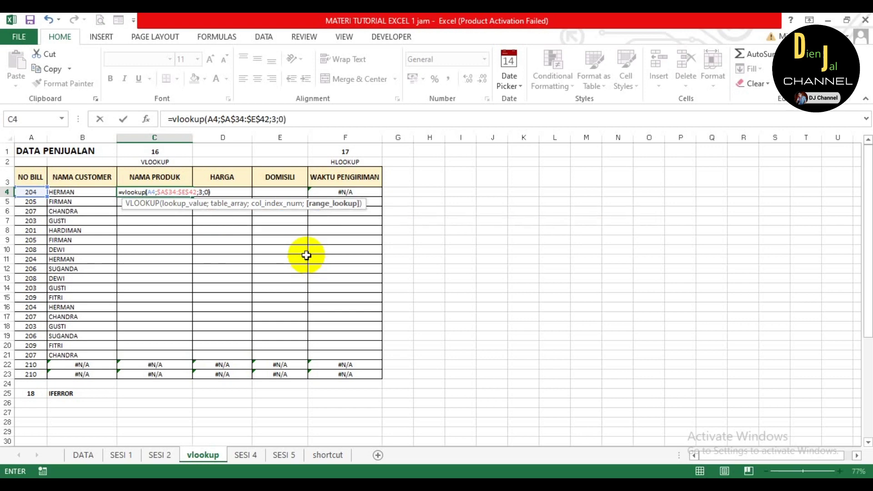
key("Return")
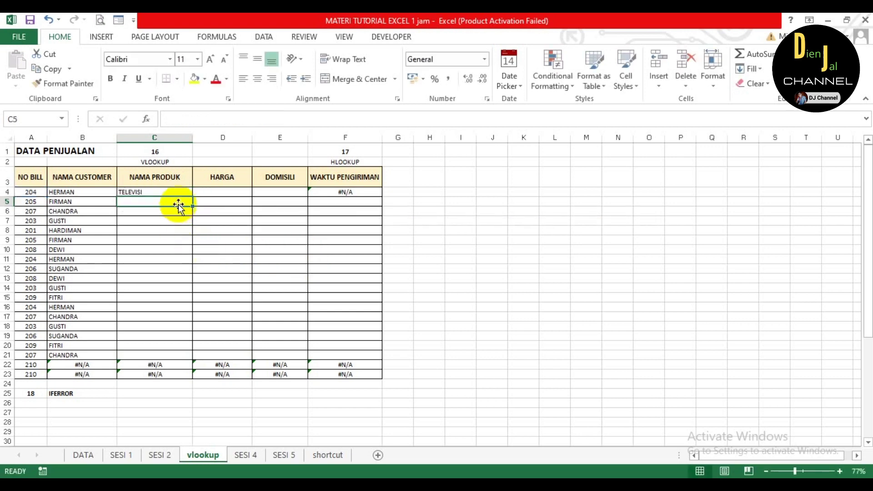
- Fill the NAMA PRODUK formula from C4 down to C21
left_click(178, 191)
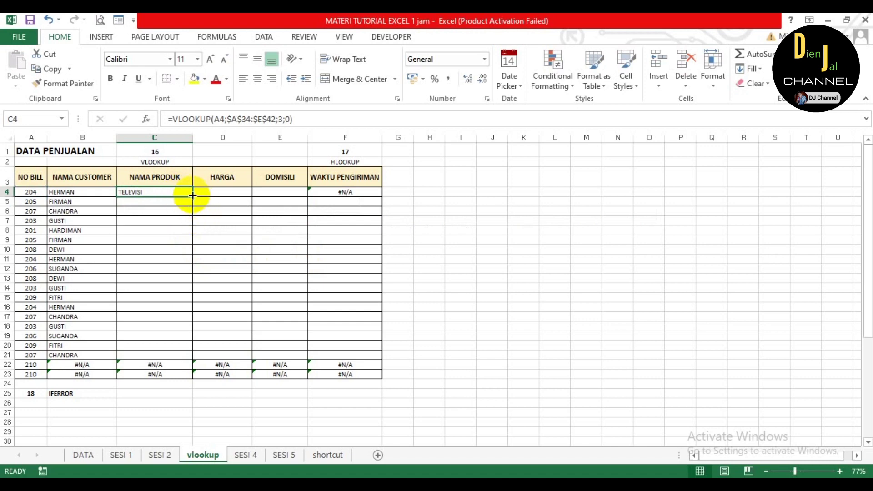
double_click(193, 195)
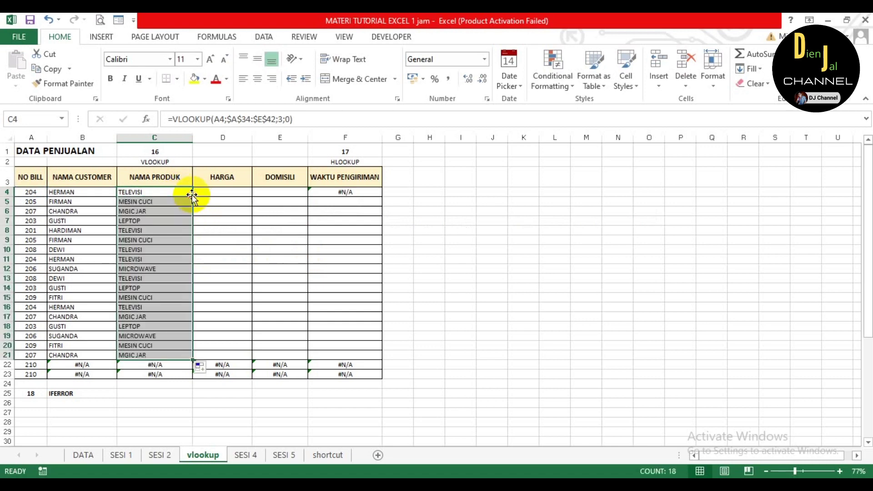
left_click(223, 308)
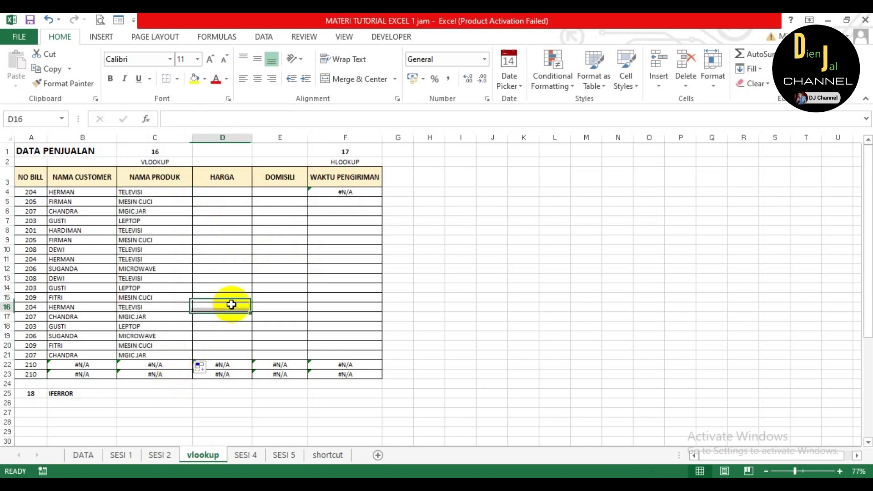
- Start a VLOOKUP formula in HARGA cell D4 with A4 as the lookup value
left_click(232, 195)
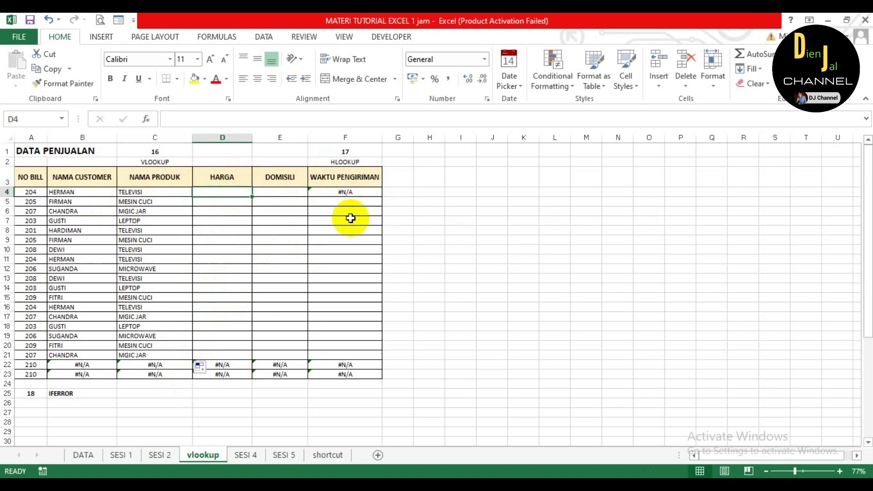
type("=vlooku")
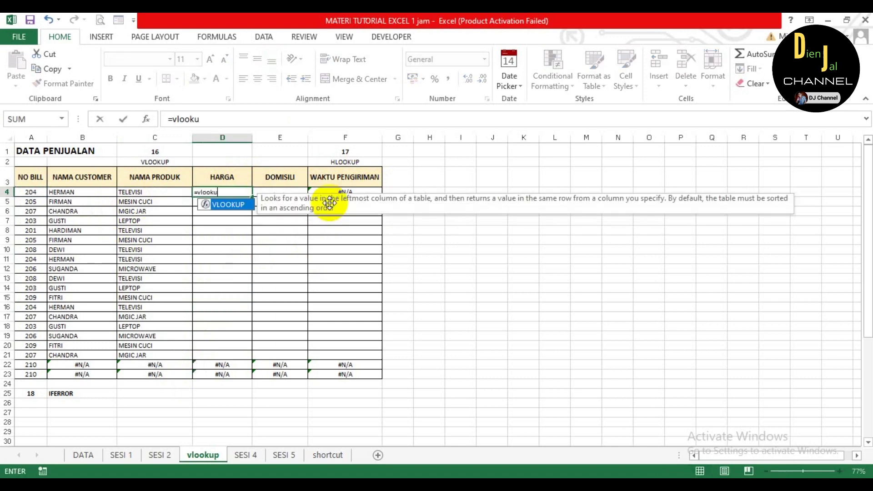
type("p(")
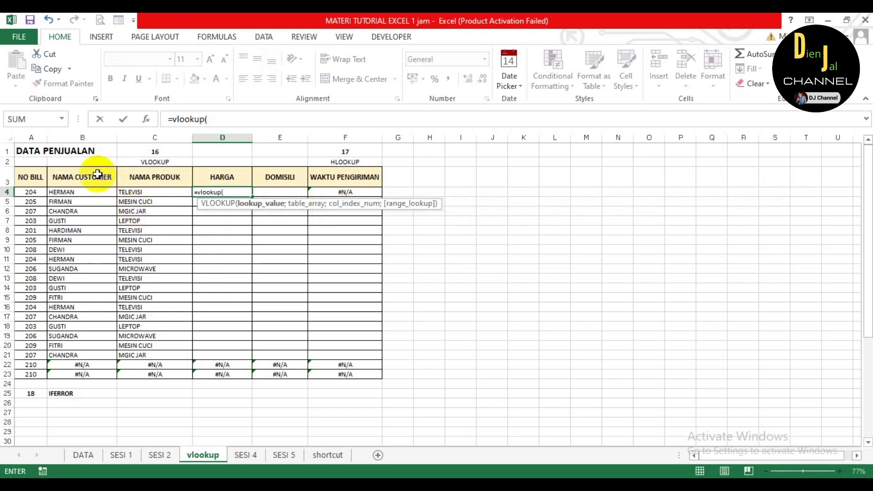
left_click(42, 195)
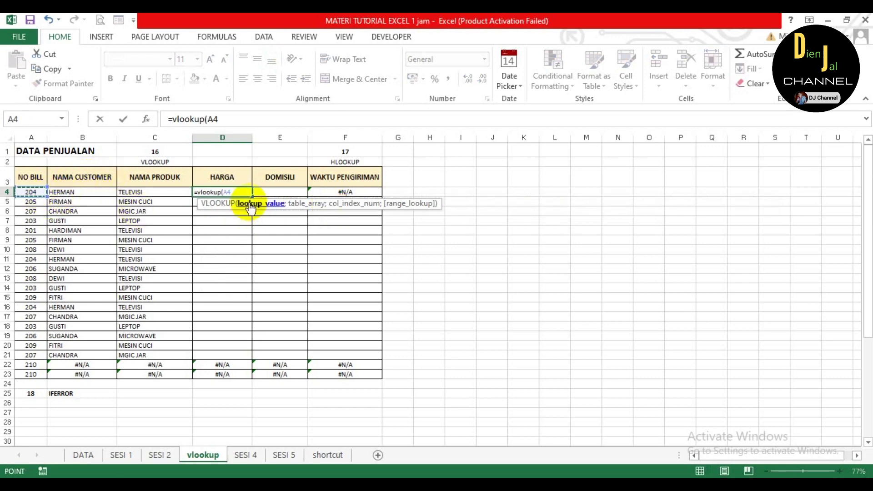
type(";")
- Set the D4 formula's table array to the absolute reference range $A$34:$E$42
scroll(239, 227, "down", 5)
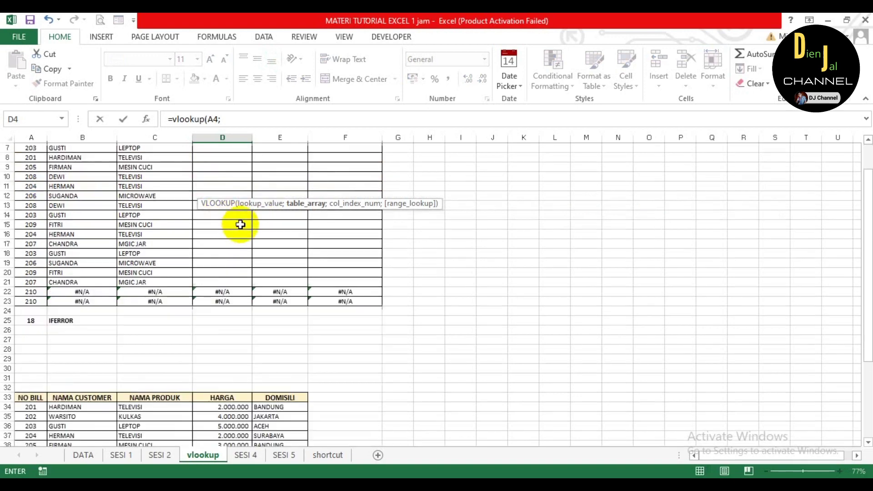
scroll(237, 245, "down", 2)
left_click(31, 264)
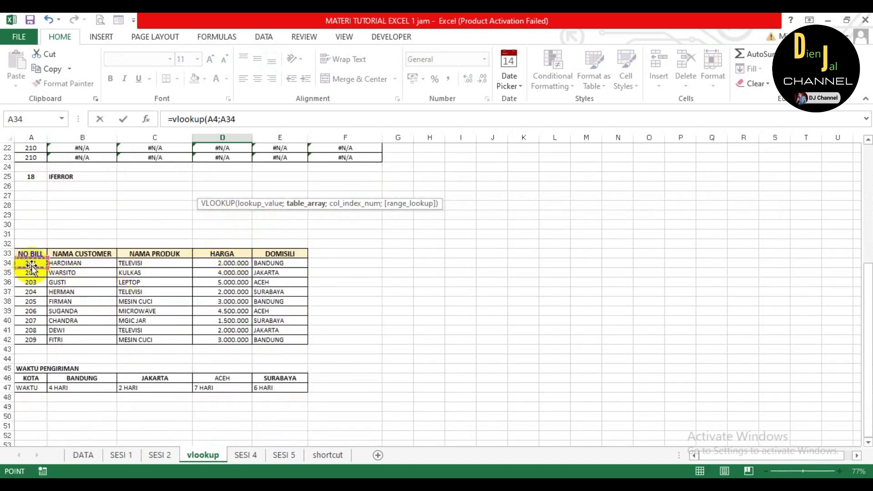
left_click_drag(30, 263, 291, 339)
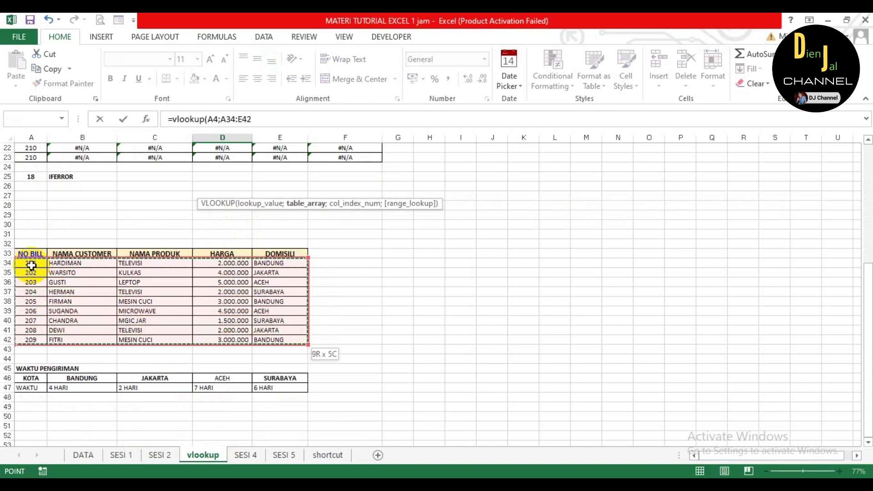
key("F4")
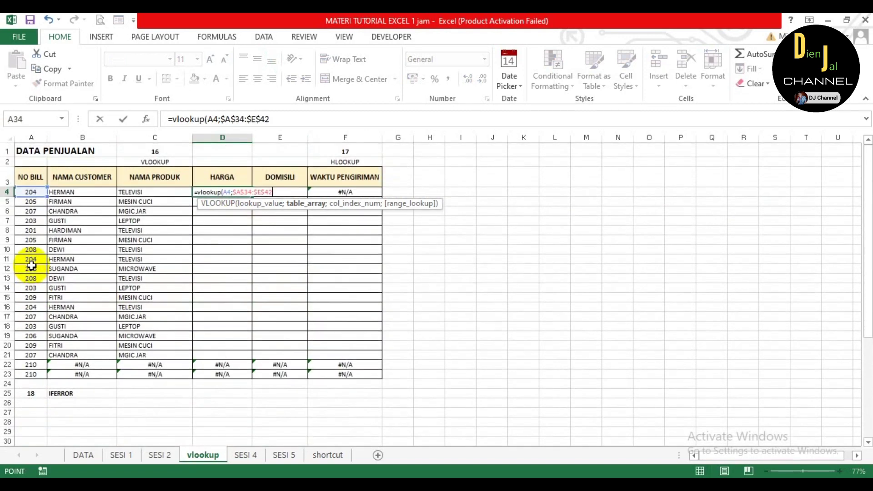
- Complete the D4 VLOOKUP with column index 4 and range lookup 0 for an exact match
type(";")
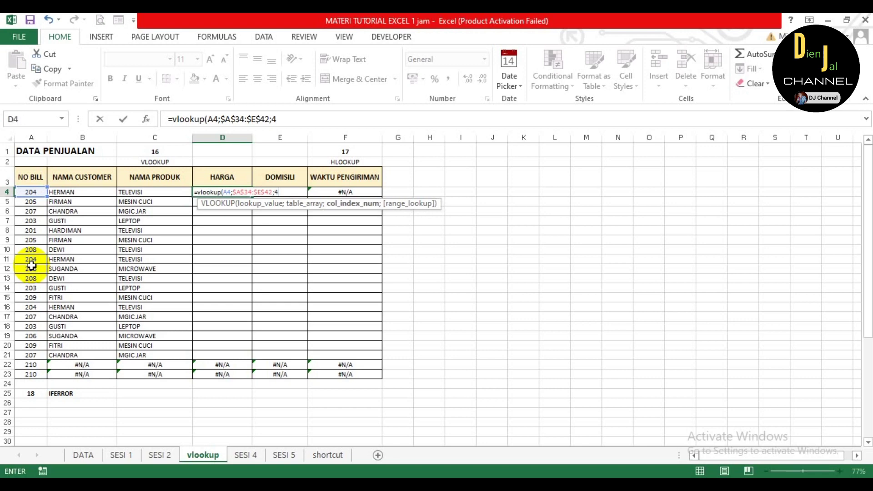
type("4;0)")
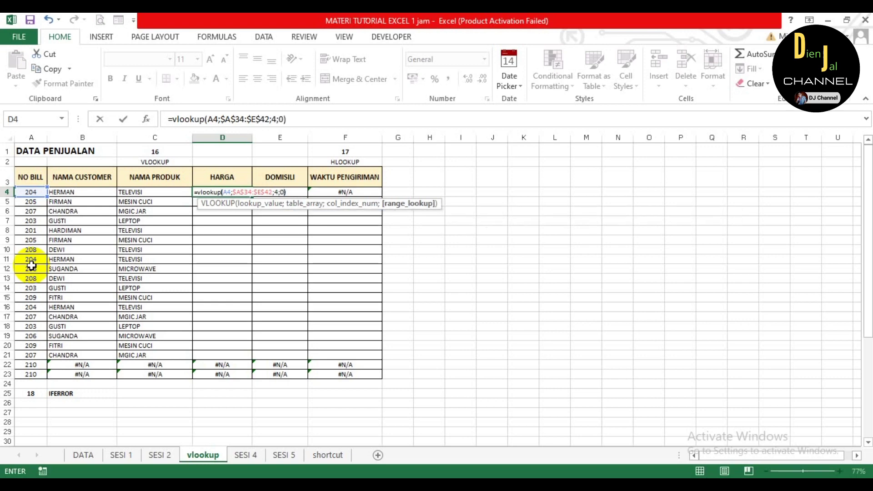
key("Return")
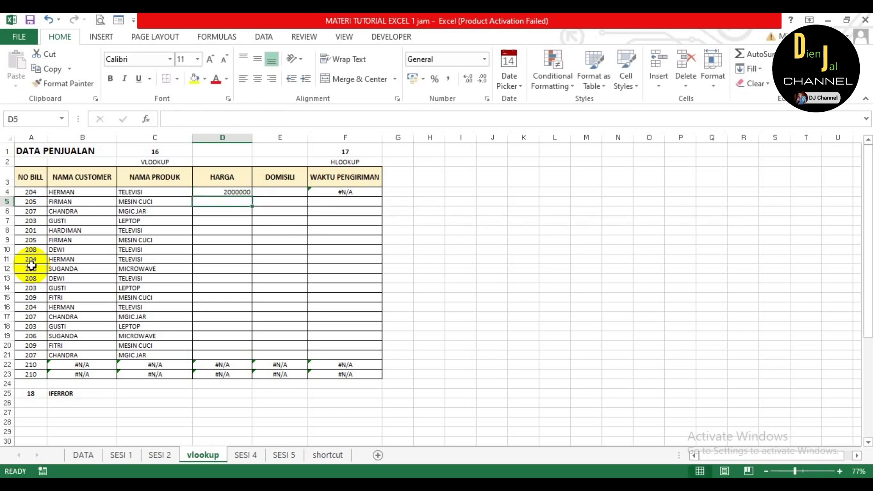
- Check D4 against the HARGA column of the reference table and give it the Accounting format without decimals
scroll(266, 255, "down", 4)
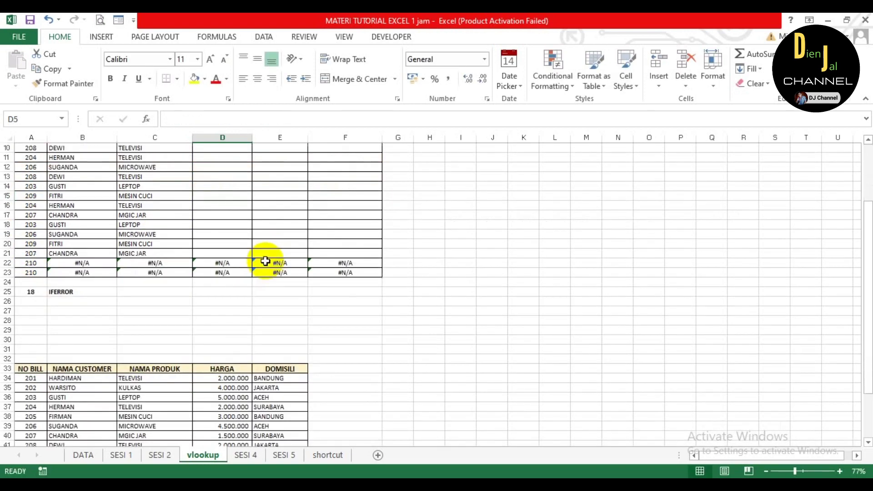
scroll(228, 260, "up", 4)
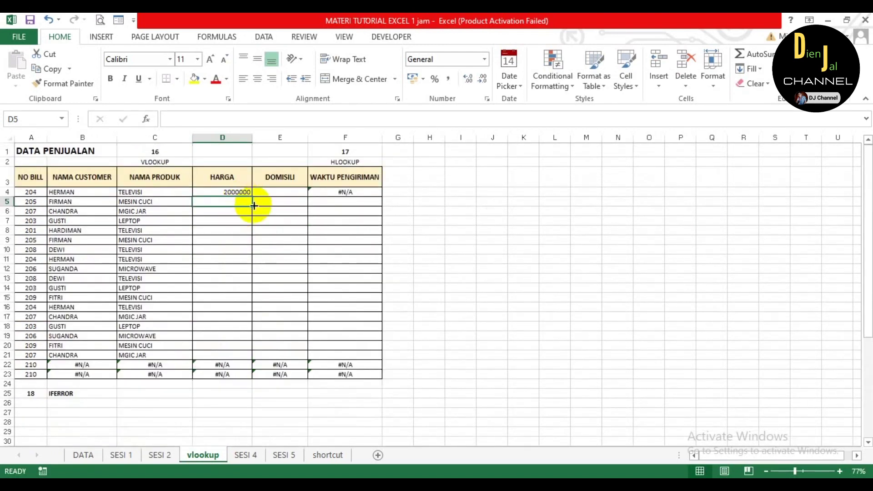
left_click(238, 194)
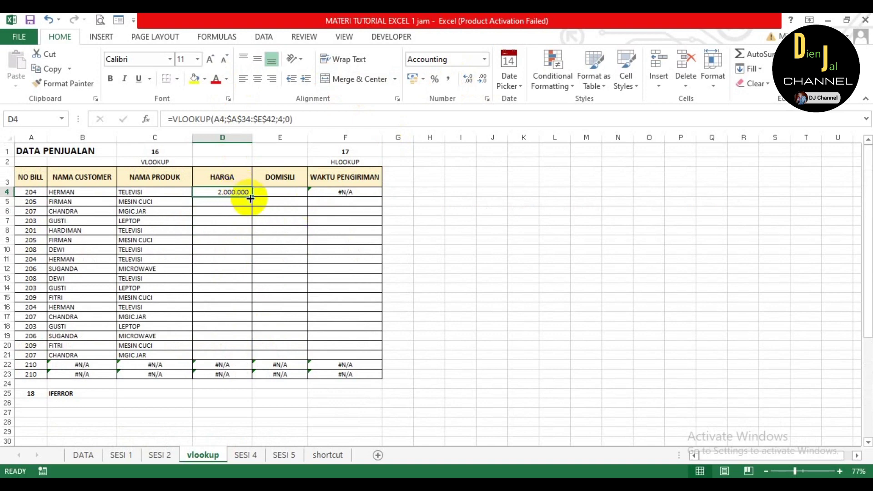
- Copy the D4 VLOOKUP formula down the HARGA column through D23
left_click_drag(251, 196, 251, 378)
left_click(494, 317)
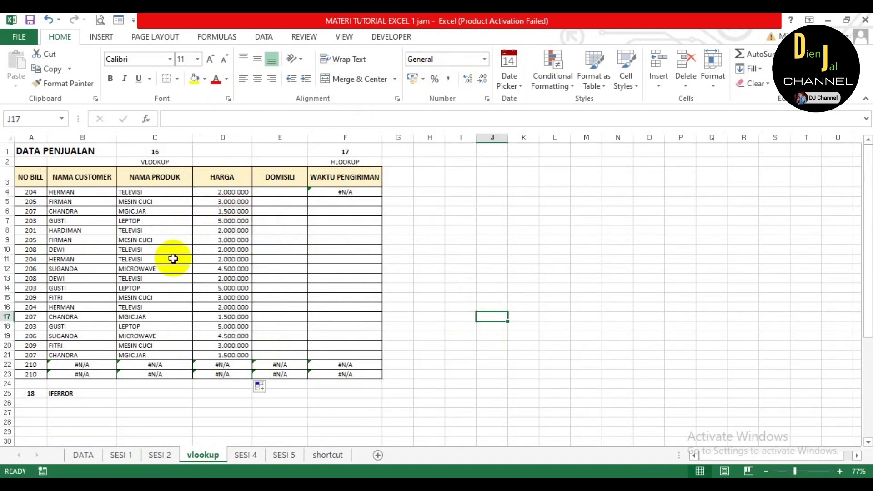
- Start a VLOOKUP formula in DOMISILI cell E4 with A4 as the lookup value
left_click(286, 191)
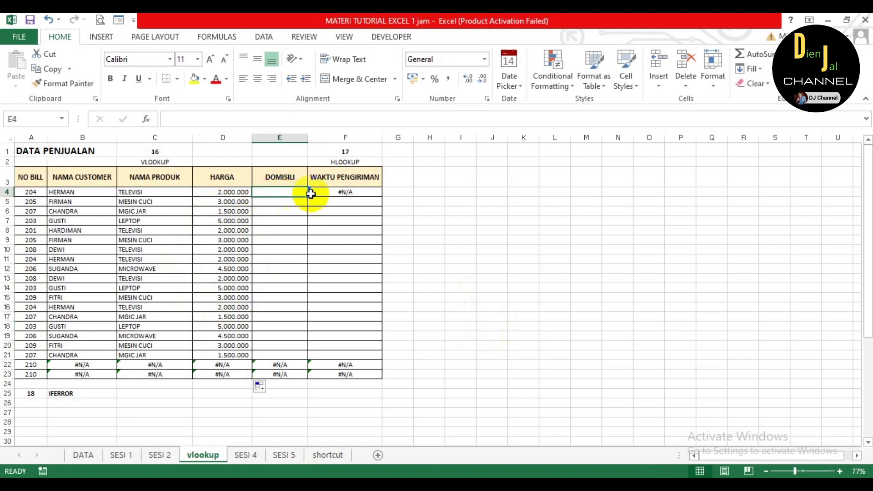
type("=")
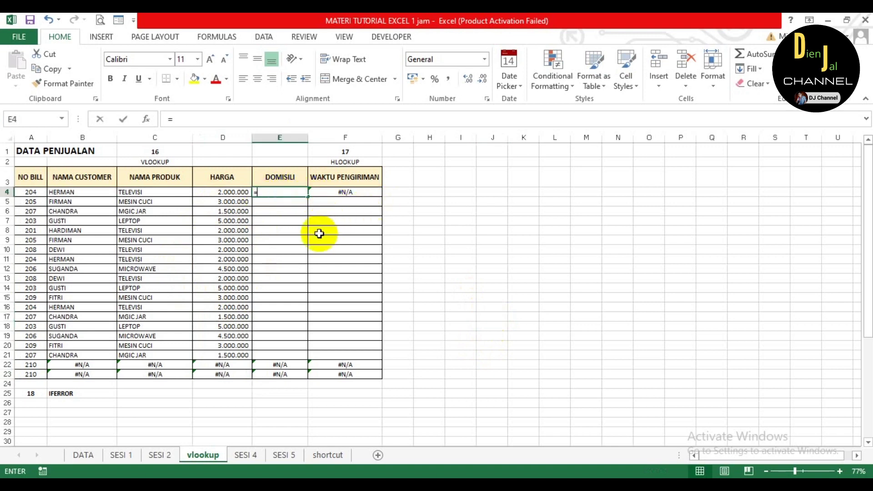
type("vlookup(")
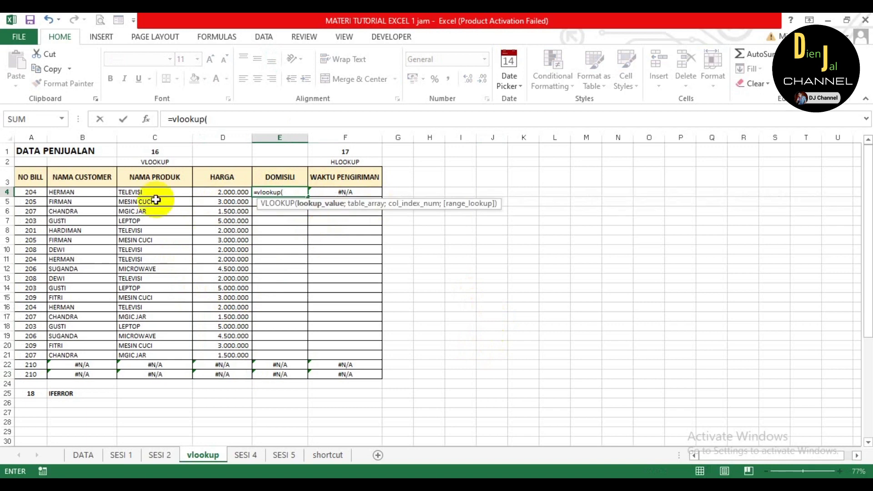
left_click(31, 194)
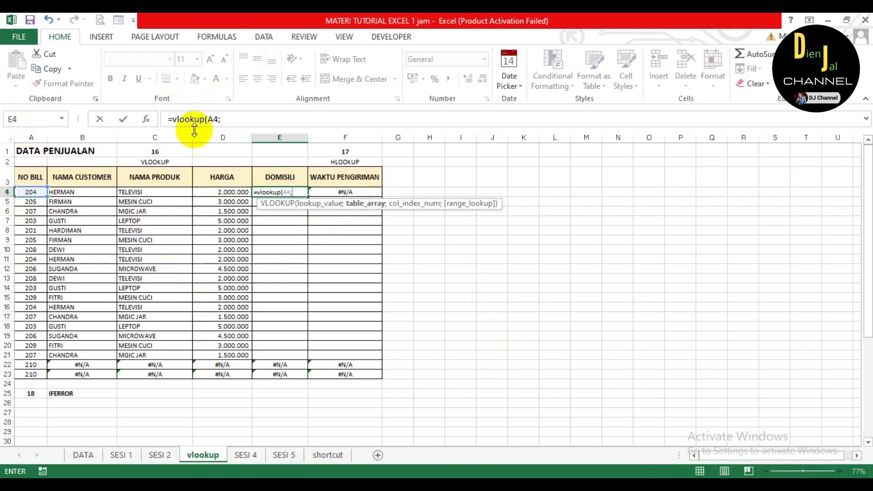
- Set the E4 formula's table array to the absolute reference range $A$34:$E$42
scroll(225, 182, "down", 5)
scroll(222, 208, "down", 3)
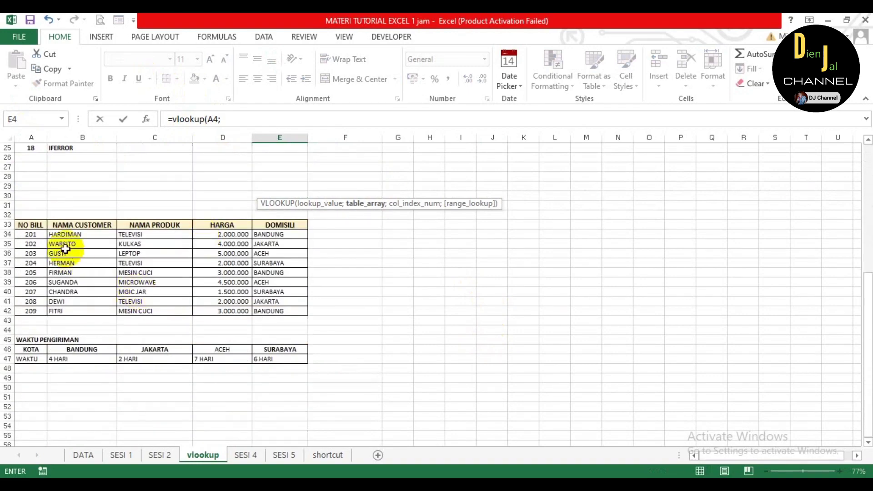
left_click(34, 236)
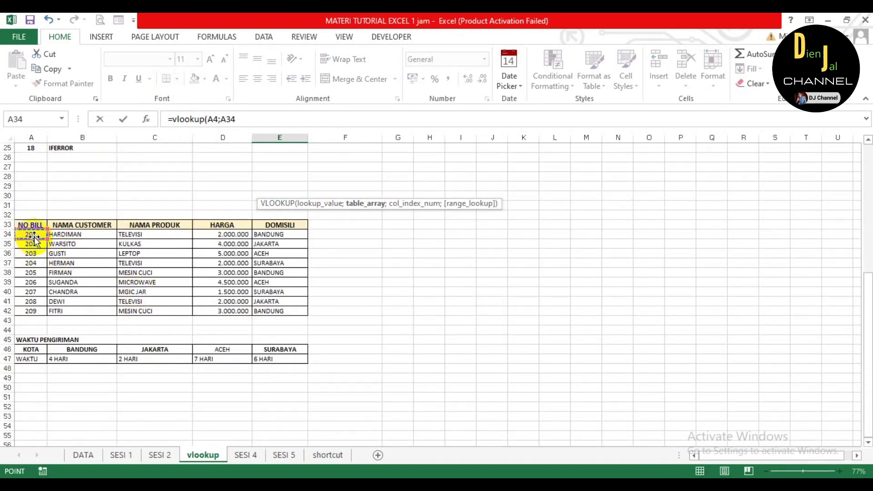
key("shift+Right")
key("shift+Right")
key("shift+Right")
key("shift+Right")
key("shift+Down")
key("shift+Down")
key("shift+Down")
key("shift+Down")
key("shift+Down")
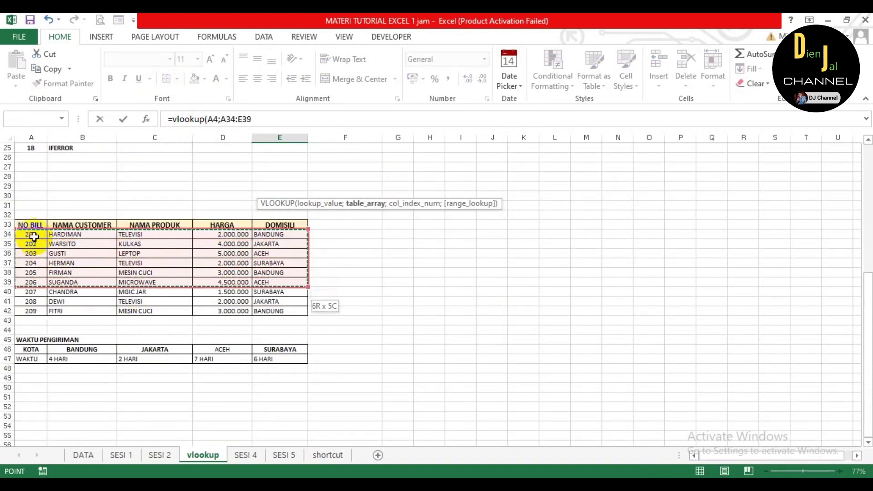
key("shift+Down")
key("shift+Down")
key("shift+Down")
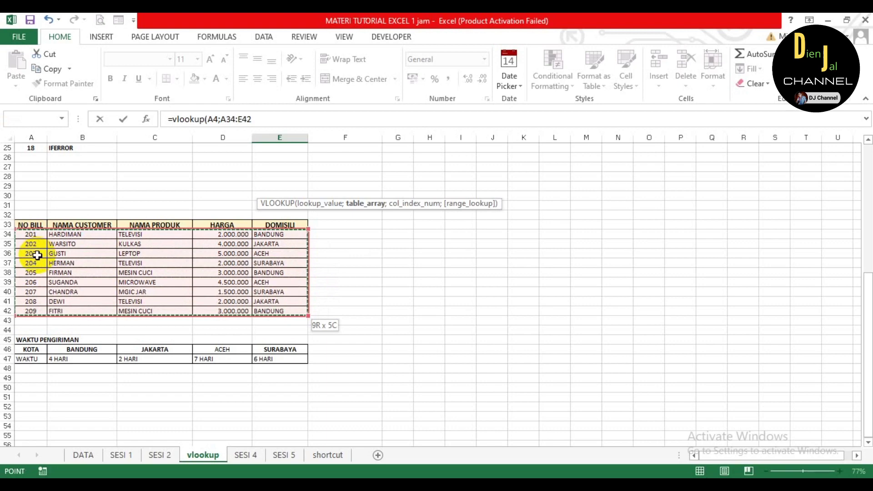
key("F4")
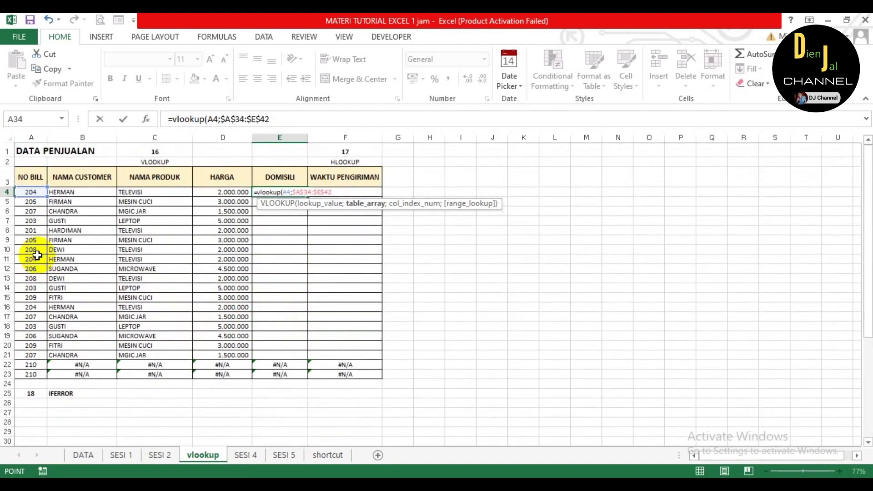
- Complete the E4 VLOOKUP with column index 5 and range lookup 0 for an exact match
type(";")
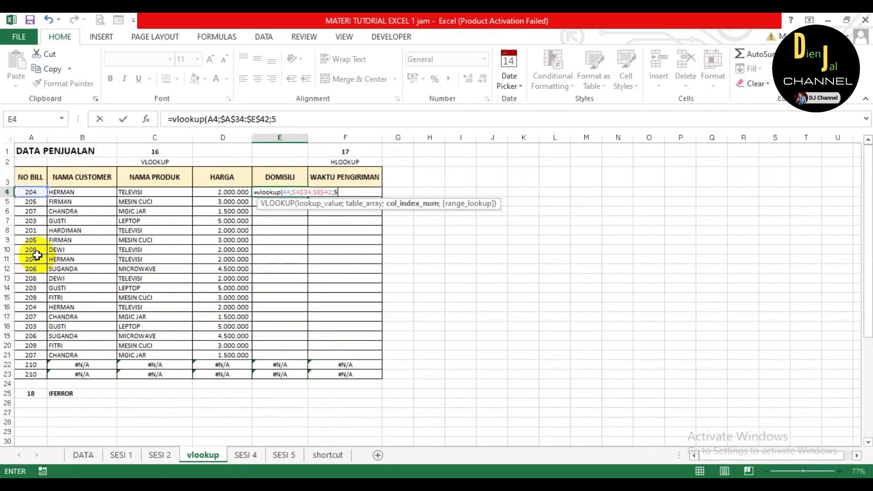
type("5;")
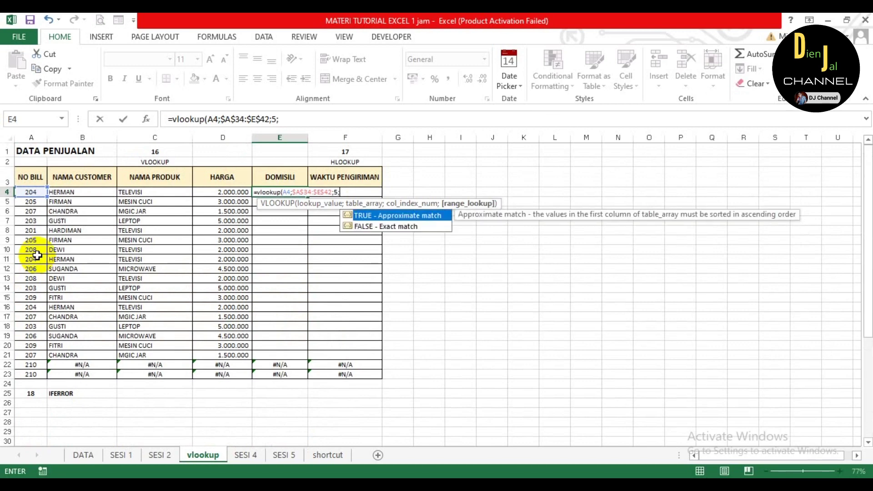
type("0)")
key("Return")
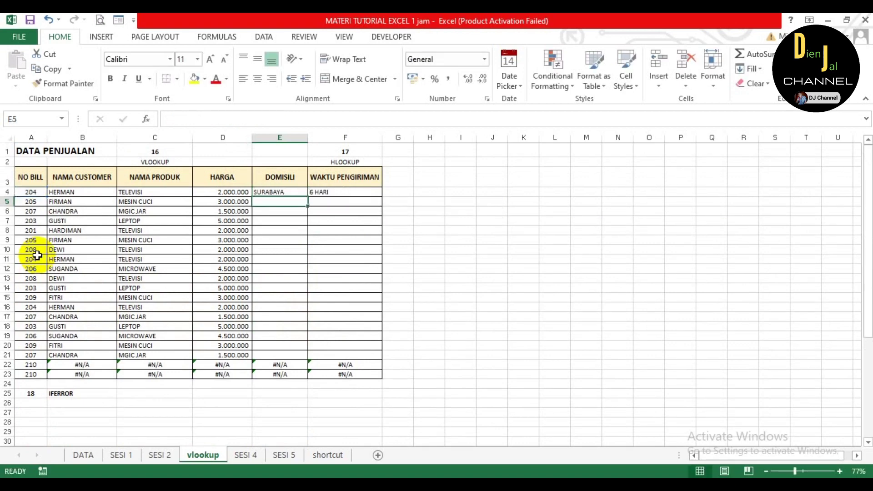
- Fill the E4 VLOOKUP formula down the DOMISILI column through E21
double_click(286, 191)
left_click(277, 251)
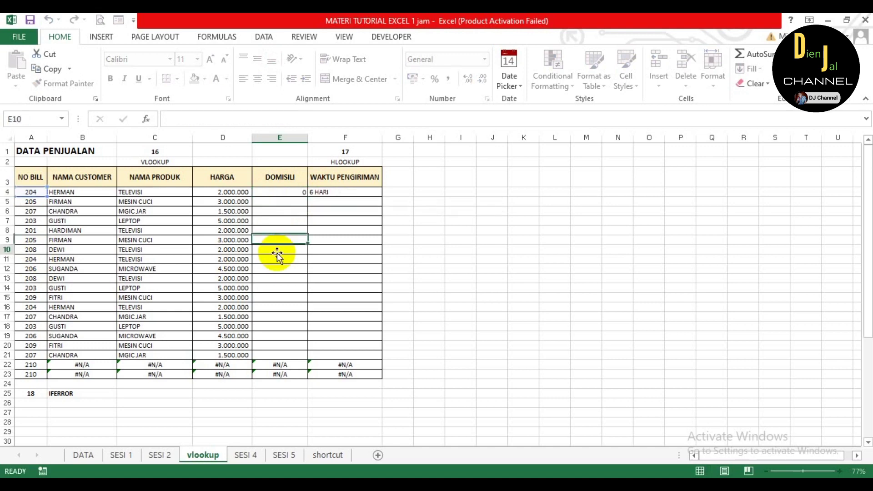
left_click(283, 192)
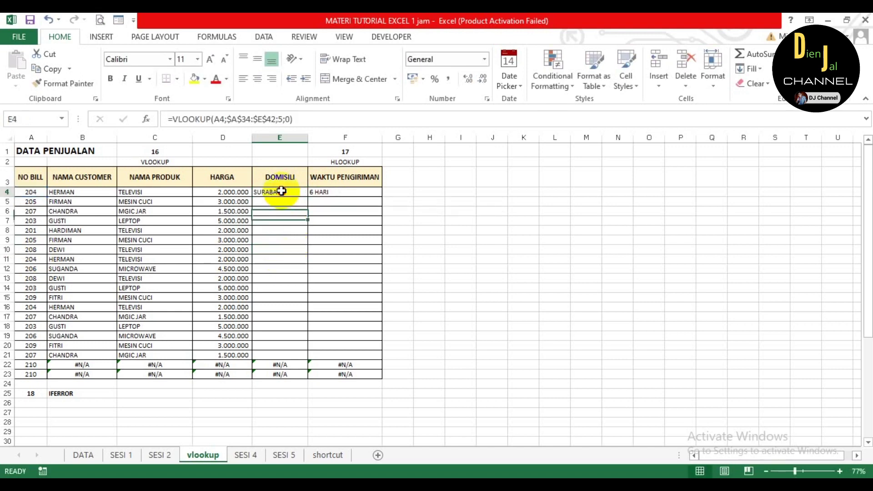
double_click(310, 196)
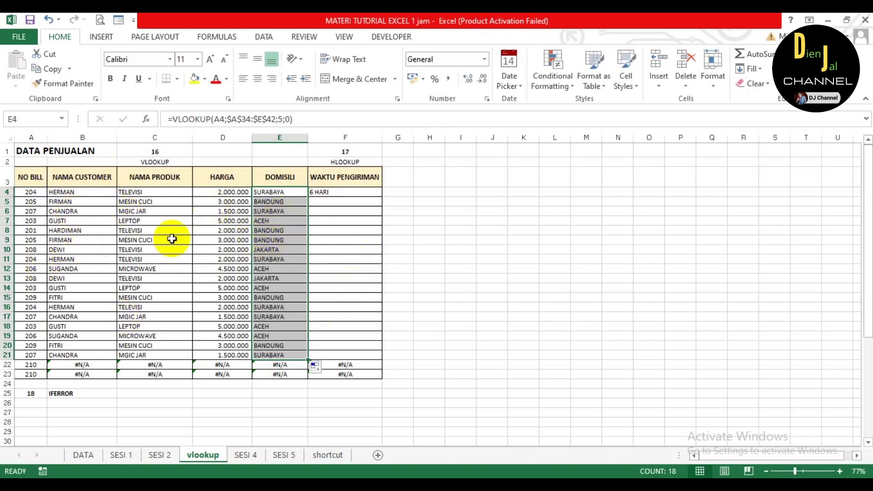
- Examine the WAKTU PENGIRIMAN column and the horizontal KOTA/WAKTU delivery-time table in rows 46 and 47 that HLOOKUP draws on
left_click(353, 223)
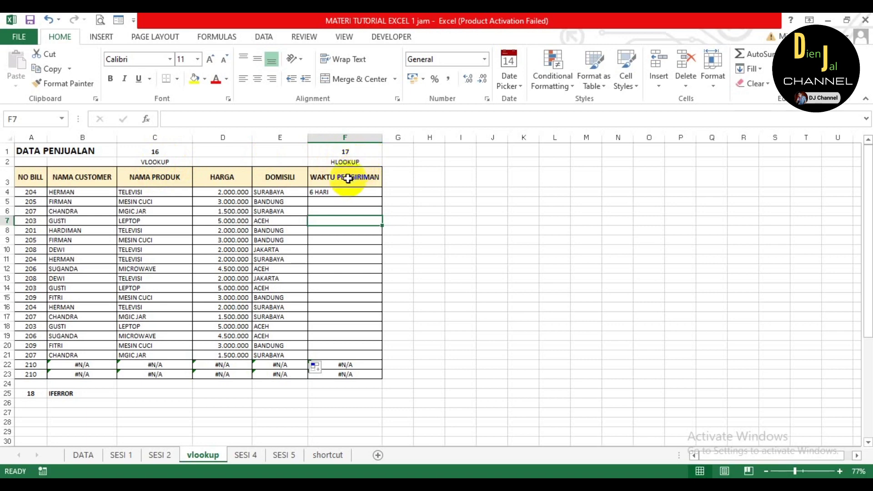
scroll(322, 279, "down", 8)
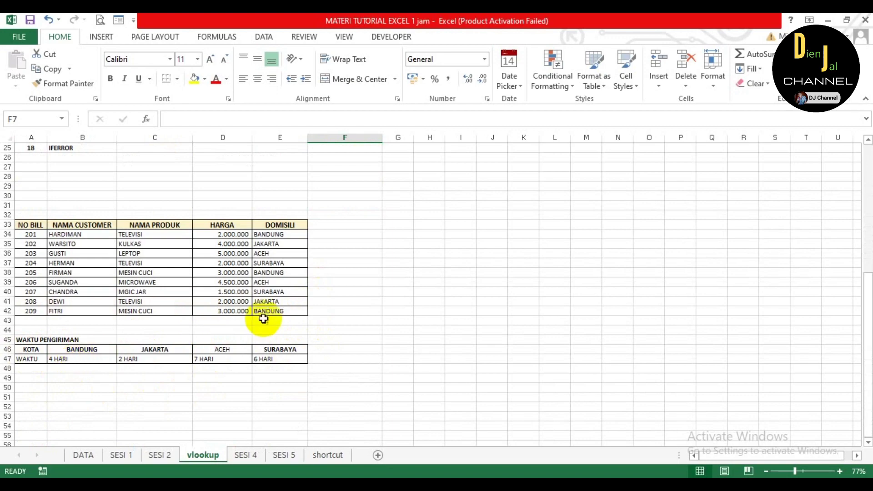
scroll(363, 211, "up", 7)
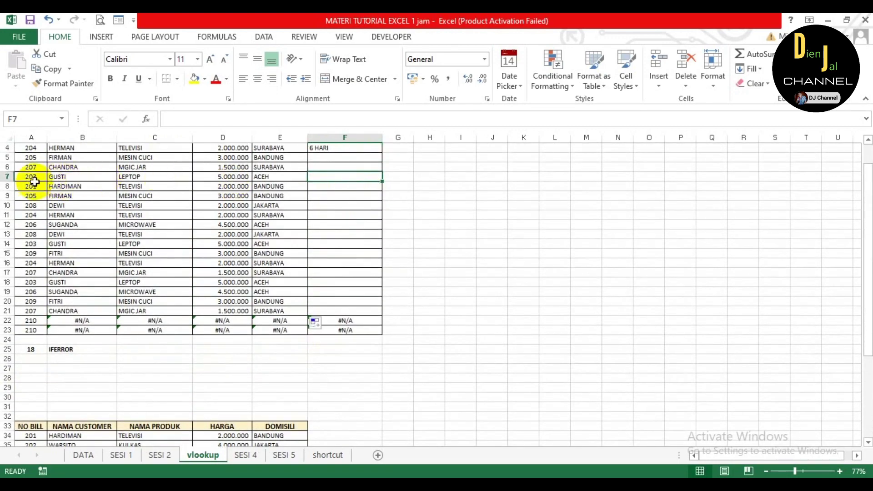
scroll(283, 177, "up", 1)
scroll(284, 177, "up", 1)
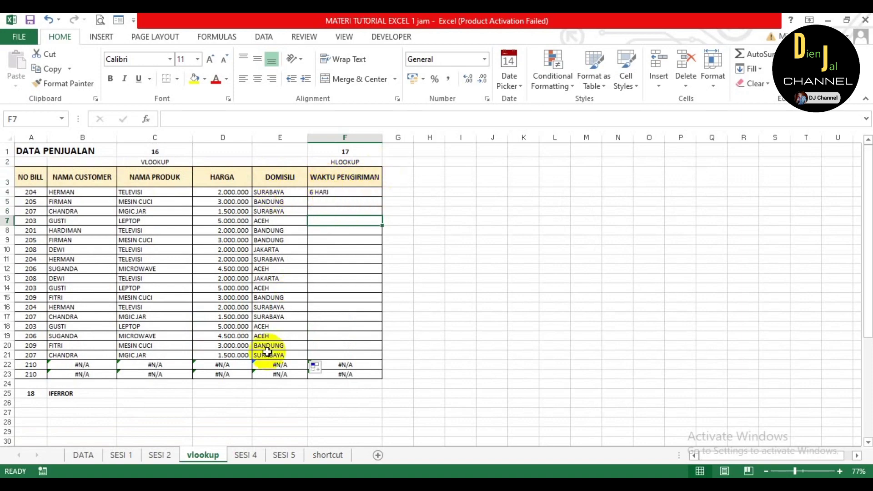
- Review the WAKTU PENGIRIMAN lookup table in rows 46 and 47 and the HLOOKUP formula in F4
scroll(182, 368, "down", 6)
scroll(181, 369, "down", 2)
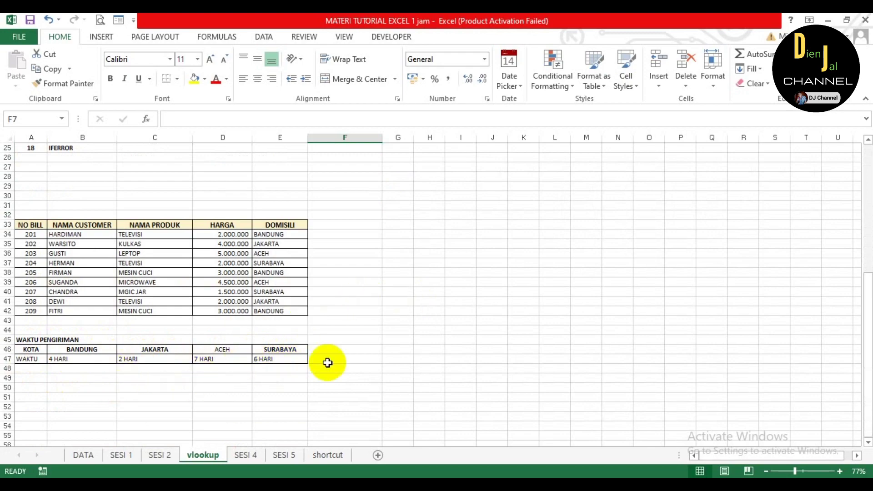
scroll(342, 287, "up", 8)
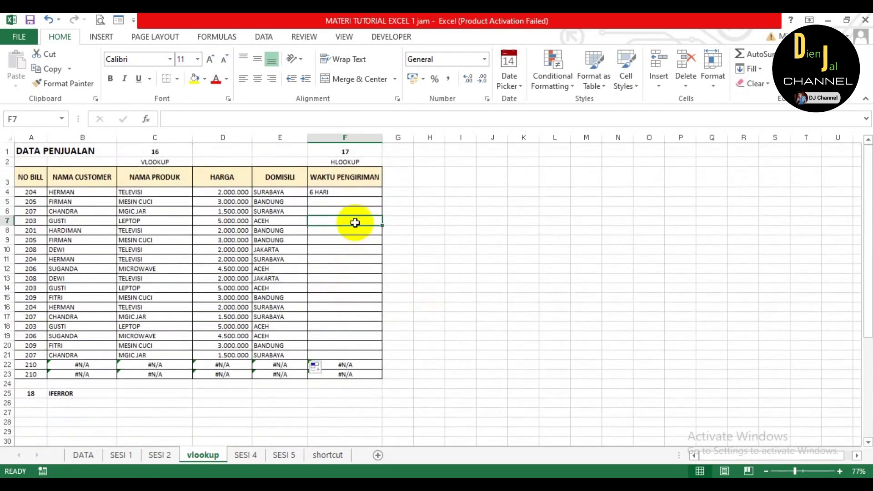
left_click(341, 193)
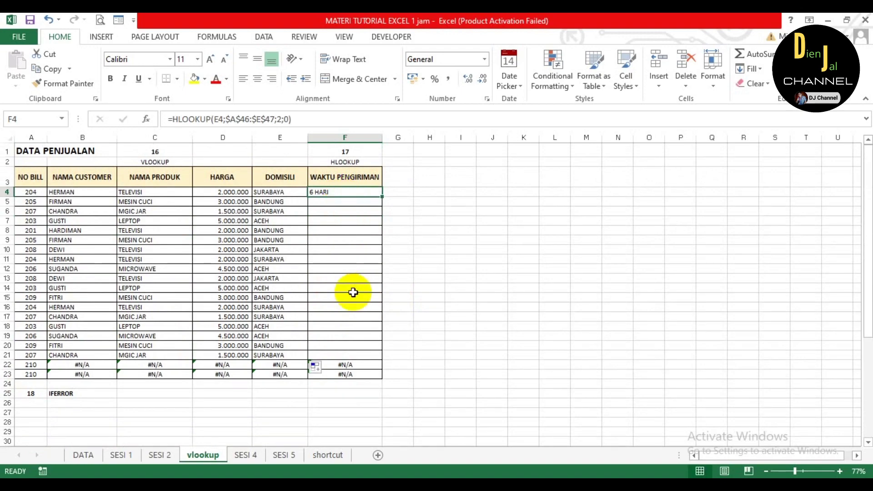
scroll(349, 295, "down", 3)
scroll(349, 296, "up", 3)
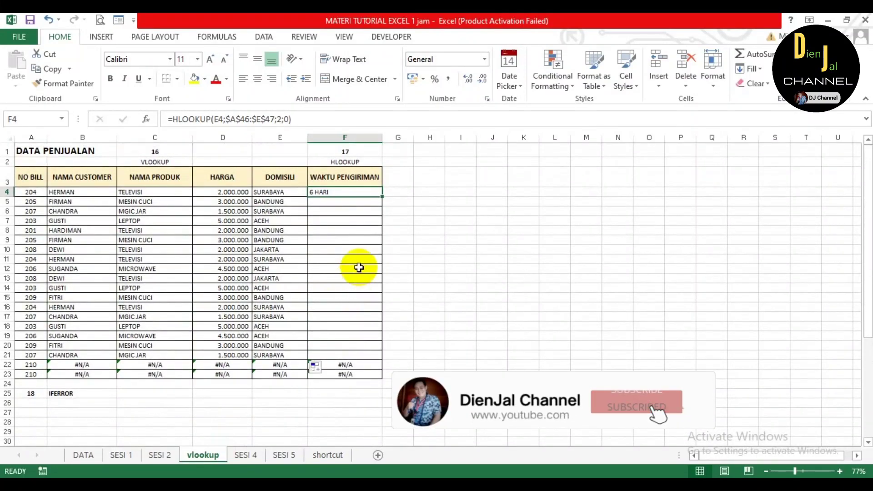
- Start an HLOOKUP formula in F5 with the DOMISILI cell E5 as the lookup value
key("Down")
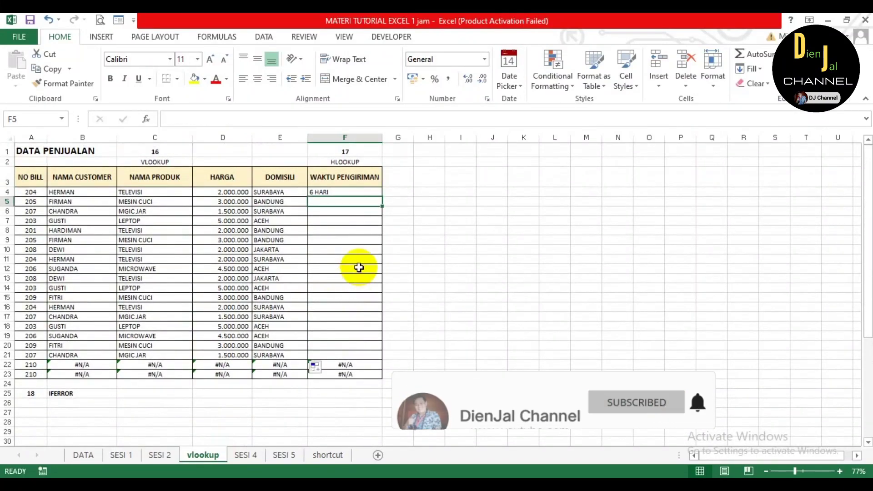
type("=")
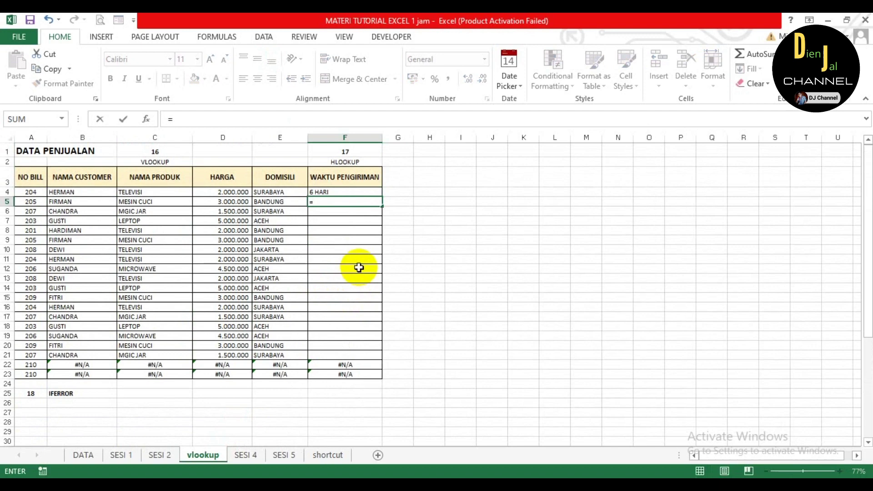
type("hlo")
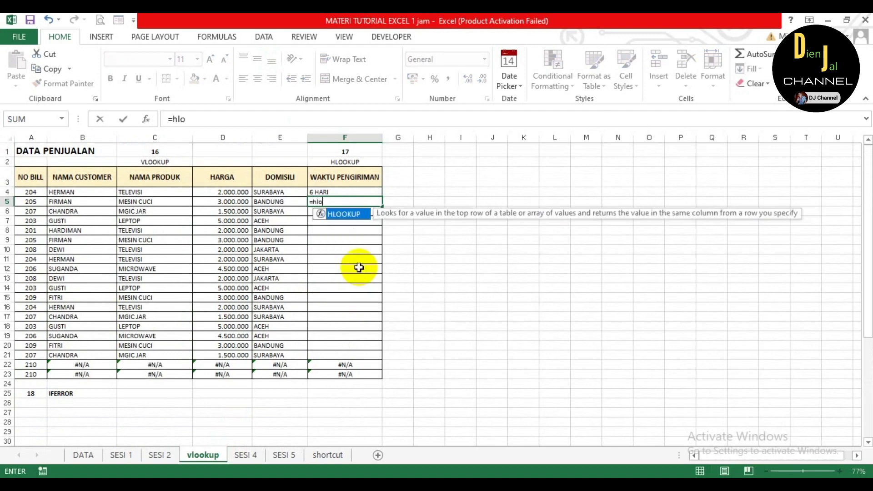
type("okup(")
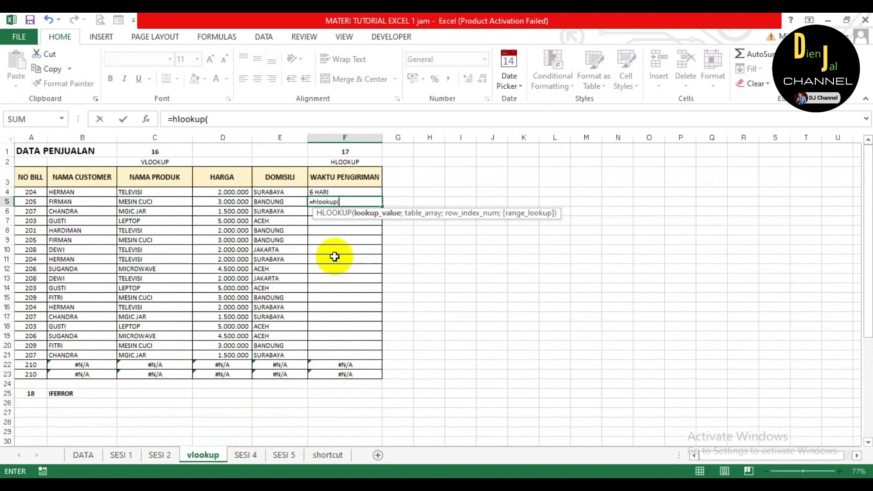
left_click(278, 202)
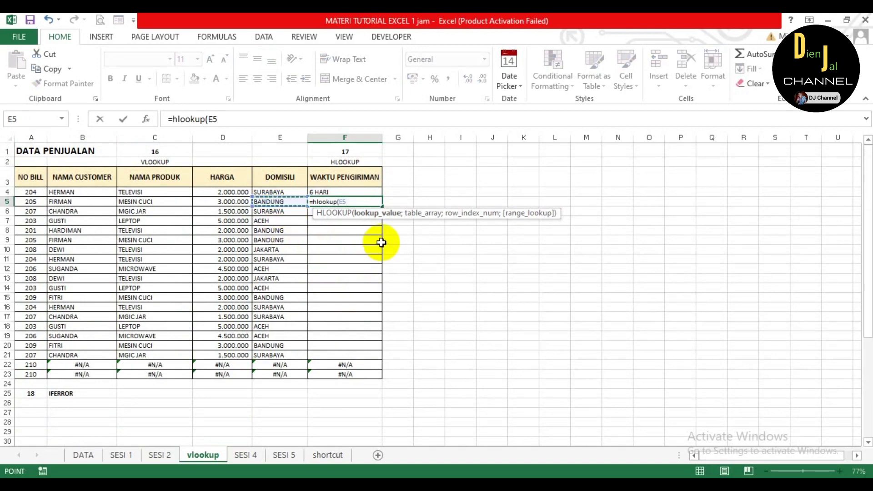
type(";")
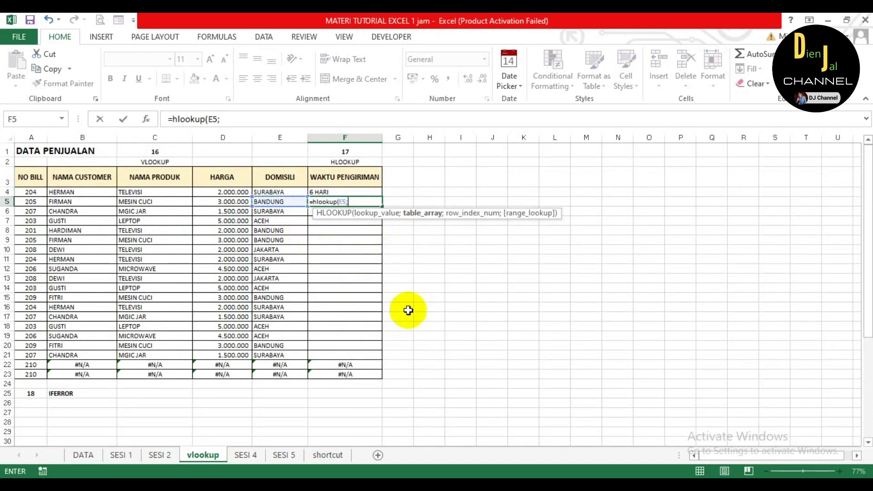
- Set the formula's table array to the WAKTU PENGIRIMAN range A46:E47
scroll(293, 314, "down", 8)
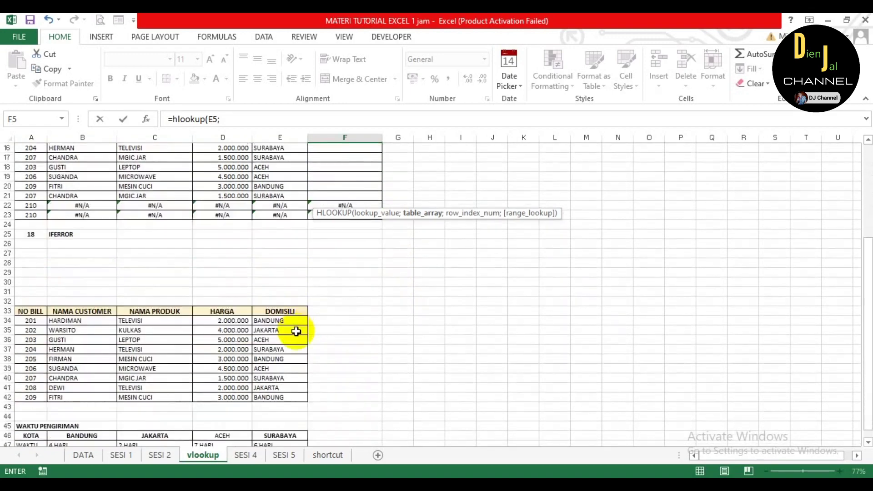
left_click(32, 348)
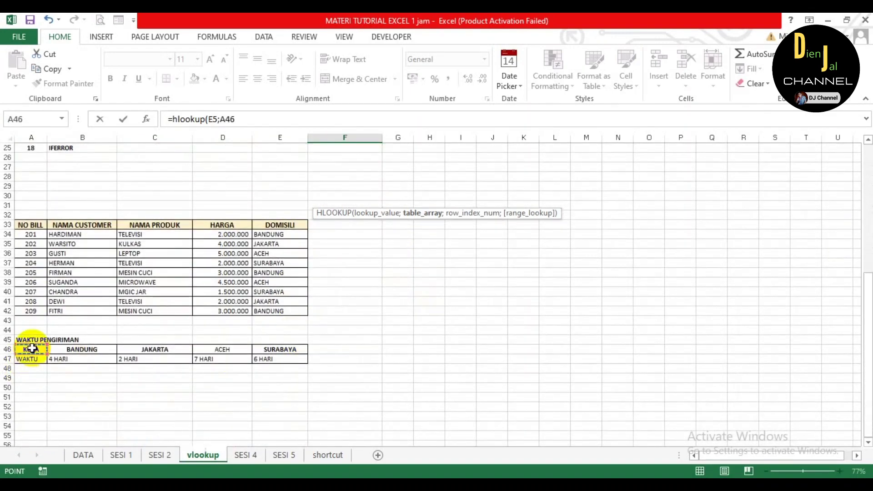
key("shift+Down")
key("shift+Right")
key("shift+Right")
key("shift+Right")
key("shift+Right")
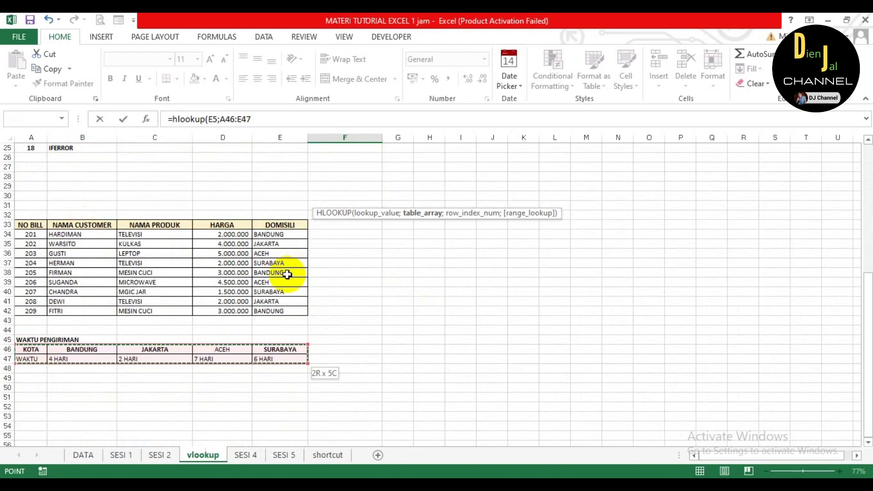
type(";")
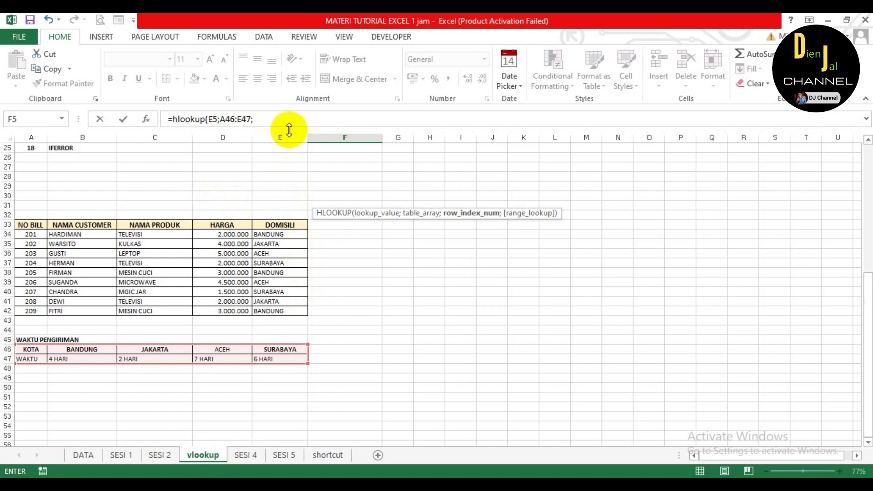
- Make the table array's end reference absolute as $E$47 and complete the F5 formula with row index 2 and range lookup 0
left_click(268, 119)
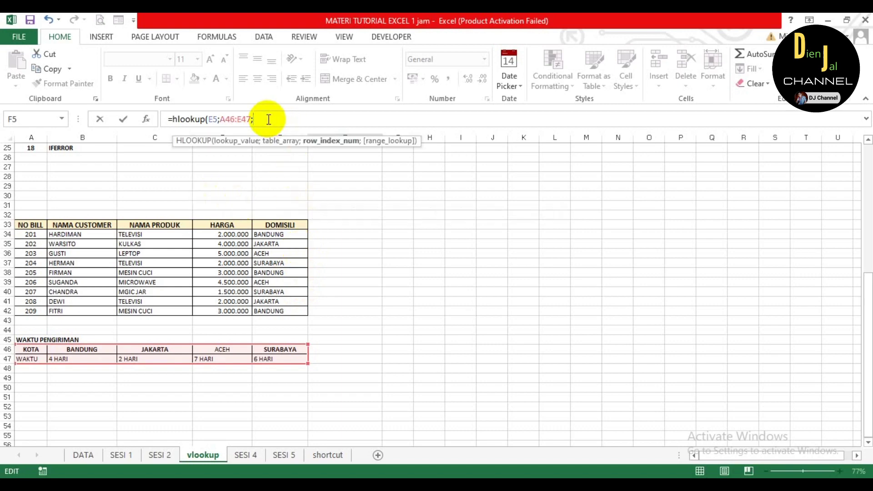
key("BackSpace")
key("F4")
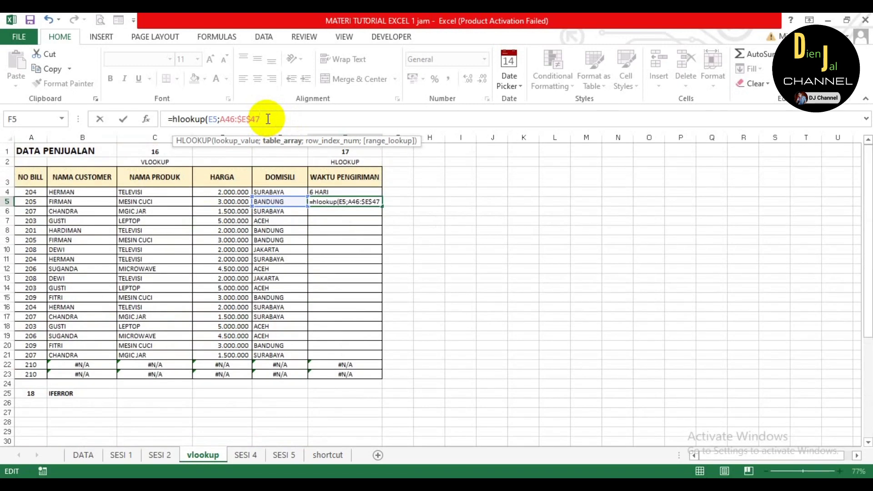
type(";2")
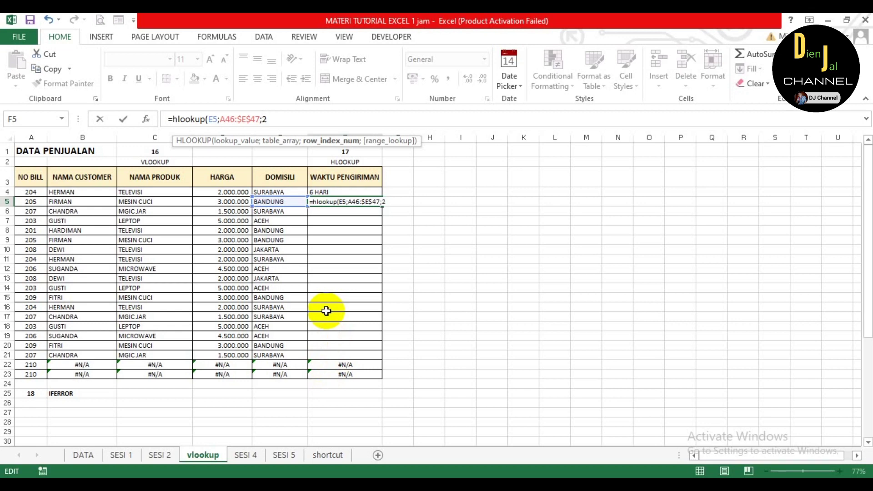
type(";")
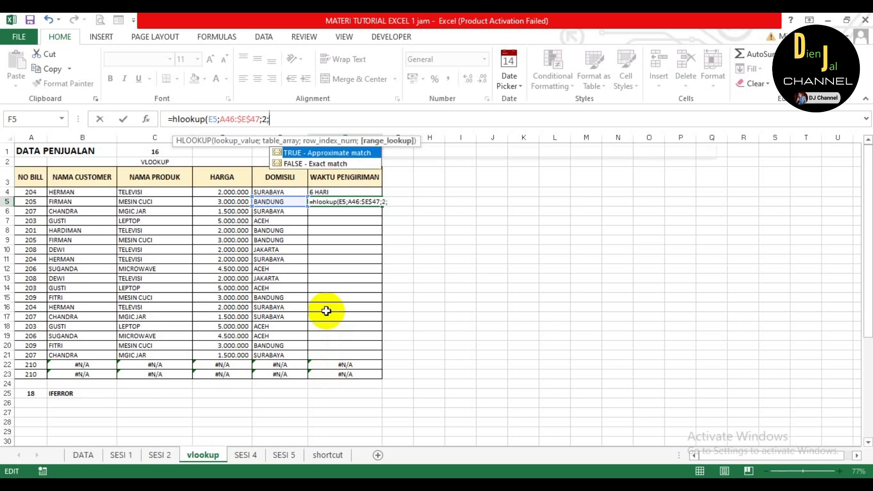
type("0)")
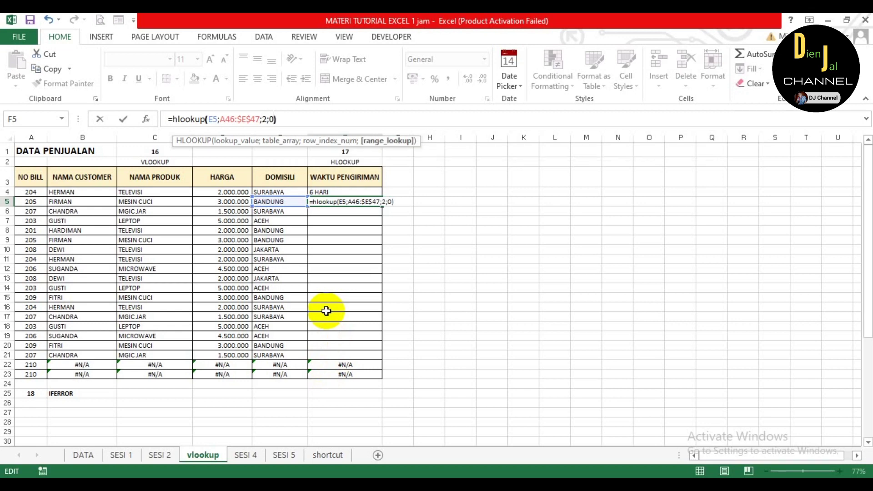
key("Return")
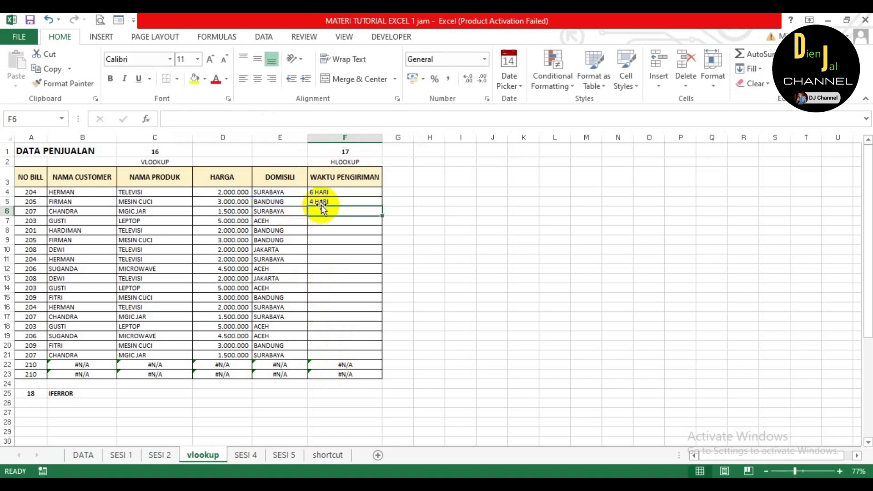
- Try filling the F5 formula down the WAKTU PENGIRIMAN column to F21, and undo the fill
left_click(321, 204)
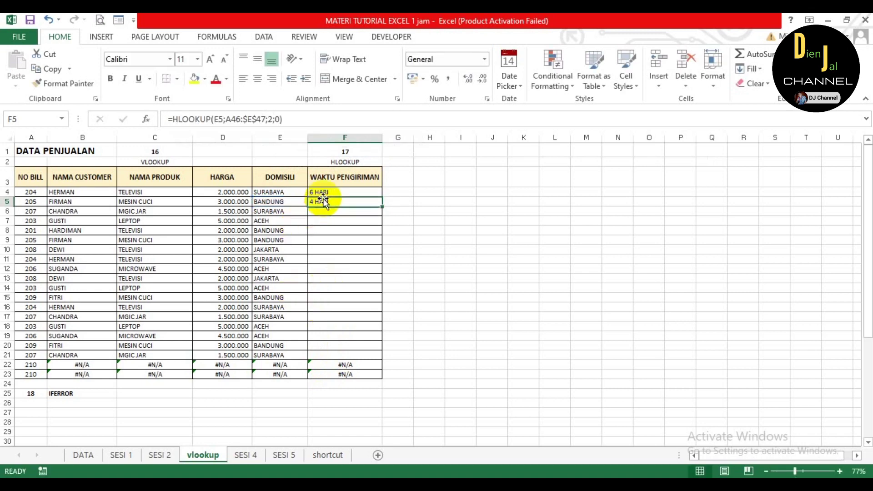
double_click(381, 207)
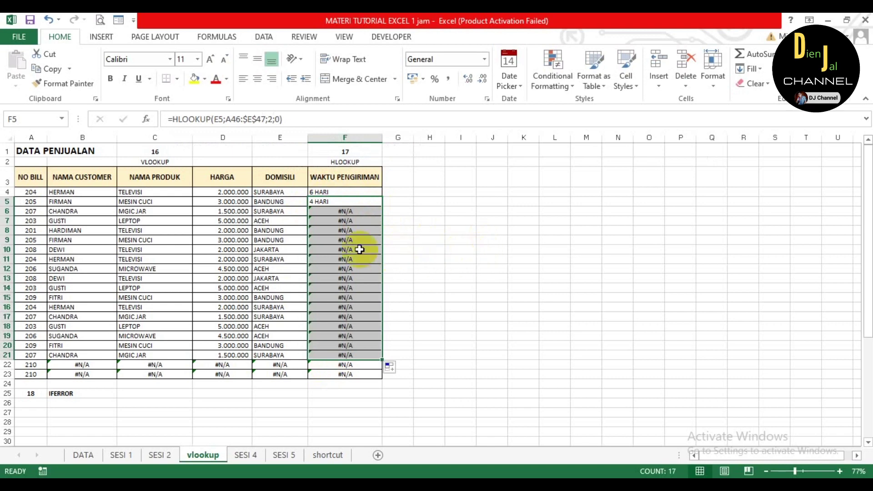
left_click(416, 289)
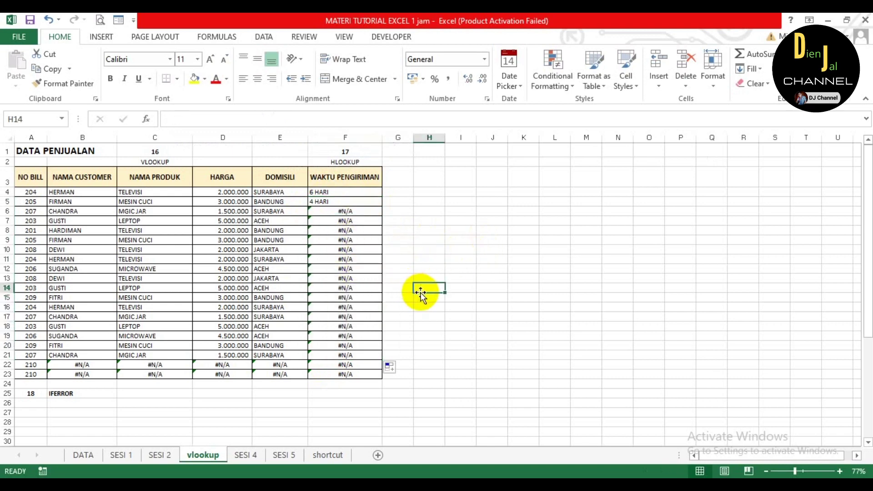
key("ctrl+z")
- Fill the HLOOKUP formula with absolute table references from F4 down to F23
left_click(347, 193)
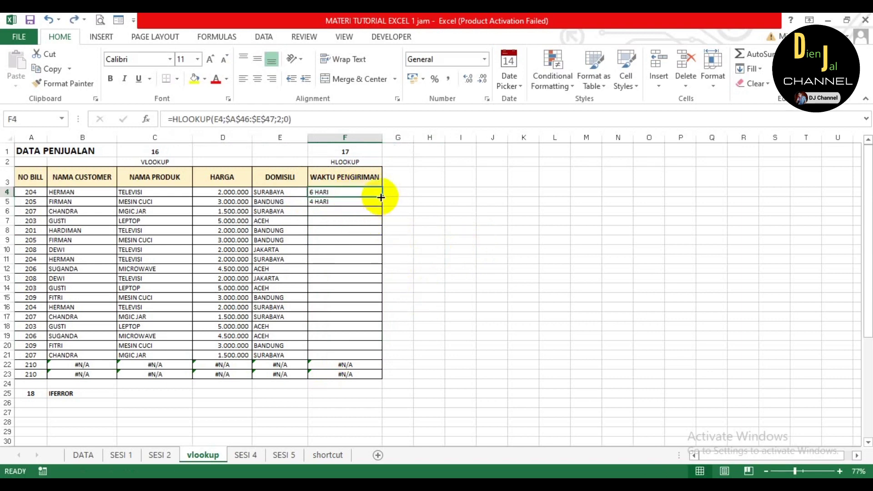
left_click_drag(381, 197, 395, 383)
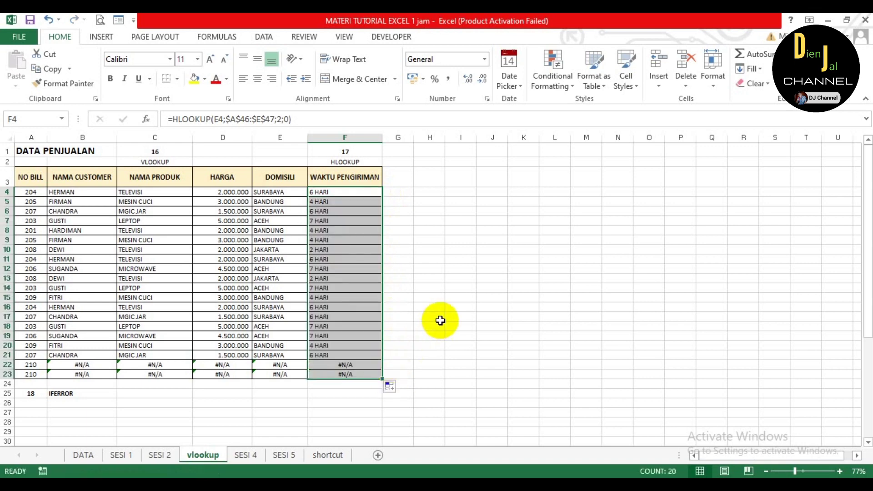
left_click(450, 306)
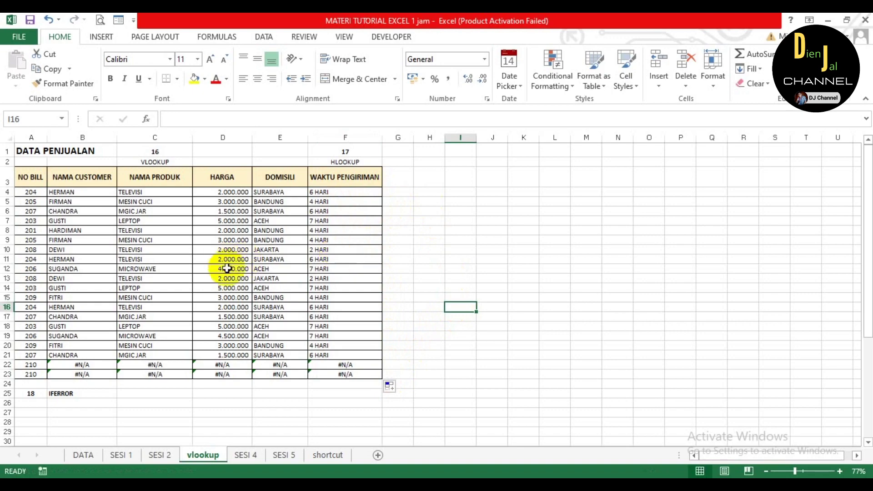
- Compare the filled WAKTU PENGIRIMAN column with the city and delivery-time table in rows 46 and 47
scroll(341, 294, "down", 3)
scroll(111, 365, "down", 8)
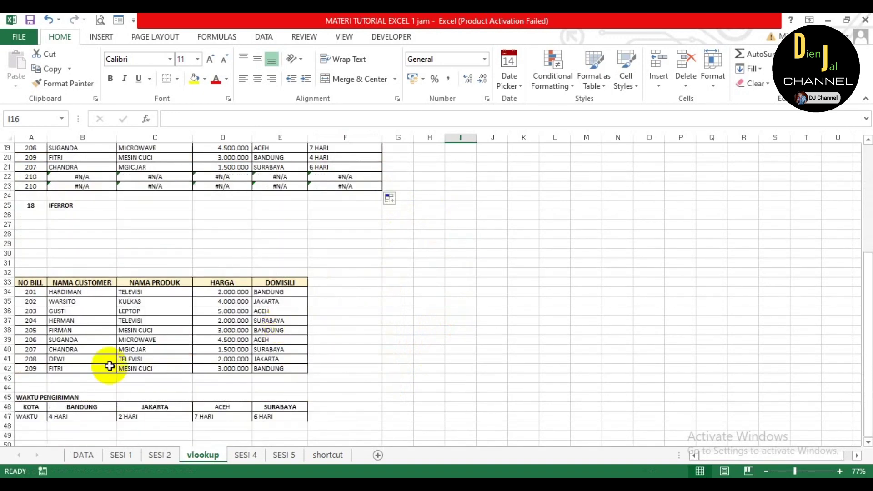
scroll(156, 272, "up", 1)
scroll(157, 273, "up", 9)
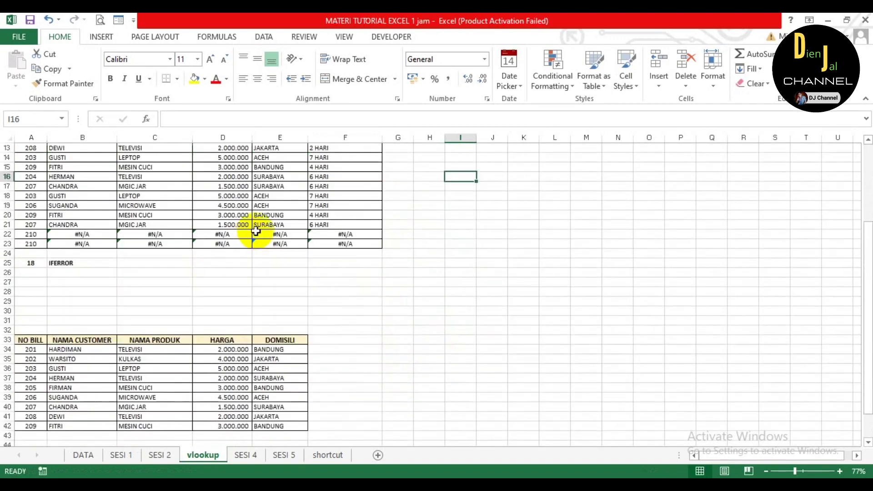
scroll(318, 186, "up", 1)
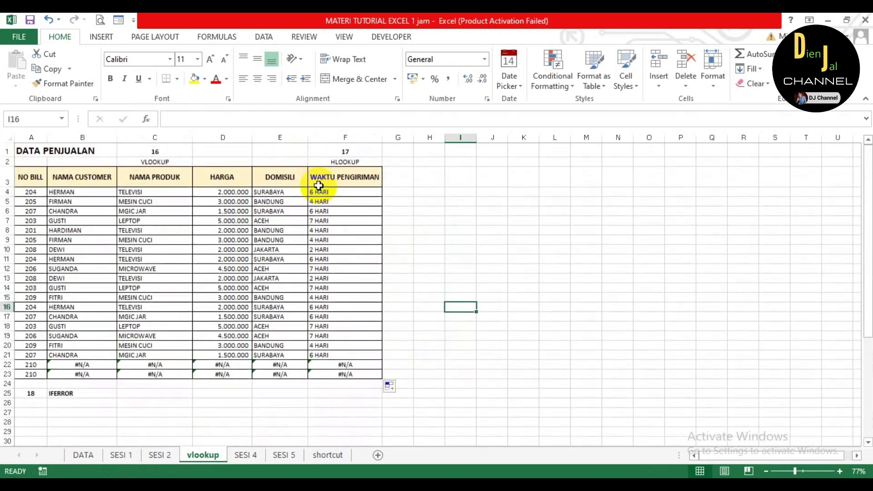
scroll(318, 221, "down", 4)
scroll(326, 234, "up", 4)
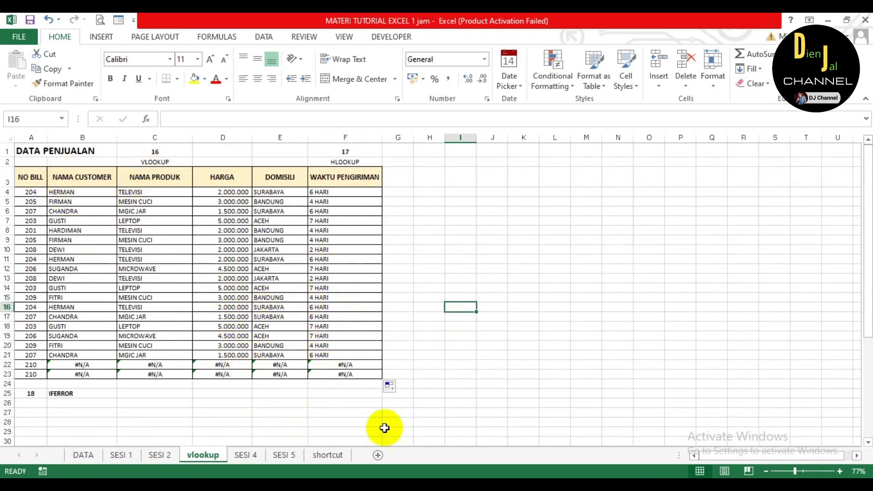
- Examine the IFERROR heading in B25, the error rows 22 and 23, and the bill reference table starting at row 33
left_click(236, 423)
key("Left")
key("Left")
key("Left")
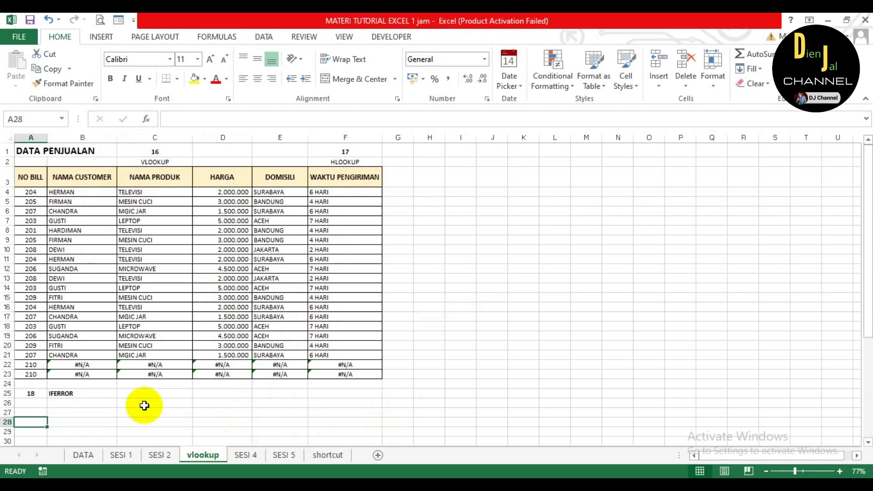
scroll(118, 396, "down", 1)
left_click(66, 349)
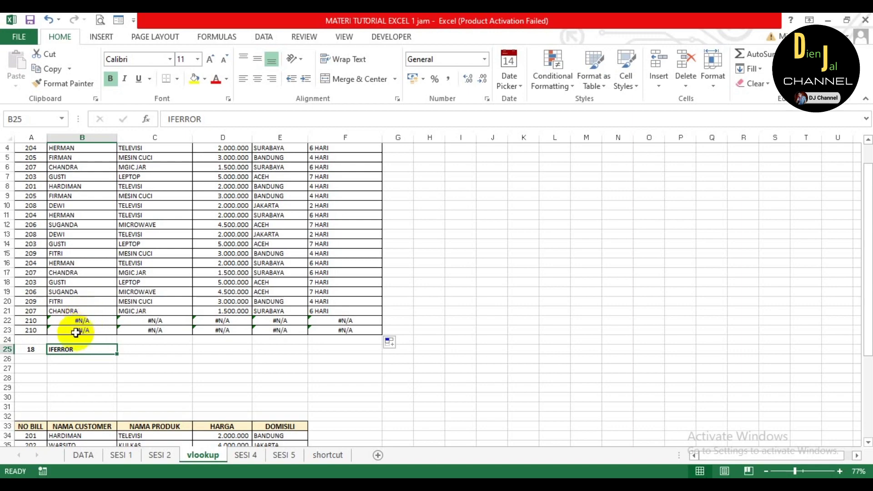
scroll(58, 227, "up", 1)
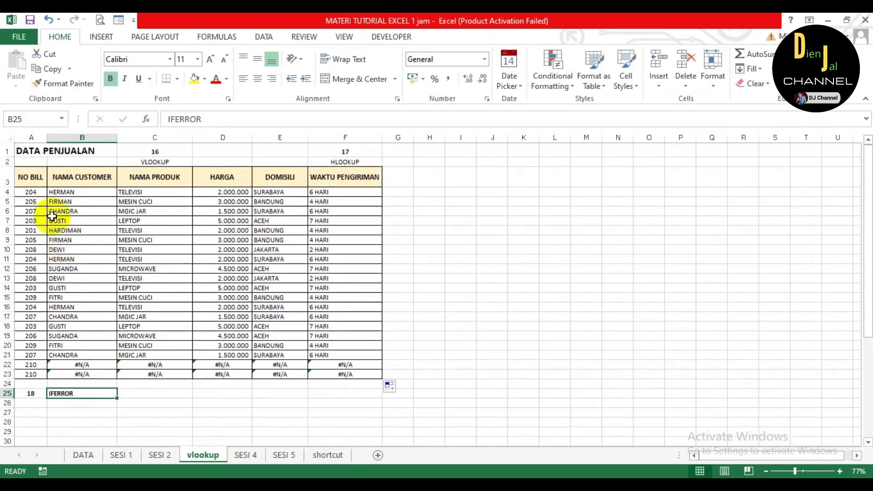
scroll(45, 347, "down", 3)
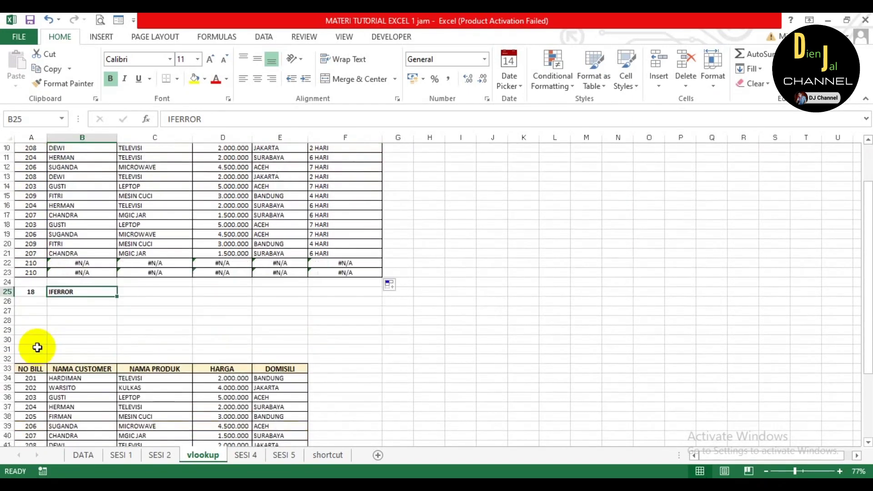
scroll(37, 350, "down", 3)
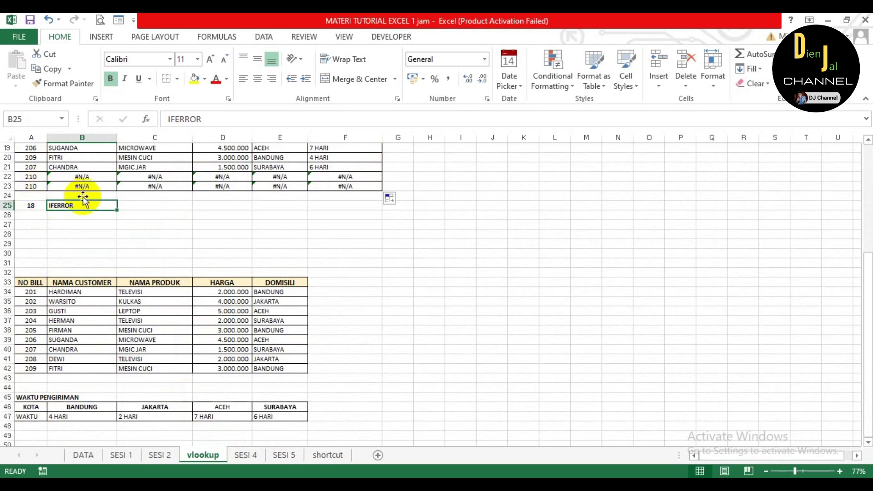
- Wrap the VLOOKUP formula in B22 in IFERROR, with "Tidak ada" as the value returned on an error
scroll(120, 192, "up", 3)
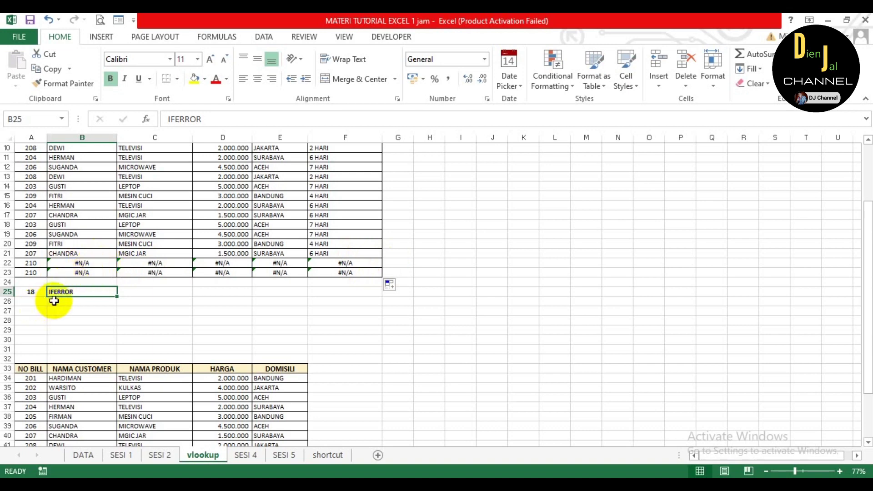
left_click(88, 265)
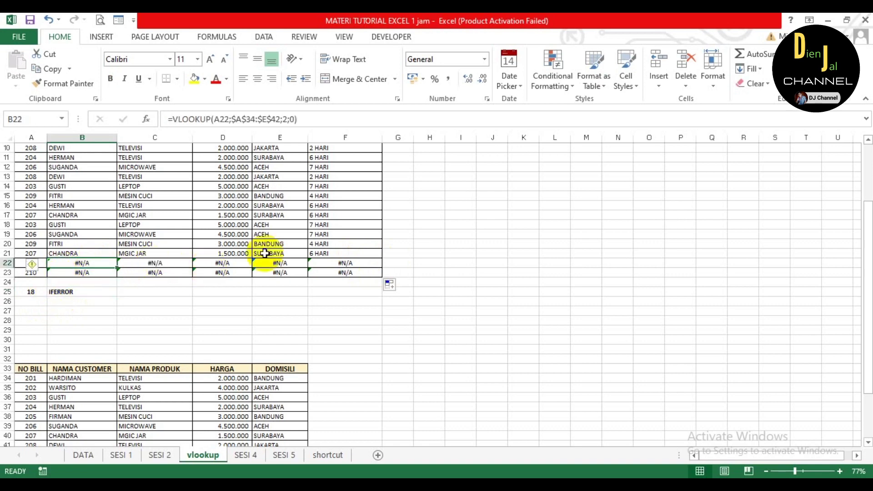
key("F2")
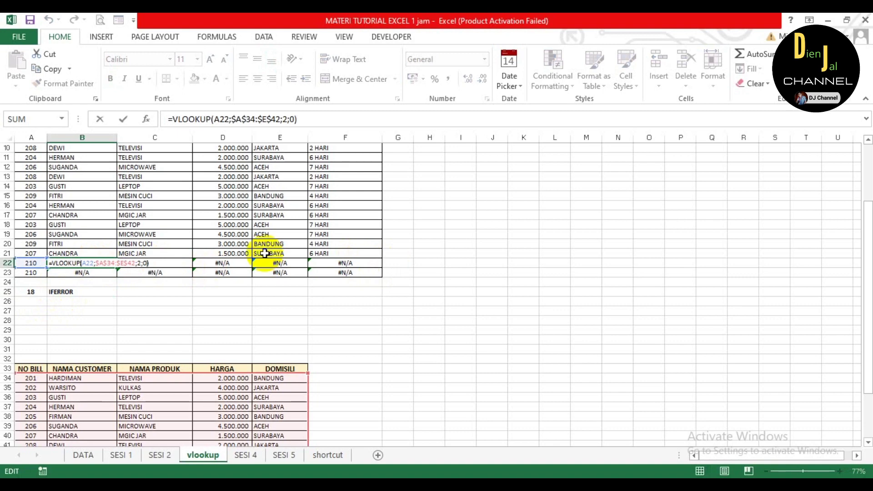
key("Left")
key("Left")
key("Left")
key("Left")
key("Left")
key("Left")
key("Left")
key("Left")
key("Left")
type("if")
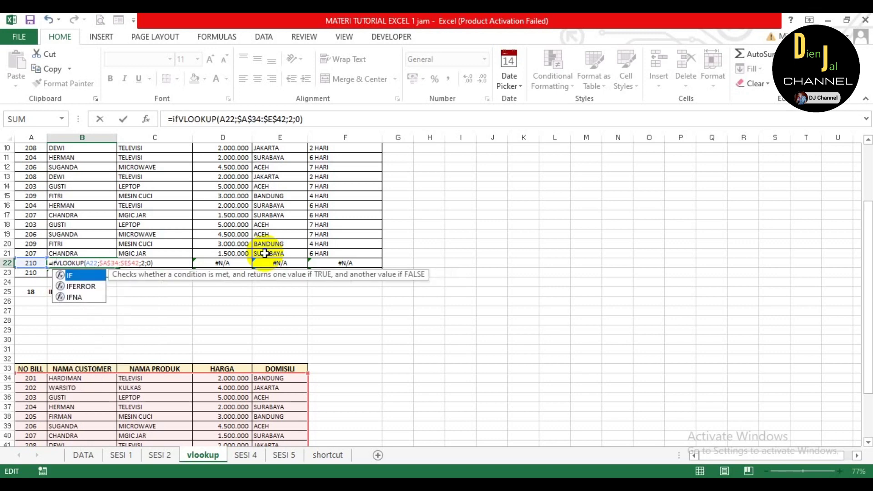
type("error")
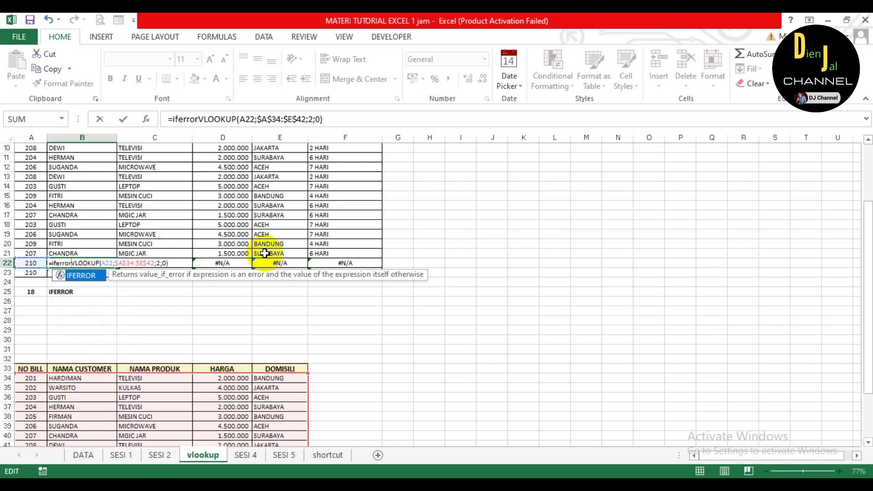
type("(")
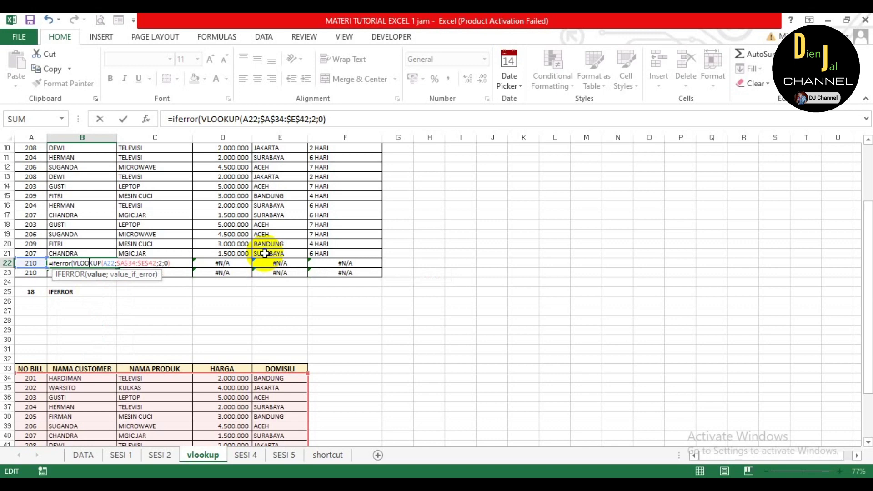
key("Right")
key("Right")
key("Right")
key("Right")
key("Right")
key("Right")
key("Right")
key("Right")
key("Right")
key("Right")
key("Right")
key("Right")
key("Right")
key("Right")
key("Right")
key("Right")
key("Right")
key("Right")
key("Right")
type(";")
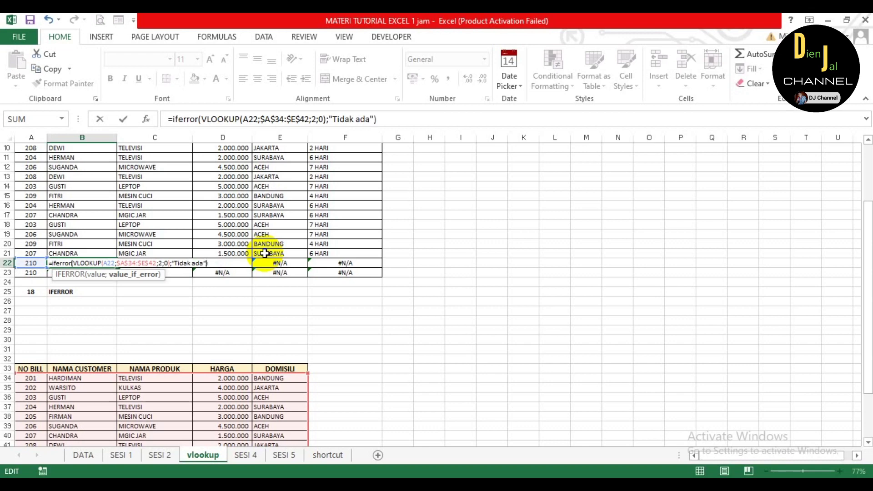
key("Return")
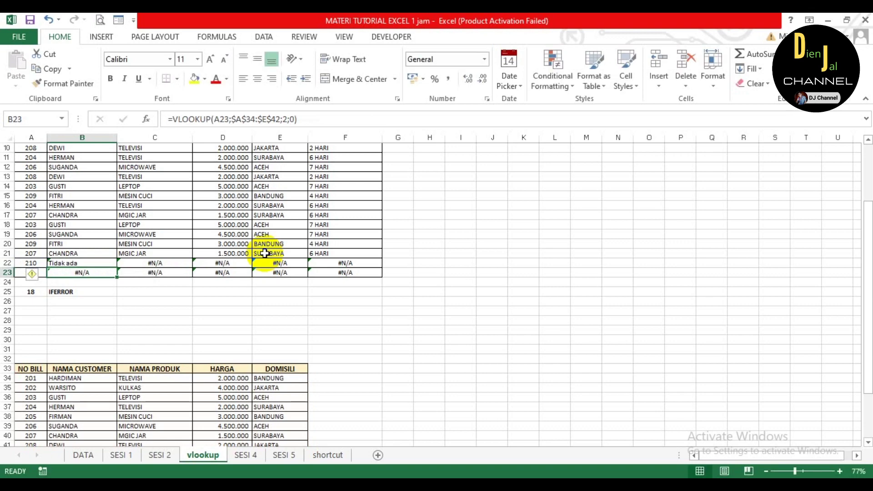
- Copy the IFERROR formula from B22 into B23
left_click(105, 262)
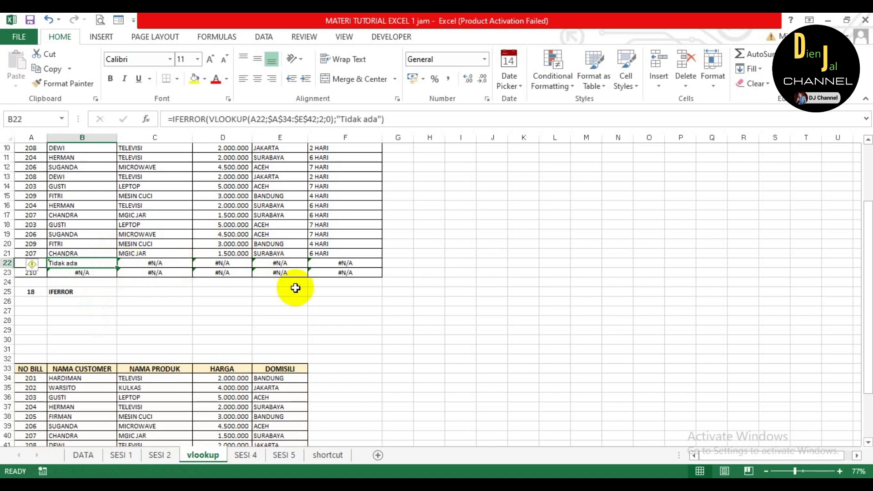
key("ctrl+c")
key("Down")
key("Return")
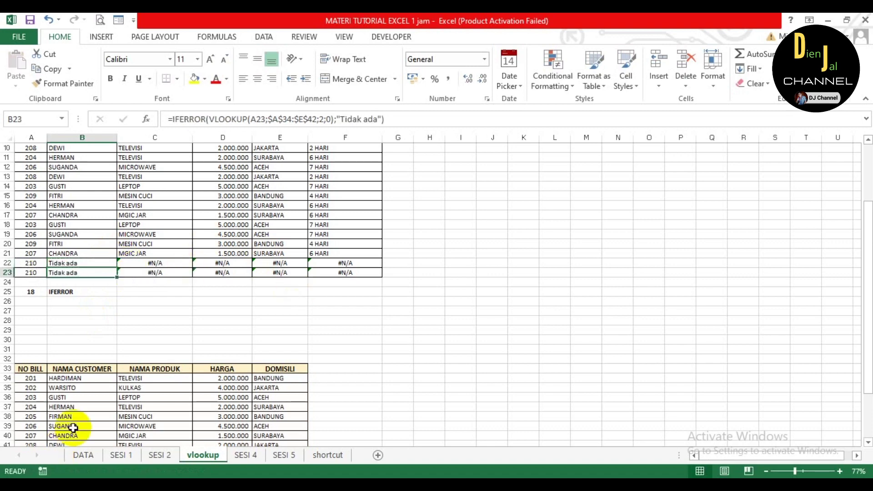
- Copy the IFERROR formula from B22 into C22 in the NAMA PRODUK column
left_click(155, 264)
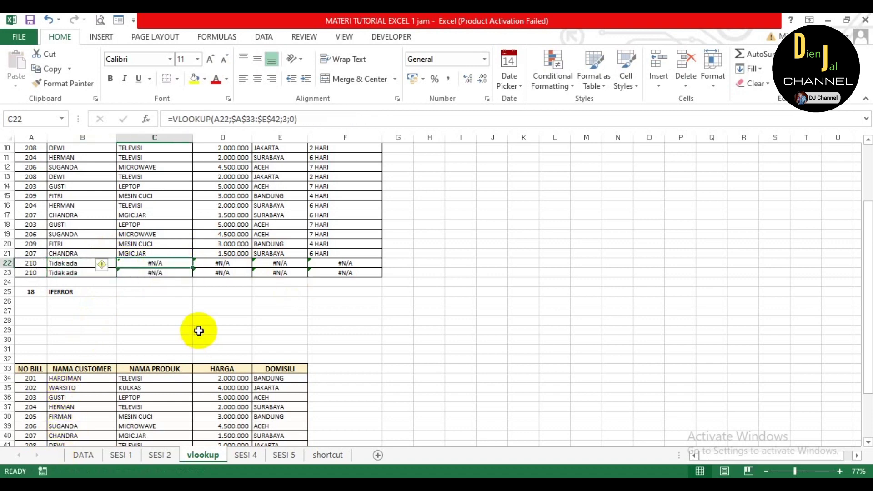
key("Left")
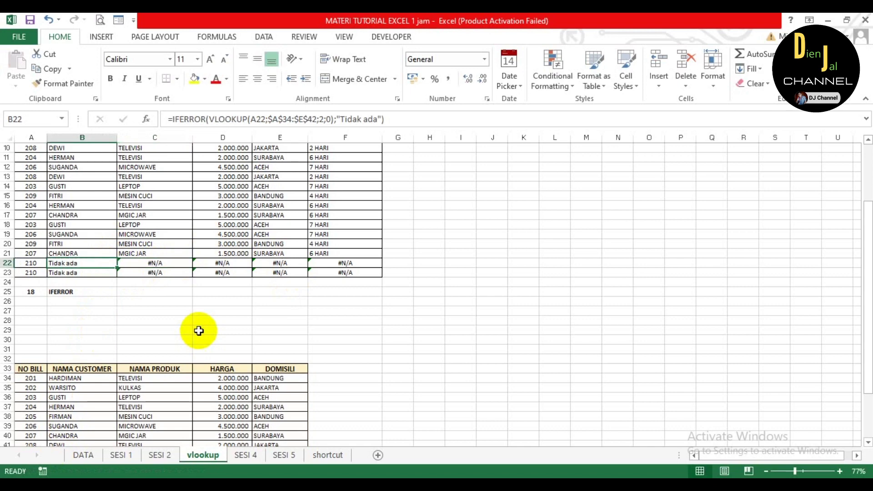
key("ctrl+c")
key("Right")
key("Return")
key("Down")
key("Up")
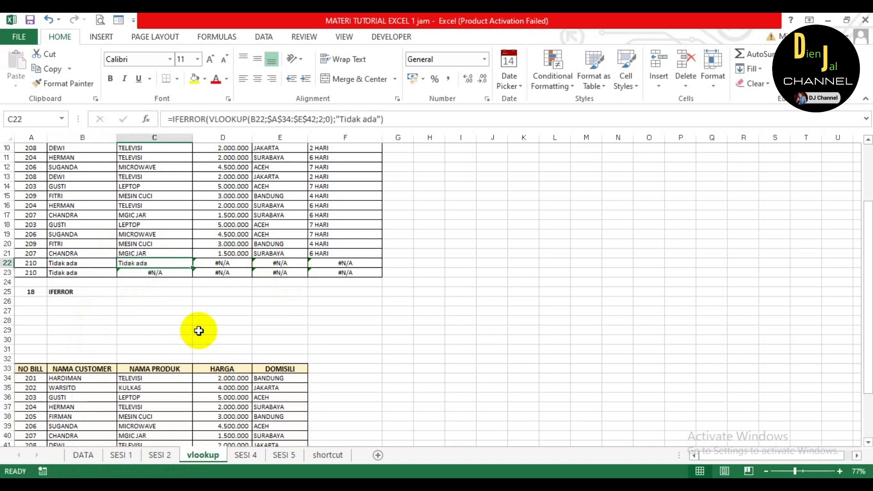
- Copy the IFERROR formula from C22 across the remaining error cells D22:F22
key("Right")
key("shift+Right")
key("shift+Right")
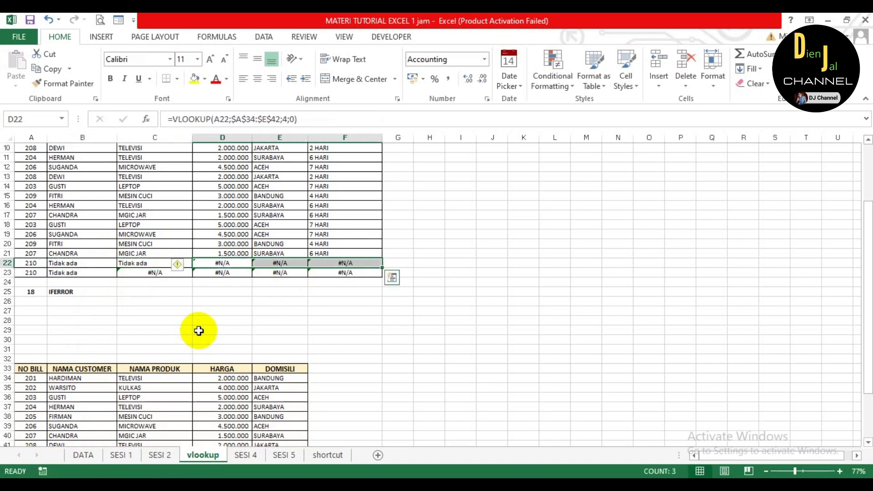
key("Left")
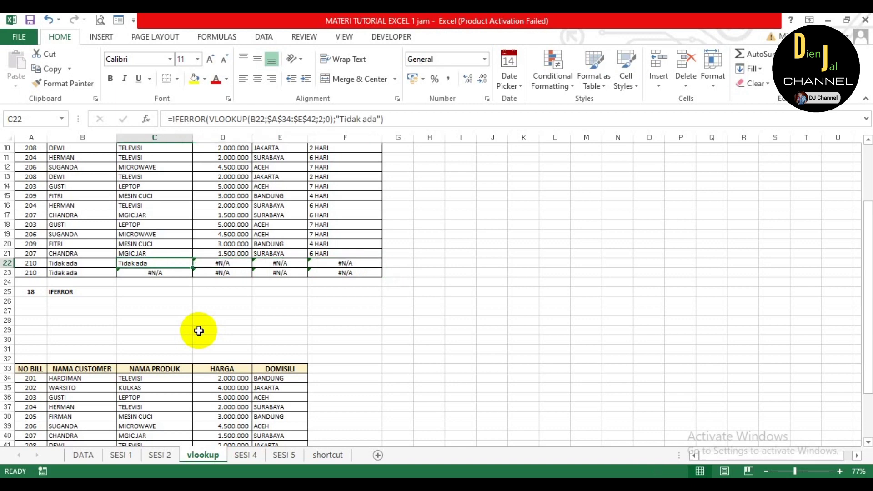
key("ctrl+c")
key("Right")
key("shift+Right")
key("shift+Right")
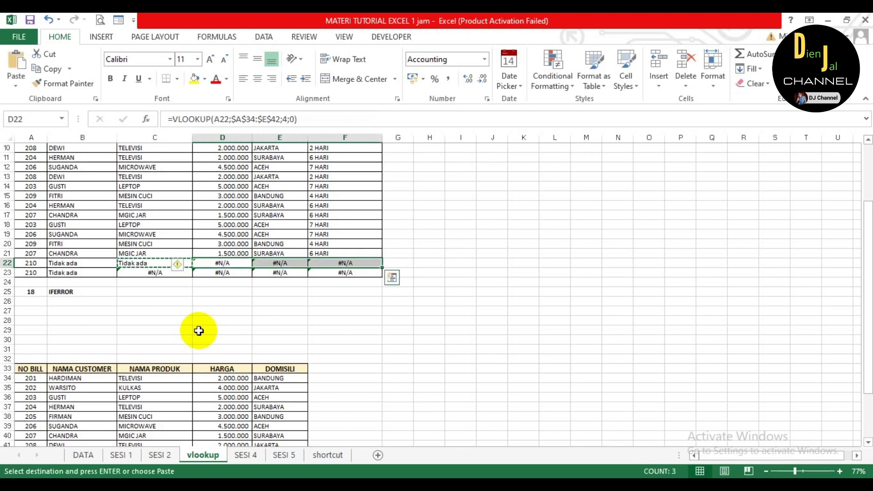
key("ctrl+v")
key("Down")
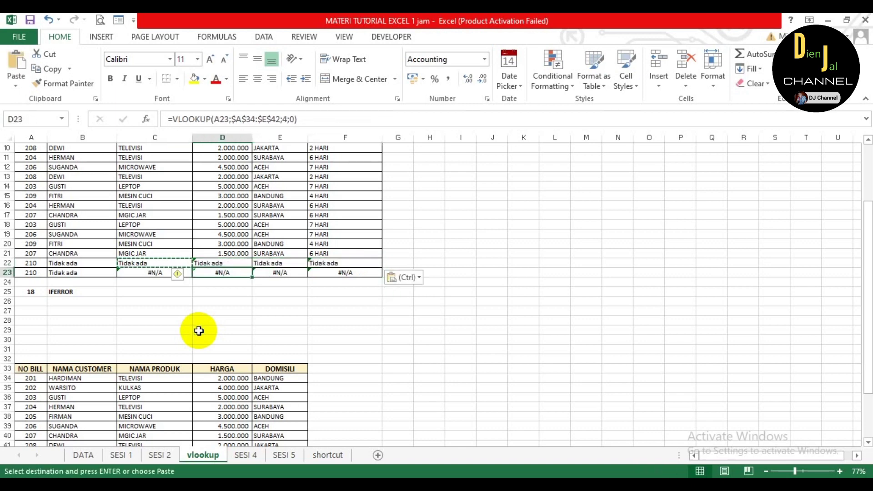
- Copy the IFERROR formulas in C22:F22 into C23:F23 of the row below
key("Left")
key("Up")
key("shift+Right")
key("shift+Right")
key("shift+Right")
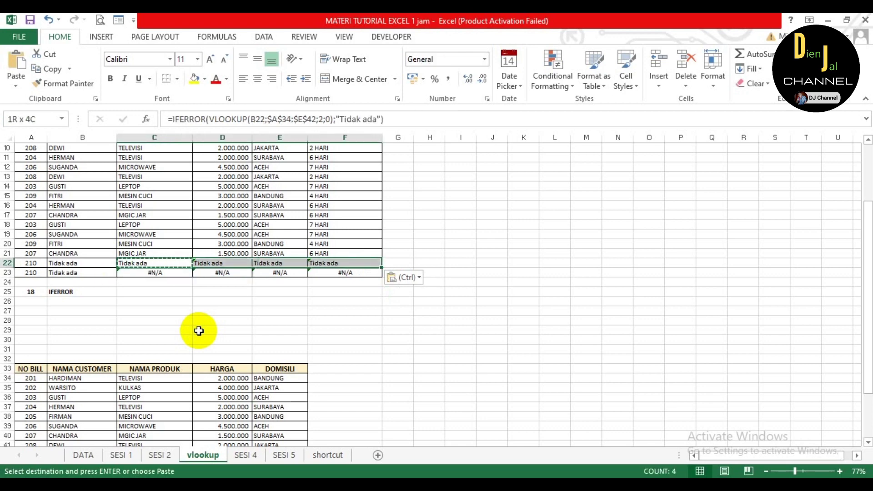
key("Down")
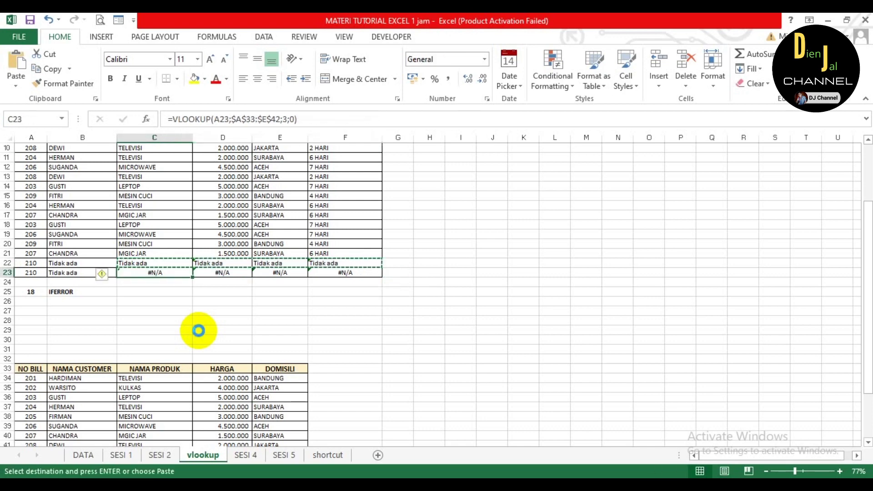
key("shift+Right")
key("shift+Right")
key("shift+Right")
key("Return")
key("Up")
key("Up")
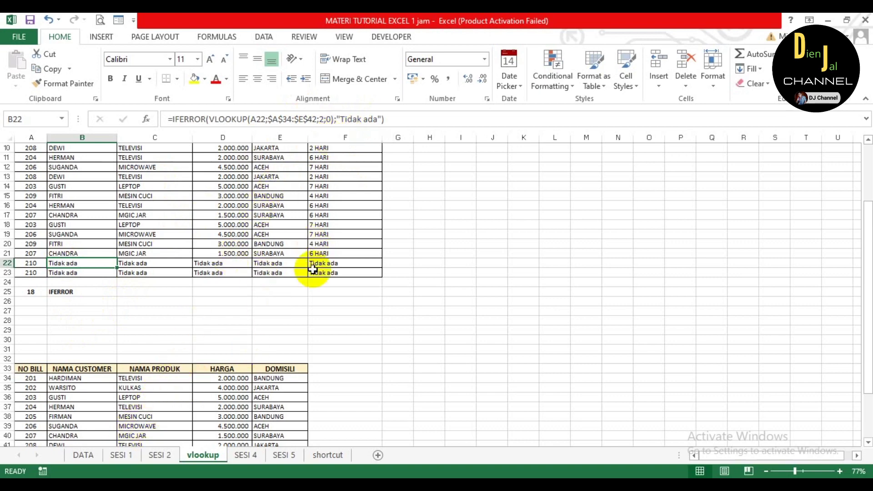
- Check the function list on the DATA sheet, and open the SESI 4 sheet
scroll(272, 305, "up", 3)
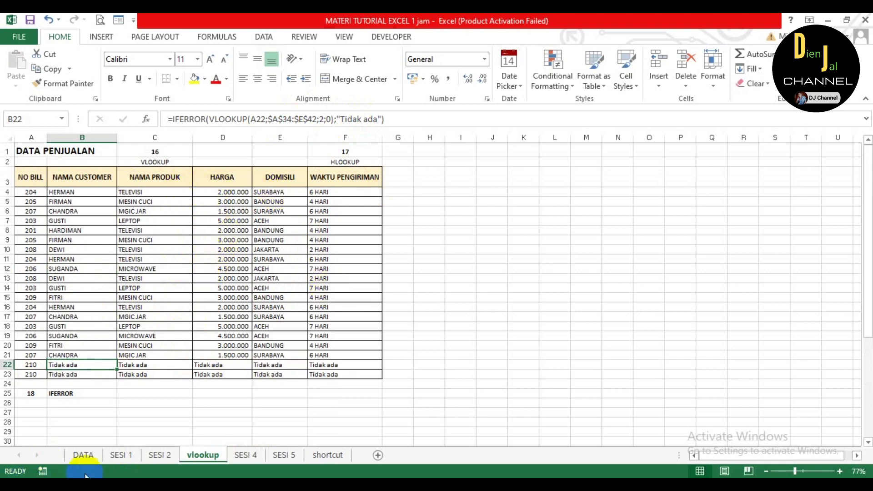
left_click(83, 455)
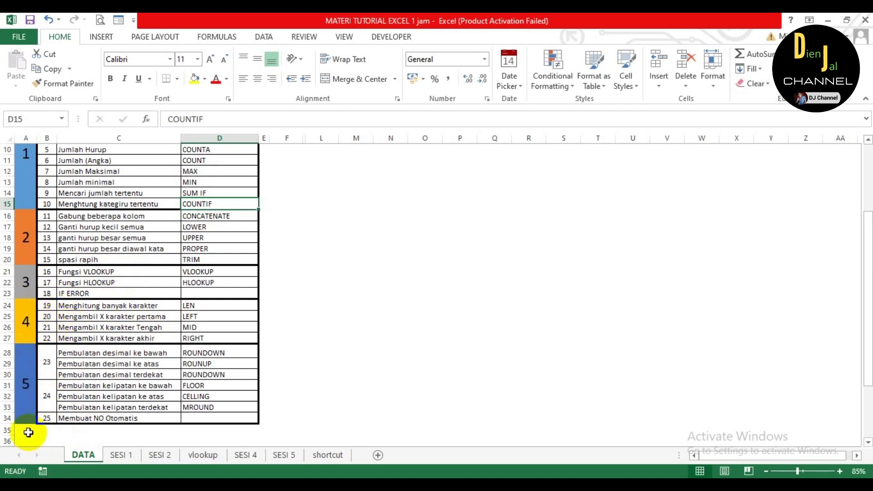
left_click(250, 455)
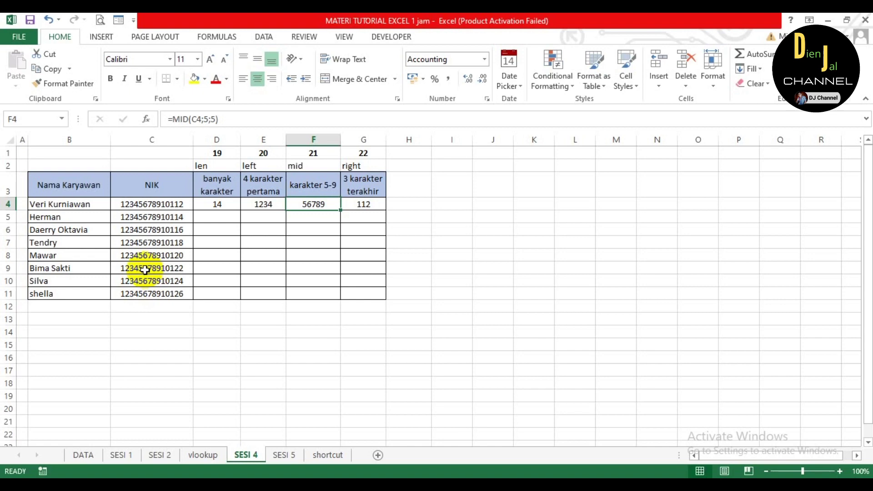
- Examine the len, left, mid and right column headings in row 3 and the sample entries in row 4
key("Up")
key("Up")
key("Down")
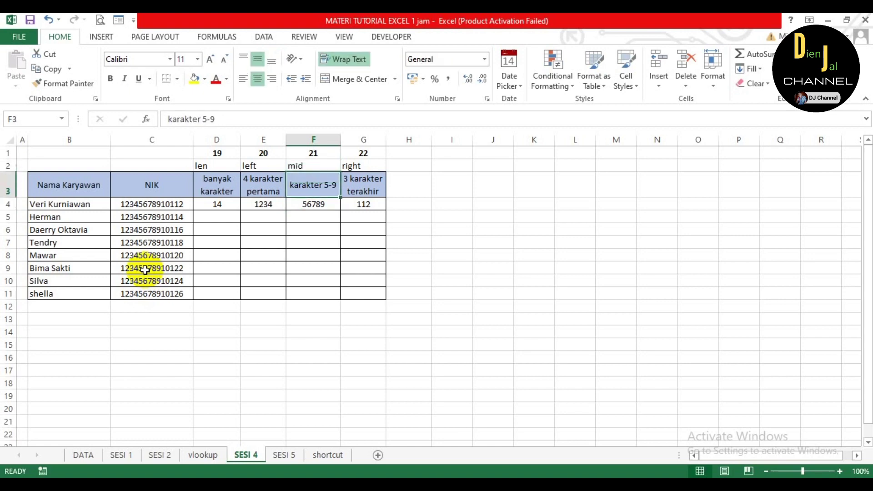
key("Left")
key("Left")
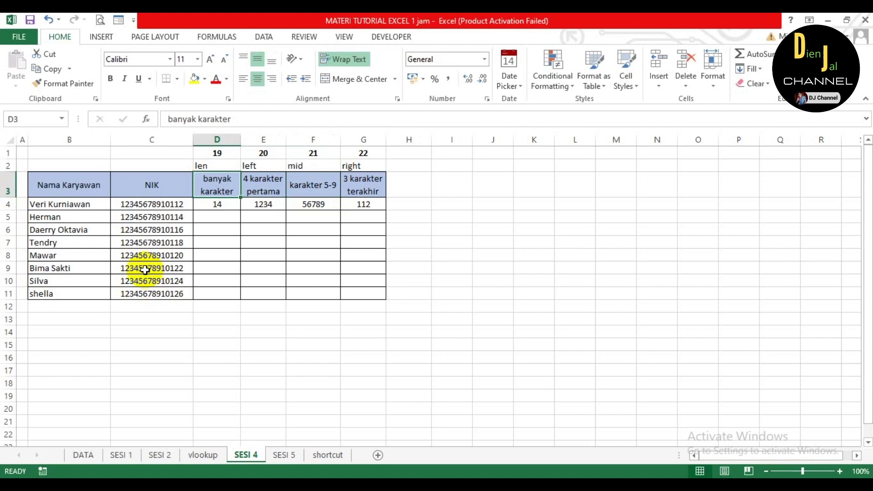
key("Right")
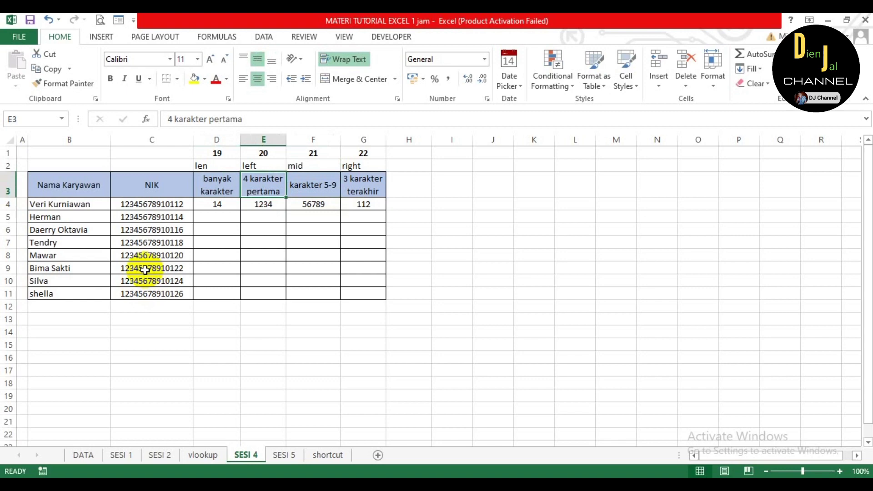
key("Right")
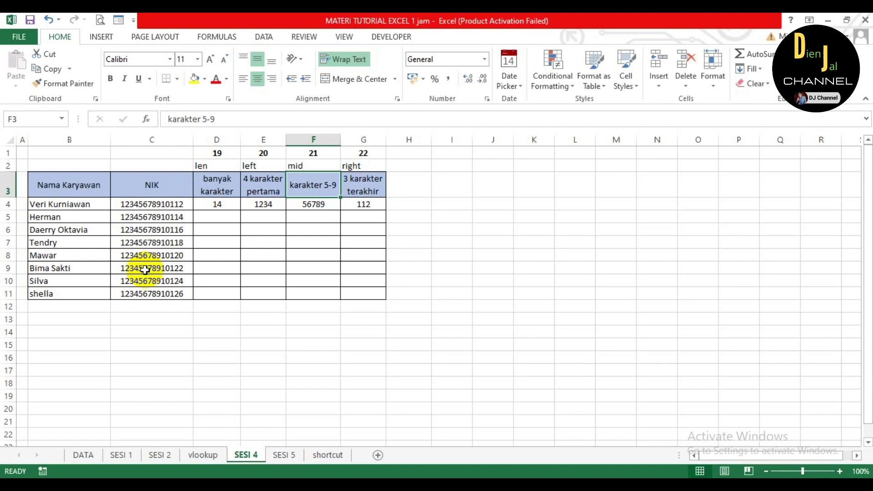
key("Right")
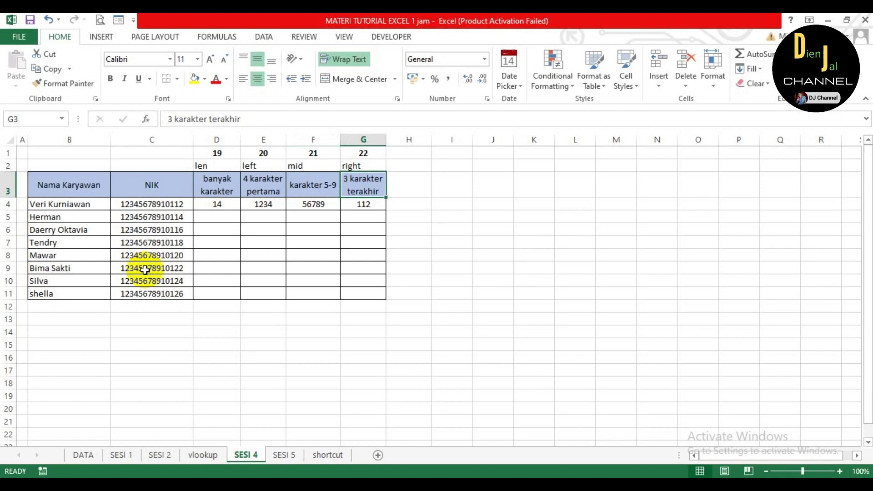
key("Down")
key("Left")
key("Left")
key("Left")
key("Left")
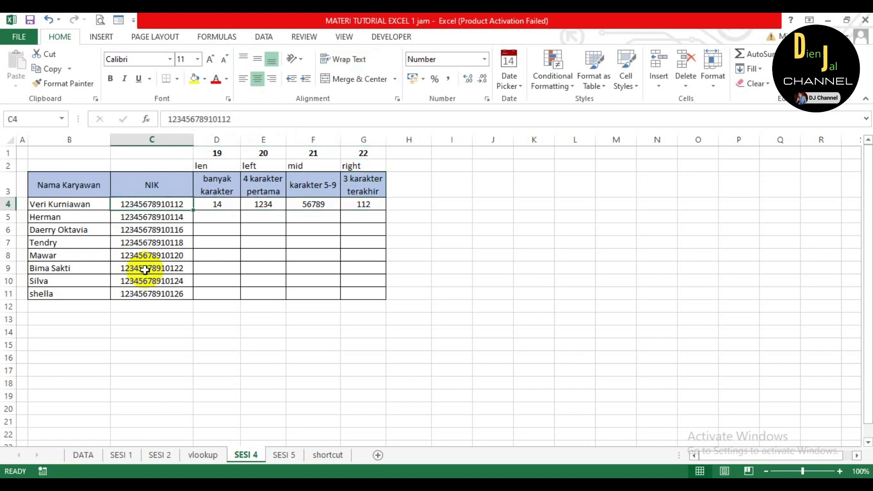
key("Right")
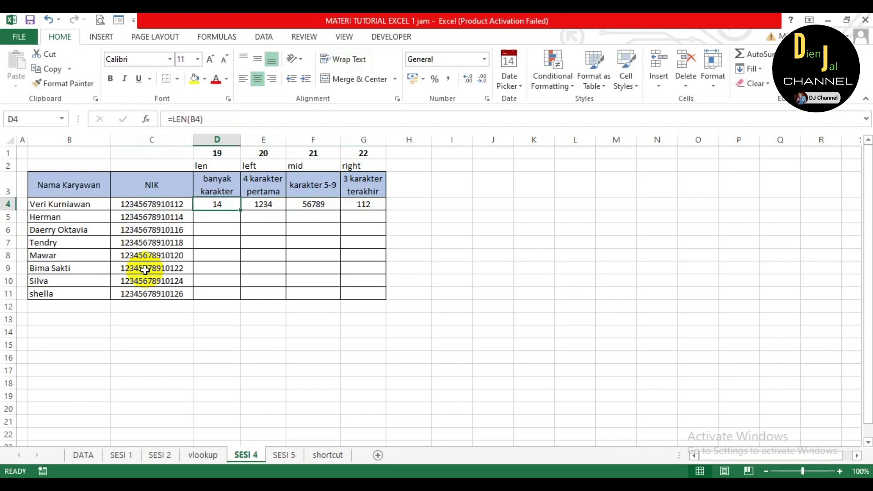
key("Right")
key("Left")
- Enter =LEN(C5) in D5 to count the characters of the second employee's NIK
key("Down")
type("=")
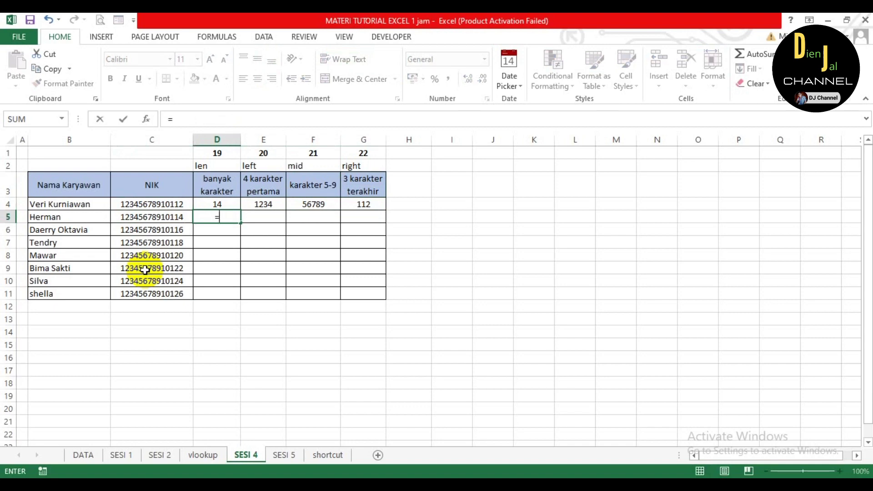
type("len(")
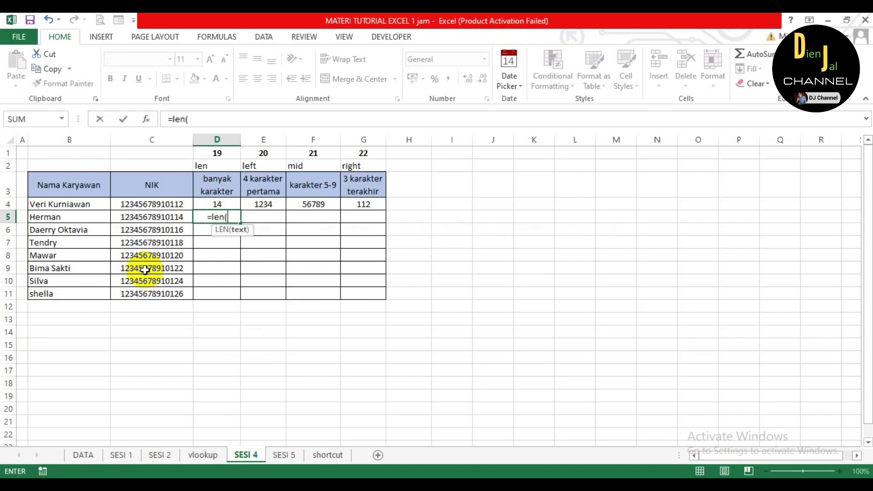
key("Left")
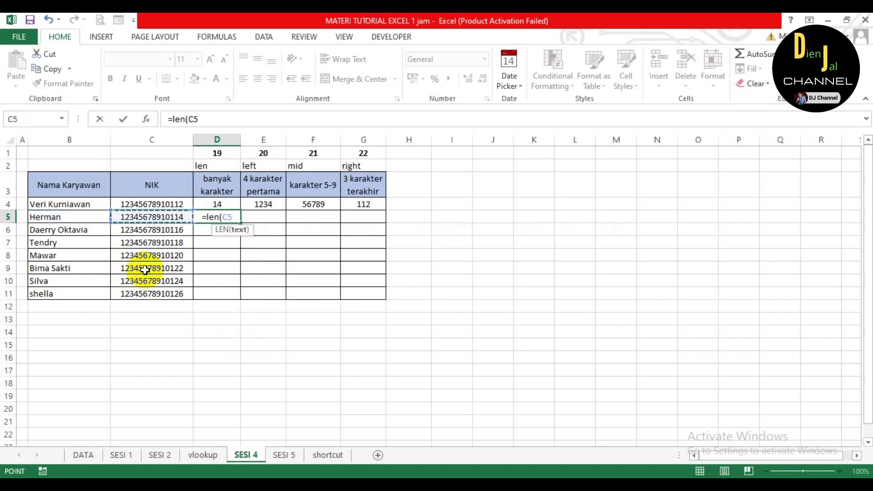
type(")")
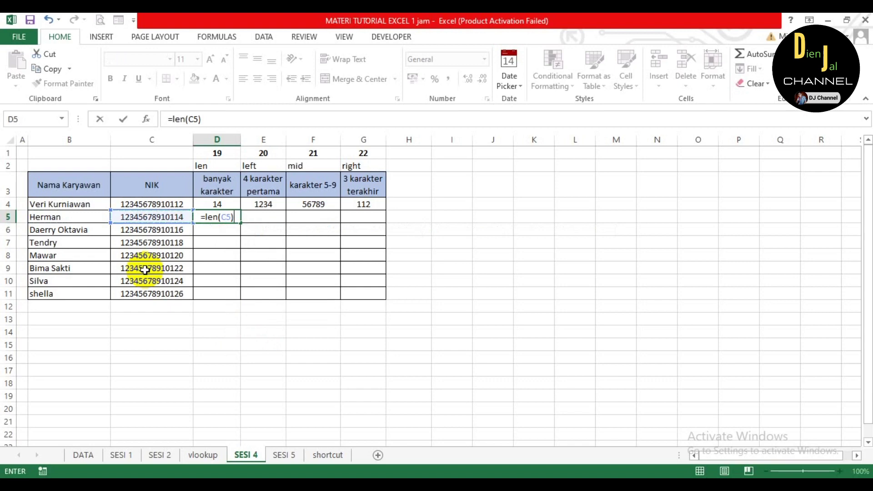
key("Return")
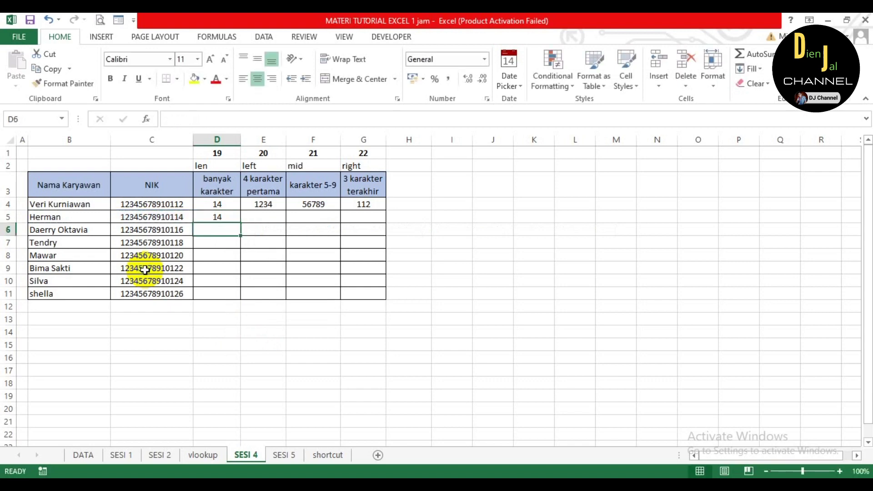
- Enter =LEFT(C5) in E5 without a character count
key("Up")
key("Left")
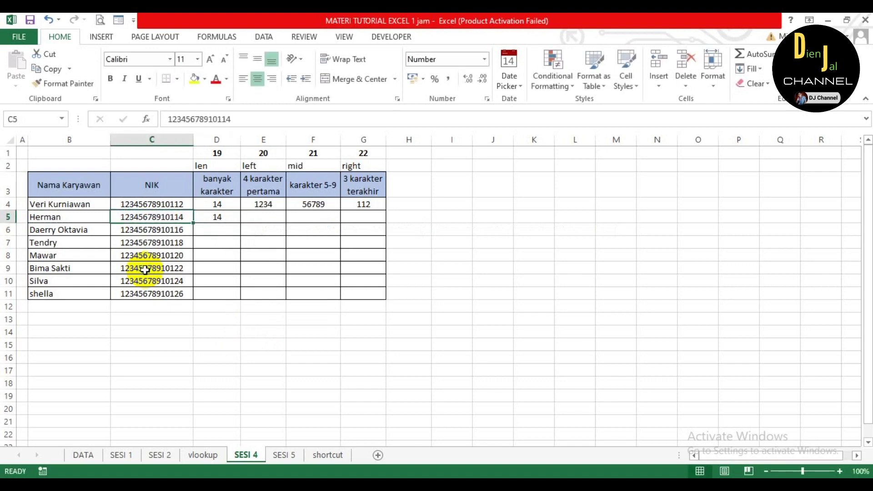
key("Right")
key("Right")
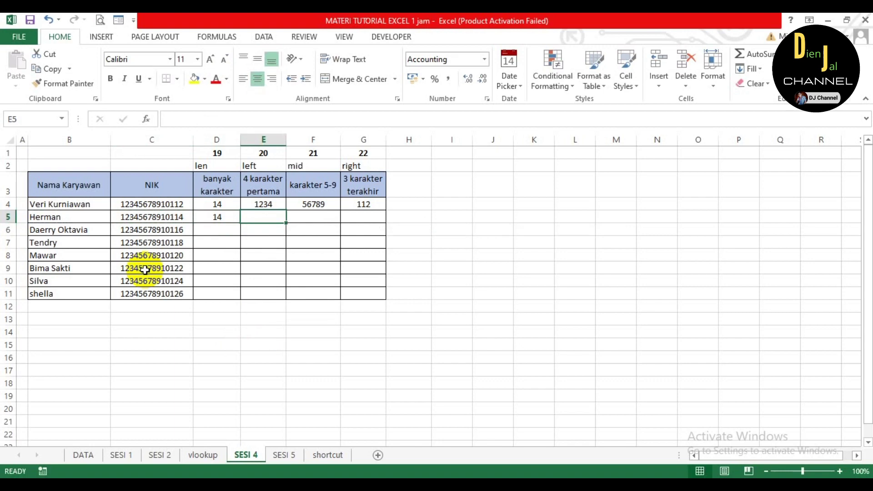
type("=left")
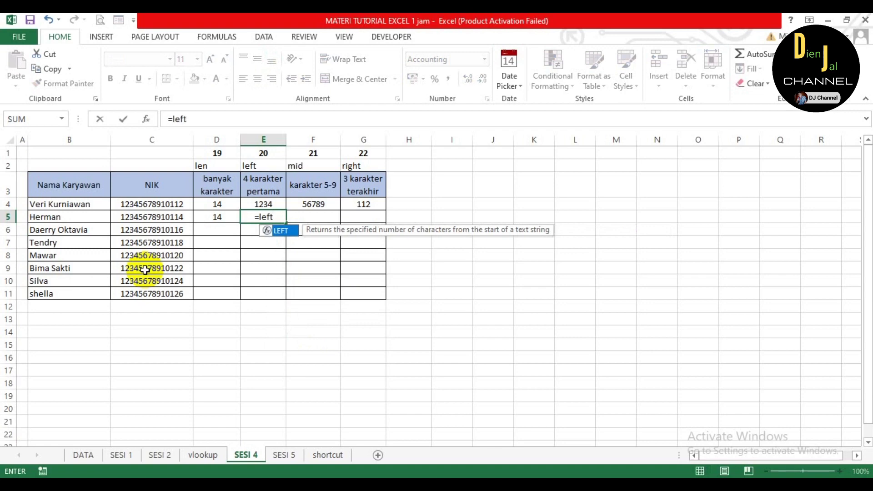
type("(")
key("Left")
key("Left")
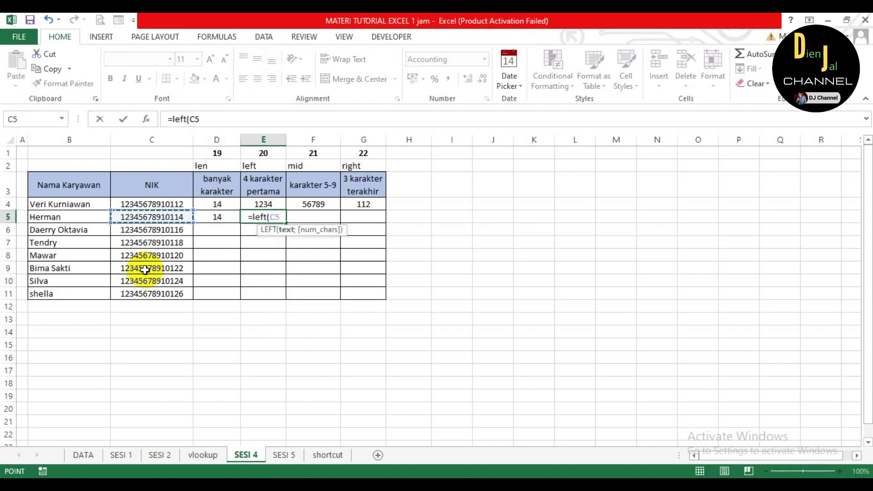
type(")")
key("ctrl+Return")
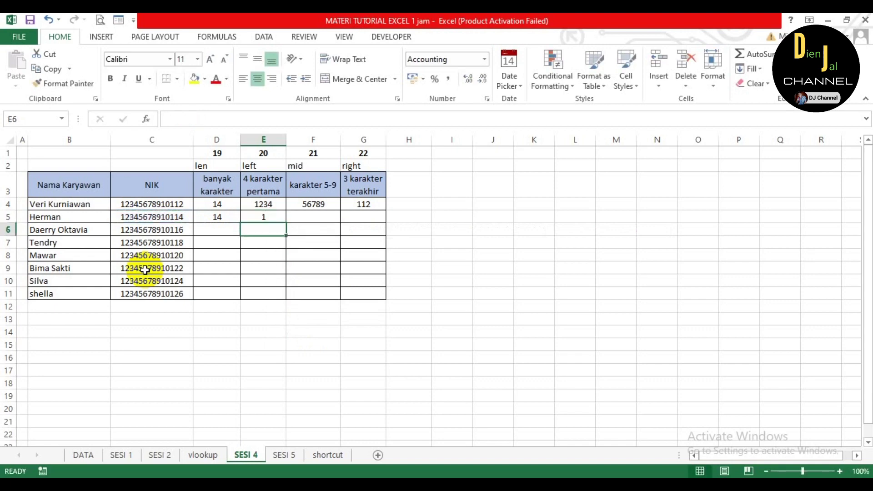
- Check the arguments of the LEFT formula in E5, and clear the cell
key("Up")
key("F2")
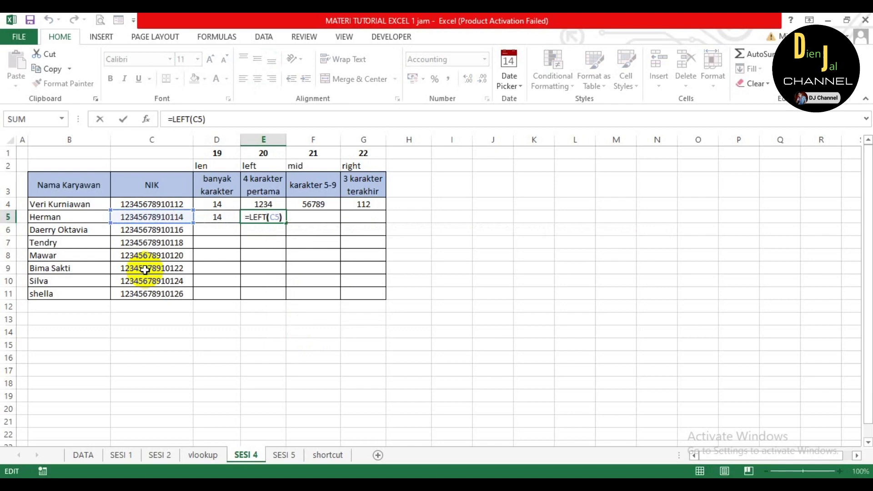
key("Left")
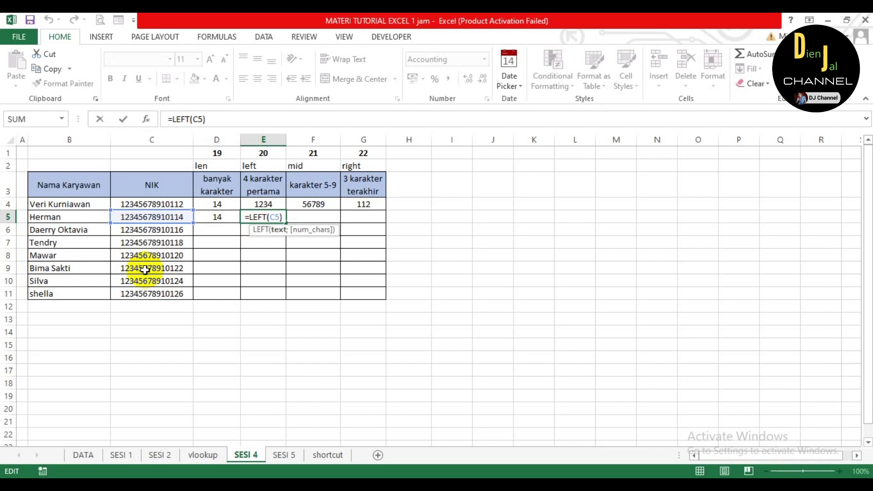
key("Right")
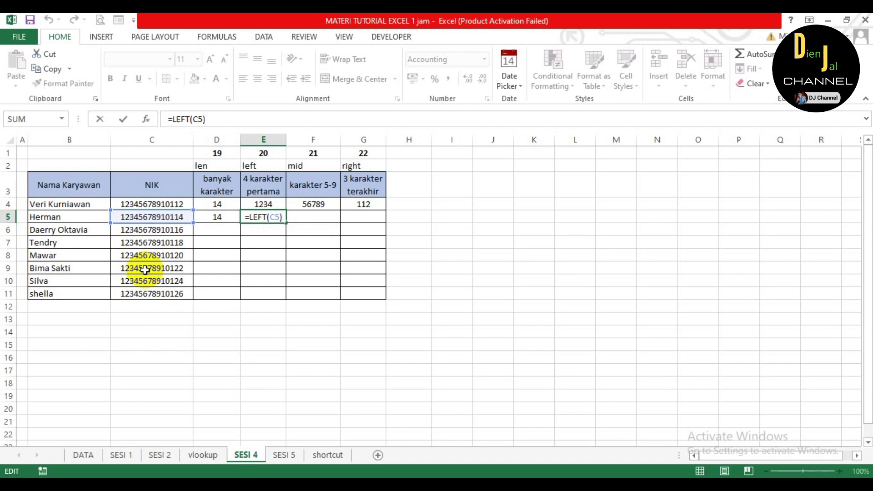
key("Return")
key("Up")
key("Delete")
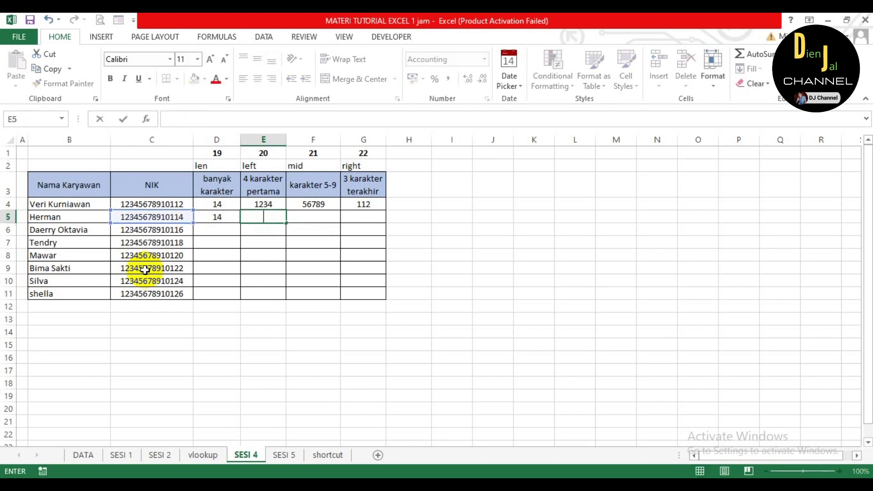
- Enter =LEFT(C5;4) in E5, following the sample formula in E4, to return the first four characters of the NIK
key("Up")
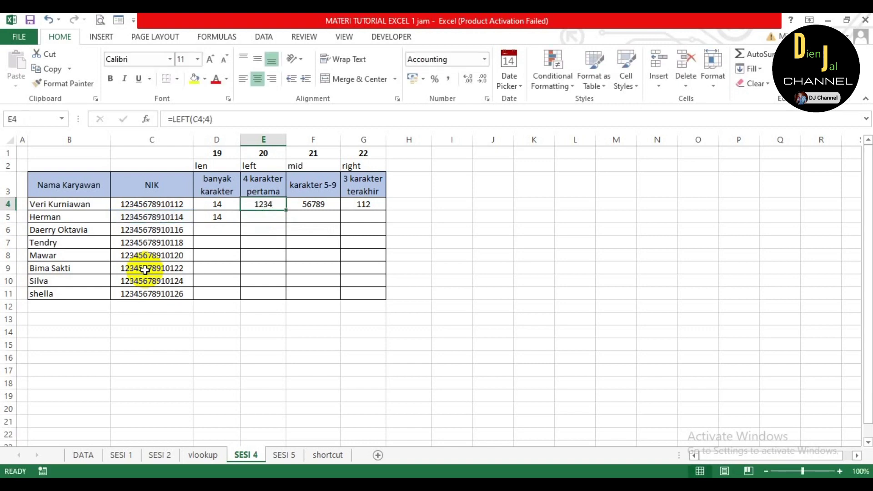
key("Down")
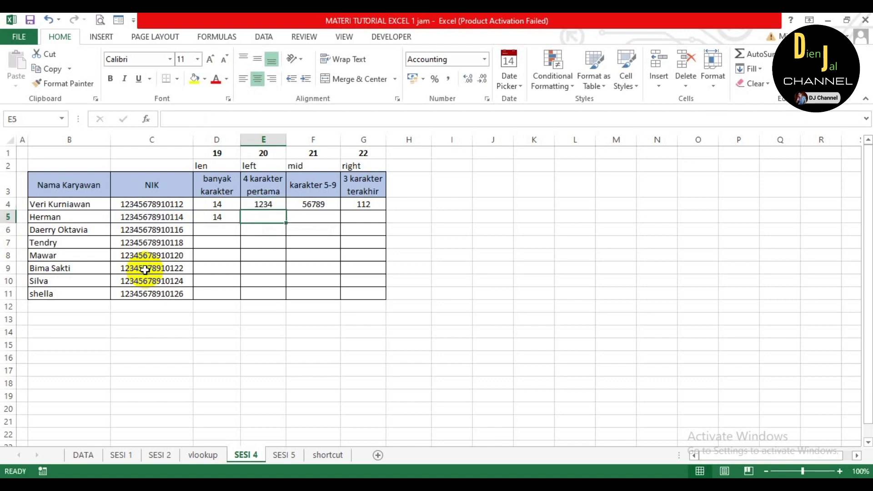
key("Up")
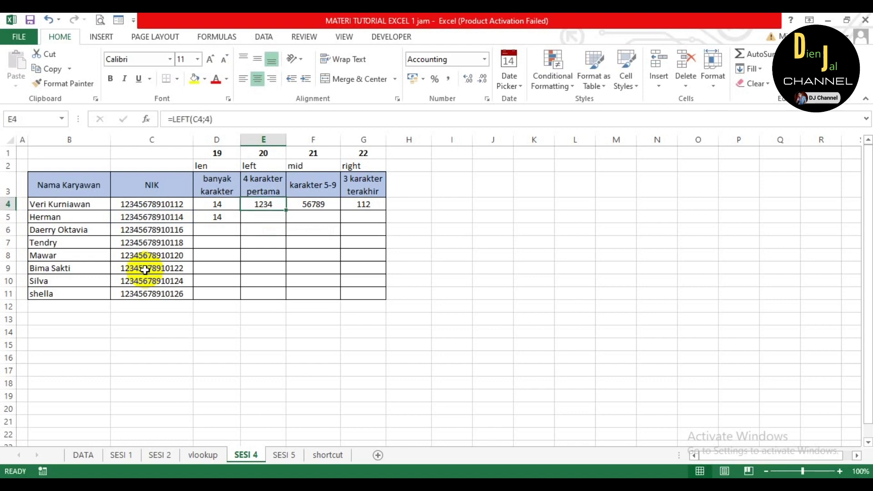
key("Down")
type("=")
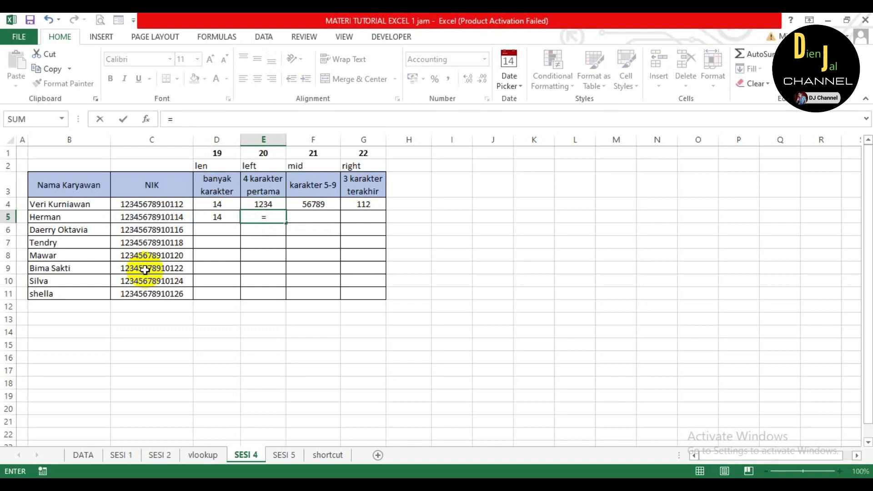
type("left")
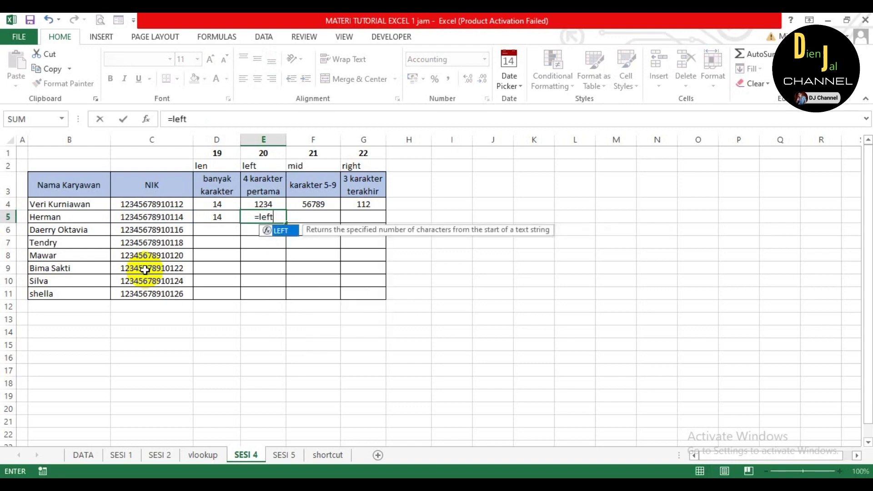
type("(")
key("Left")
key("Left")
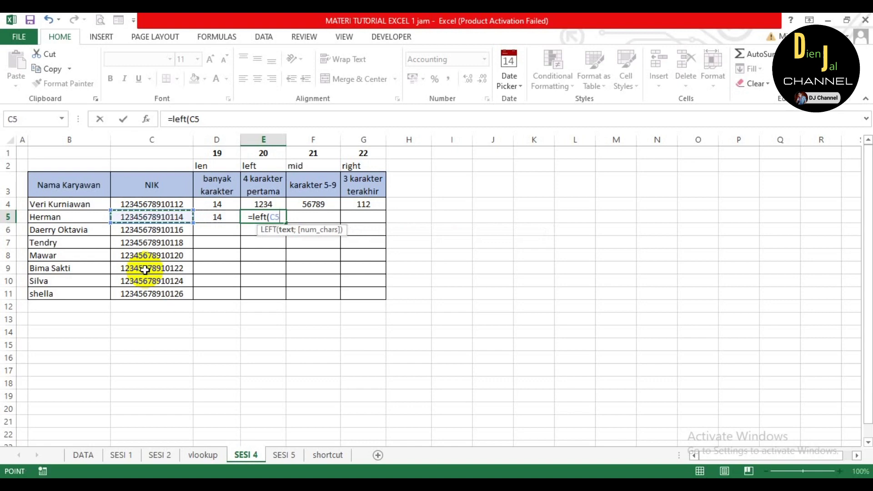
type(";")
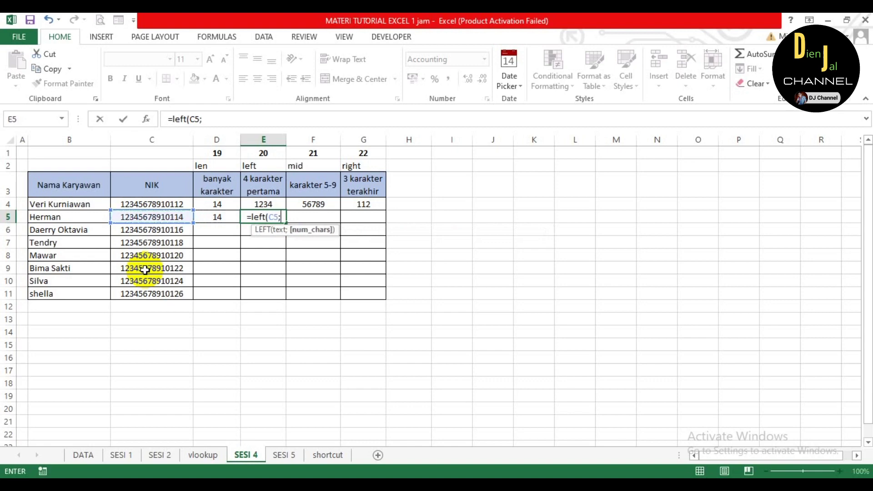
type("4")
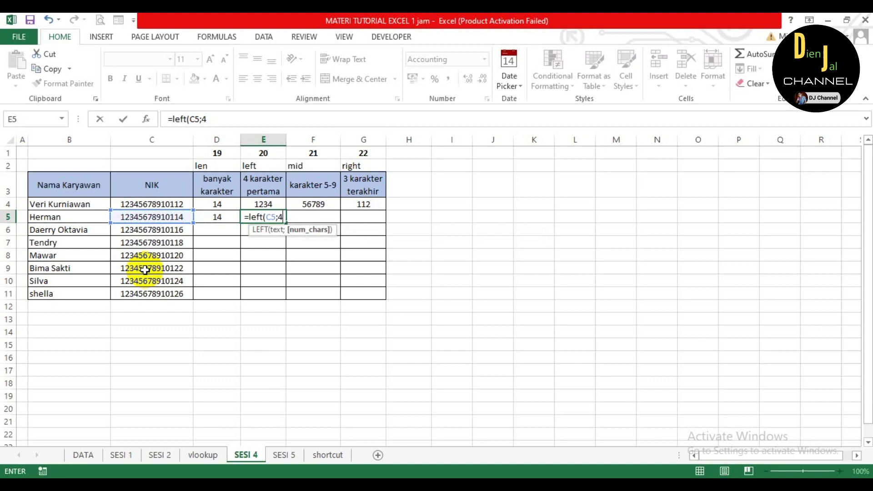
type(")")
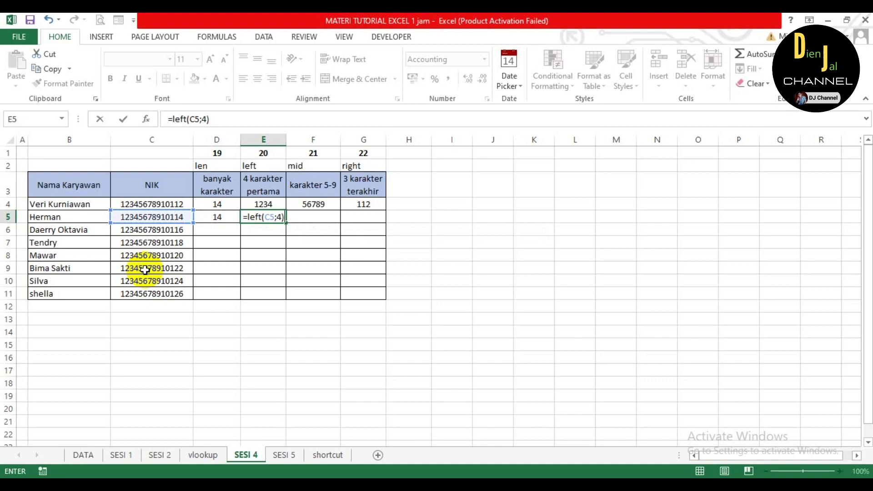
key("Return")
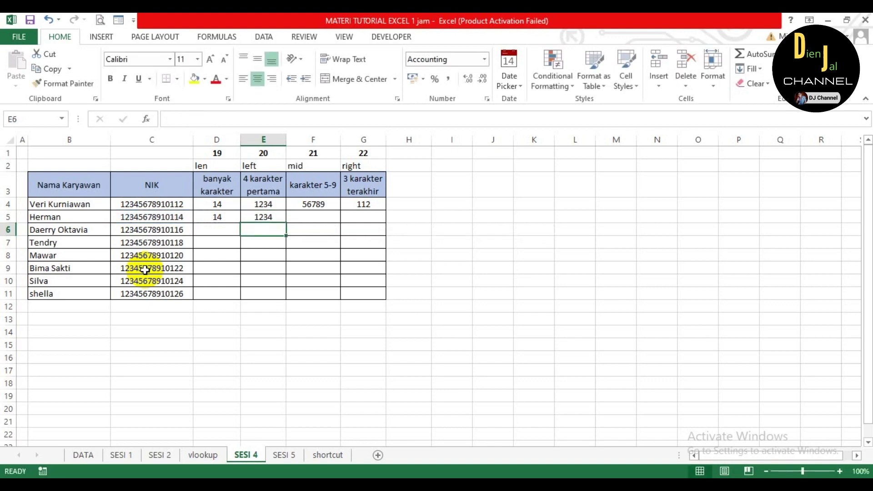
- Change the E5 formula to =LEFT(C5;6) to return the first six characters of the NIK
key("Up")
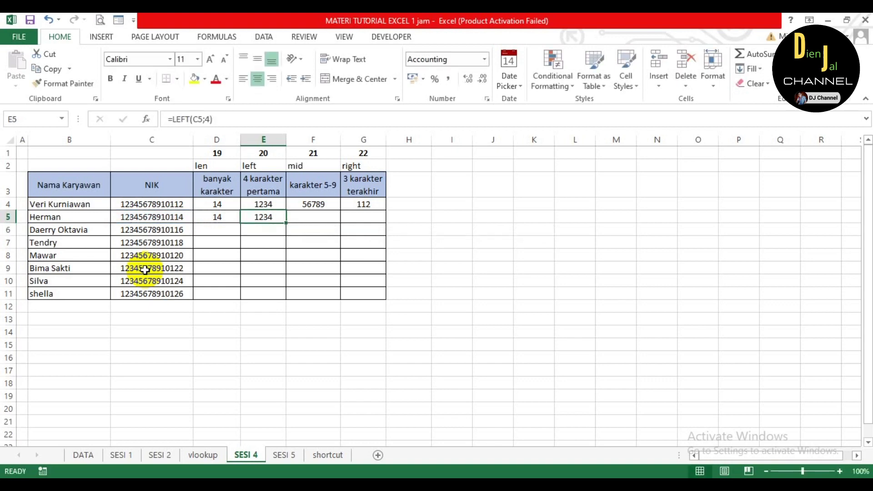
key("F2")
key("Left")
key("Left")
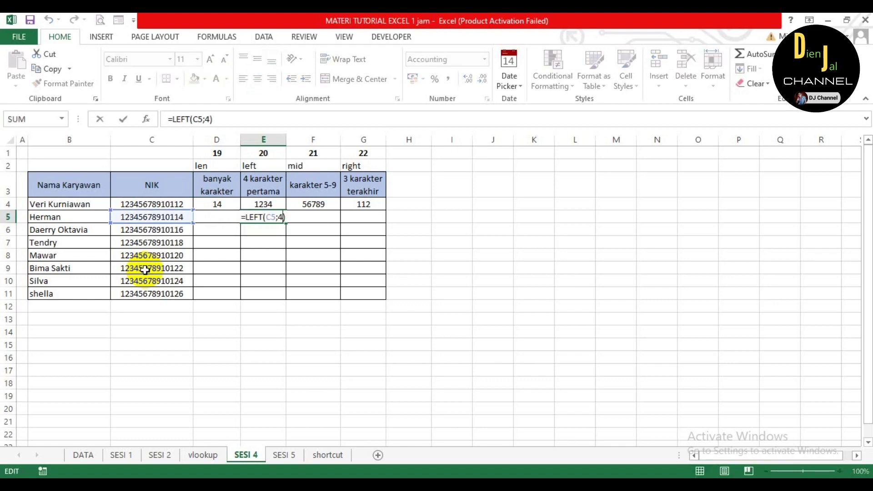
key("BackSpace")
key("Return")
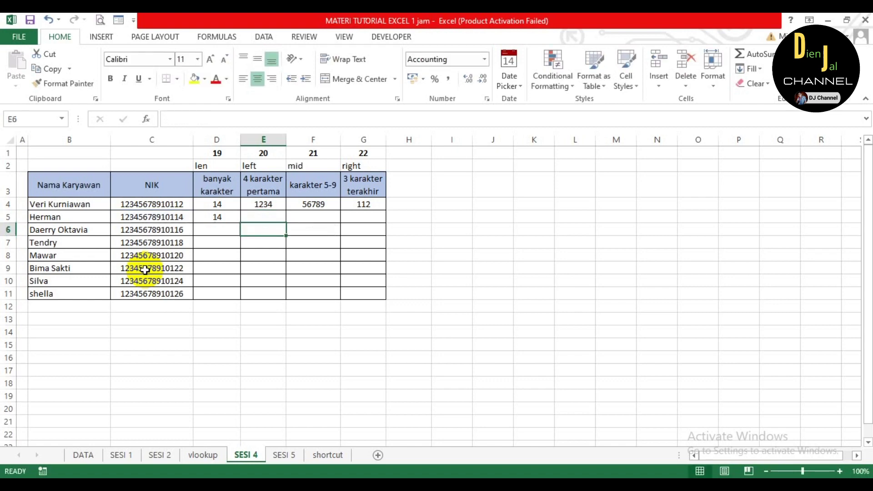
key("Up")
key("F2")
key("Left")
key("Left")
type("6")
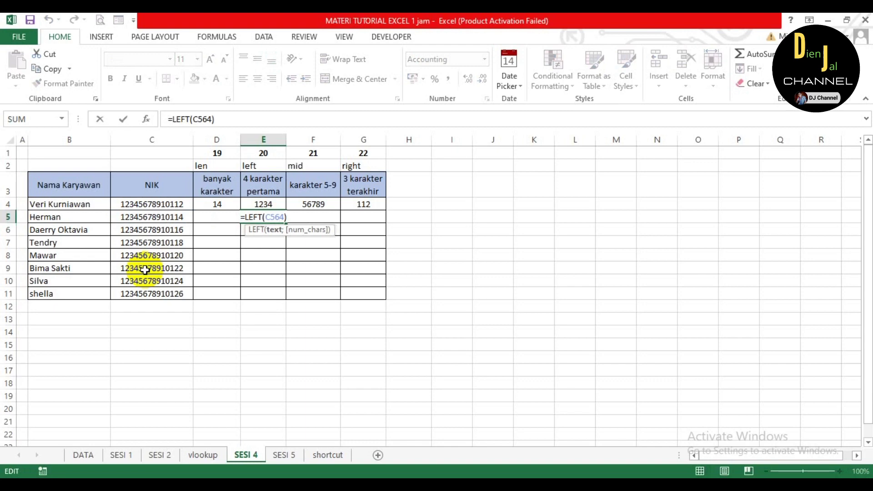
key("BackSpace")
key("BackSpace")
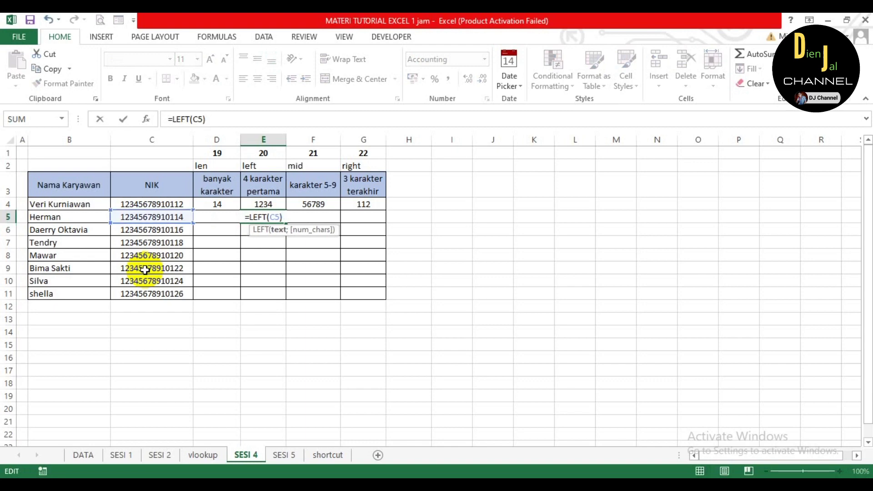
type(";6")
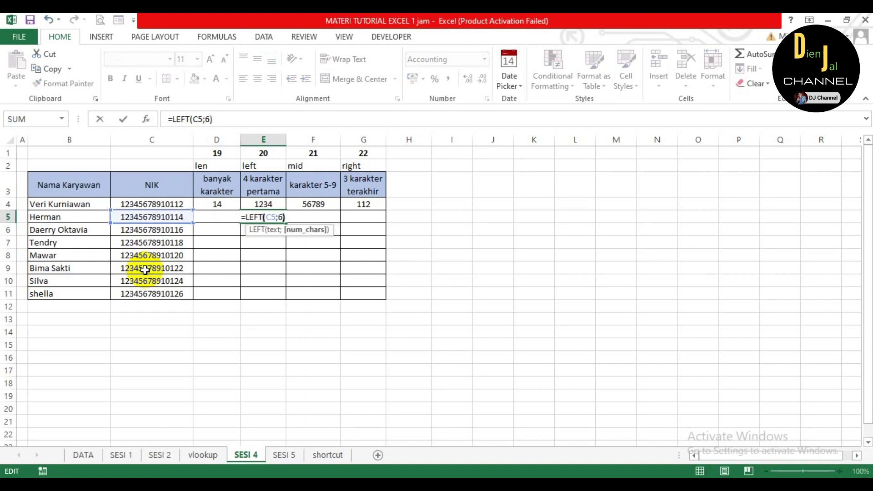
key("ctrl+Return")
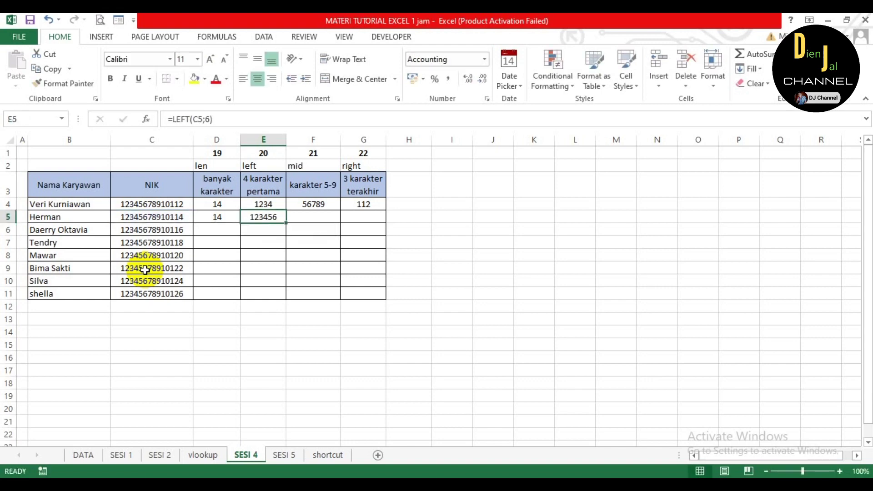
- Copy the four-character LEFT formula from E4 into E5
key("Up")
key("Up")
key("Down")
key("Down")
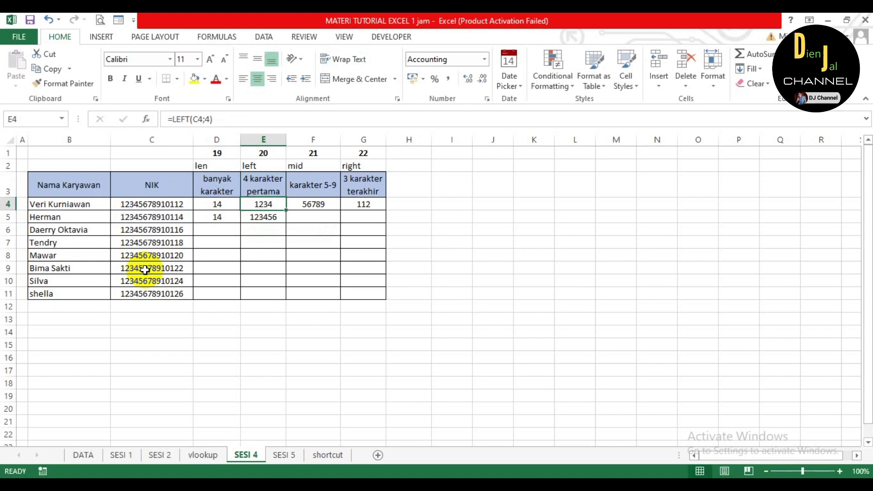
key("Up")
key("ctrl+c")
key("Down")
key("ctrl+v")
key("Escape")
- Examine the mid column's "karakter 5-9" heading and the sample formula in F4
key("Right")
key("Up")
key("Up")
key("Up")
key("Down")
key("Down")
key("Down")
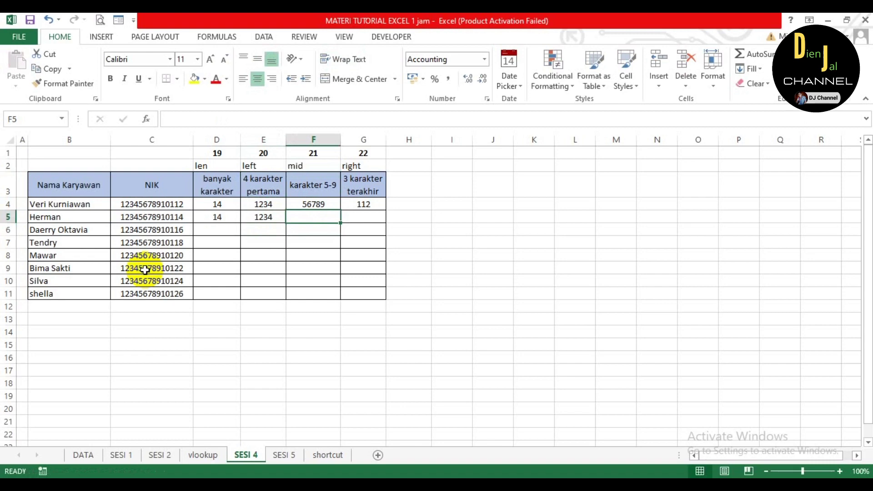
key("Up")
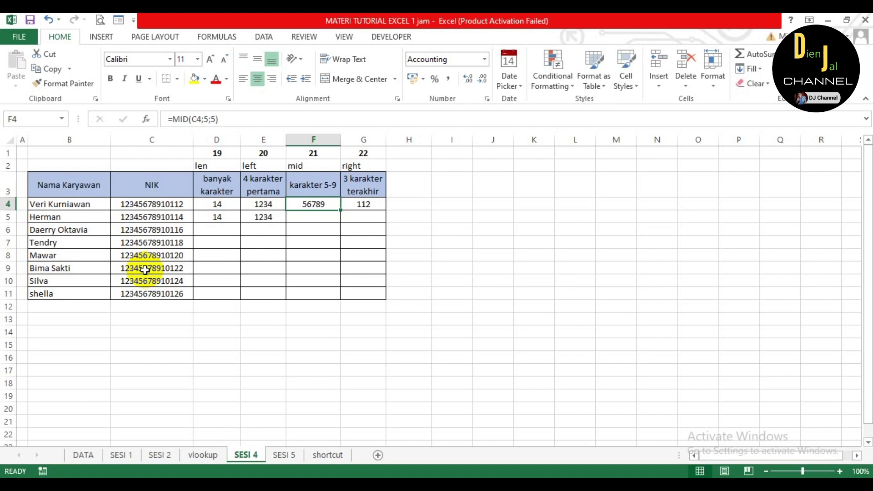
key("Down")
key("Up")
key("Down")
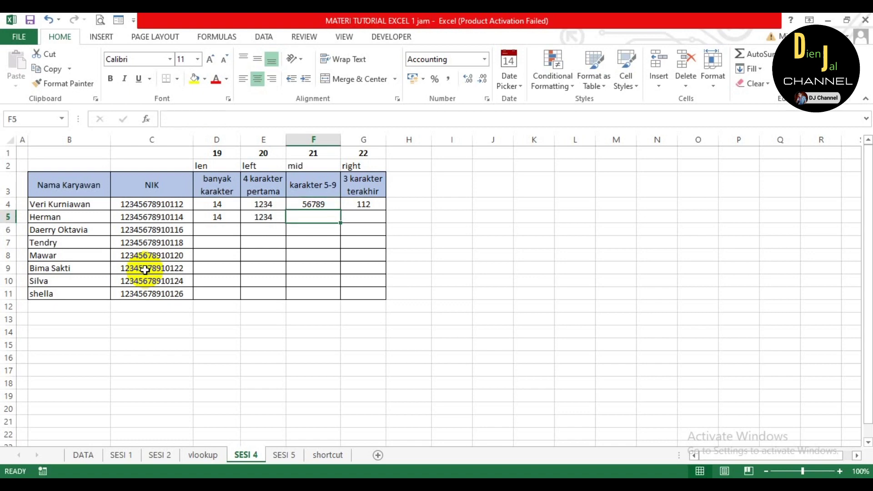
key("Up")
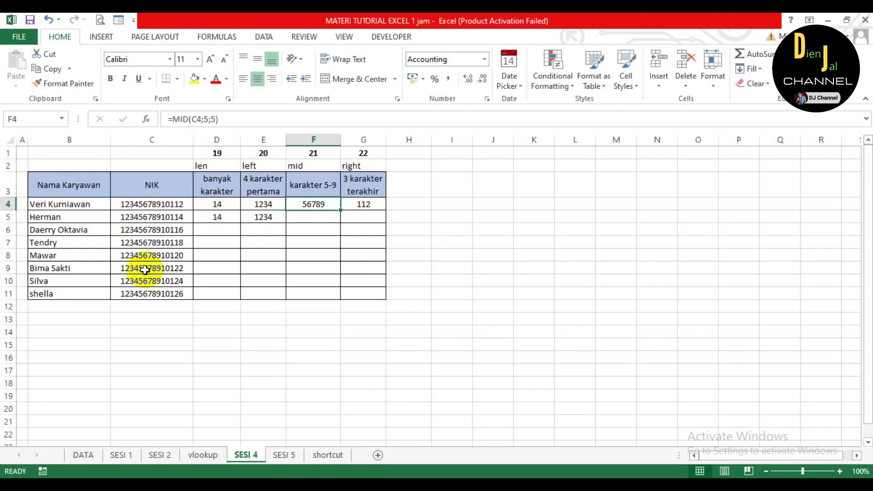
- Examine the text, start_num and num_chars arguments of the MID formula in F4
key("F2")
key("Left")
key("Left")
key("Left")
key("Left")
key("Left")
key("Left")
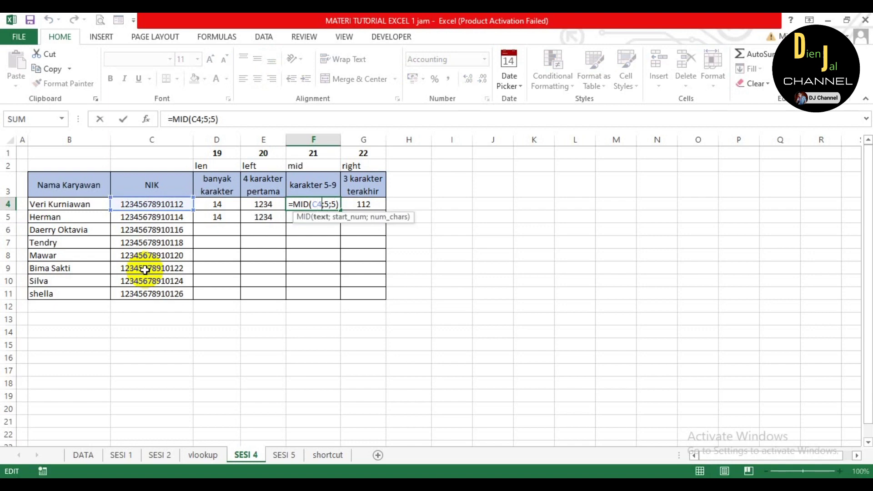
key("Right")
key("Right")
key("Right")
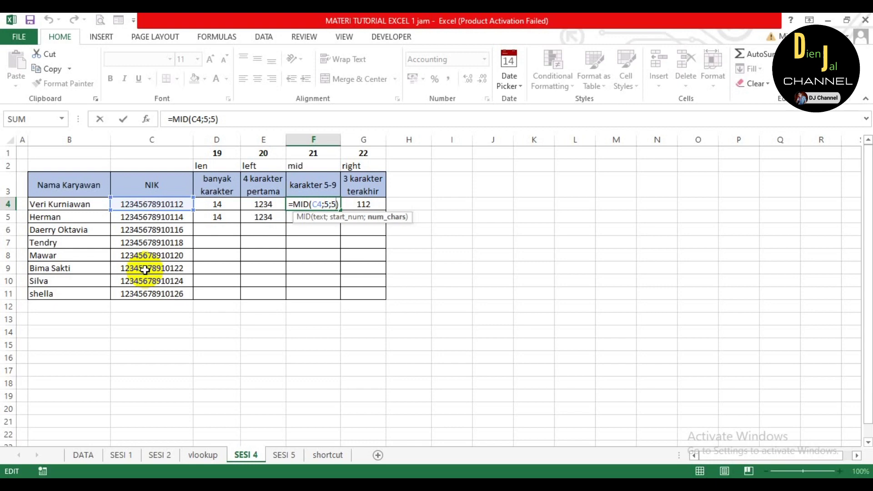
key("Return")
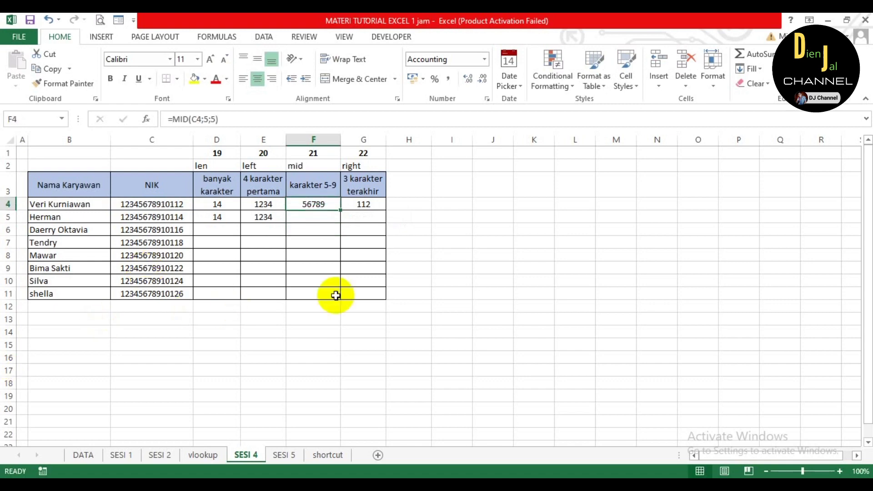
- Fill the MID formula from F4 down to F11 and the LEFT formula from E5 down to E11
left_click_drag(340, 212, 341, 299)
left_click(339, 222)
left_click(270, 218)
left_click_drag(285, 223, 286, 298)
- Fill the LEN formula from D5 down to D11 in the banyak karakter column
left_click(227, 219)
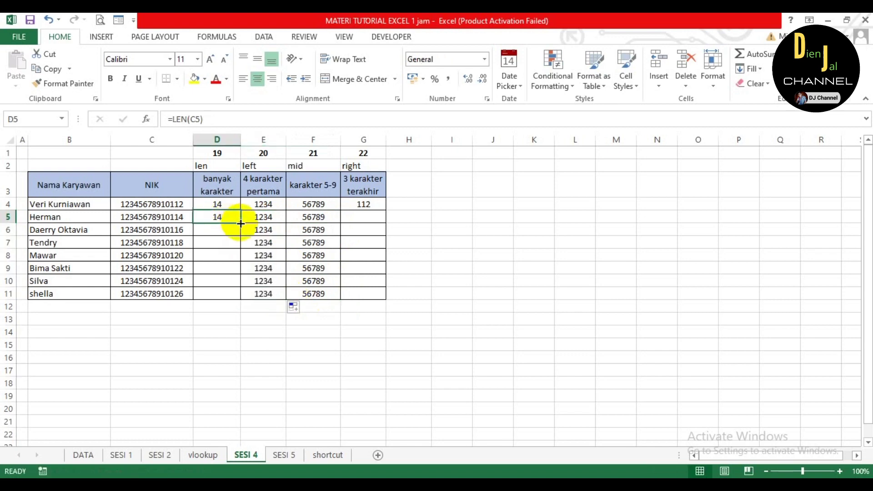
left_click_drag(241, 223, 241, 298)
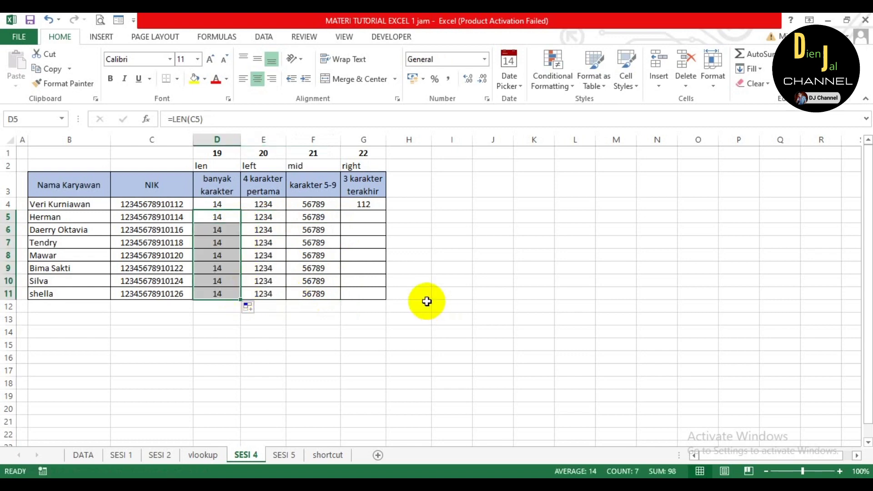
left_click(377, 281)
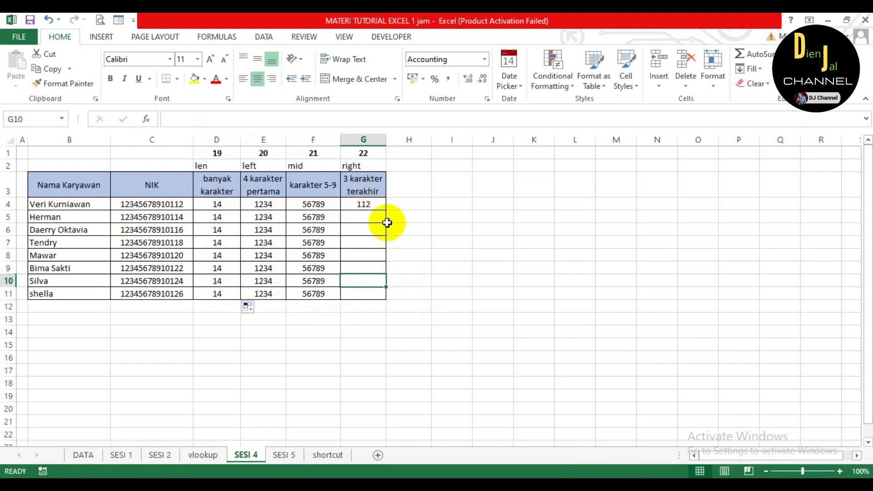
- Enter =RIGHT(C4;3) in G4 to extract the last three characters of the first employee's NIK
left_click(364, 205)
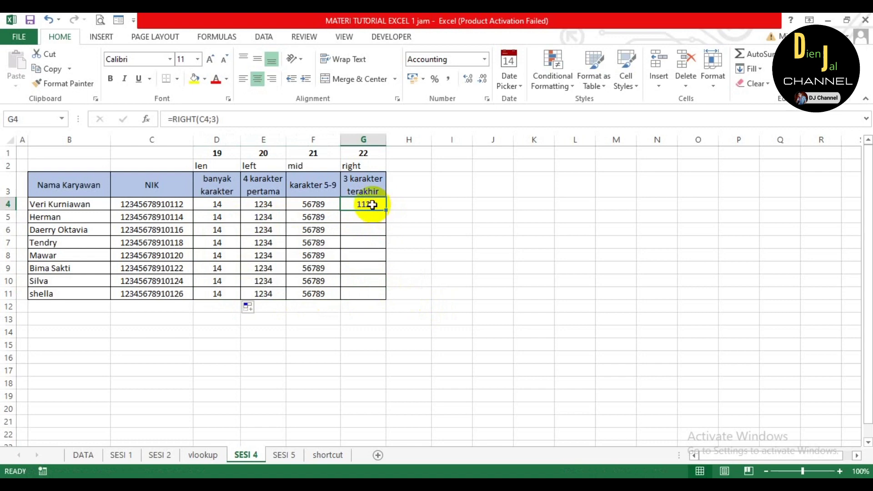
type("=")
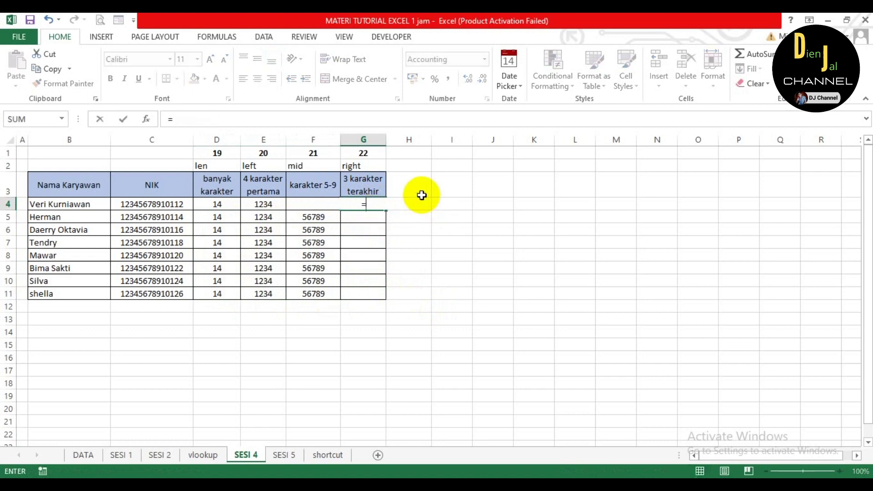
type("rig")
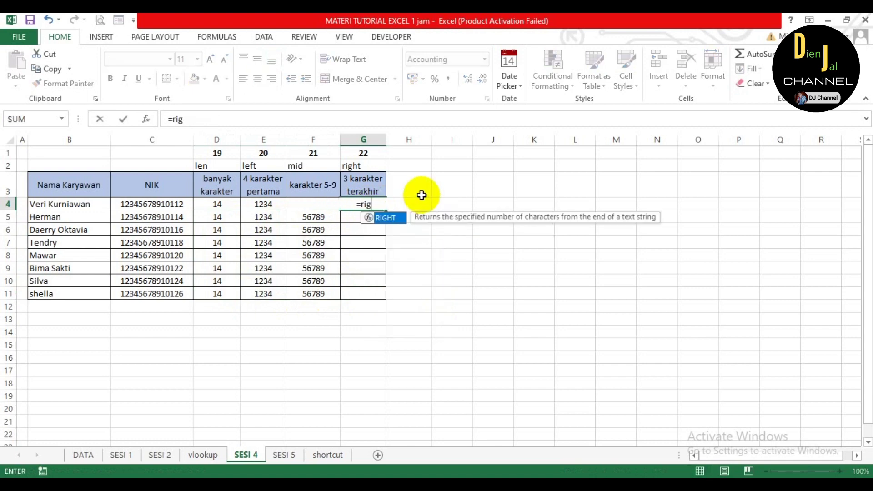
type("ht(")
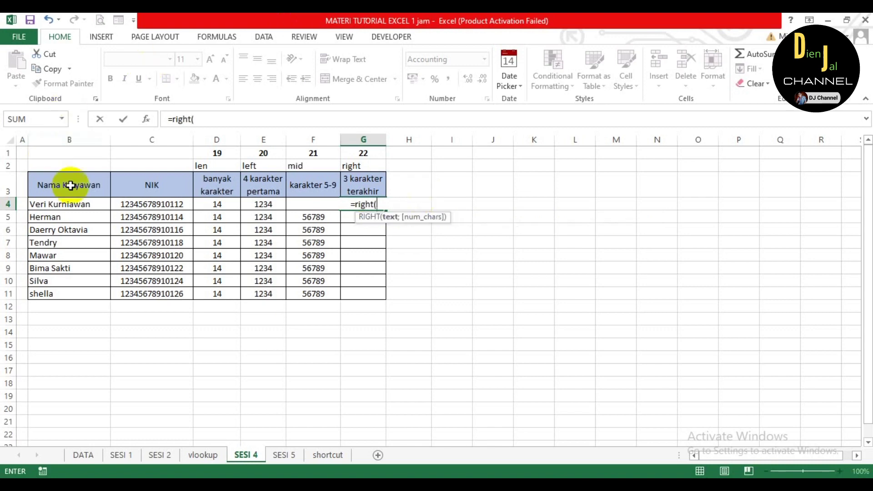
left_click(125, 202)
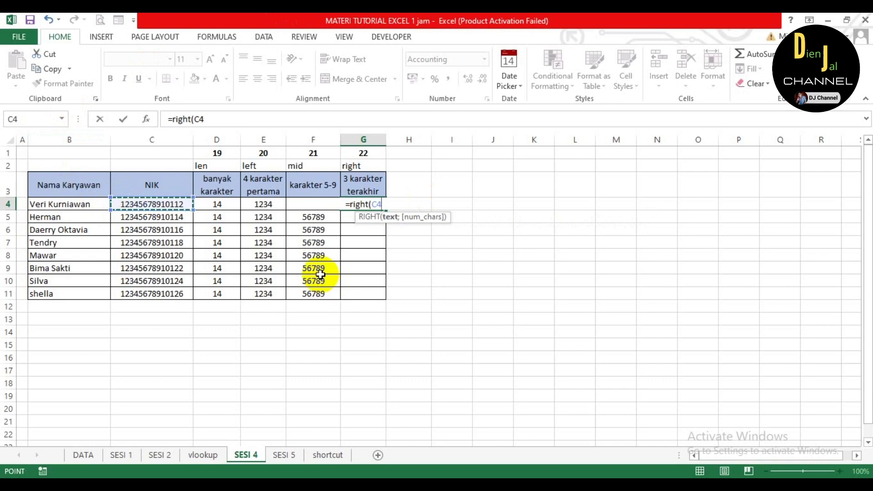
type(";")
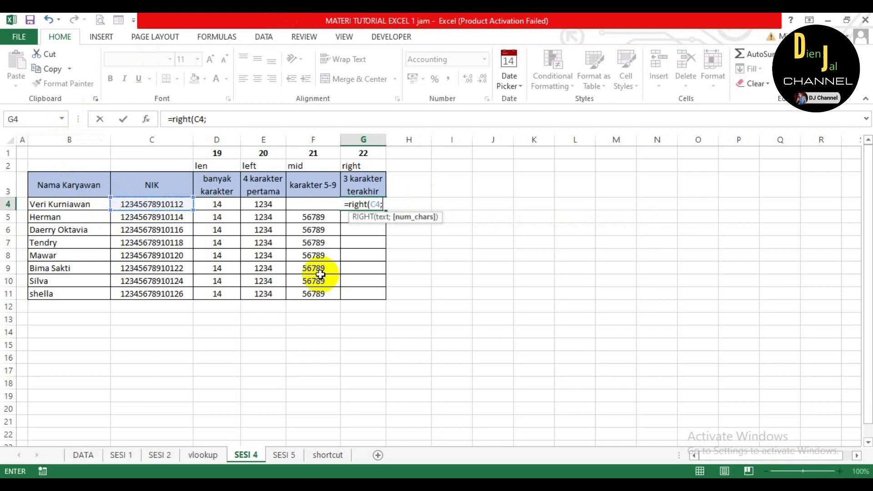
type("3)")
key("Return")
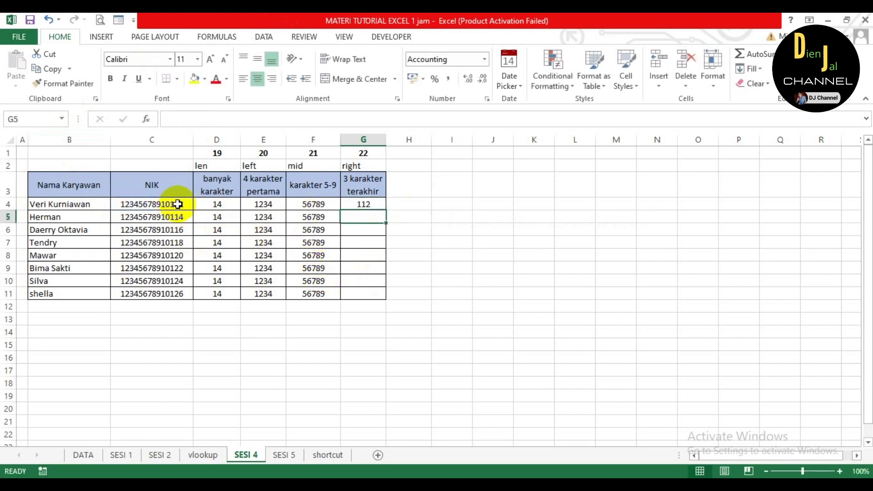
- Fill the RIGHT formula from G4 down to G11 for the remaining employees
left_click(360, 202)
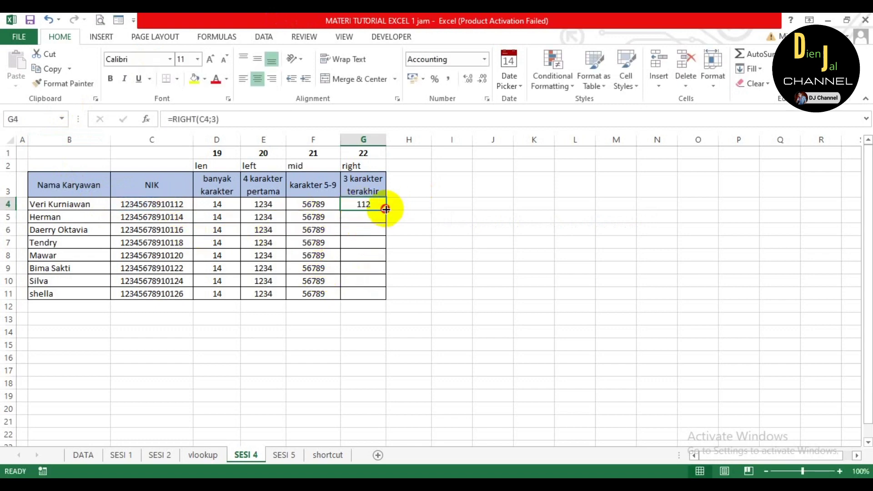
double_click(385, 209)
left_click(419, 255)
scroll(386, 398, "down", 2)
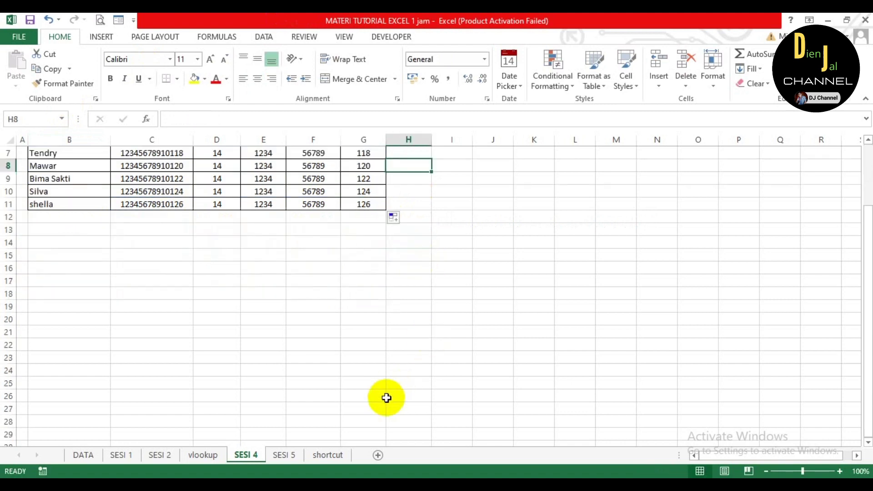
scroll(386, 397, "up", 2)
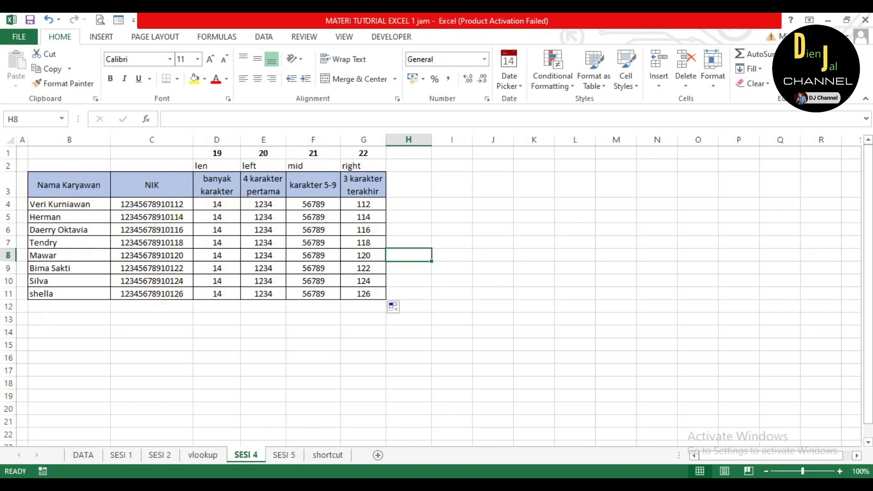
- Review the 25-formula list on the DATA sheet, from its title down to the section 5 rounding and numbering entries
left_click(80, 455)
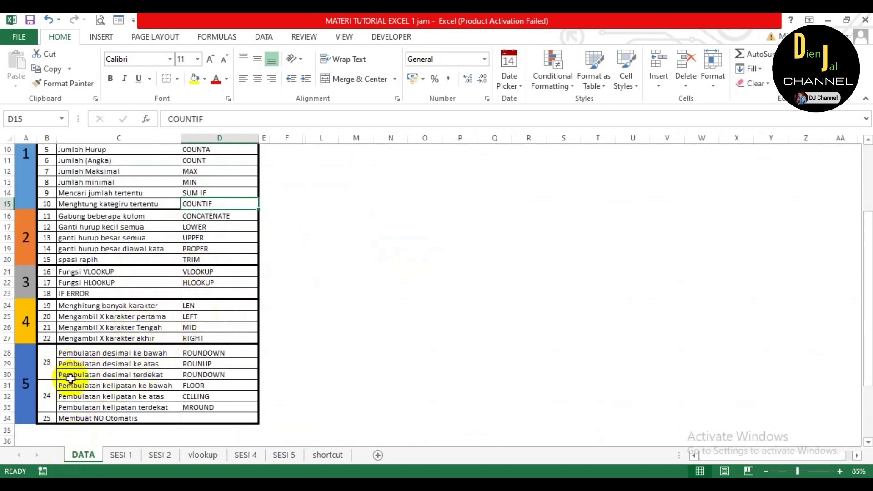
scroll(222, 315, "up", 3)
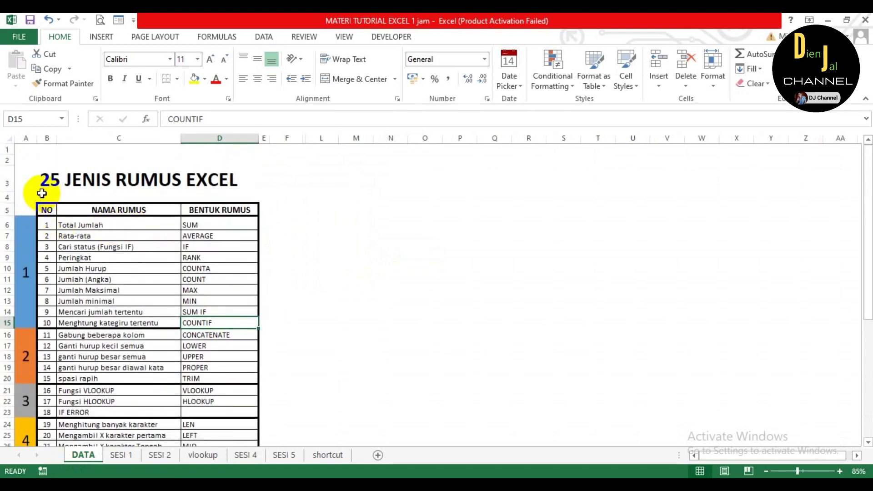
scroll(229, 221, "down", 4)
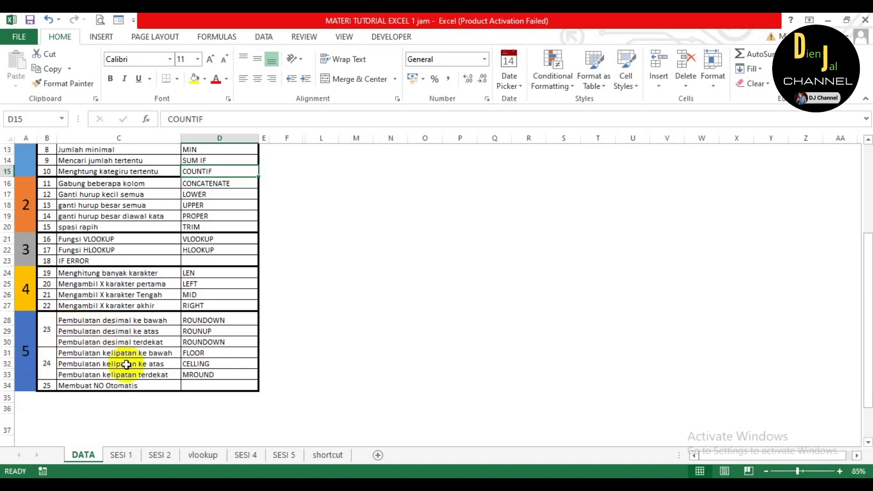
- On the SESI 5 sheet, enter =ROUNDDOWN(C5;0) in D5 to round the second student's score down to a whole number
left_click(286, 459)
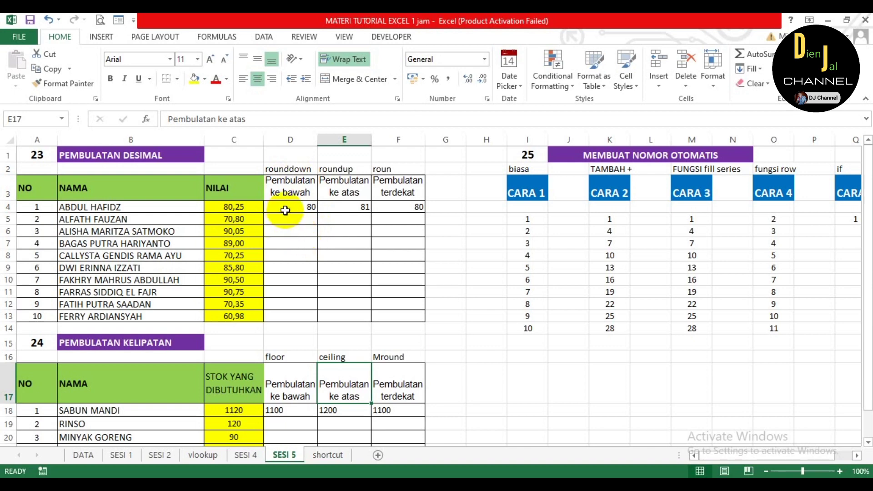
left_click(301, 207)
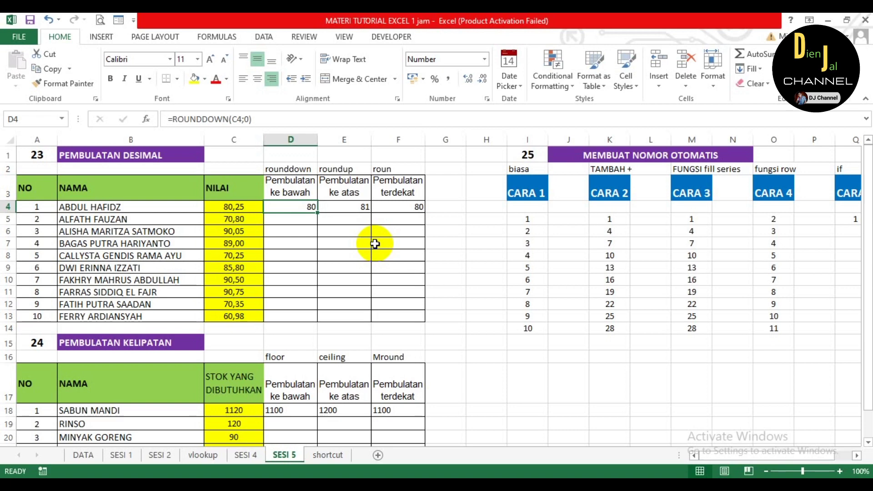
key("Down")
type("=")
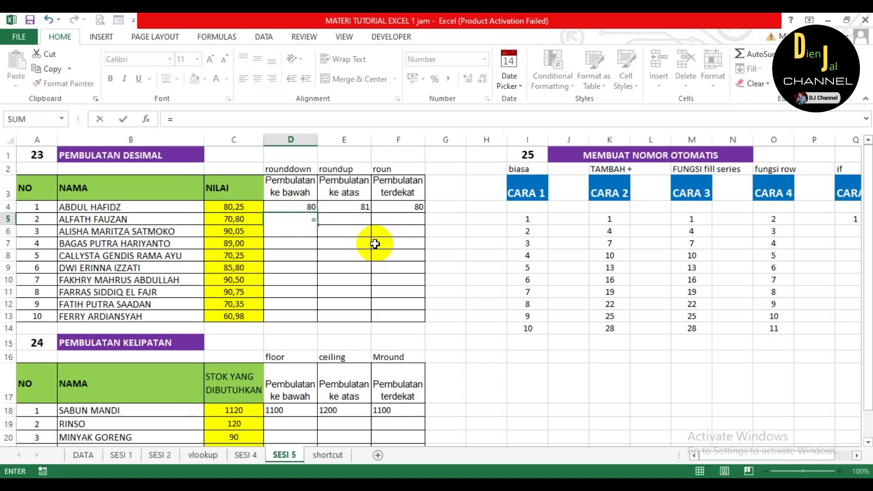
type("round")
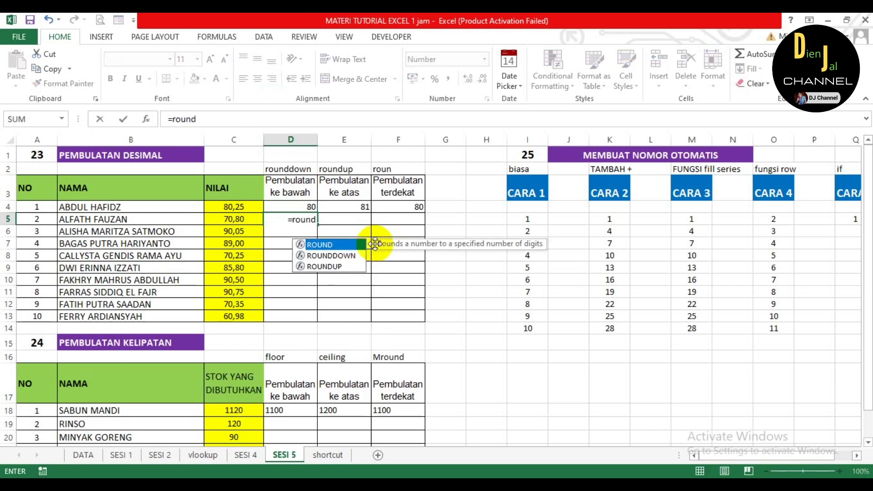
type("down")
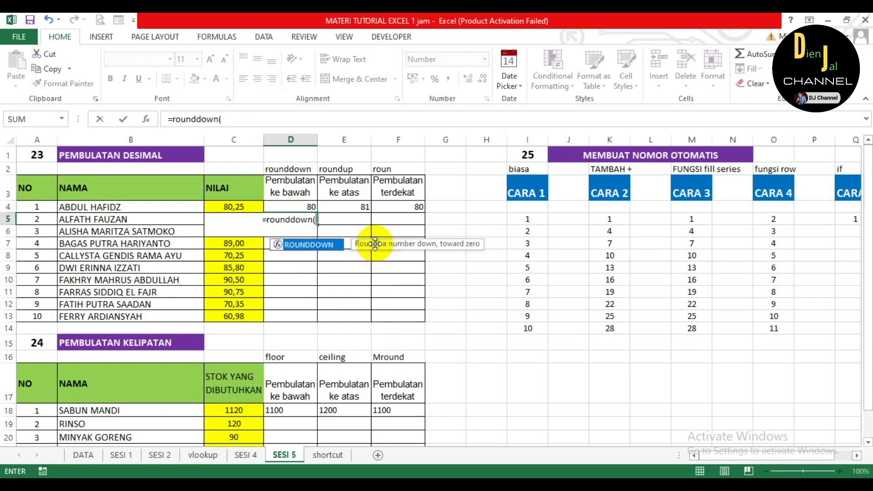
type("(")
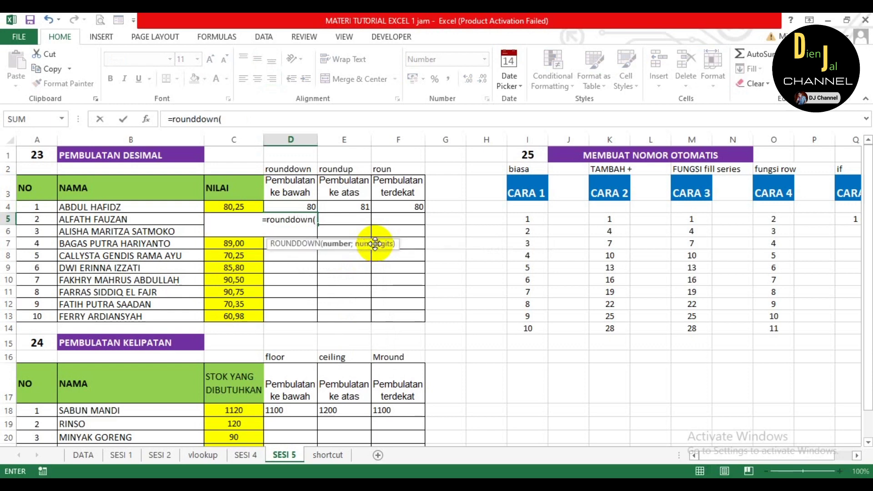
left_click(231, 207)
key("Down")
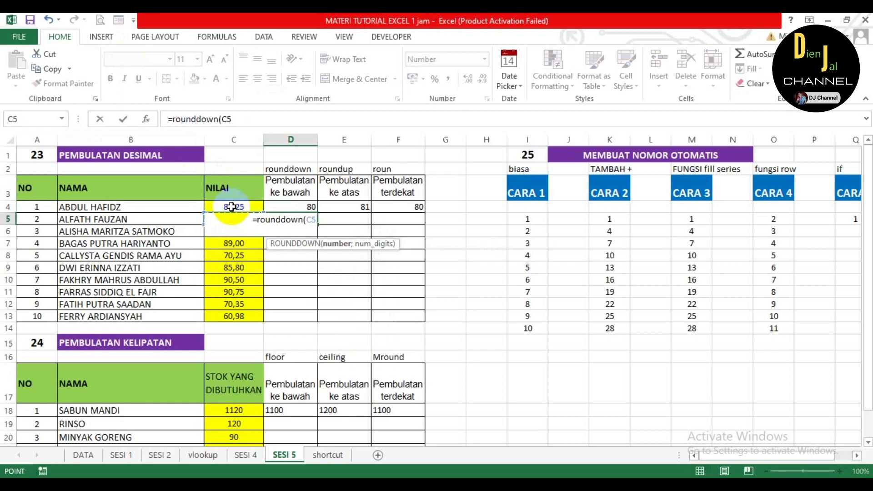
type(";")
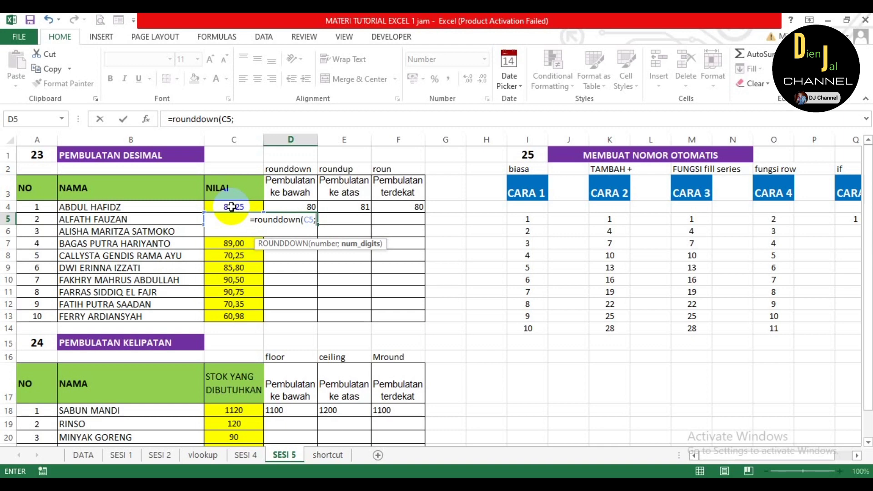
type("0")
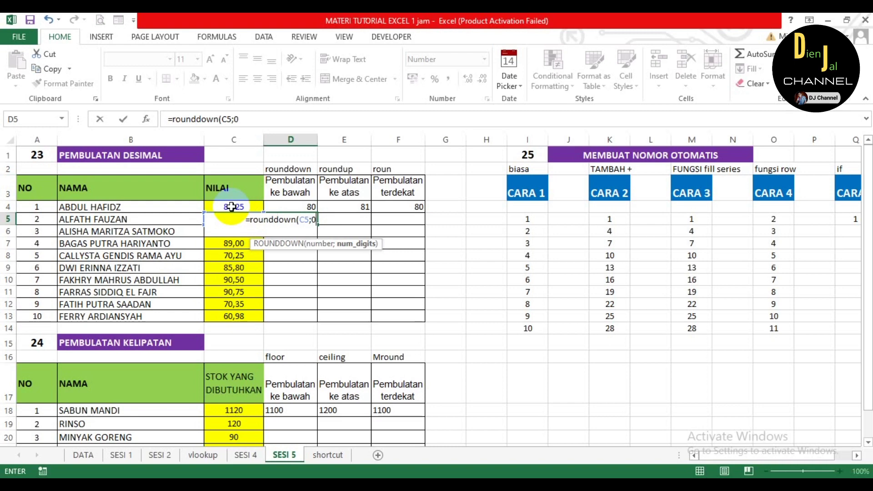
type(")")
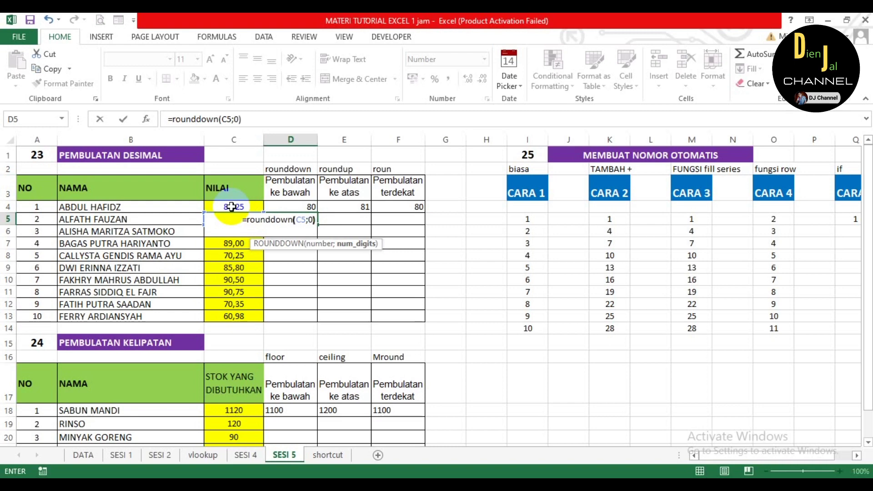
key("Return")
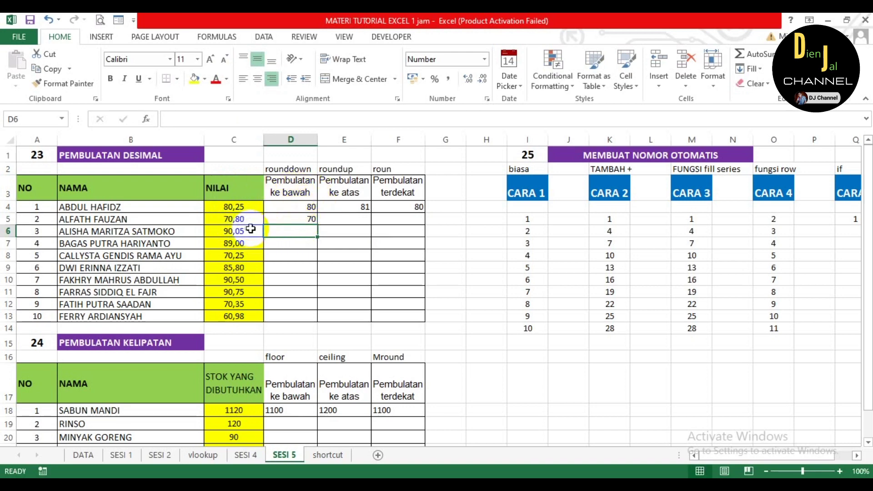
- Fill the ROUNDDOWN formula from D5 down to D13
left_click(293, 219)
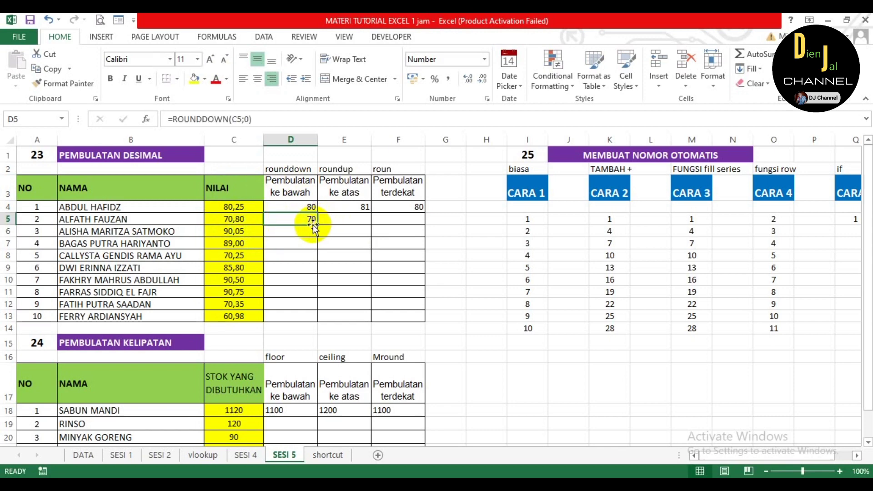
left_click_drag(315, 225, 314, 318)
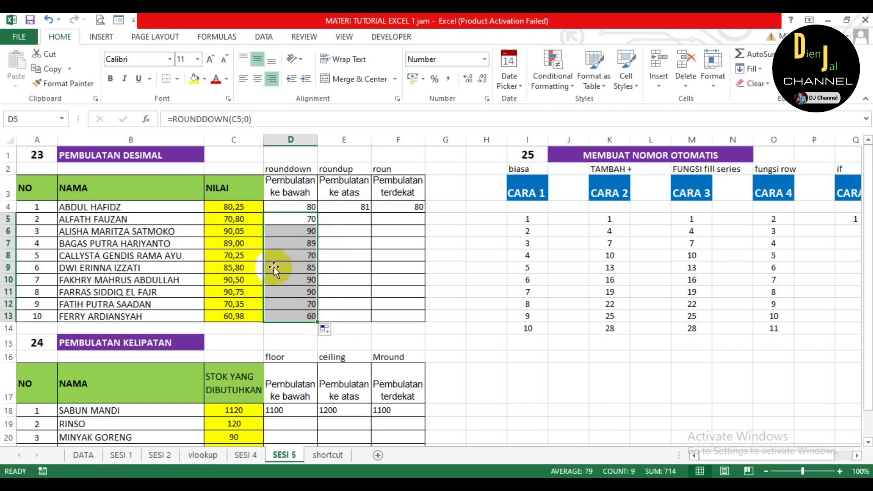
left_click(353, 216)
- Enter =ROUNDUP(C4;0) in E4 to round the first student's score up, and fill the formula down to E13
left_click(354, 207)
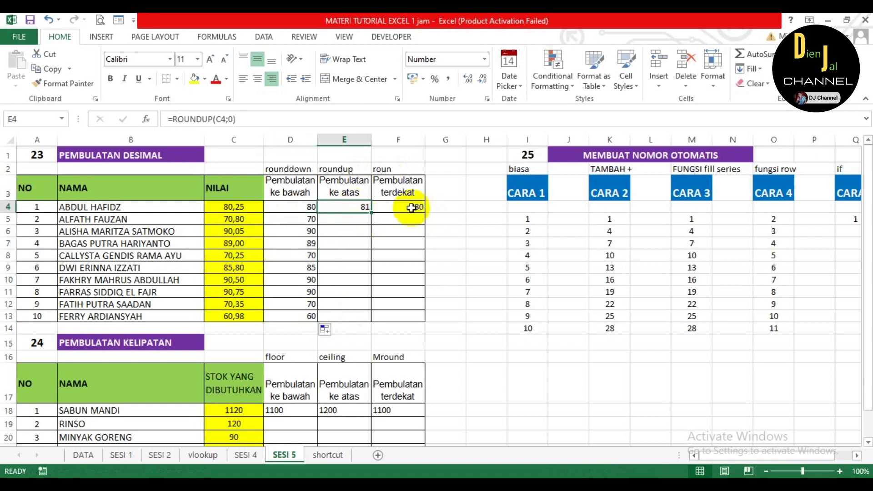
type("=d")
key("BackSpace")
type("roun")
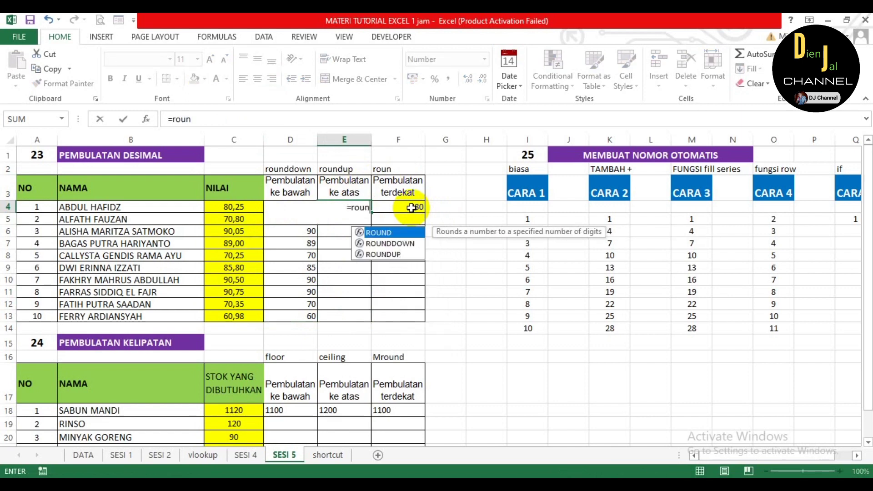
type("dup")
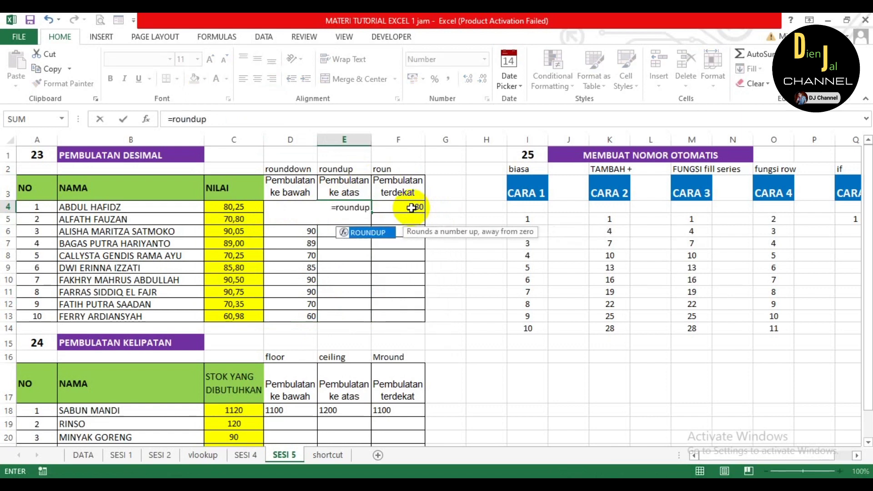
type("(")
left_click(255, 205)
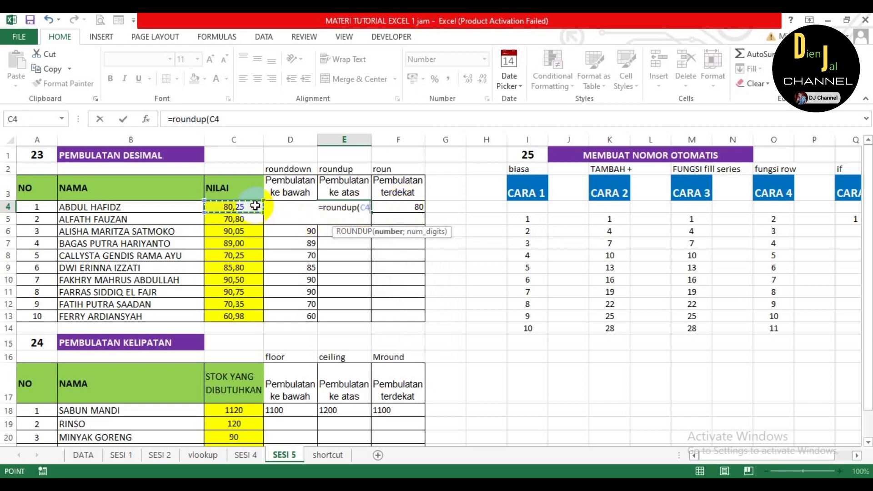
type(";")
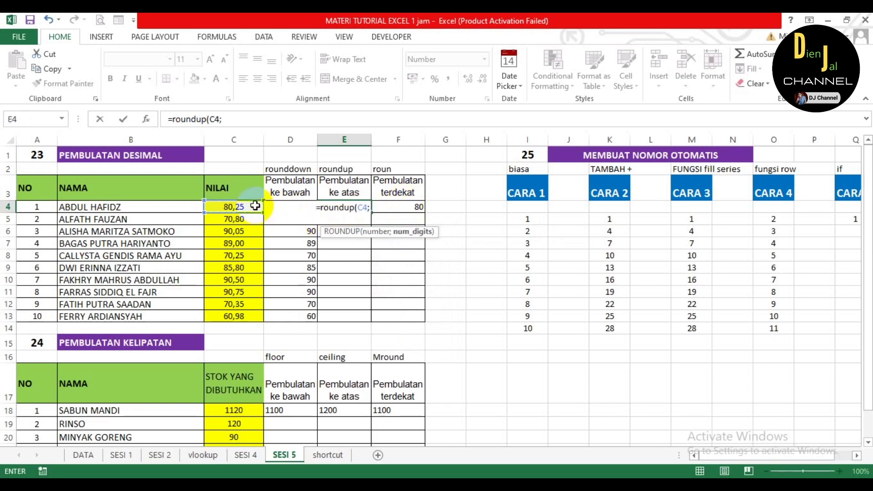
type("0")
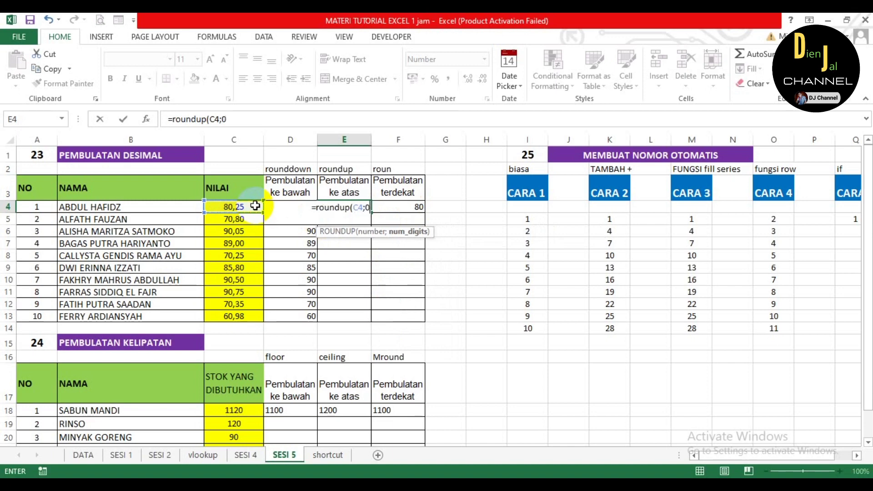
type(")")
key("Return")
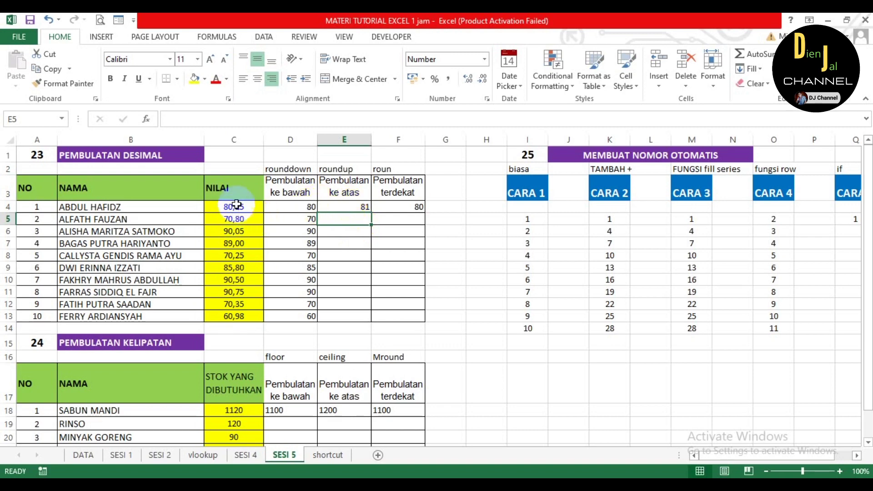
left_click(360, 208)
double_click(370, 212)
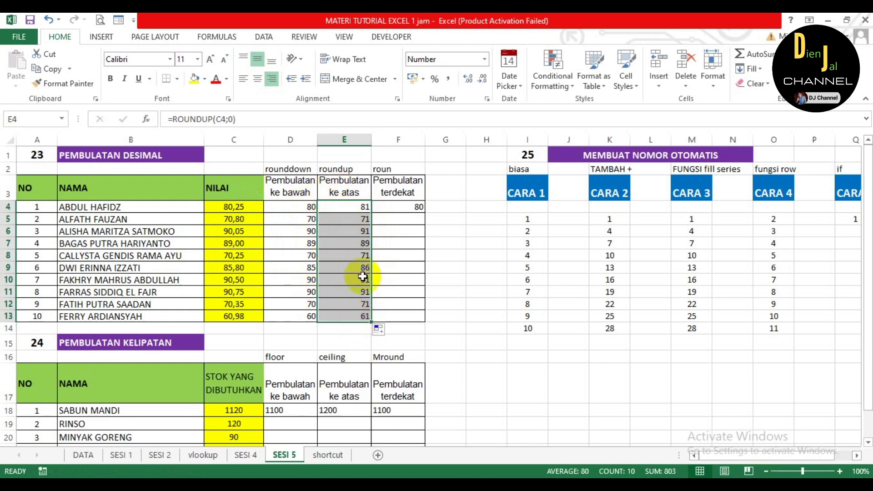
- Enter =ROUND(C4;0) in F4 to round the first student's score to the nearest whole number, and fill it down to F13
left_click(404, 209)
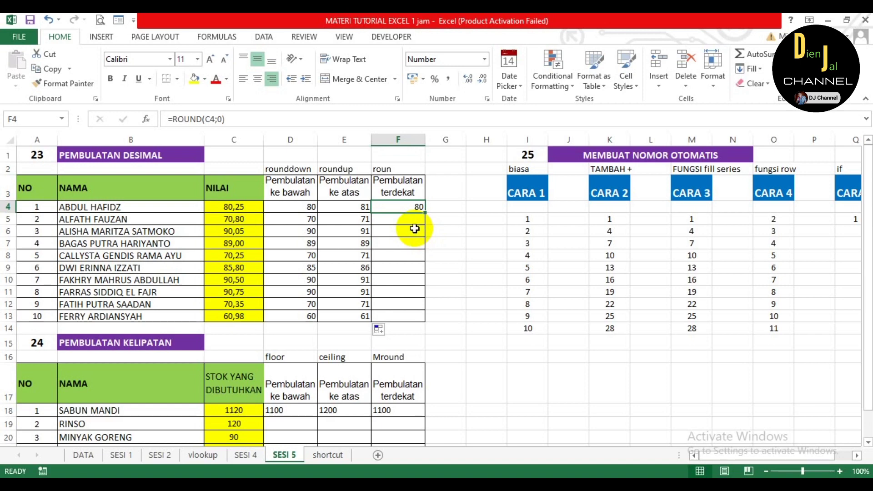
type("=rou")
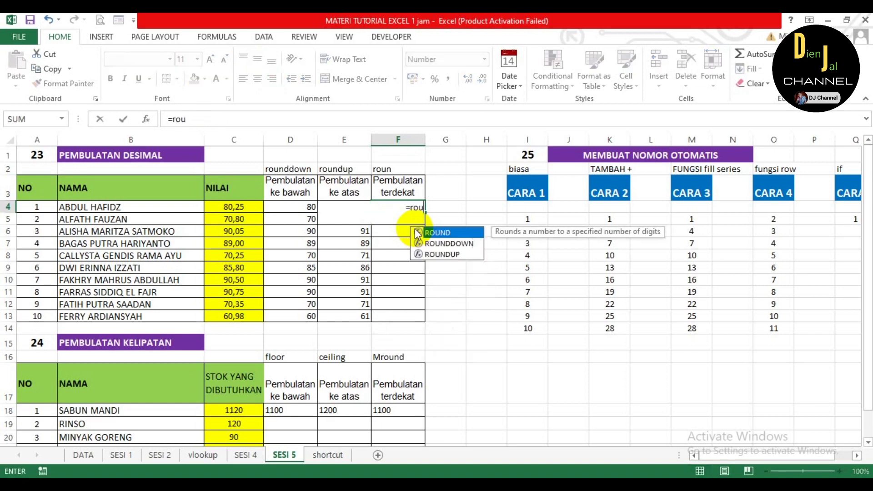
type("nd(")
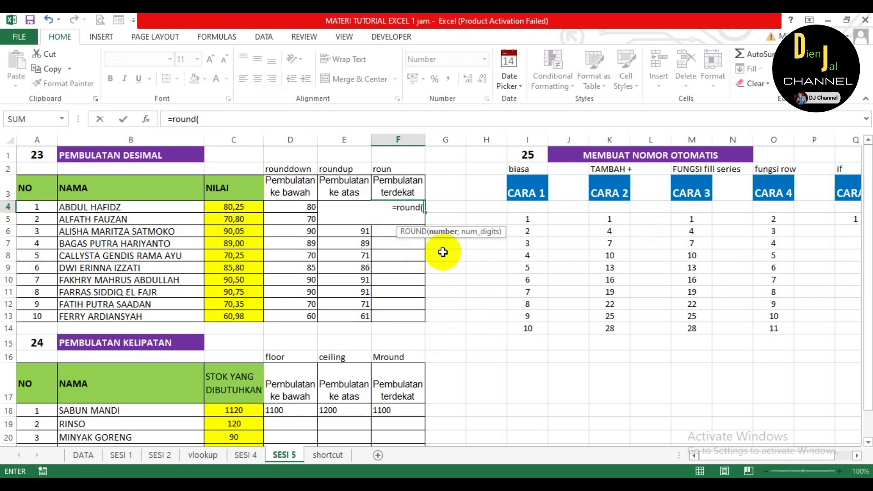
key("BackSpace")
key("BackSpace")
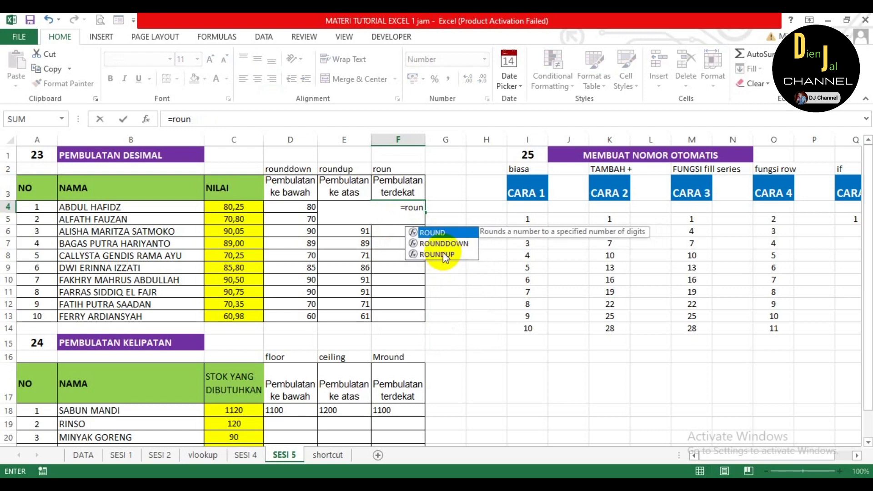
type("d")
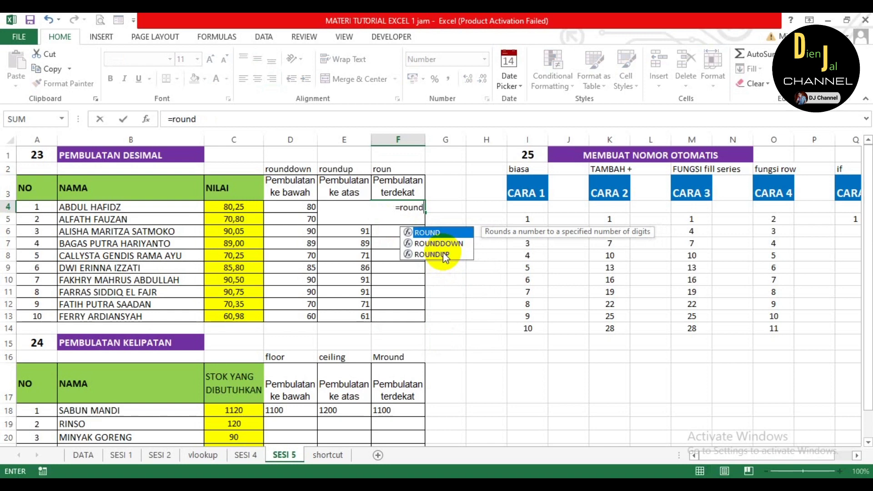
type("(")
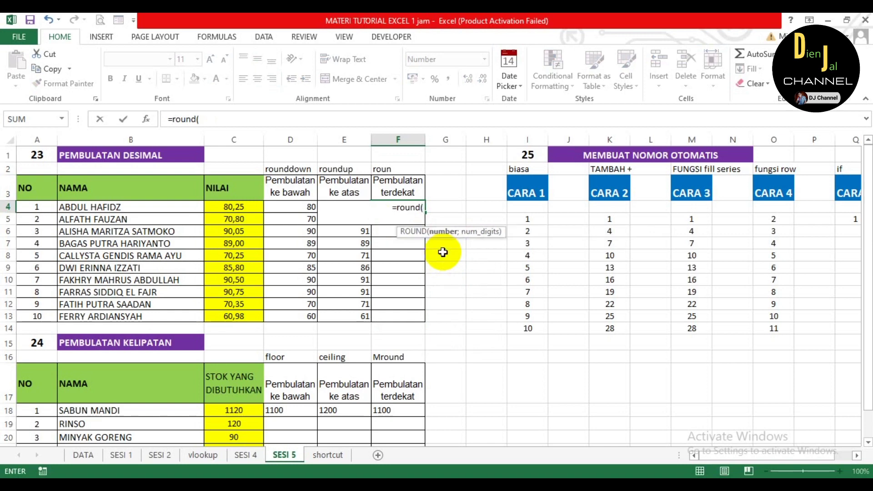
left_click(234, 208)
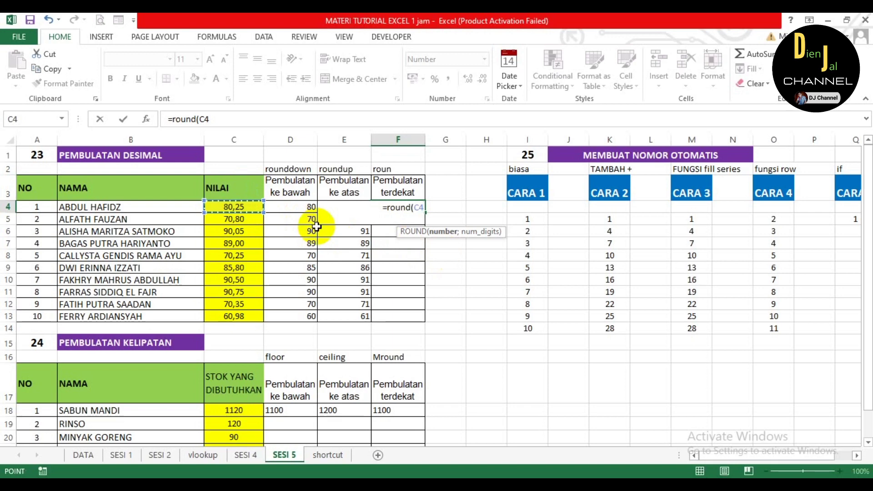
type(";")
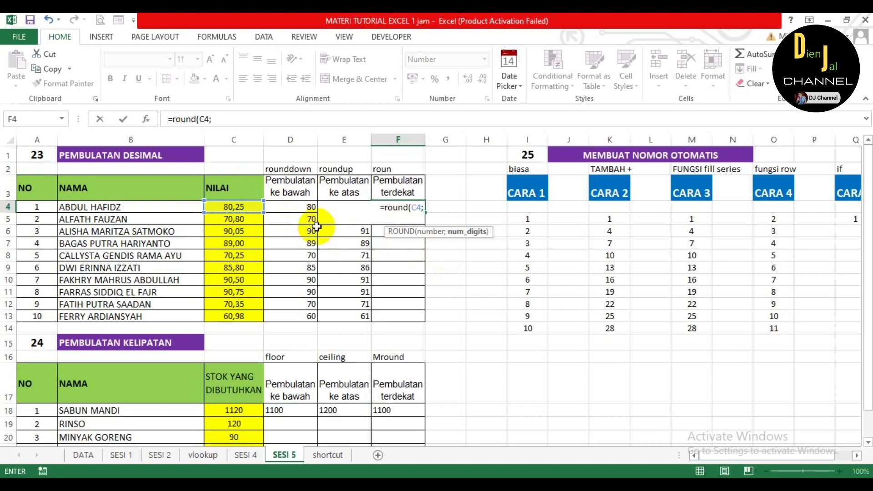
type("0")
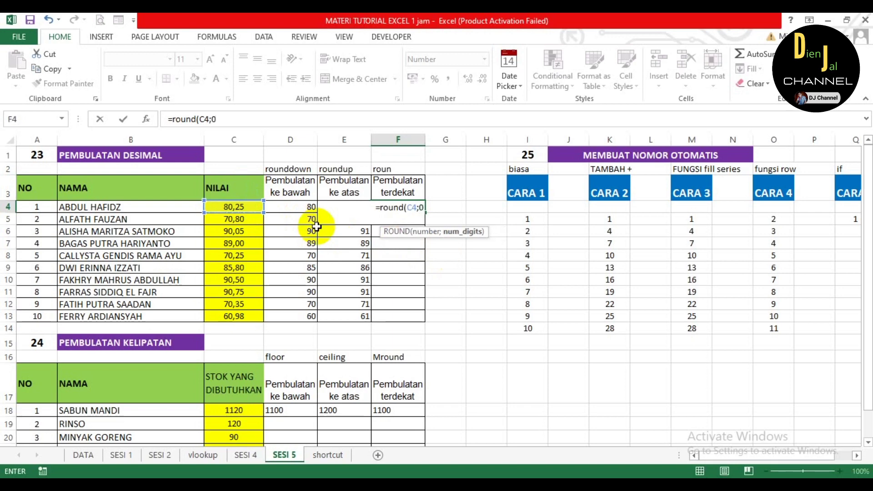
type(")")
key("Return")
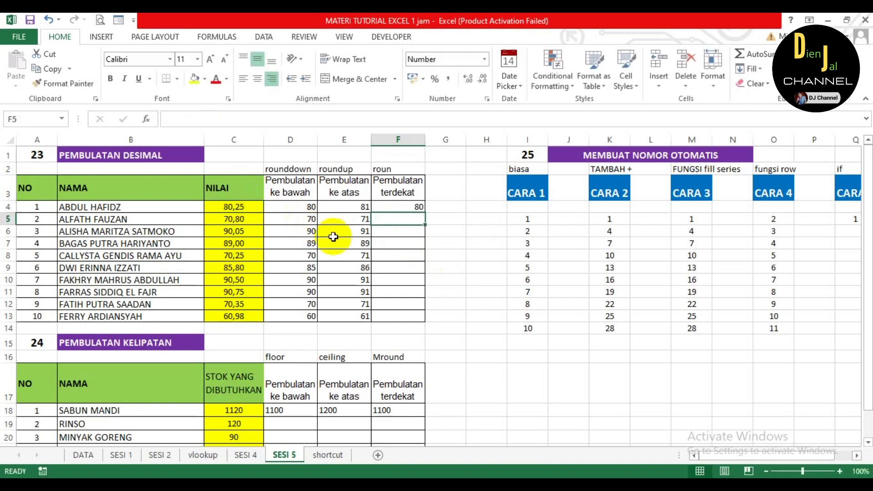
left_click(405, 206)
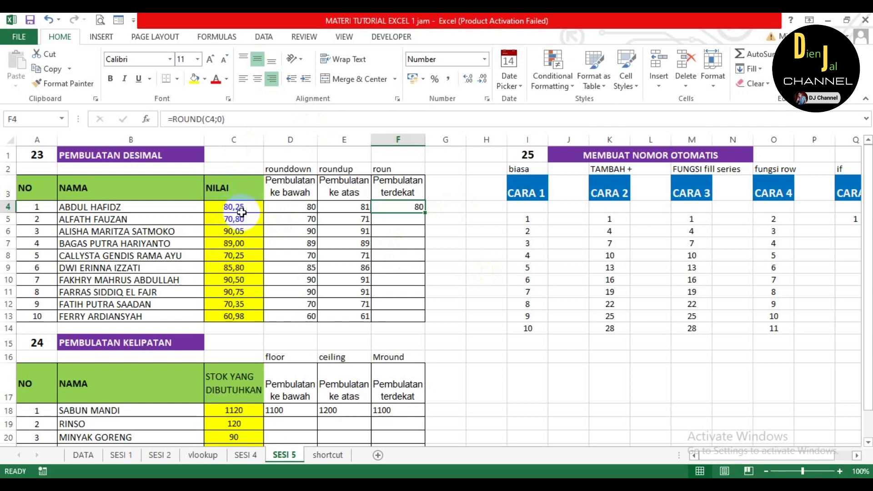
double_click(425, 214)
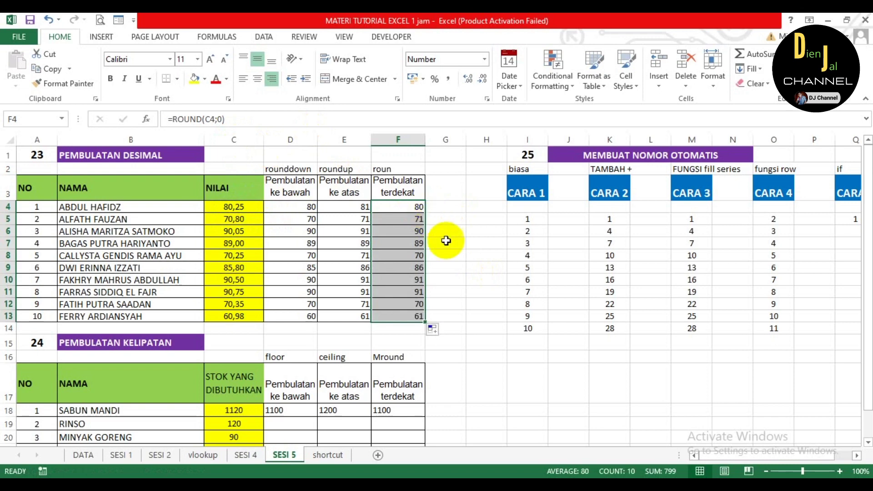
- Compare the original scores in column C with their rounded-down, rounded-up and nearest results across rows 5 to 10
left_click(412, 219)
key("Left")
key("Left")
key("Left")
key("Left")
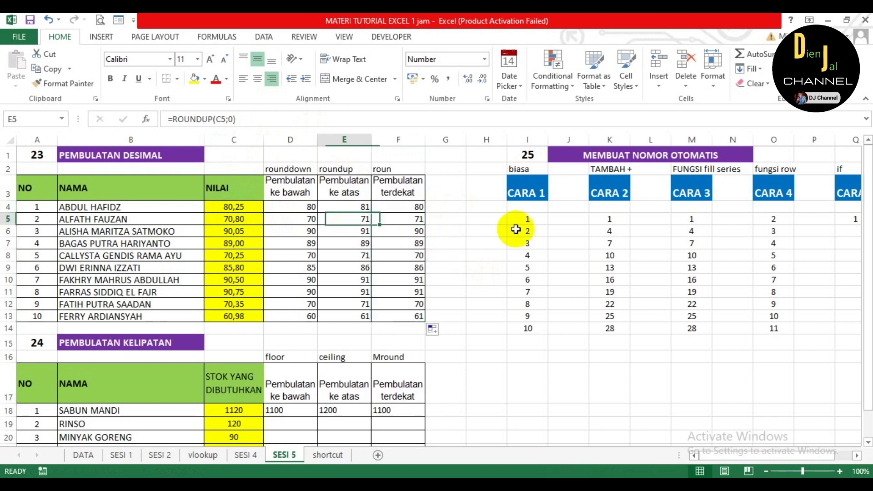
key("Right")
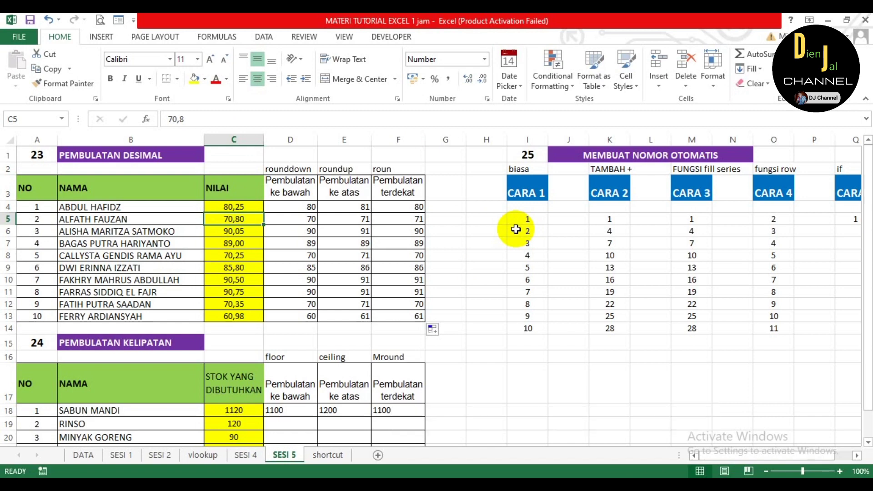
key("Right")
key("Right")
key("Right")
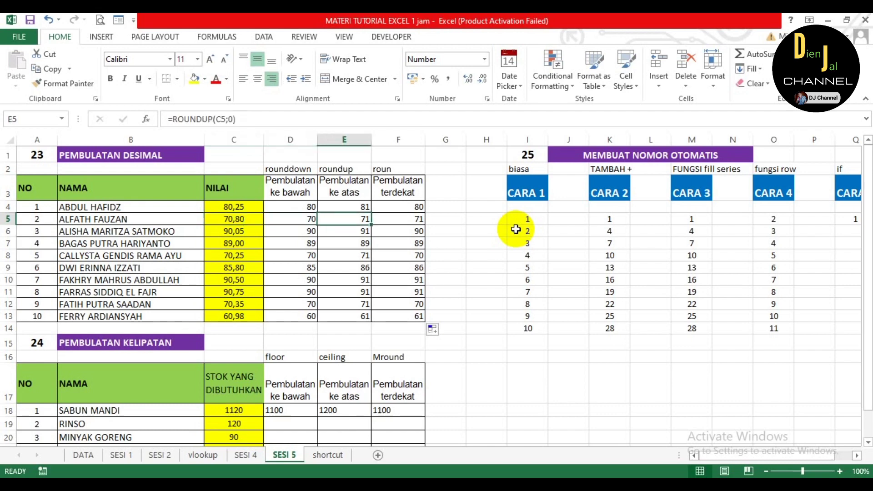
key("Down")
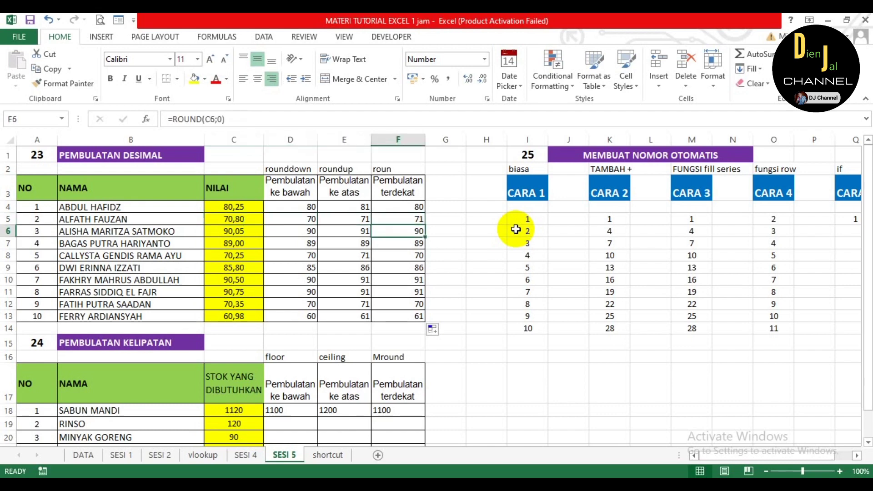
key("Left")
key("Left")
key("Left")
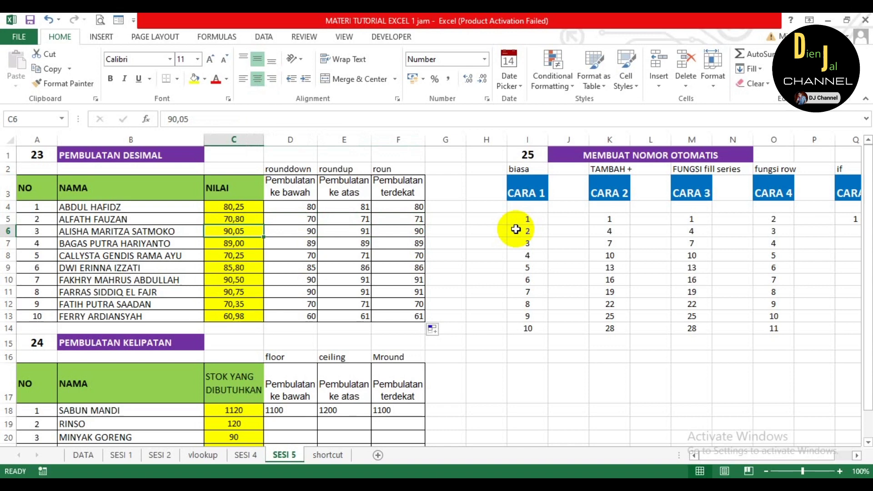
key("Down")
key("Down")
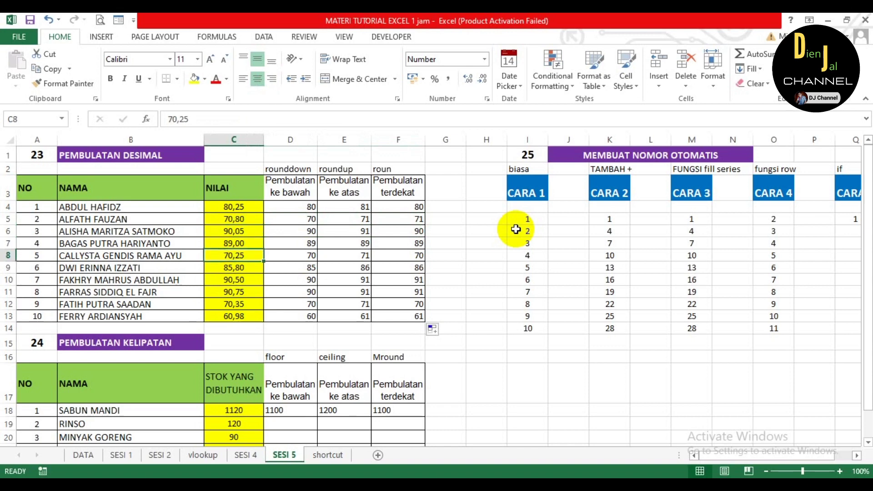
key("Right")
key("Right")
key("Right")
key("Right")
key("Left")
key("Left")
key("Left")
key("Right")
key("Down")
key("Down")
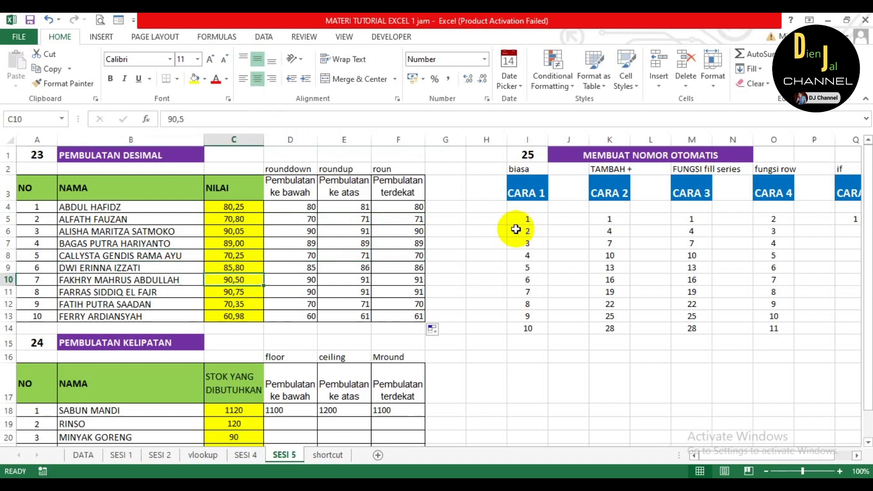
key("Right")
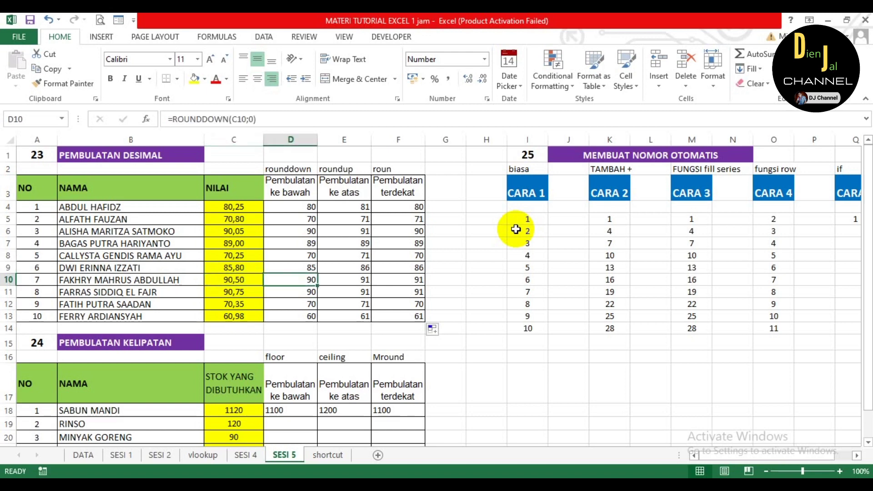
key("Right")
key("Right")
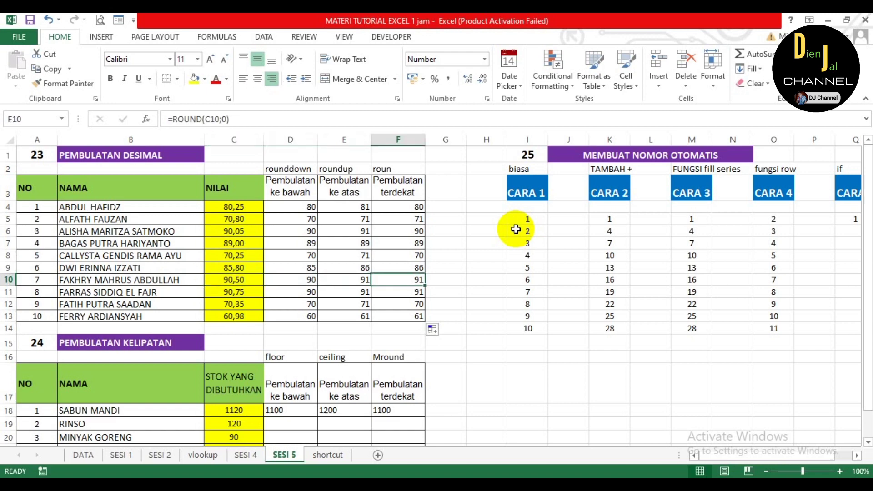
key("Left")
key("Left")
key("Left")
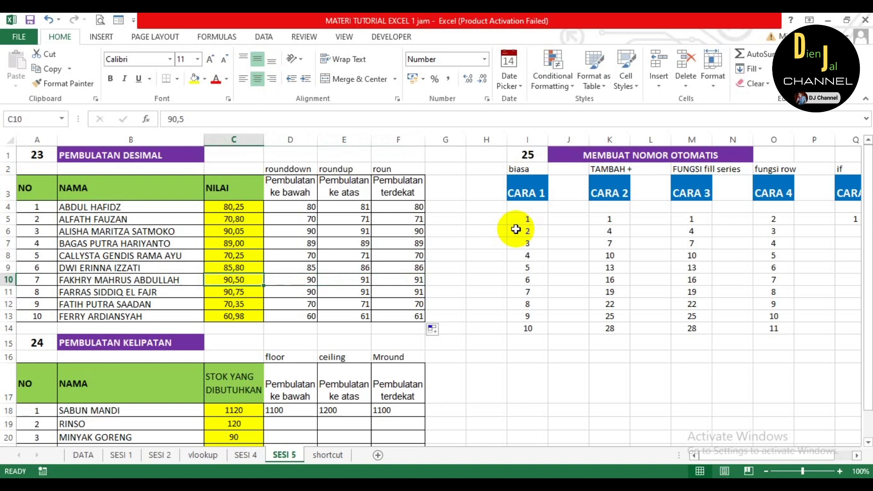
key("Down")
key("Up")
key("Up")
key("Up")
key("Up")
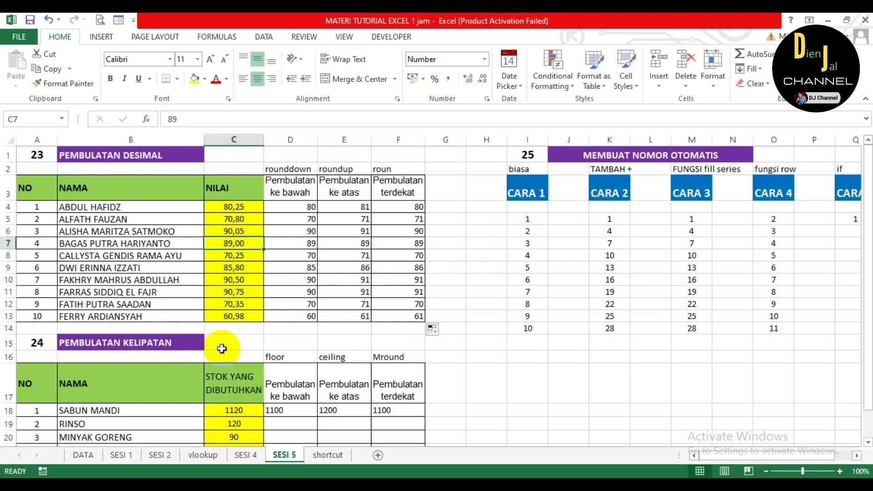
- Examine the FLOOR, CEILING and MROUND columns of the PEMBULATAN KELIPATAN table, including the SABUN MANDI example in row 18
scroll(233, 336, "down", 2)
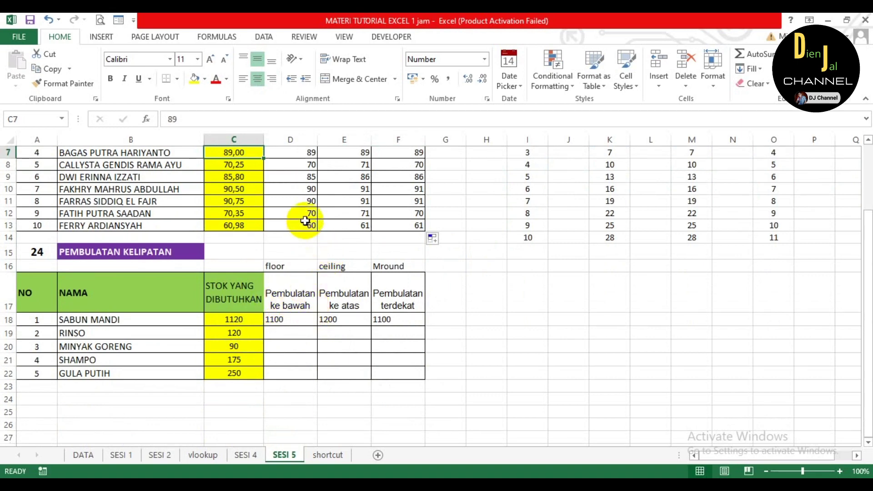
scroll(305, 220, "up", 1)
scroll(304, 220, "down", 1)
scroll(304, 221, "down", 1)
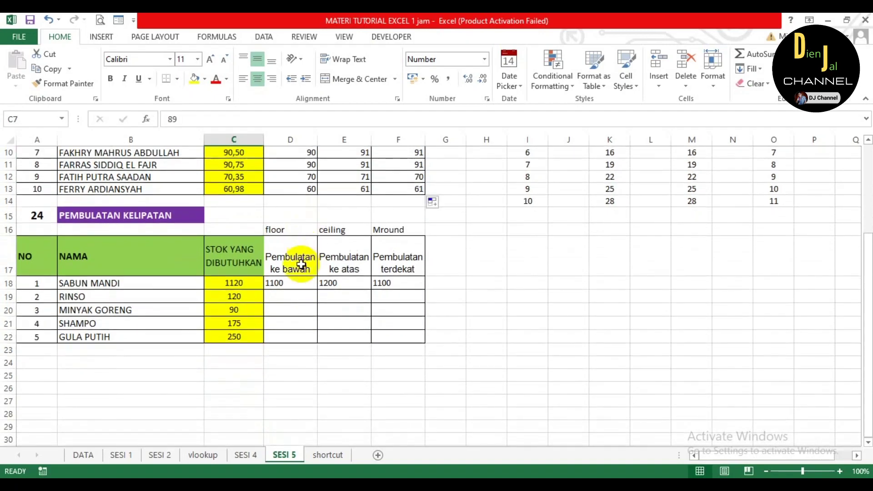
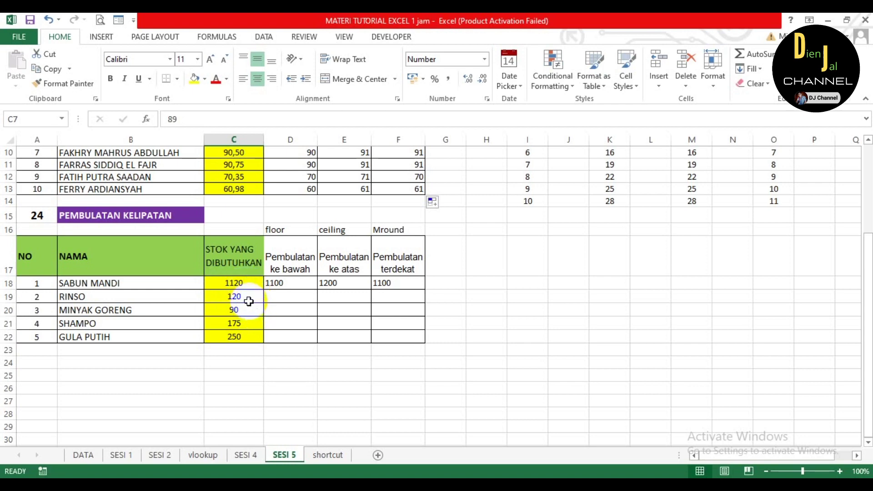
left_click(273, 283)
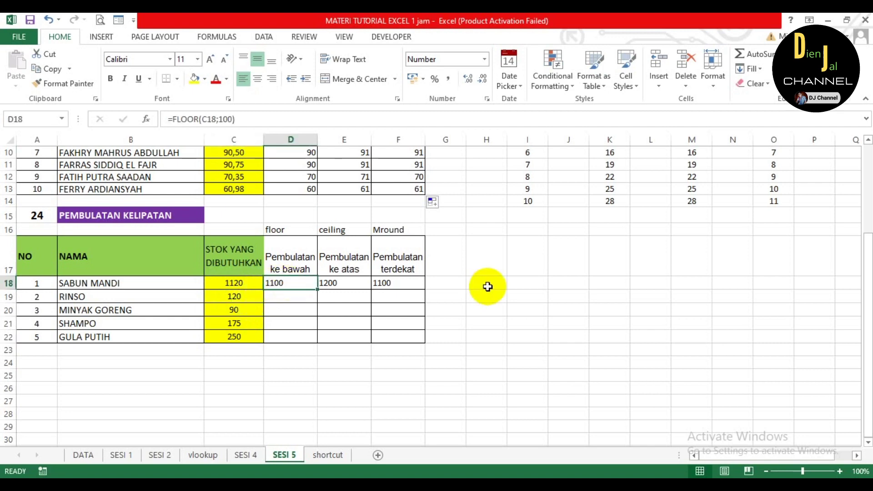
key("Up")
key("Up")
key("Up")
key("Down")
key("Down")
key("Down")
key("Up")
key("Right")
key("Right")
key("Right")
key("Left")
key("Left")
key("Left")
key("Up")
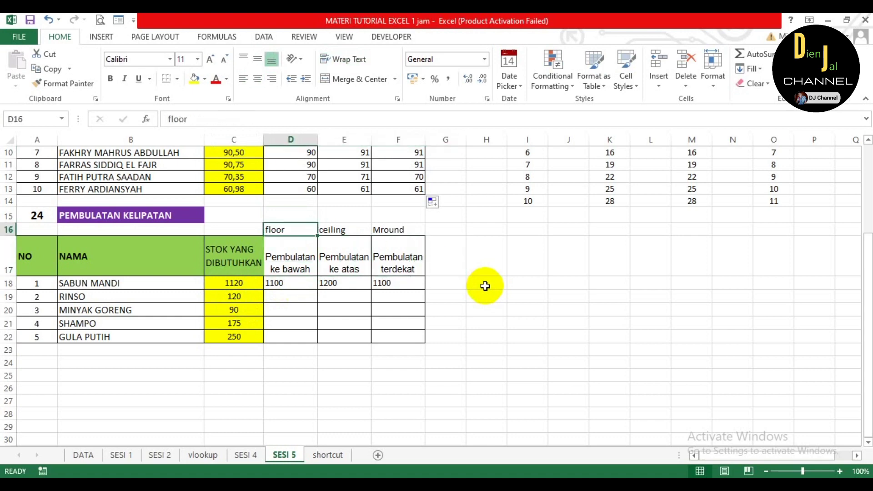
- Compare the function names in D16:F16 with the rounding directions in D17:F17 and the CEILING example in E18
key("Down")
key("Down")
key("Down")
key("Up")
key("Up")
key("Right")
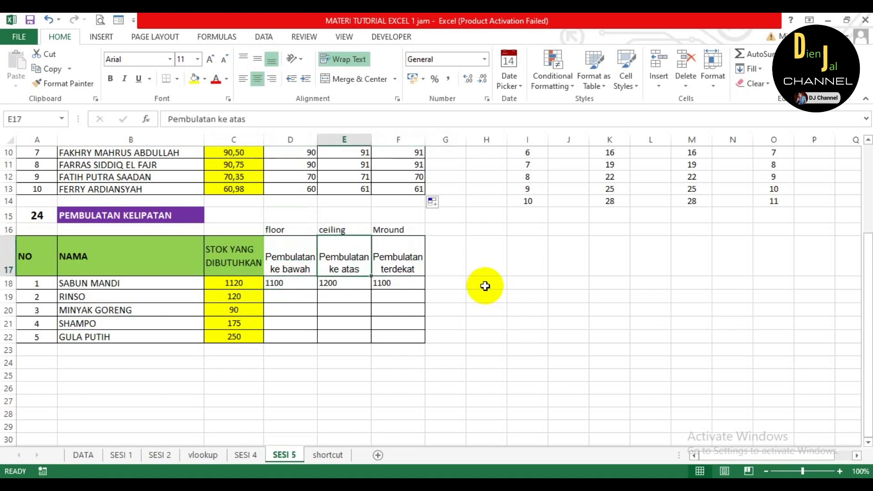
key("Up")
key("Up")
key("Down")
key("Down")
key("Down")
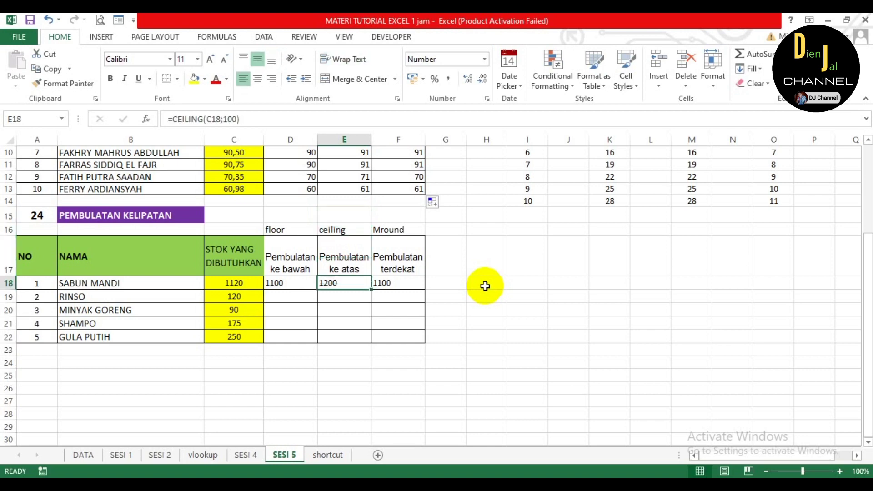
key("Down")
key("Up")
key("Up")
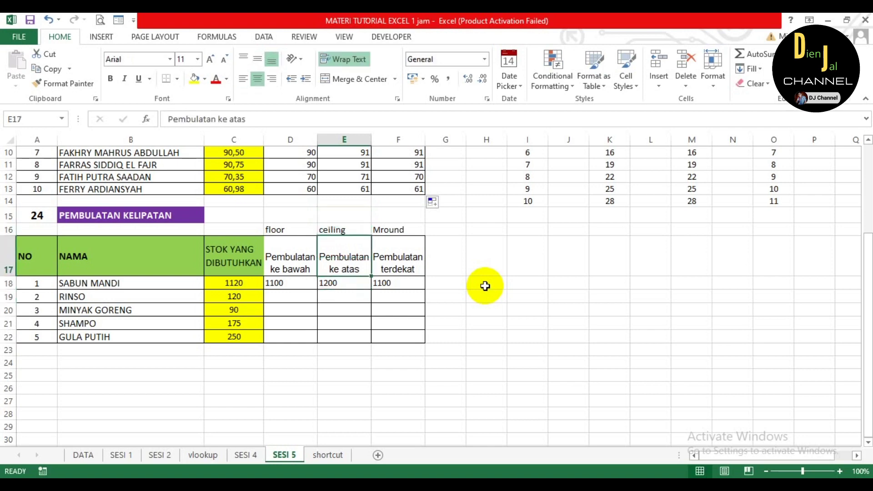
key("Right")
key("Up")
key("Down")
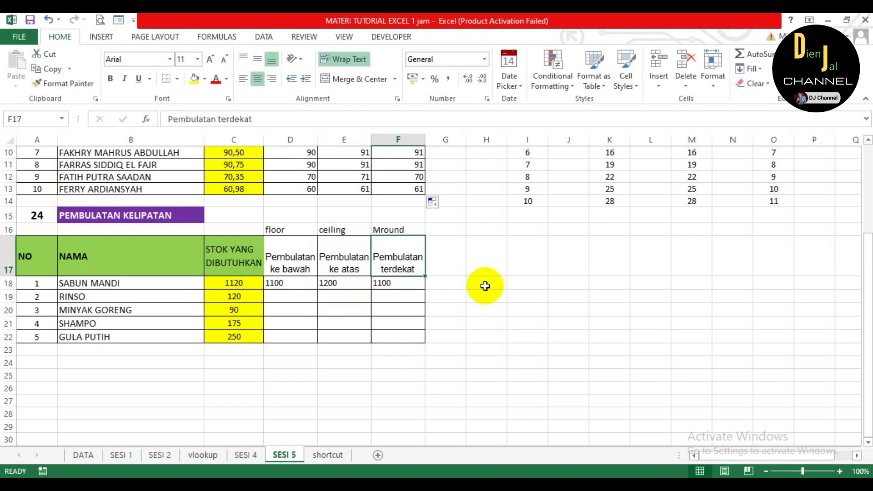
key("Left")
key("Left")
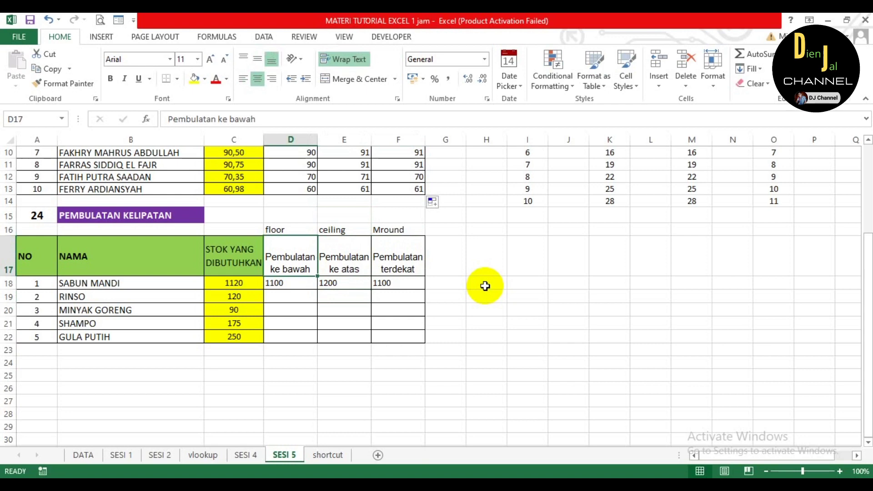
- Review the example formulas in D18:F18 and match the FLOOR formula with its heading in column D
key("Down")
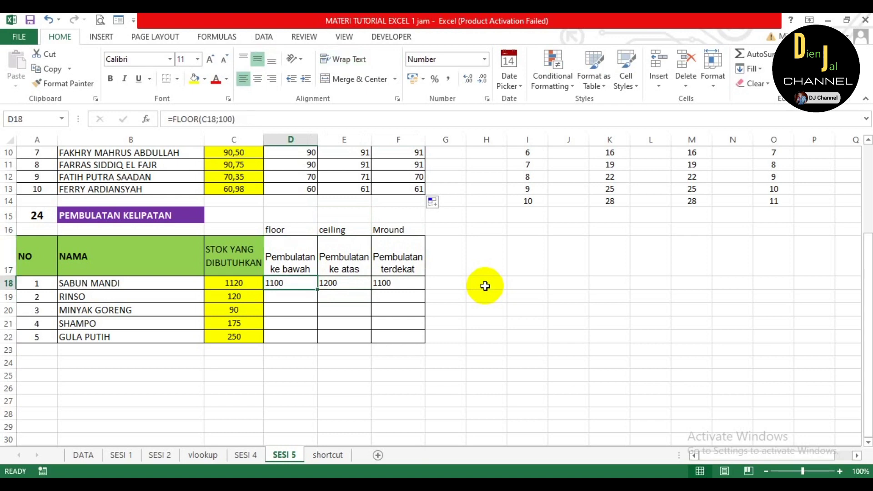
key("Right")
key("Right")
key("Left")
key("Left")
key("Up")
key("Down")
key("Up")
key("Up")
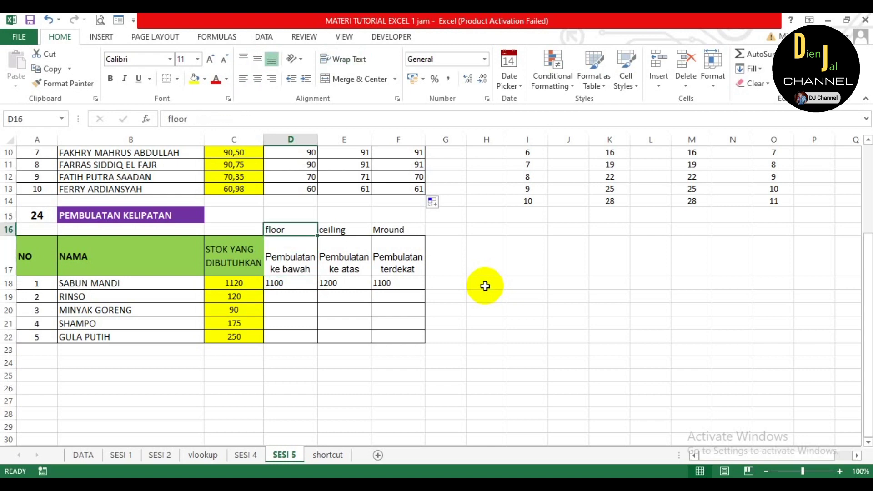
key("Down")
key("Down")
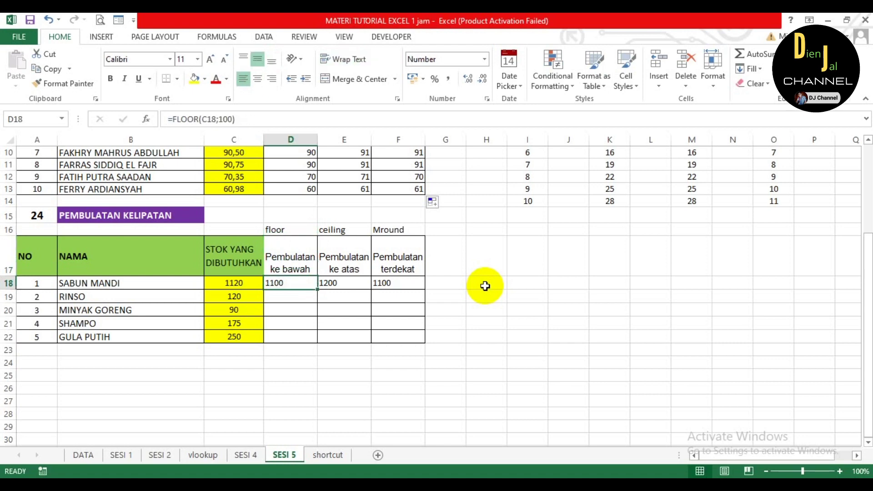
- Inspect the number and significance arguments of the FLOOR formula in D18 without changing it
key("F2")
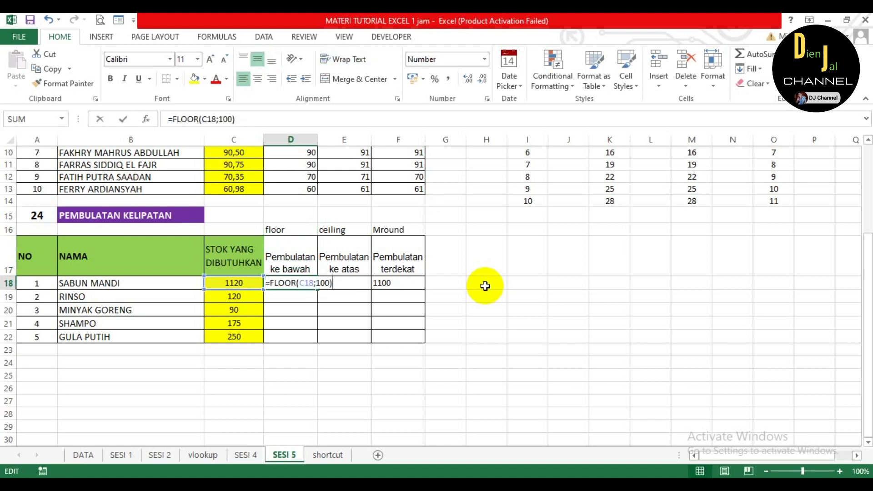
key("Left")
key("Left")
key("Left")
key("Left")
key("Left")
key("Left")
key("Left")
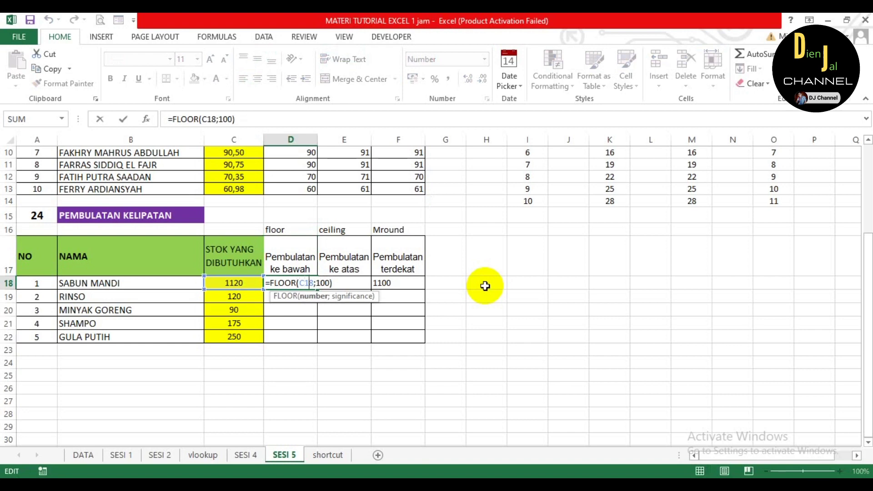
key("Right")
key("Right")
key("Right")
key("Right")
key("Right")
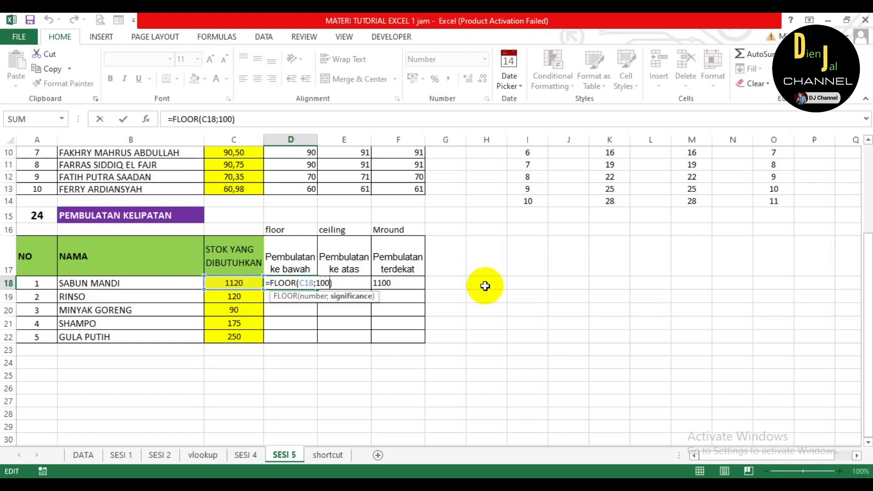
key("Right")
key("Return")
key("Up")
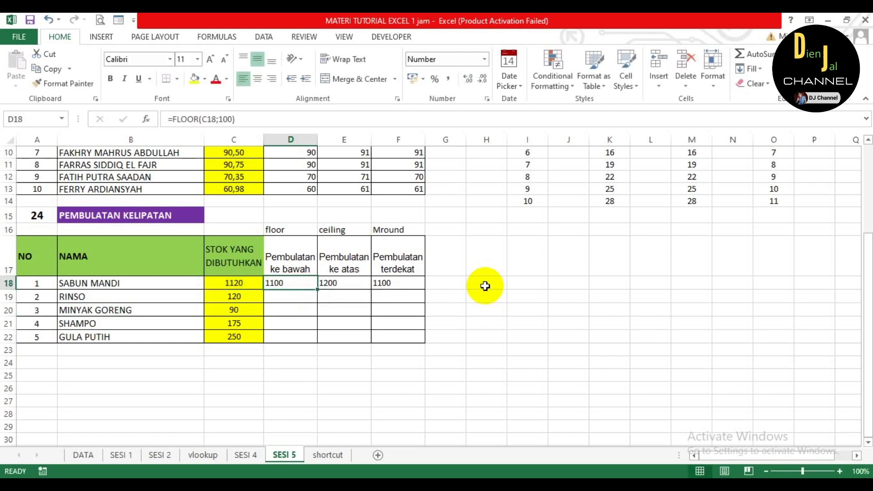
- Fill the FLOOR formula from D18 down to D22 and check MINYAK GORENG's result against its required stock
key("Left")
key("Right")
key("Left")
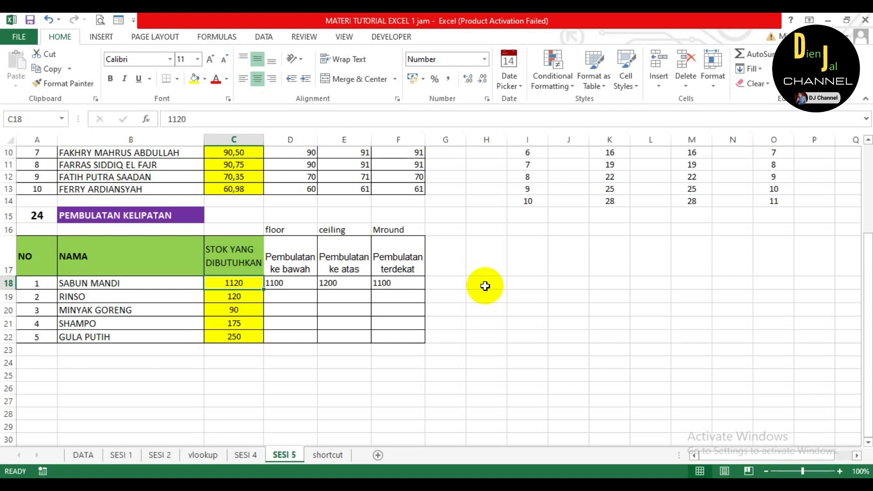
key("Right")
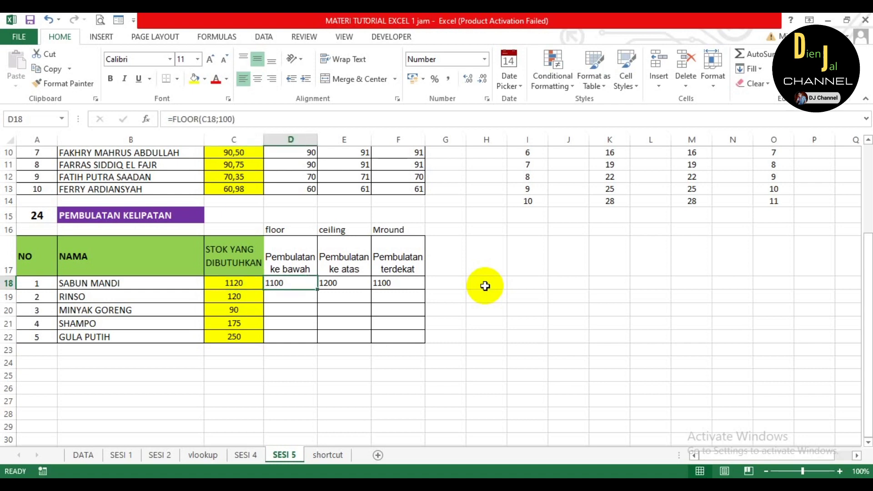
double_click(317, 290)
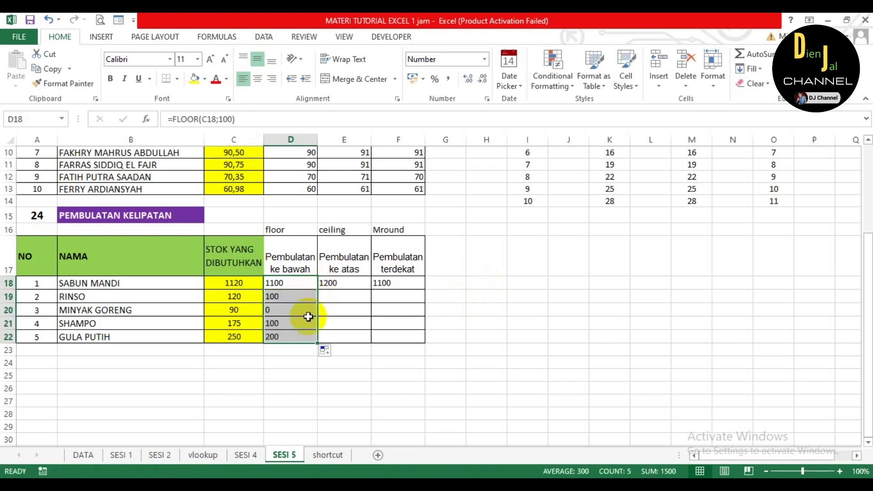
left_click(284, 311)
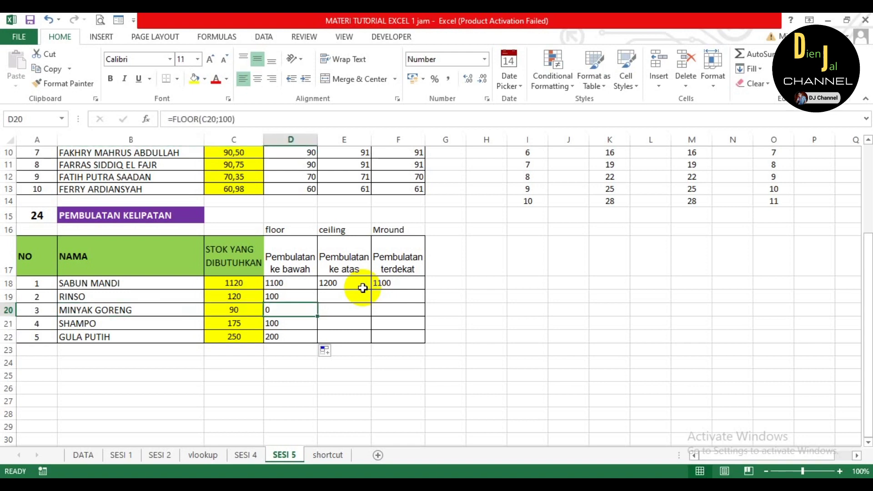
key("Left")
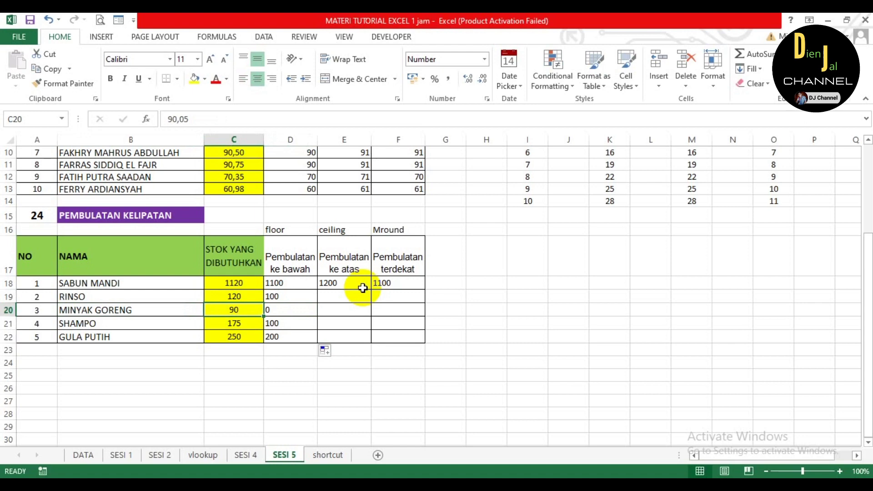
key("Right")
key("Left")
key("Right")
key("Right")
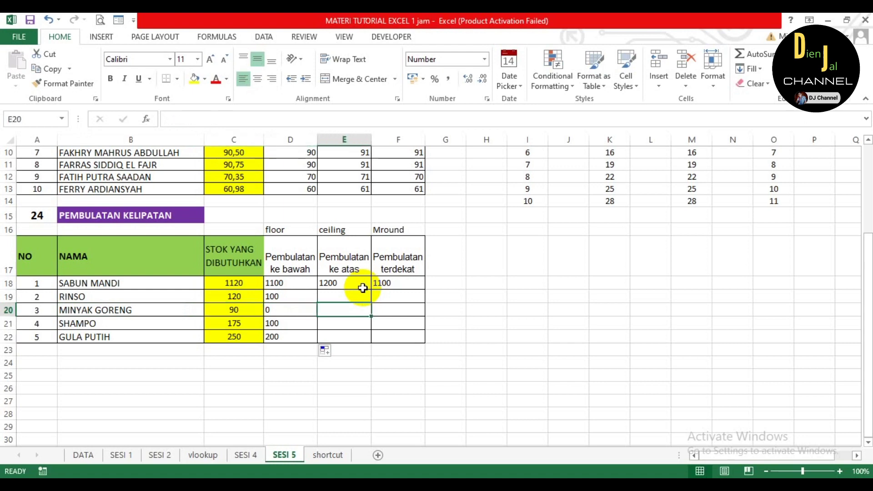
- Inspect the number and significance arguments of the CEILING formula in E18 without changing it
key("Up")
key("Up")
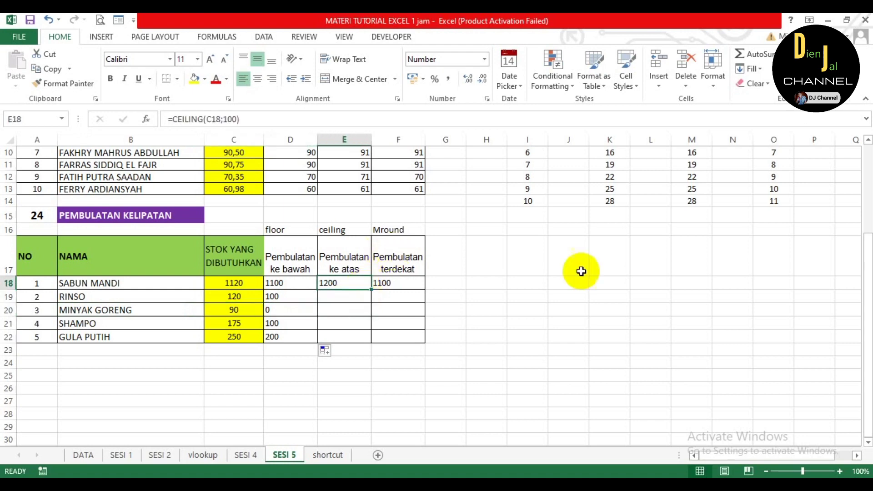
key("F2")
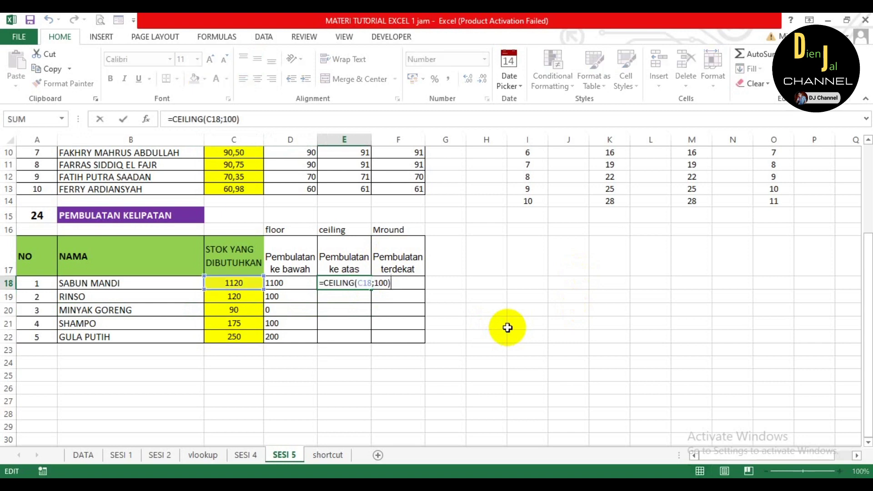
key("Left")
key("Left")
key("Left")
key("Left")
key("Left")
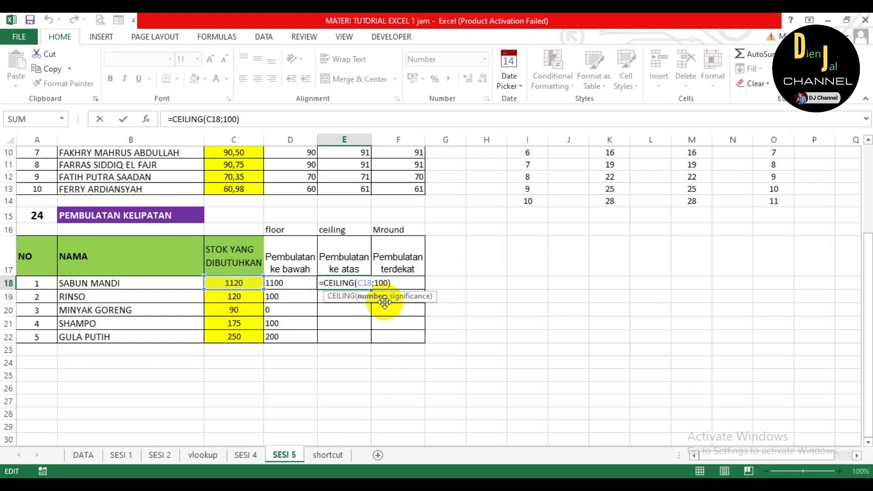
key("Right")
key("Right")
key("Right")
key("Right")
key("Return")
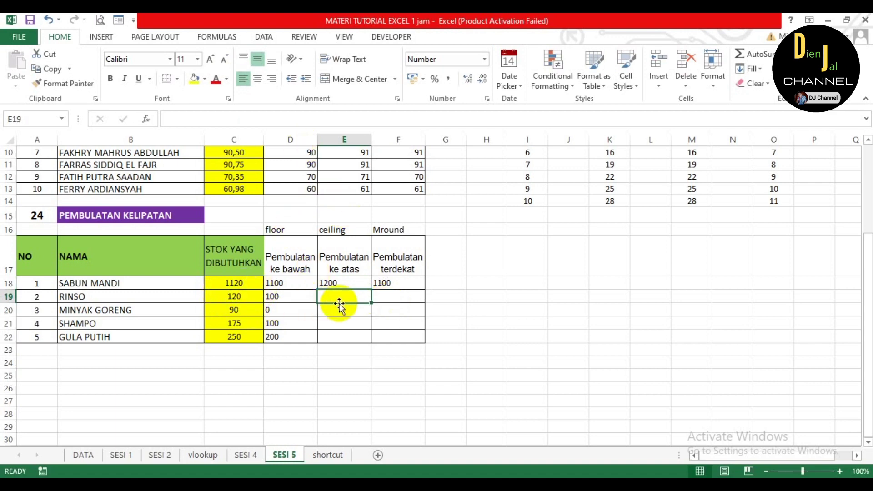
- Fill the CEILING formula from E18 down to E22 and check the results for MINYAK GORENG and GULA PUTIH
left_click(348, 282)
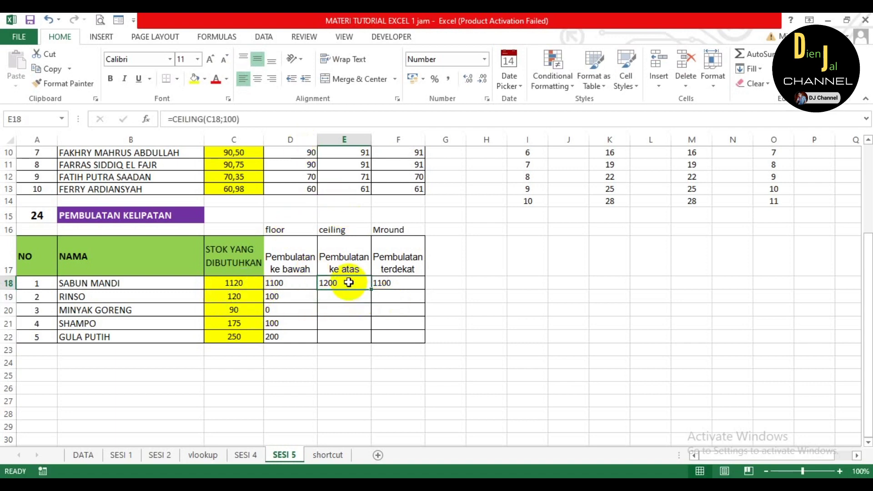
double_click(371, 289)
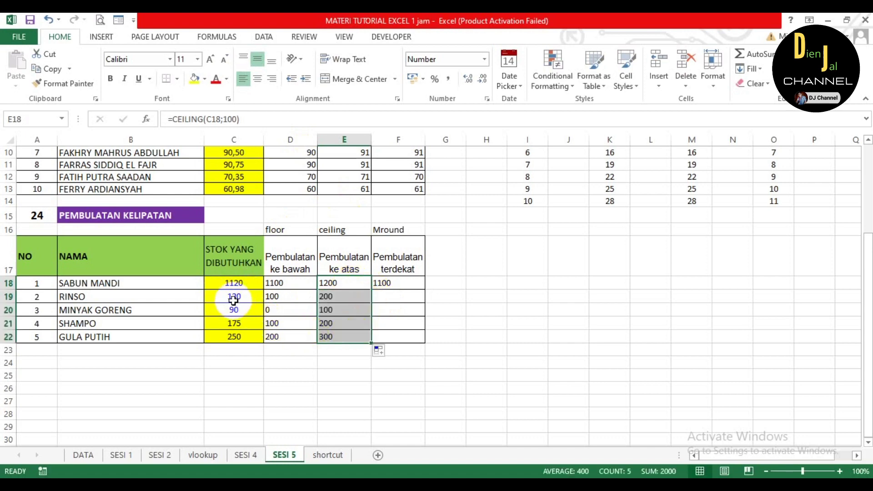
left_click(341, 311)
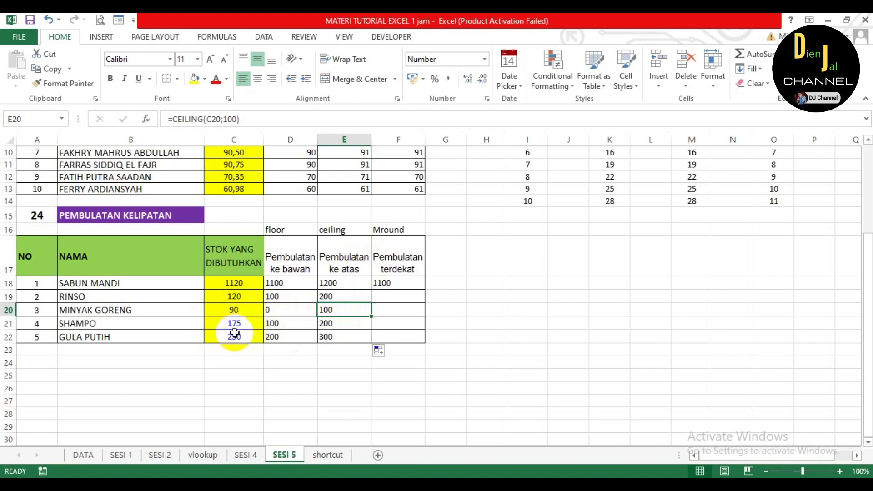
left_click(328, 338)
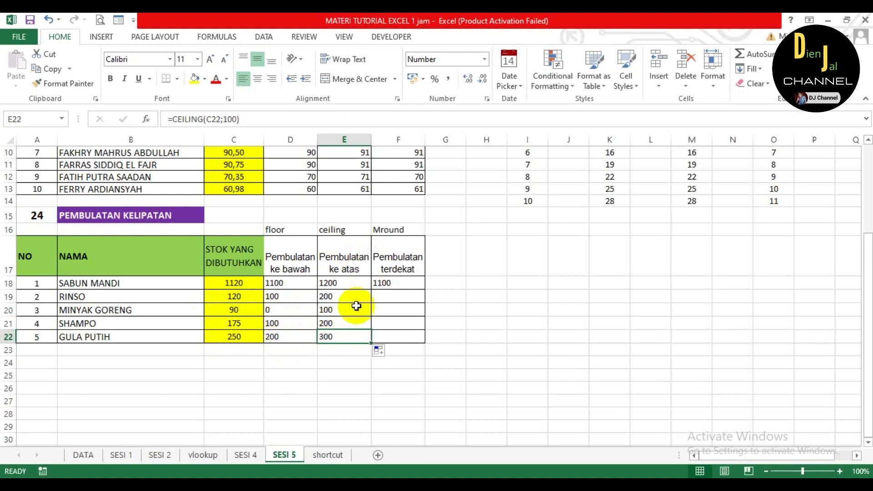
- Inspect the number and multiple arguments of the MROUND formula in F18 without changing it
left_click(401, 285)
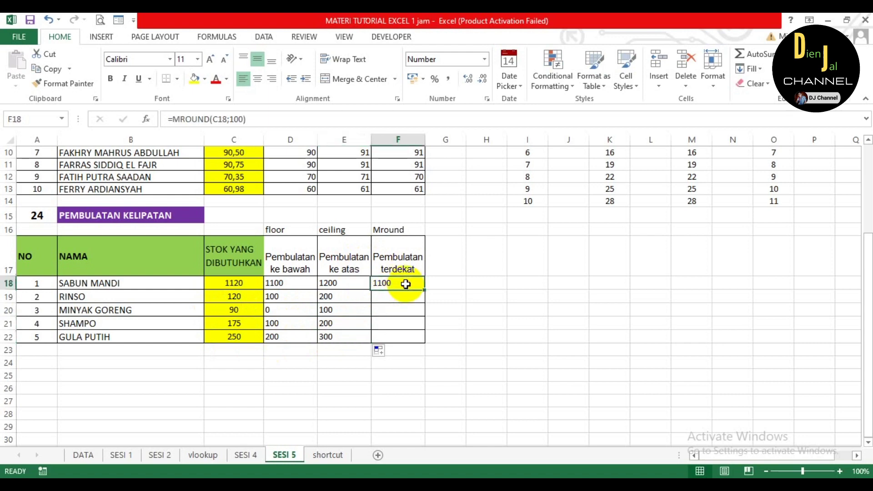
key("F2")
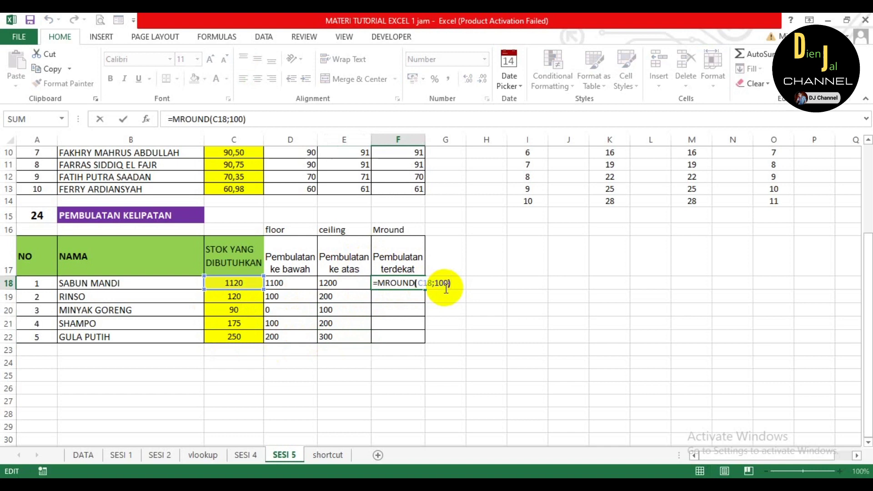
left_click(447, 286)
key("Left")
key("Left")
key("Left")
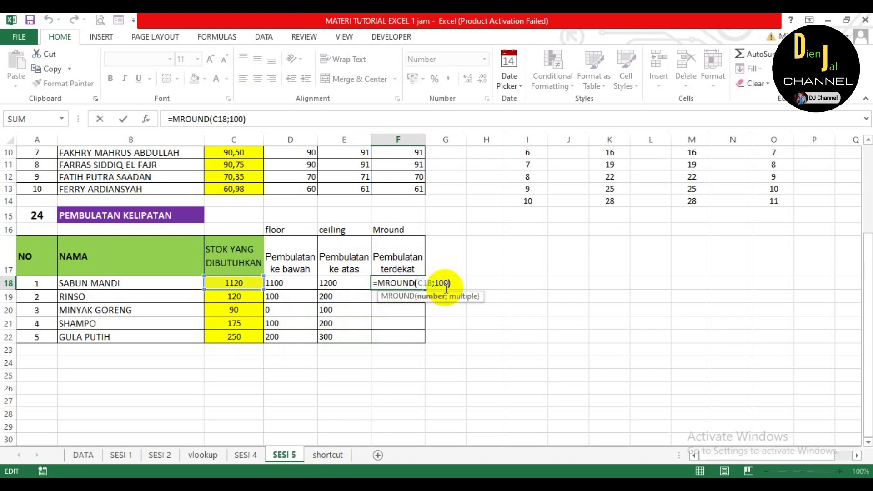
key("Left")
key("Right")
key("Right")
key("Right")
key("Right")
key("Right")
key("Right")
key("Return")
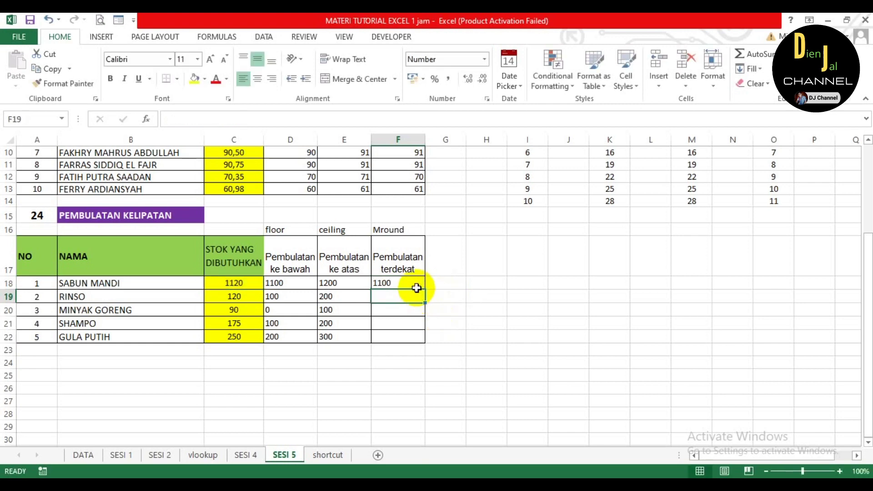
- Fill the MROUND formula from F18 down to F22
left_click(416, 287)
double_click(424, 290)
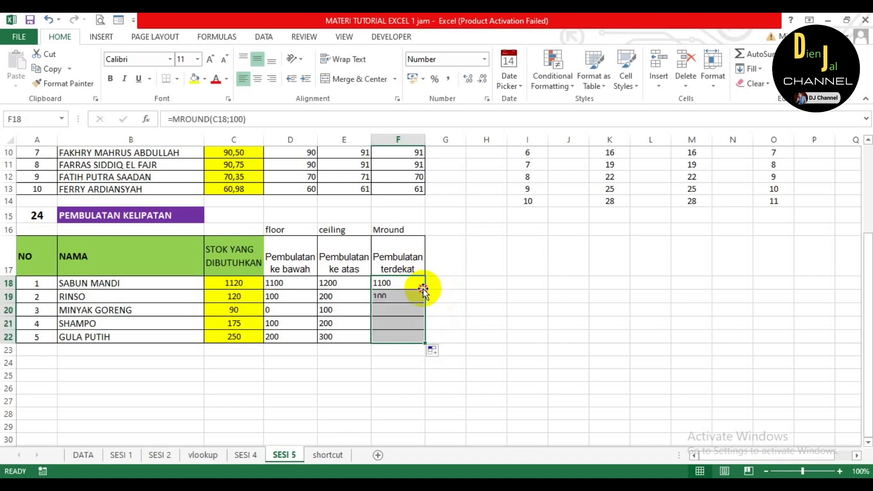
left_click(456, 312)
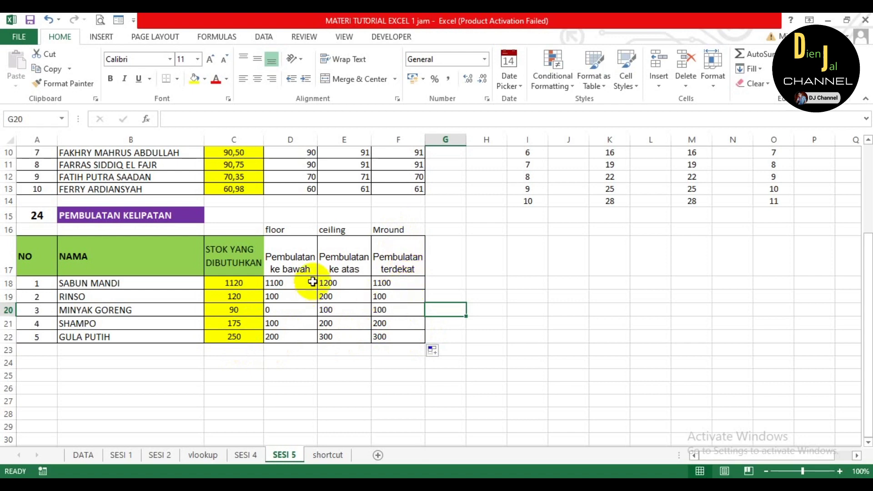
- Look over exercise 25, MEMBUAT NOMOR OTOMATIS, and its five numbering methods from CARA 1 to CARA 5
scroll(312, 281, "up", 3)
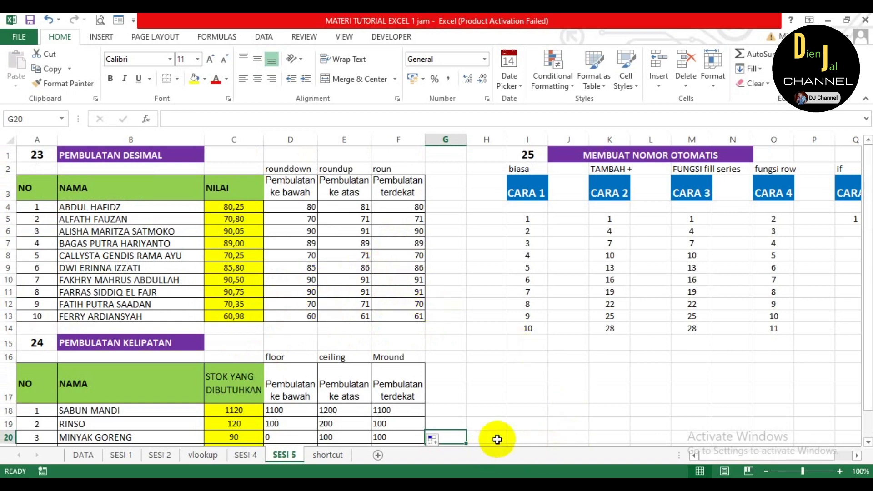
left_click(537, 385)
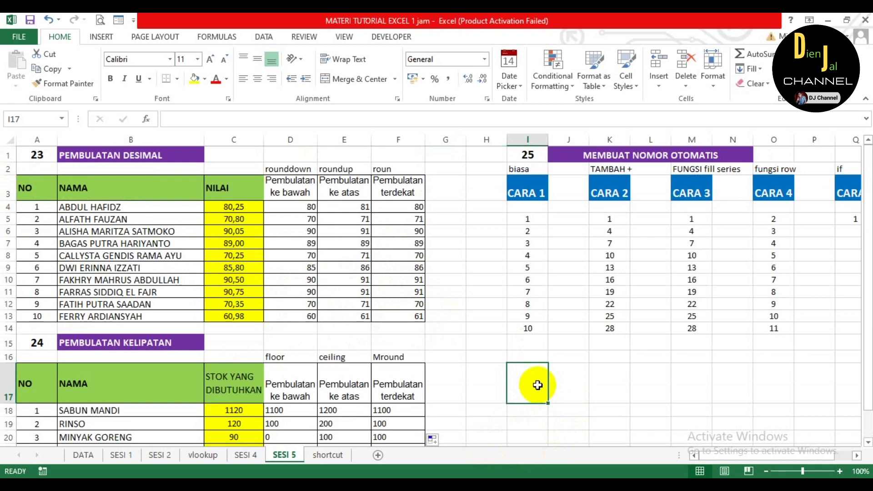
key("Right")
key("Right")
key("Right")
key("Right")
key("Right")
key("Right")
key("Right")
key("Right")
key("Right")
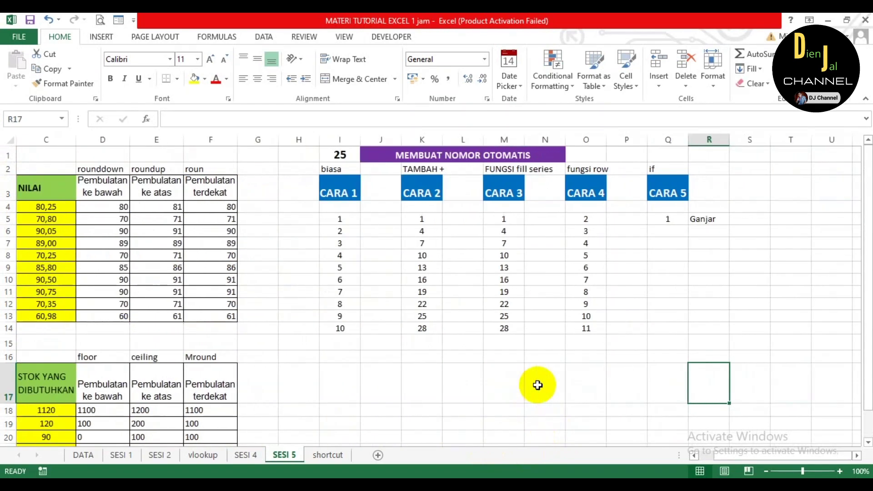
key("Left")
key("Left")
key("Left")
key("Left")
key("Left")
key("Left")
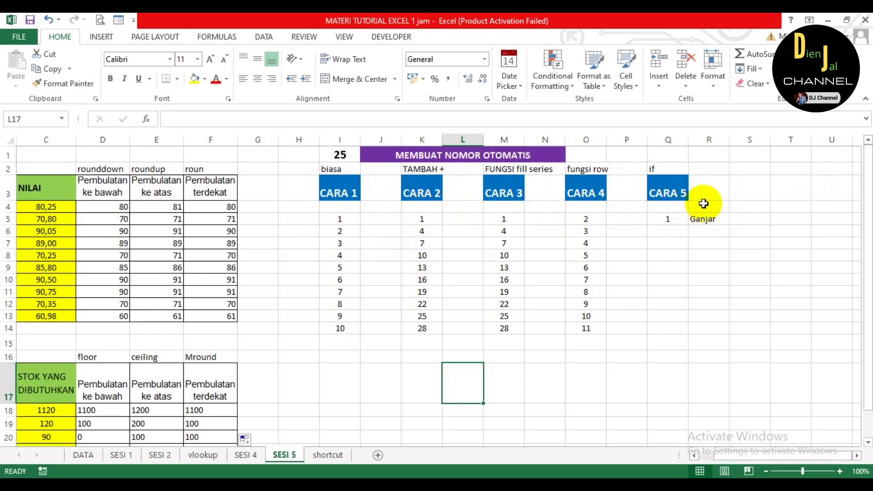
- Clear the existing numbers under CARA 1 in I5:I14
left_click_drag(340, 230, 341, 329)
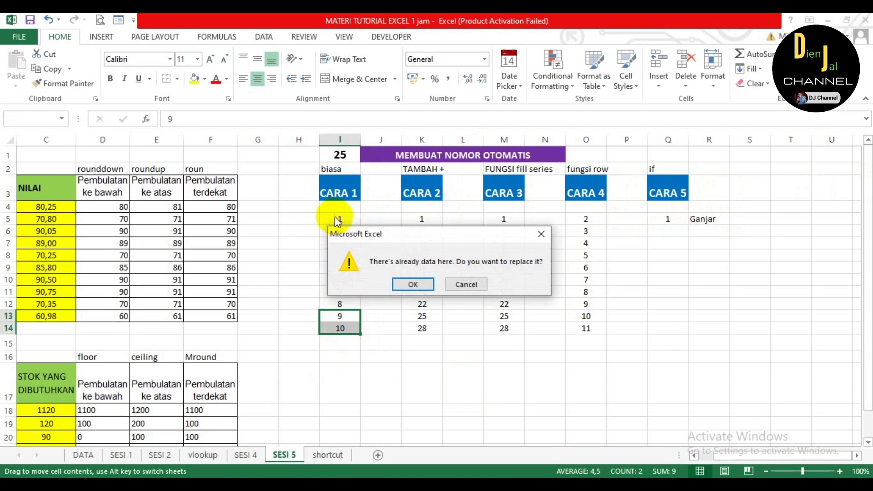
left_click(475, 285)
left_click_drag(351, 220, 350, 222)
key("shift+Down")
key("shift+Down")
key("shift+Down")
key("shift+Down")
key("shift+Down")
key("shift+Down")
key("shift+Down")
key("shift+Down")
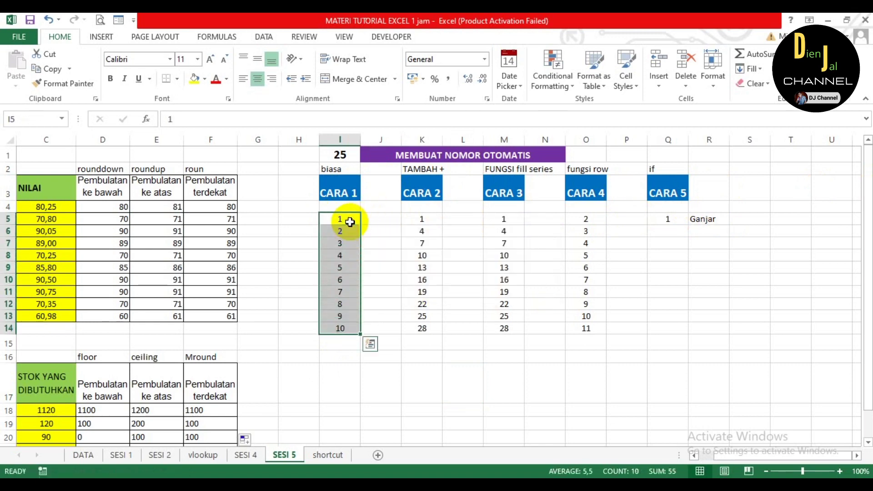
key("BackSpace")
left_click(363, 256)
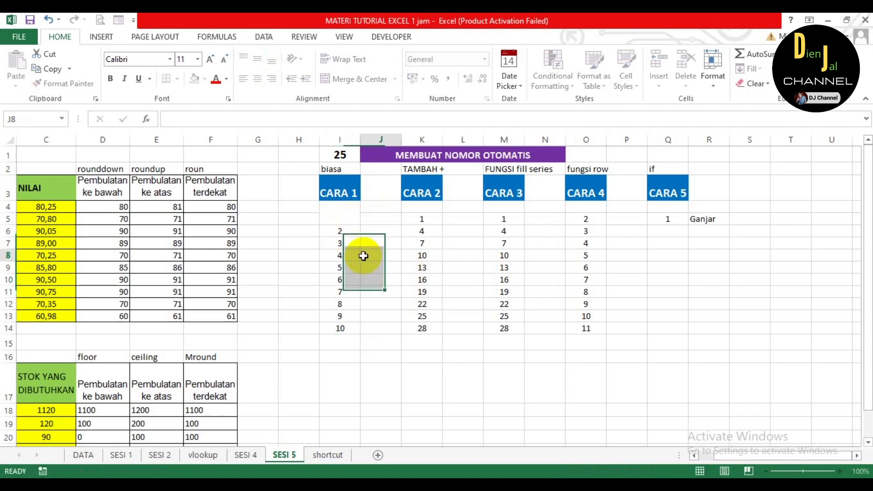
left_click_drag(347, 220, 337, 331)
left_click(352, 257)
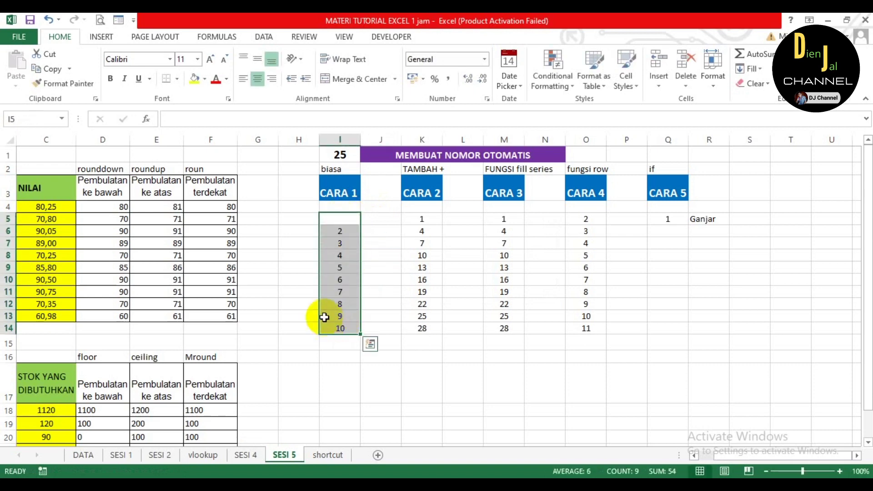
key("Delete")
left_click(384, 342)
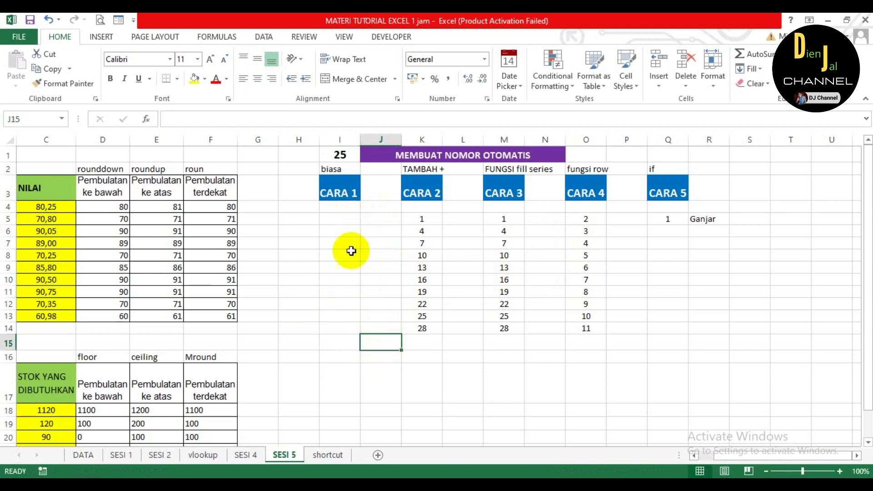
- Enter the starting numbers 1 and 2 in I5 and I6 under CARA 1
left_click(339, 220)
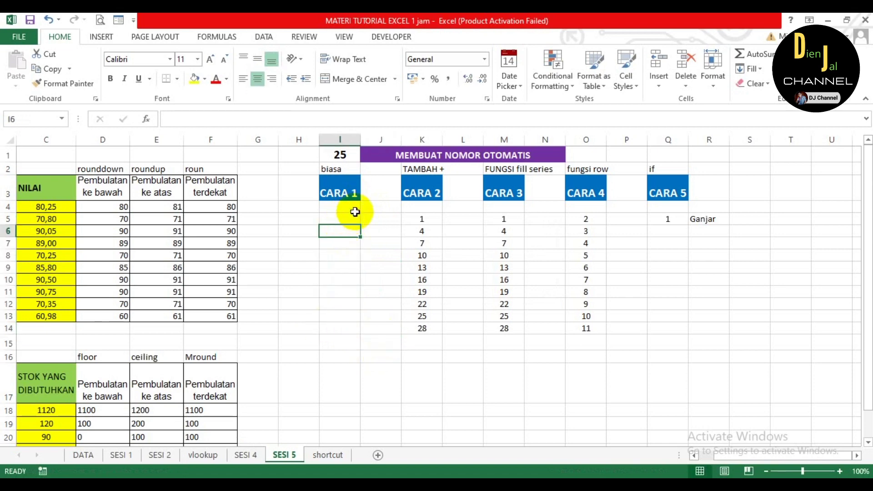
type("1")
key("Return")
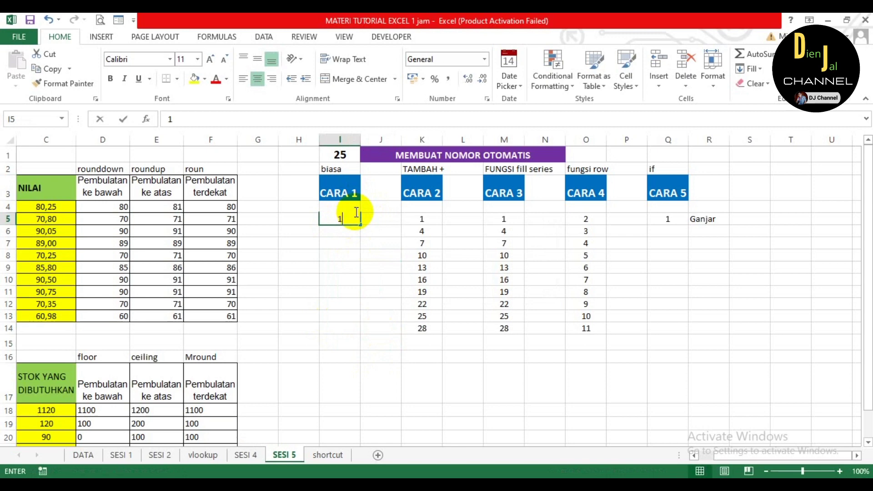
type("2")
key("Return")
- Extend the CARA 1 number series from I5:I6 down to I14
left_click(356, 215)
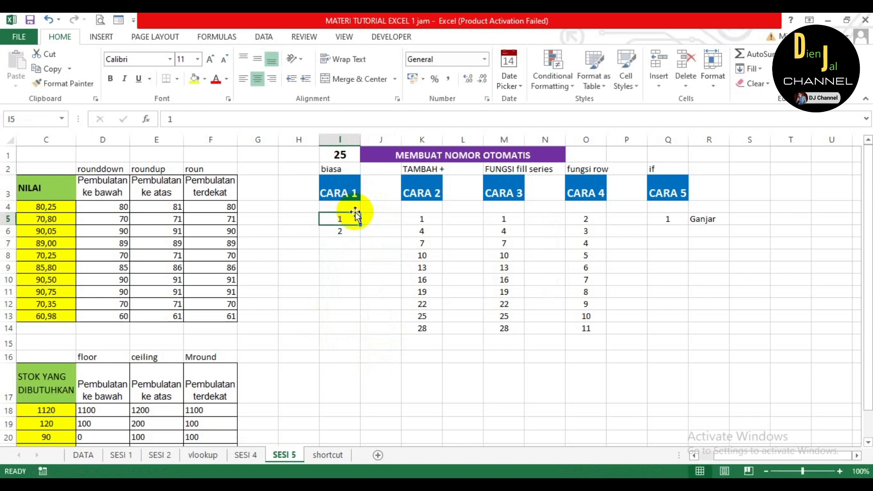
left_click_drag(355, 215, 355, 232)
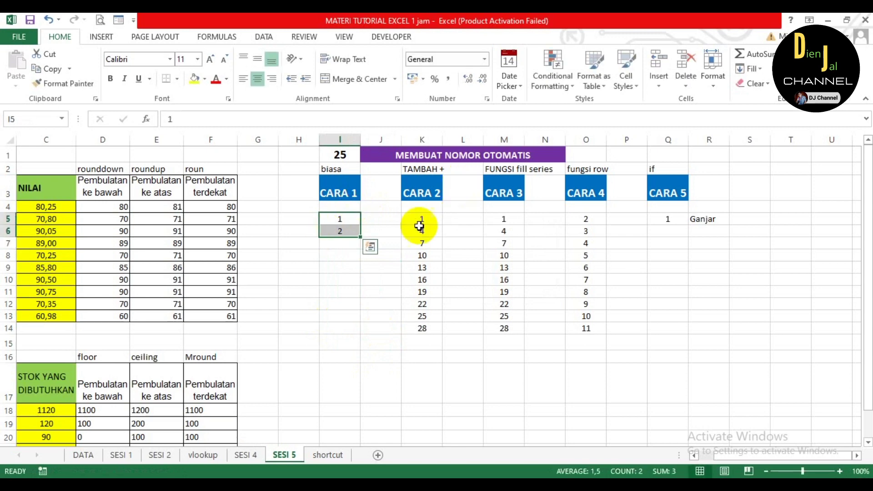
left_click_drag(360, 237, 364, 334)
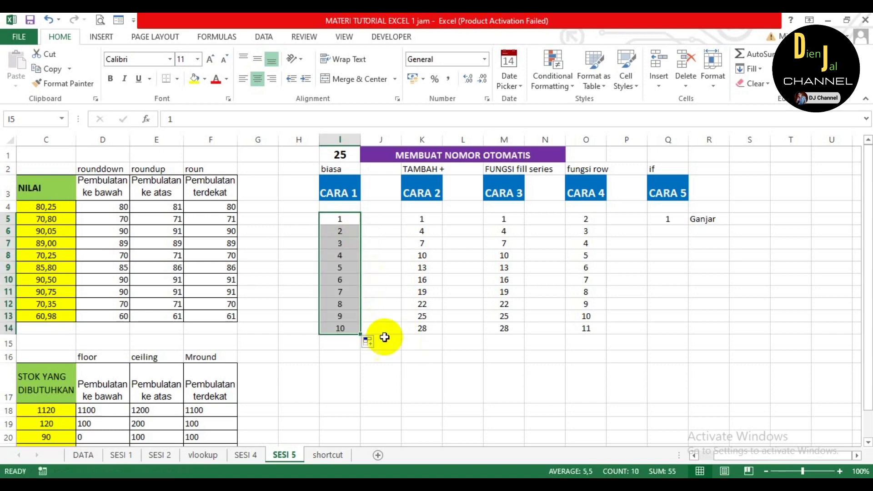
left_click(392, 277)
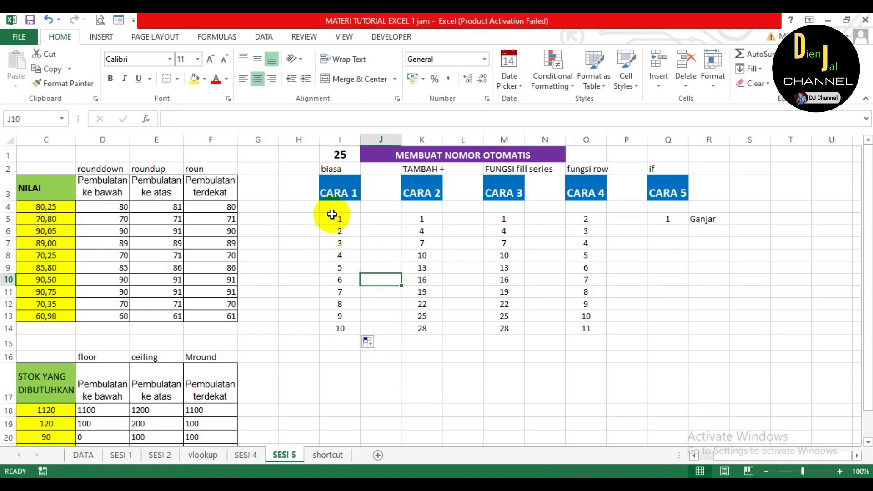
- Clear the CARA 2 formulas in K6:K14, keeping the starting number in K5
left_click(432, 220)
key("Down")
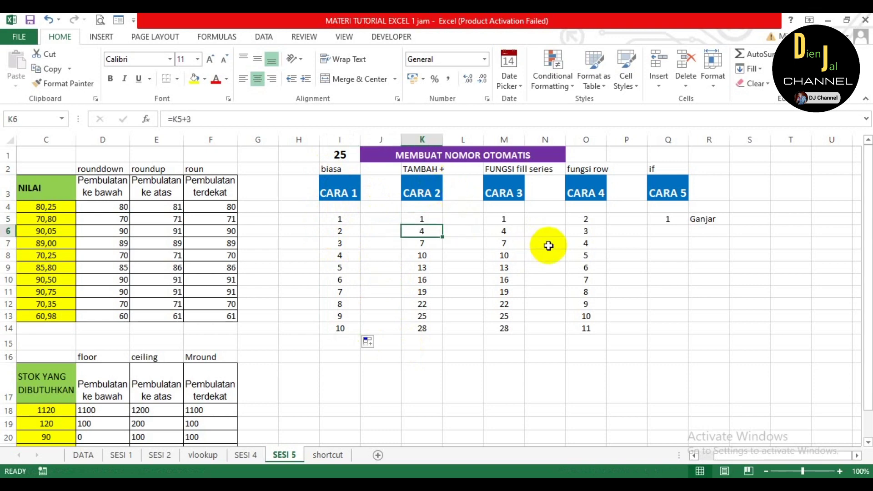
key("shift+Down")
key("shift+Down")
key("shift+Down")
key("shift+Down")
key("shift+Down")
key("shift+Down")
key("shift+Down")
key("shift+Down")
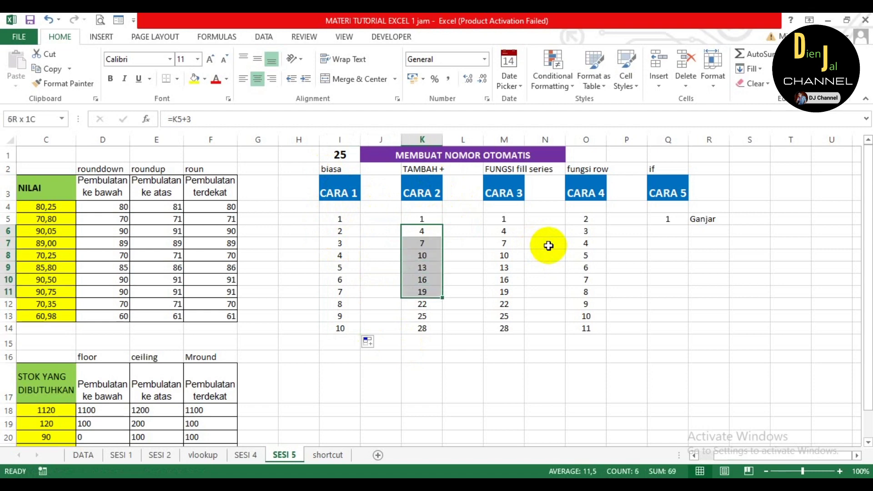
key("Delete")
- Enter 1 in K5 and the formula =K5+1 in K6 under CARA 2
key("Up")
type("1")
key("Return")
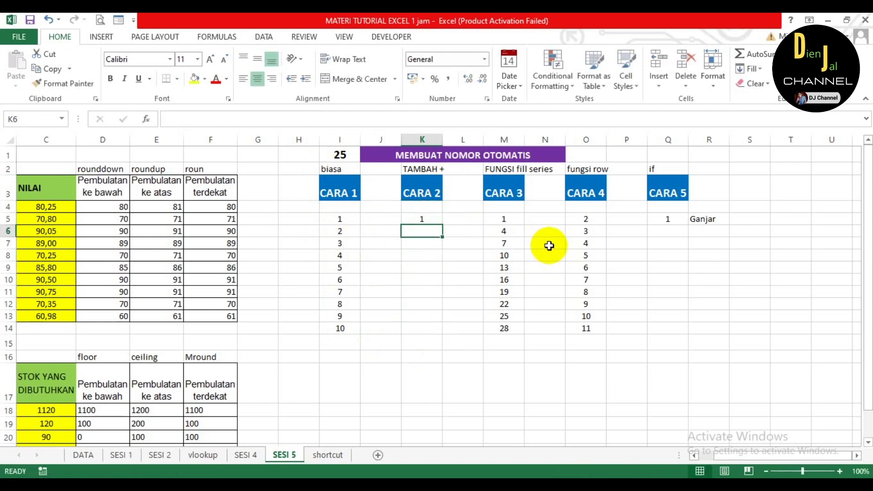
type("=")
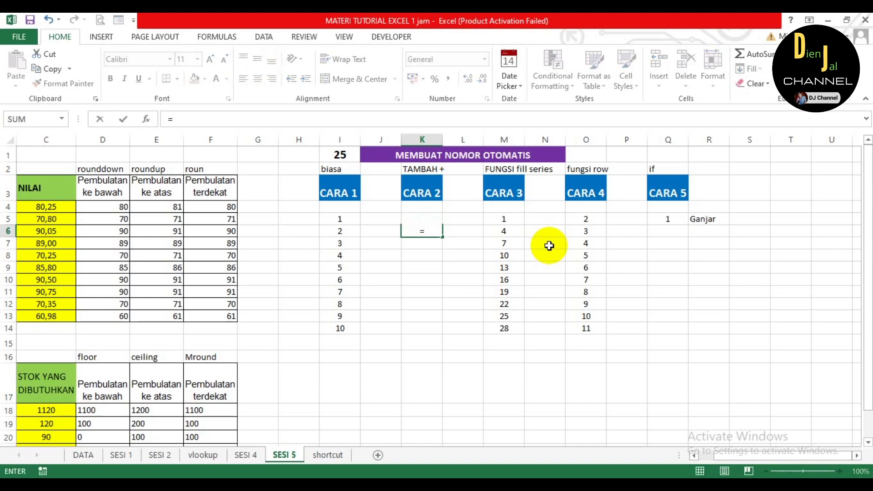
key("Up")
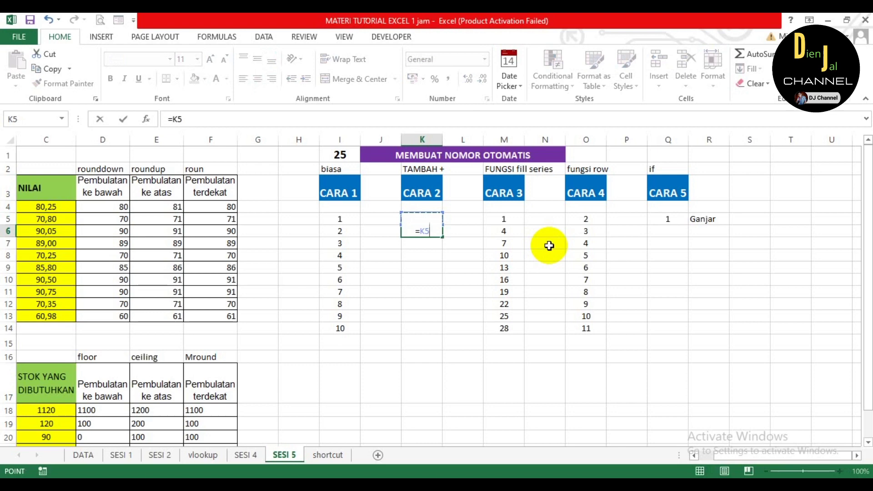
type("+1")
key("Return")
key("Up")
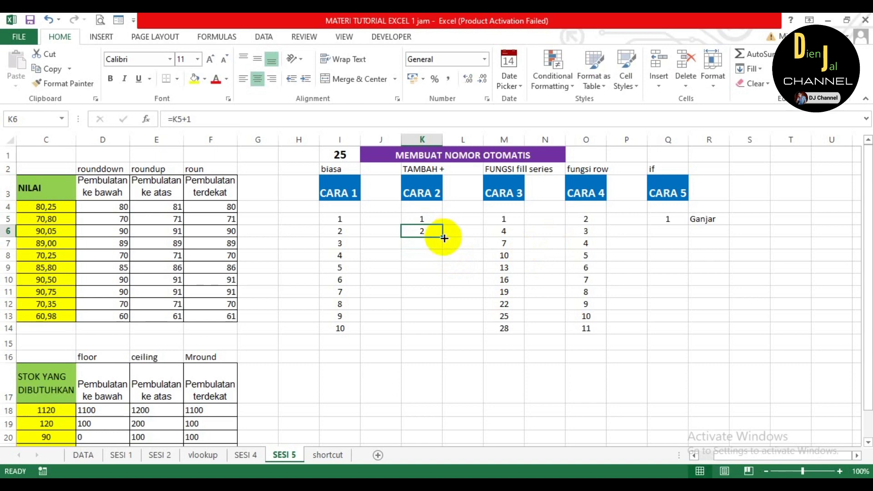
- Fill the CARA 2 formula from K6 down to K10
left_click_drag(444, 240, 444, 280)
mouse_move(446, 292)
left_mouse_down()
mouse_move(446, 304)
mouse_move(448, 291)
left_mouse_up()
left_click(438, 272)
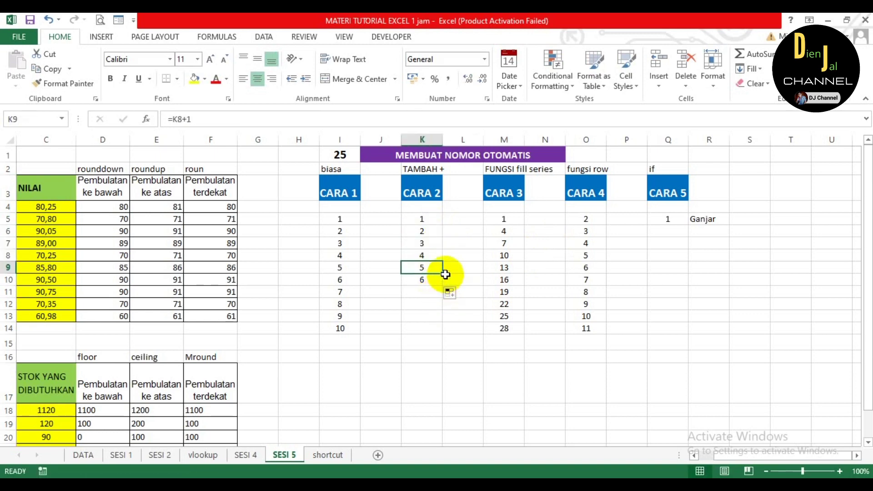
left_click_drag(440, 282, 429, 327)
left_click(465, 328)
- Copy the formula in K10 and paste it into K11:K14 to complete the CARA 2 column
left_click(425, 280)
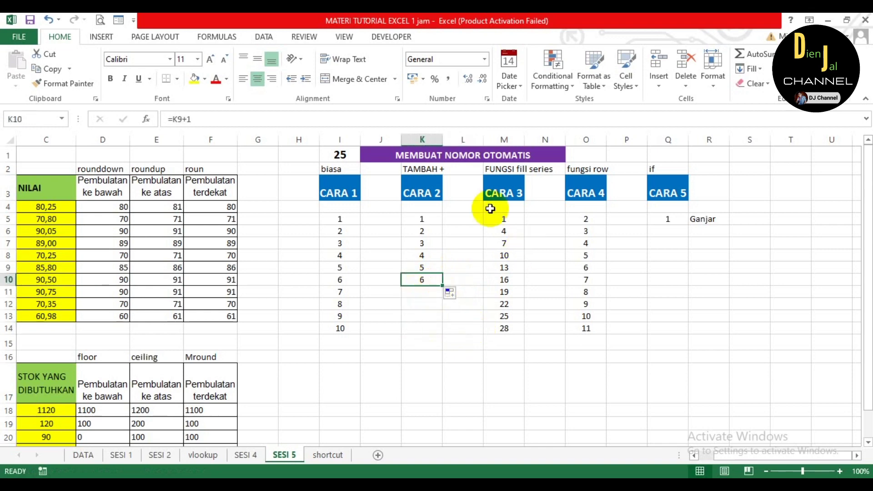
key("ctrl+c")
key("Down")
key("shift+Down")
key("shift+Down")
key("shift+Down")
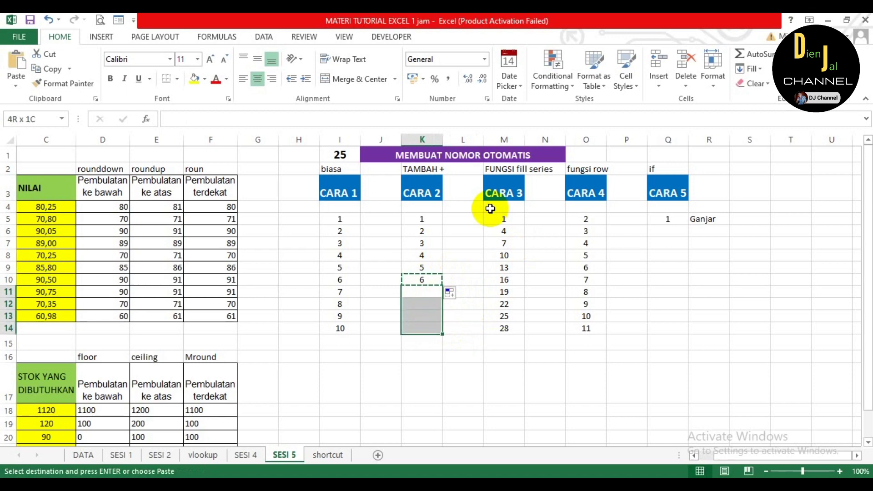
key("Return")
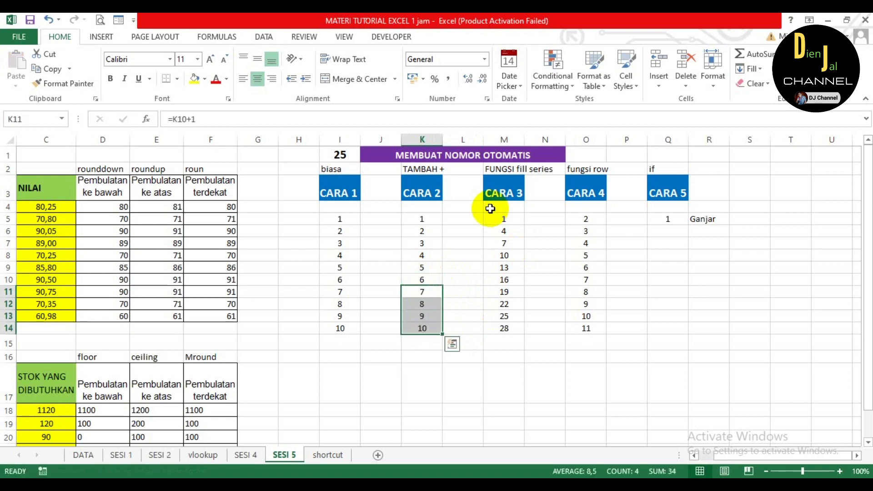
- Examine how the cell reference shifts in the CARA 2 formulas from K6 down to K11
left_click(450, 279)
left_click(427, 233)
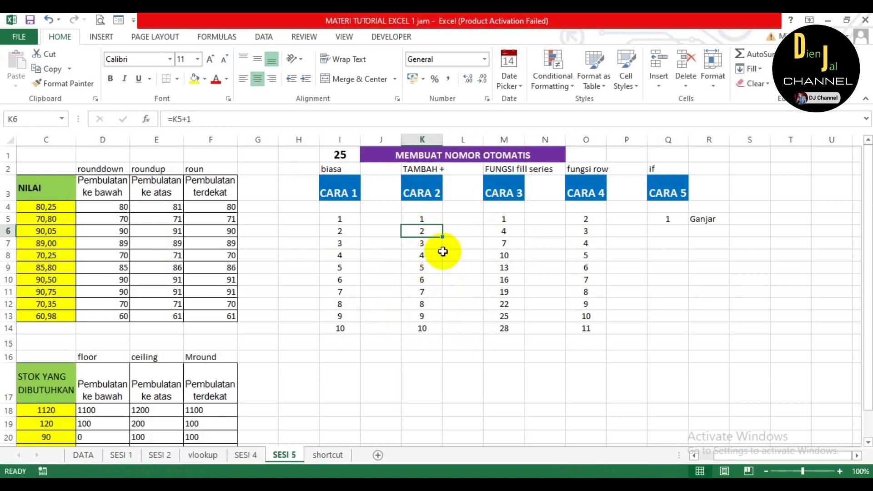
key("Down")
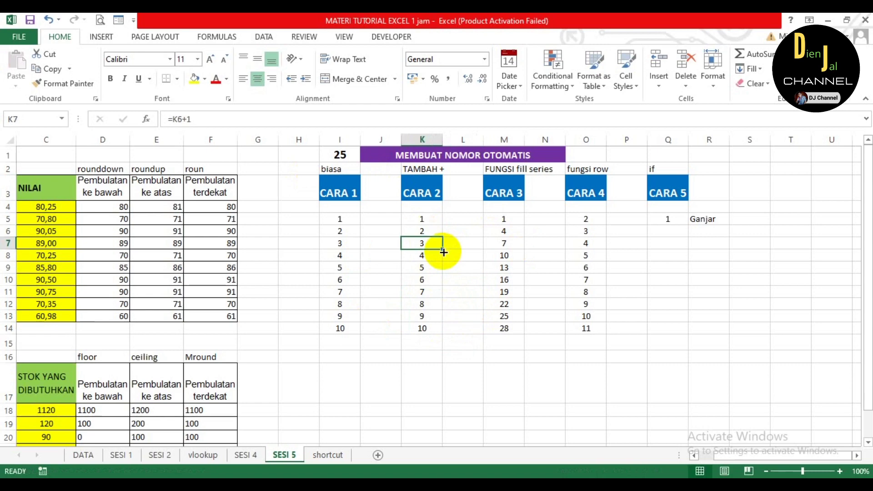
key("Down")
key("Down")
key("Down")
key("Down")
key("Up")
key("Up")
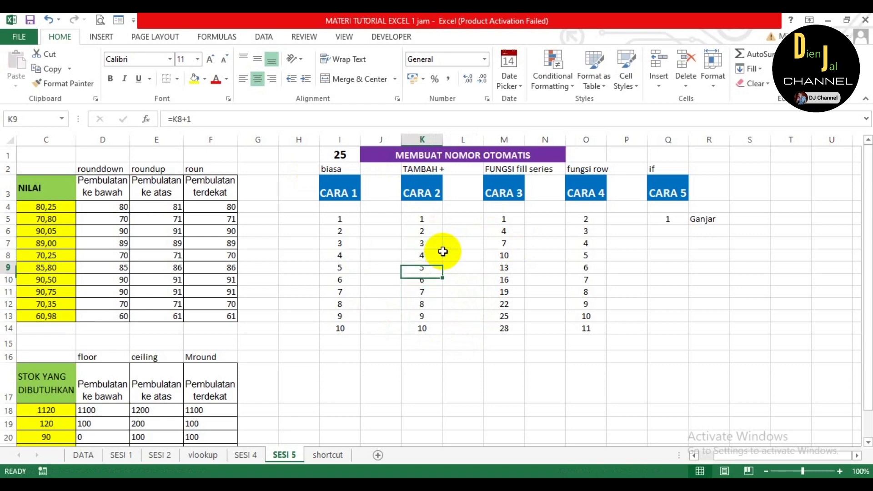
key("Up")
key("Up")
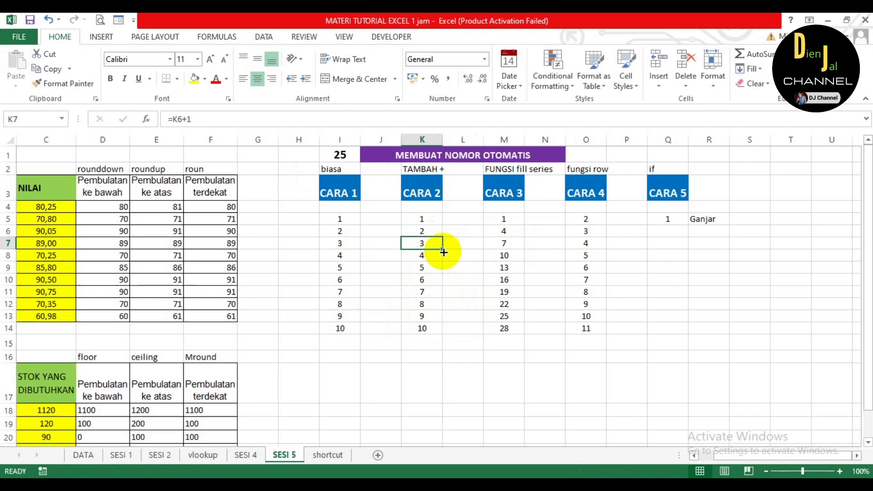
key("Up")
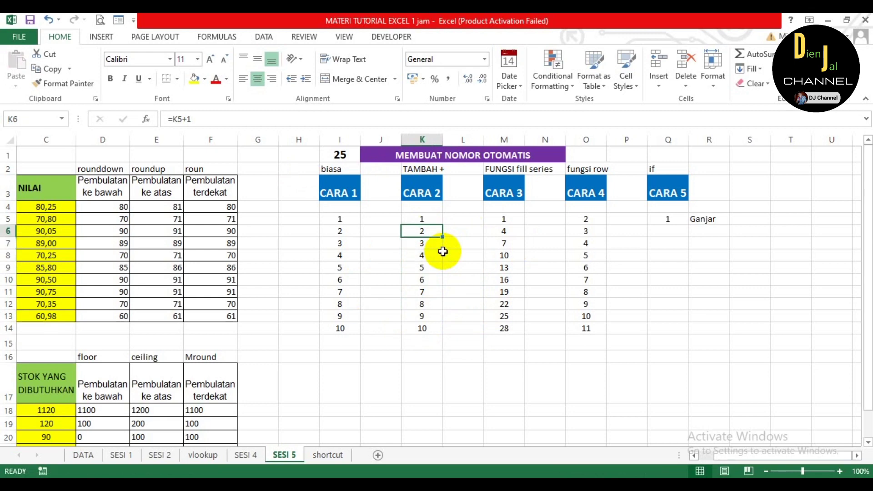
- Change the increment in K6 so the formula reads =K5+3, and reselect K6
key("F2")
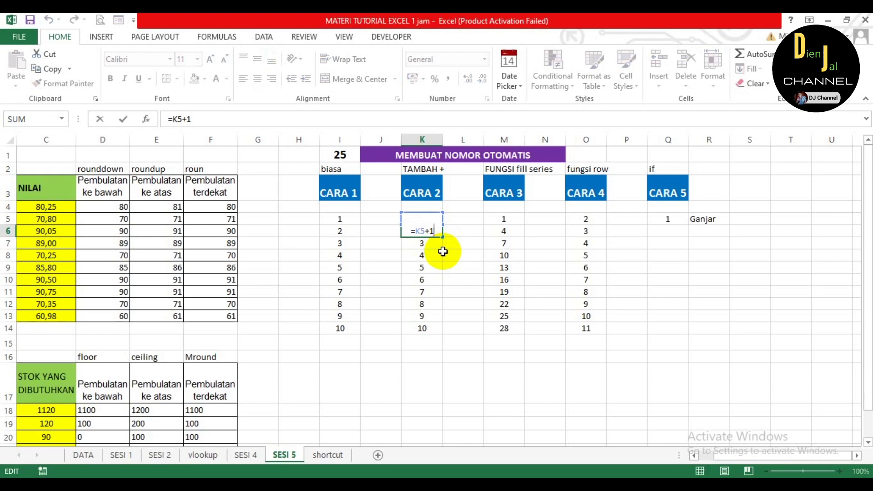
key("BackSpace")
type("3")
key("Return")
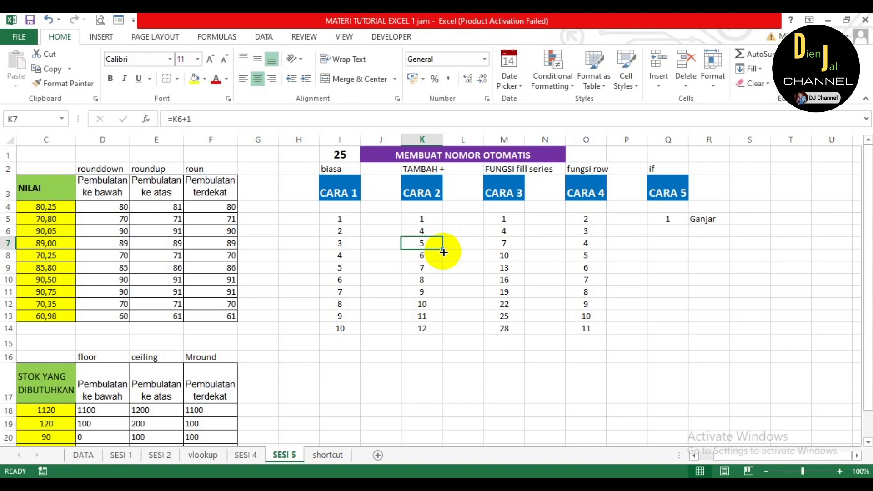
left_click(425, 230)
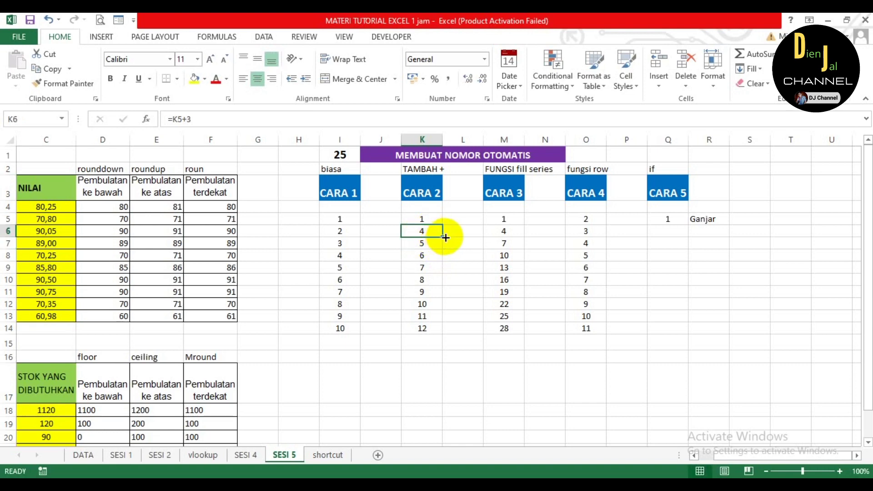
- Fill the CARA 2 formula from K6 down through K14 and check the formula in K6
double_click(443, 238)
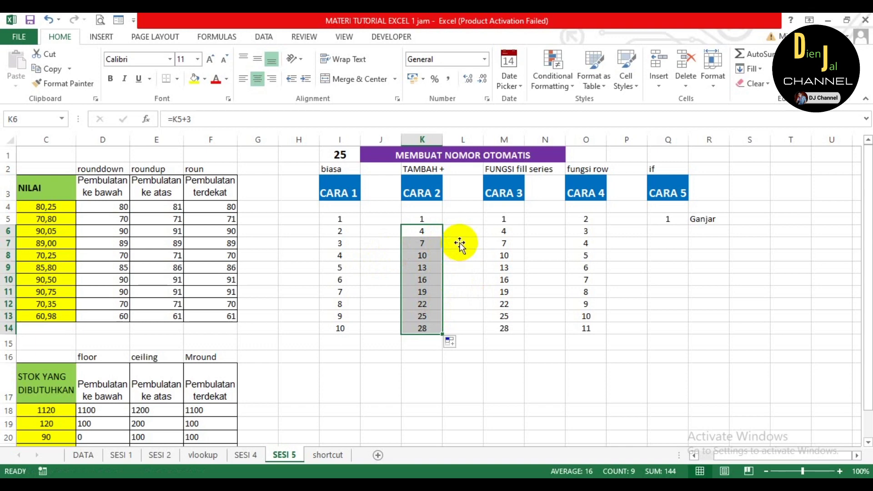
left_click(465, 303)
double_click(461, 246)
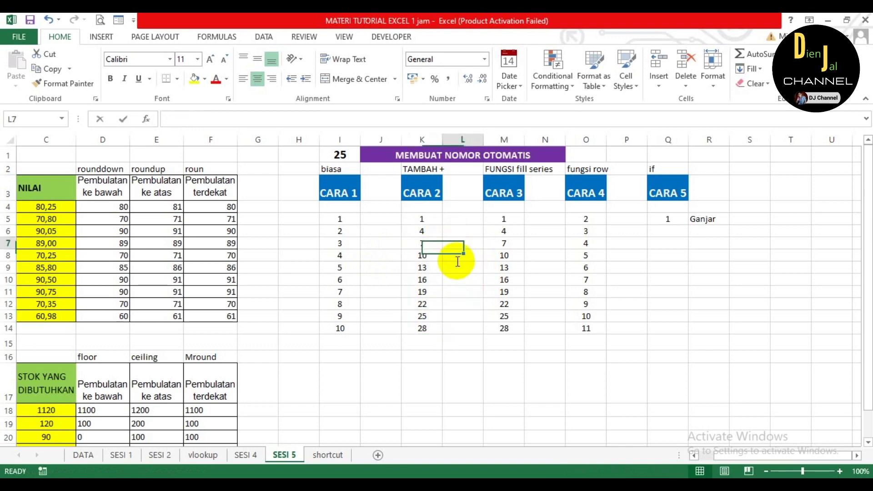
left_click(425, 251)
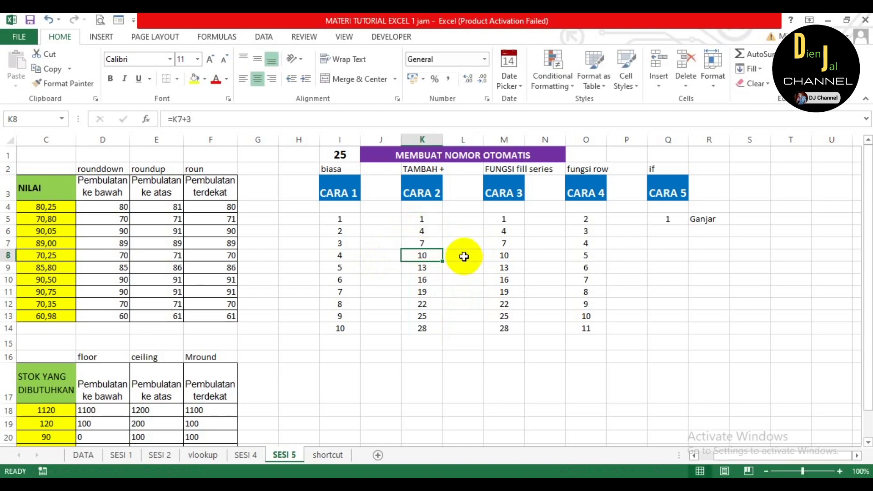
left_click(433, 233)
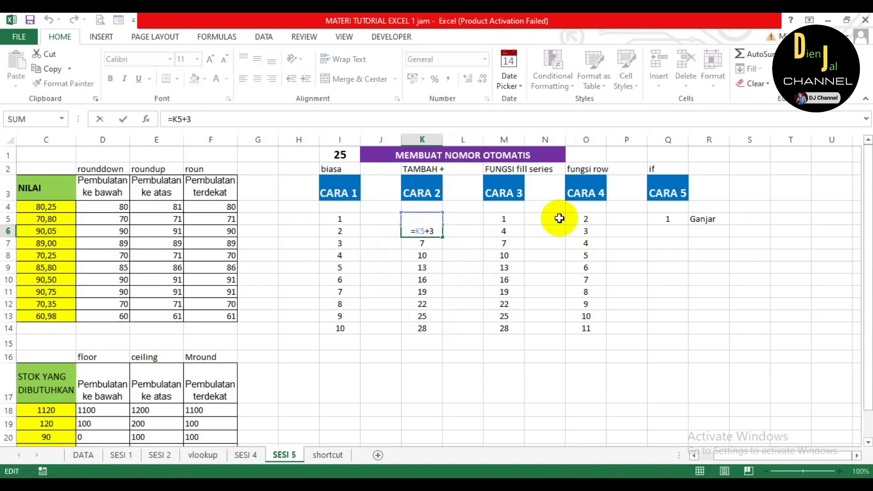
key("Return")
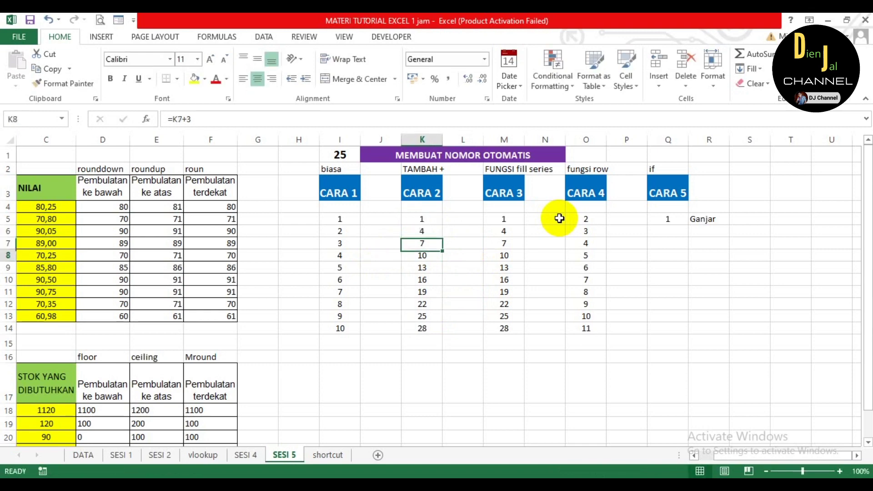
key("Up")
key("Up")
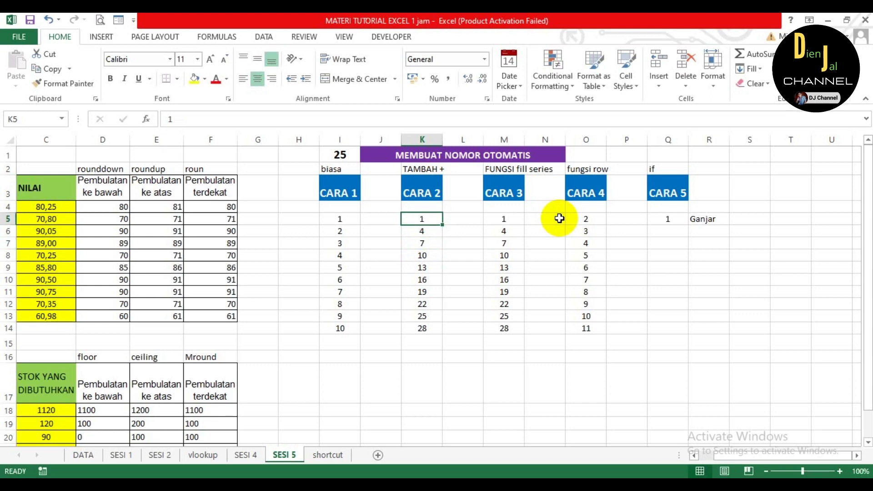
key("Down")
key("Down")
key("Down")
key("Up")
key("Up")
key("Up")
key("Up")
key("Up")
key("Up")
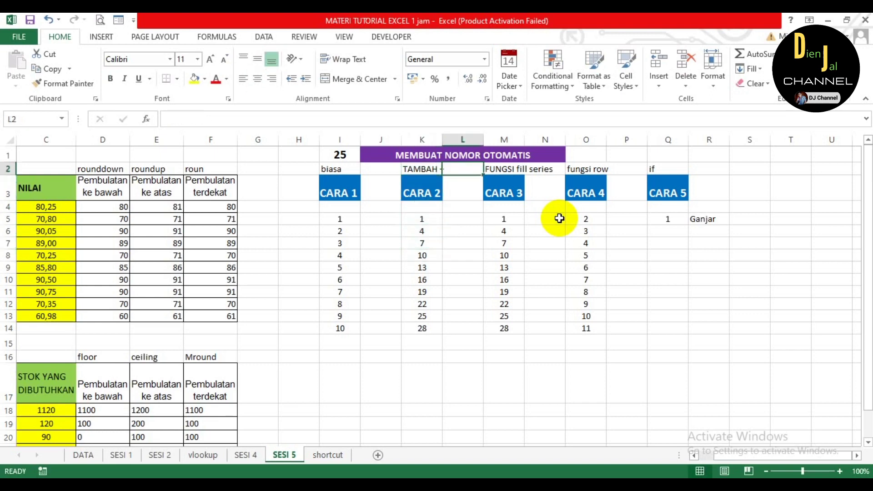
key("Down")
key("Down")
key("Down")
key("Down")
key("Right")
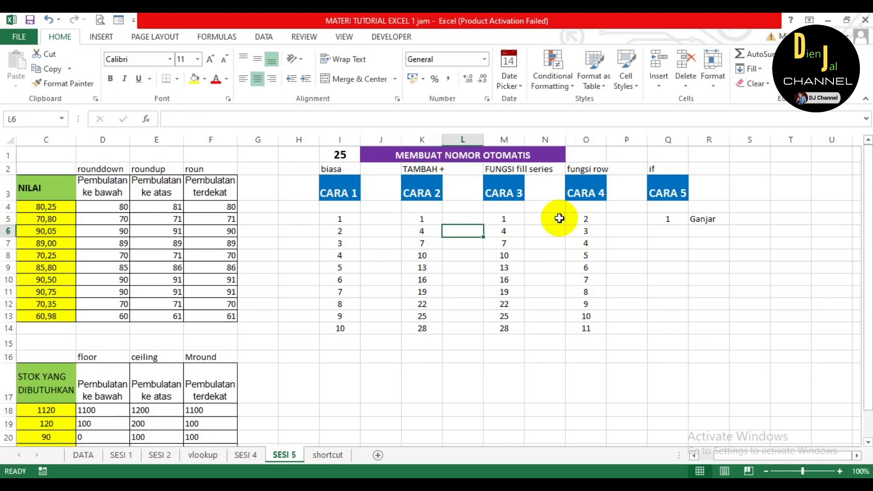
key("Up")
key("Up")
key("Up")
key("Right")
key("Up")
key("Up")
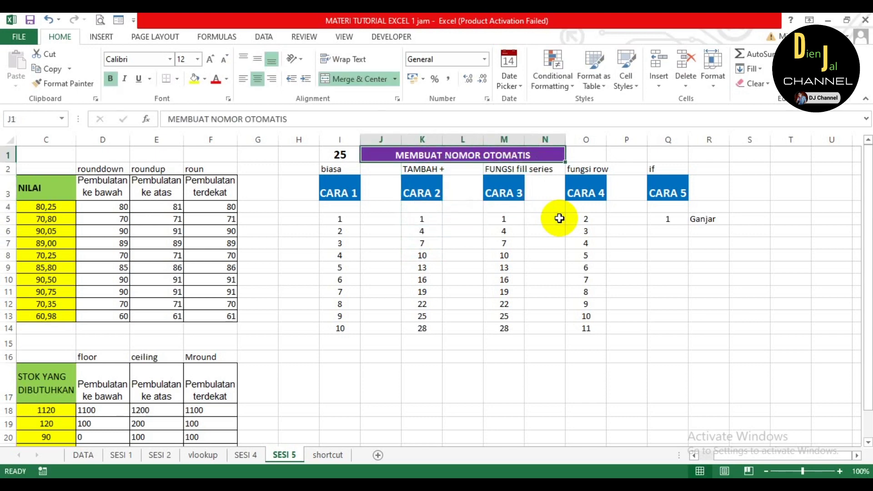
key("Down")
key("Down")
key("Down")
key("Down")
key("Down")
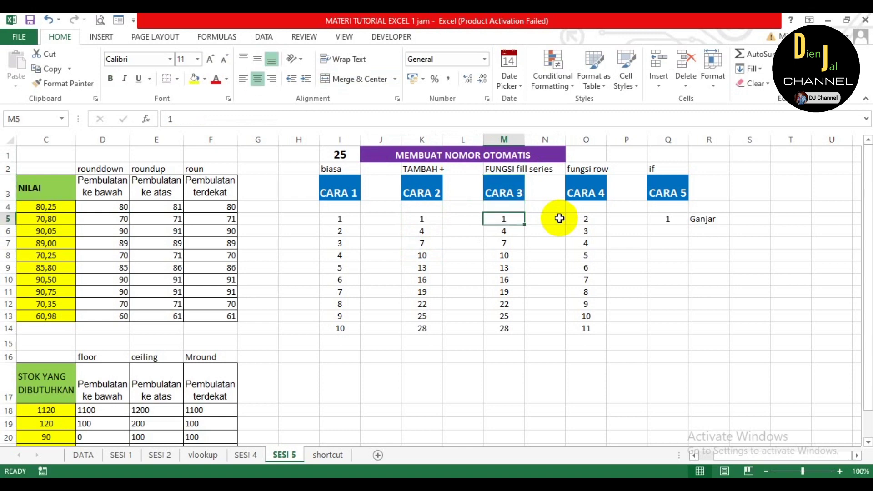
- Clear the existing CARA 3 numbers in M6:M14, keeping the starting value in M5
key("Up")
key("Down")
key("Down")
key("Down")
key("Up")
key("Up")
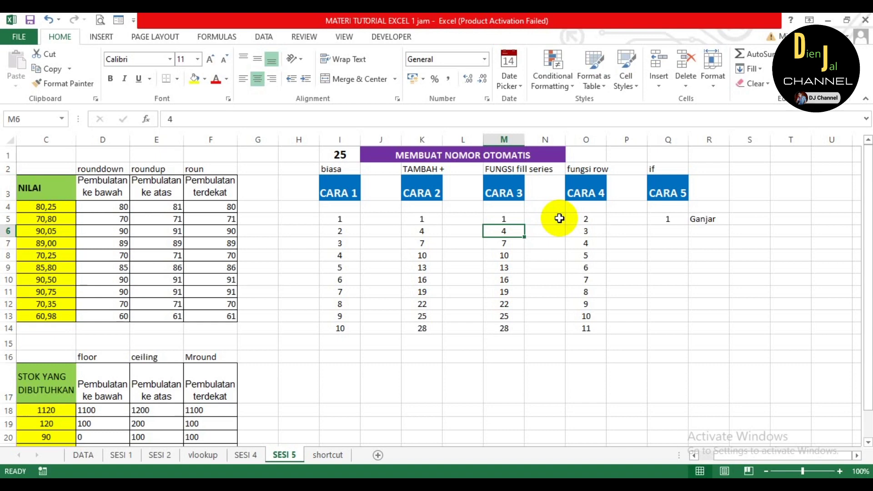
key("shift+Down")
key("shift+Down")
key("shift+Down")
key("shift+Down")
key("shift+Down")
key("shift+Down")
key("shift+Down")
key("shift+Down")
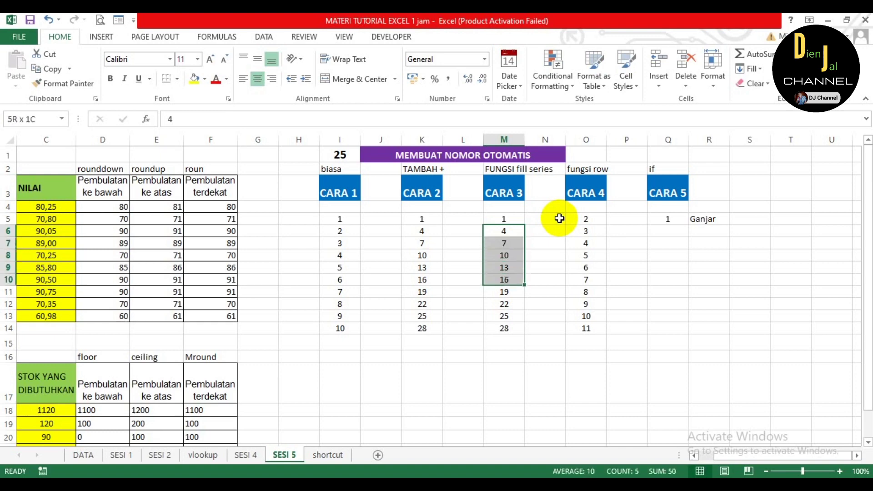
key("Delete")
key("Up")
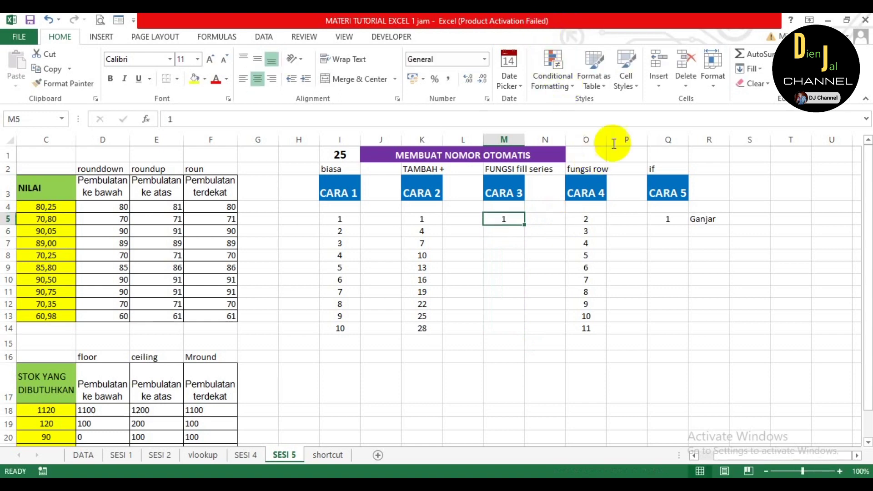
- Fill a linear series in columns from M5 with step value 1 and stop value 10
left_click(760, 71)
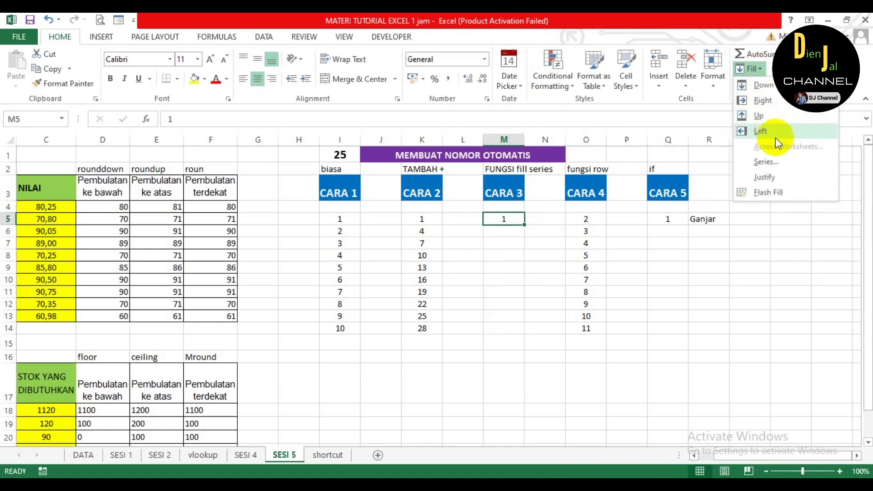
left_click(773, 162)
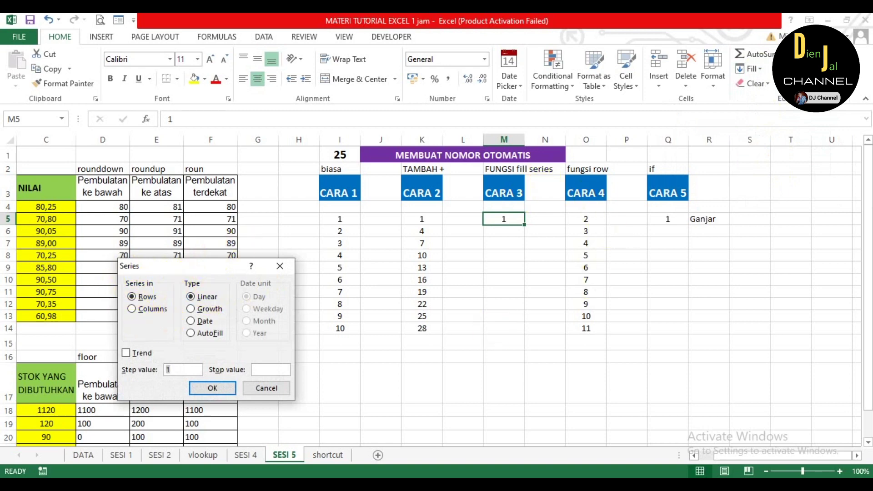
left_click(151, 310)
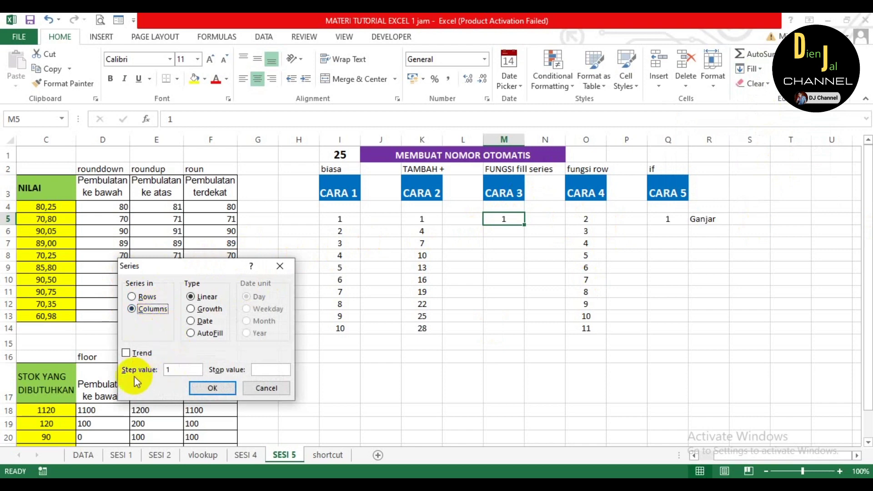
left_click(268, 370)
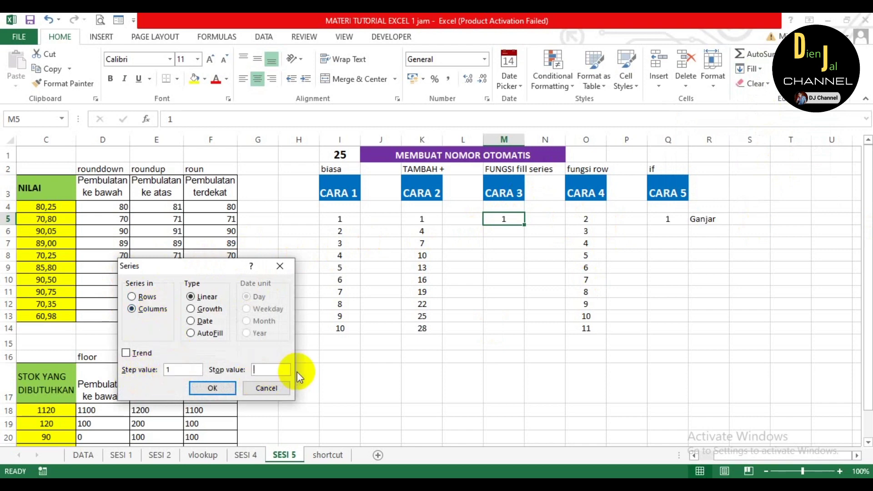
type("10")
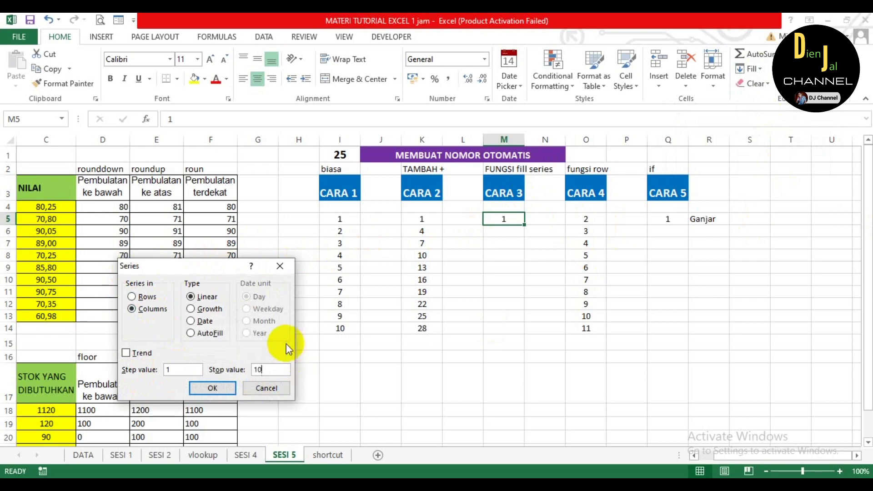
left_click(213, 389)
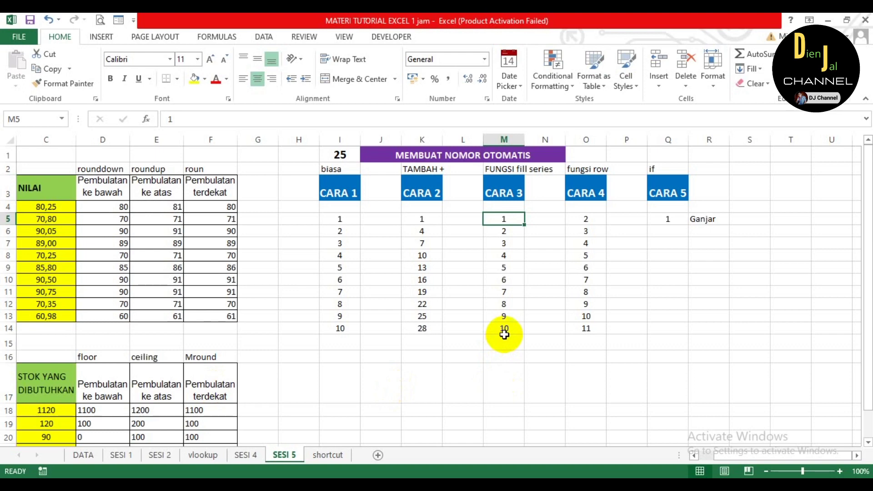
- Clear the 2 to 10 series in M6:M14 of the CARA 3 column
left_click(514, 235)
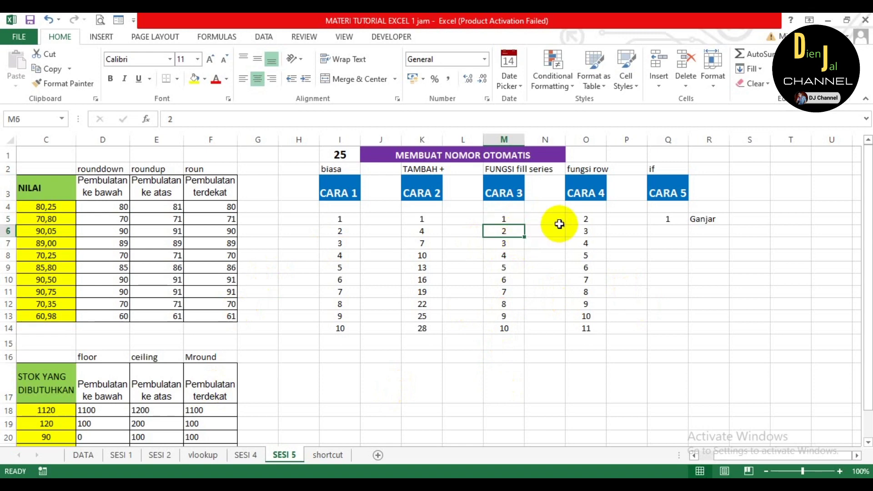
key("shift+Down")
key("shift+Down")
key("shift+Down")
key("shift+Down")
key("shift+Down")
key("shift+Down")
key("shift+Down")
key("shift+Down")
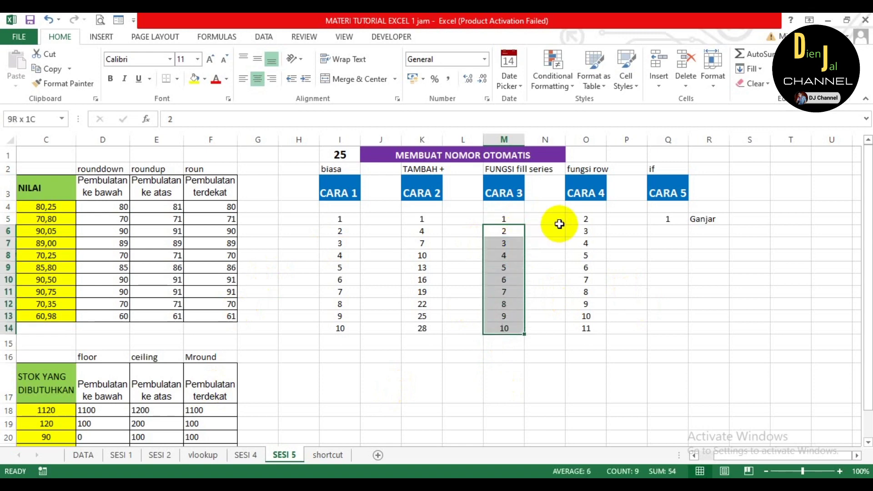
key("Delete")
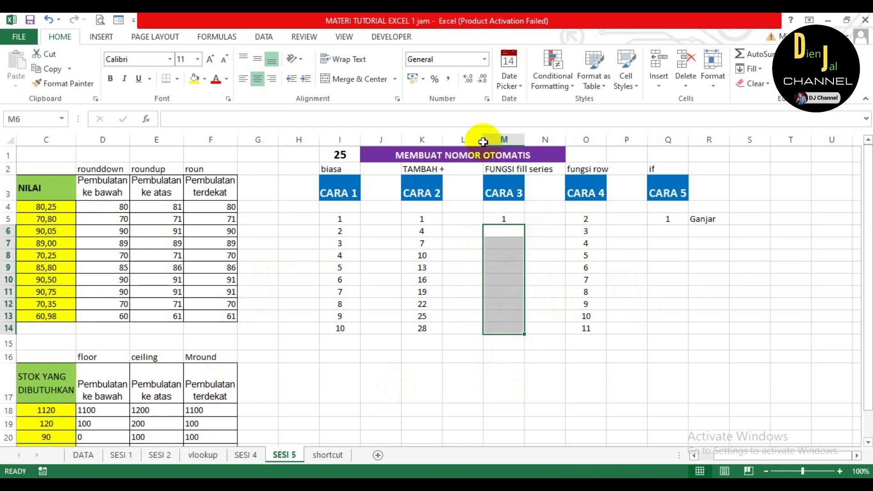
- Fill a linear series in columns from M5 with step value 3, extending down to M16
left_click(514, 218)
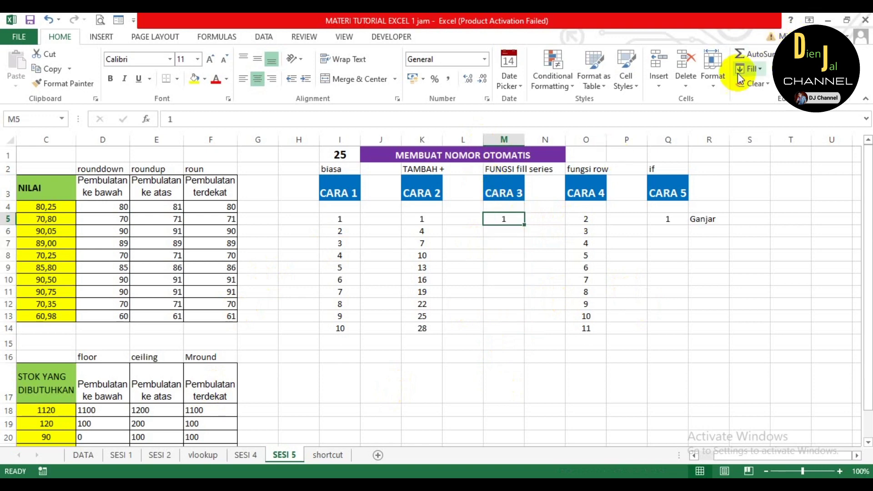
left_click(761, 72)
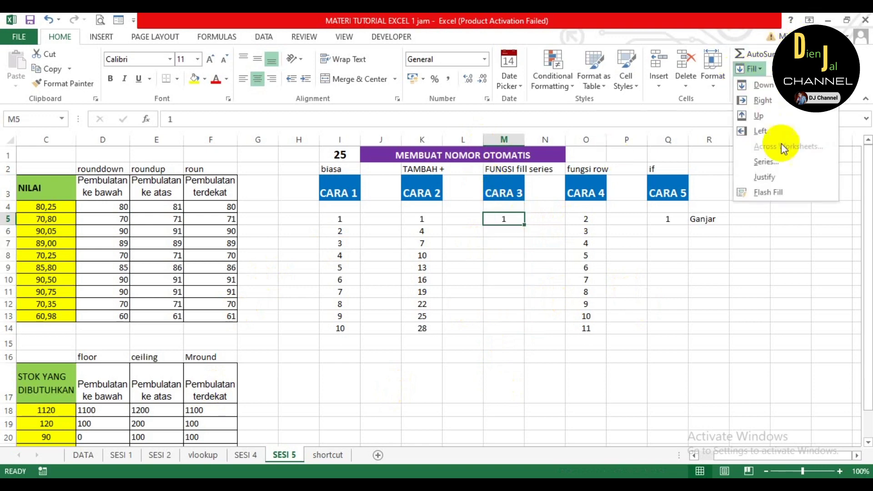
left_click(763, 166)
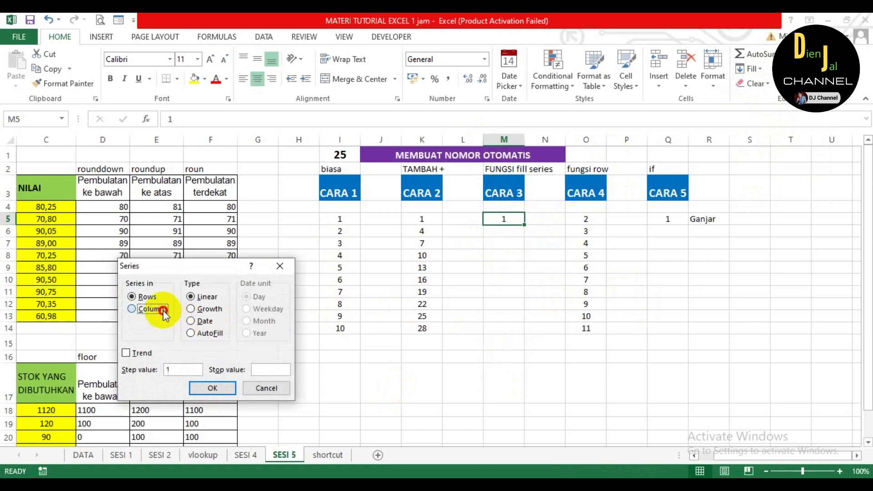
left_click(139, 308)
key("BackSpace")
type("3")
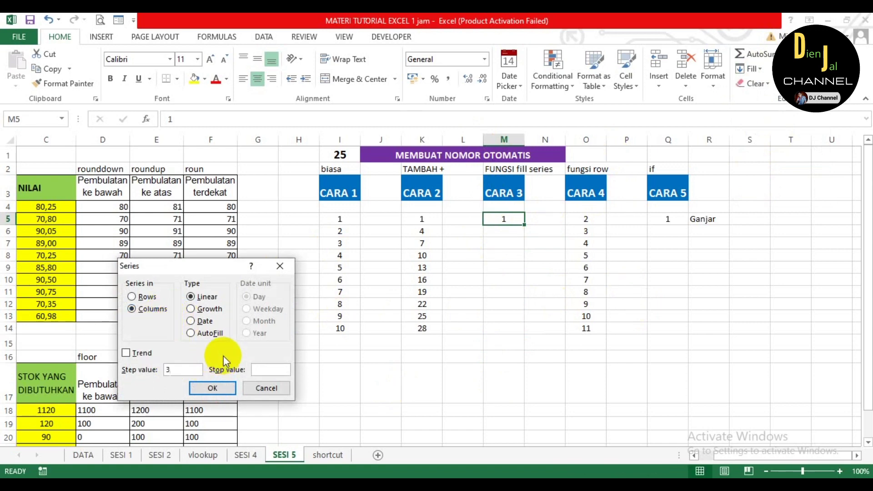
left_click(269, 369)
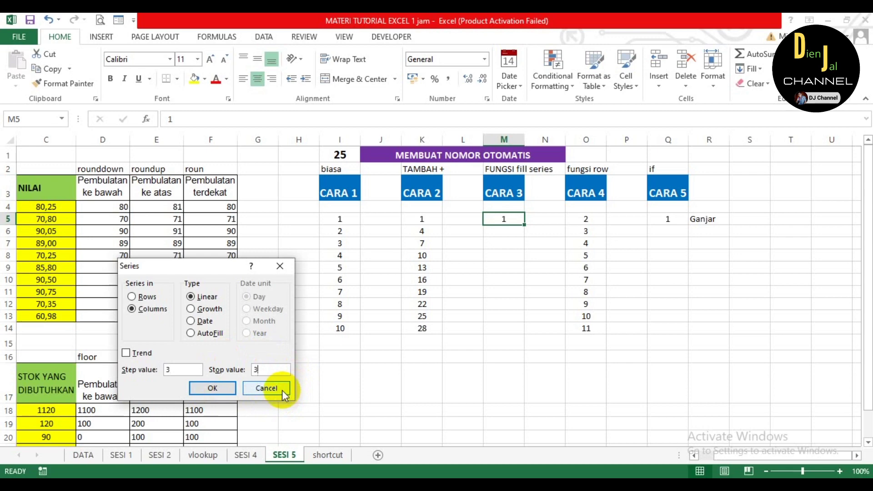
left_click(212, 388)
left_click(505, 344)
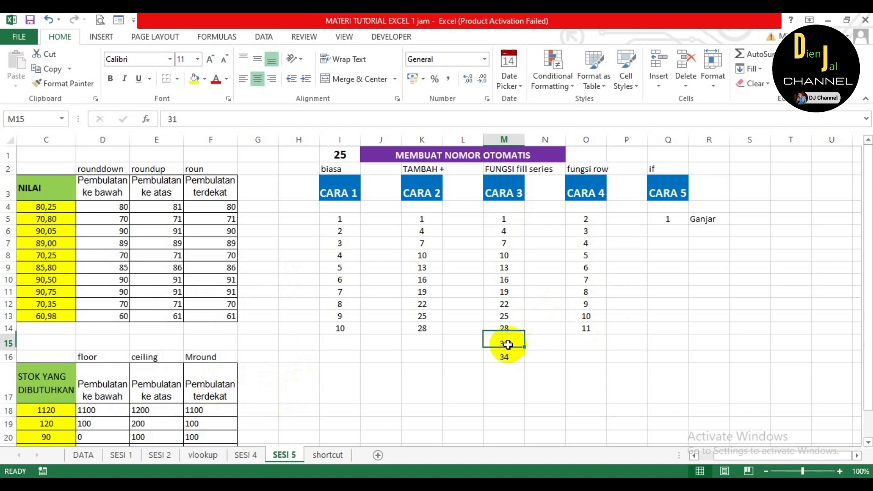
key("shift+Down")
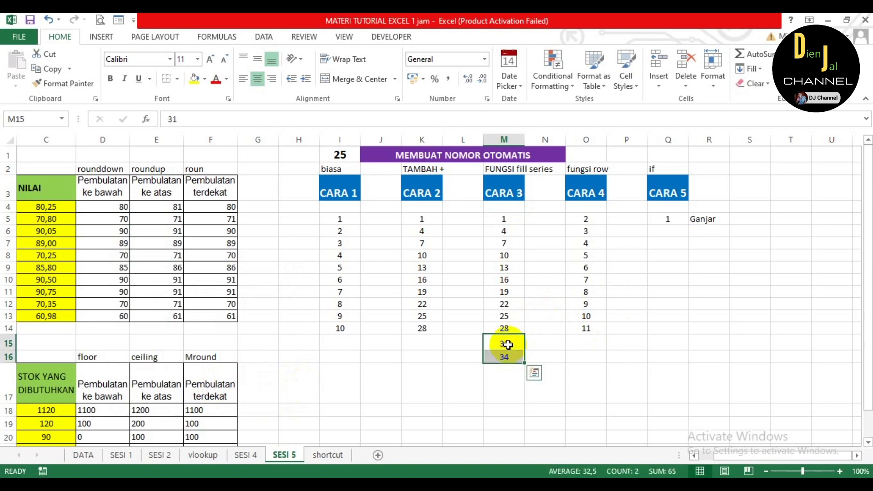
left_click(577, 369)
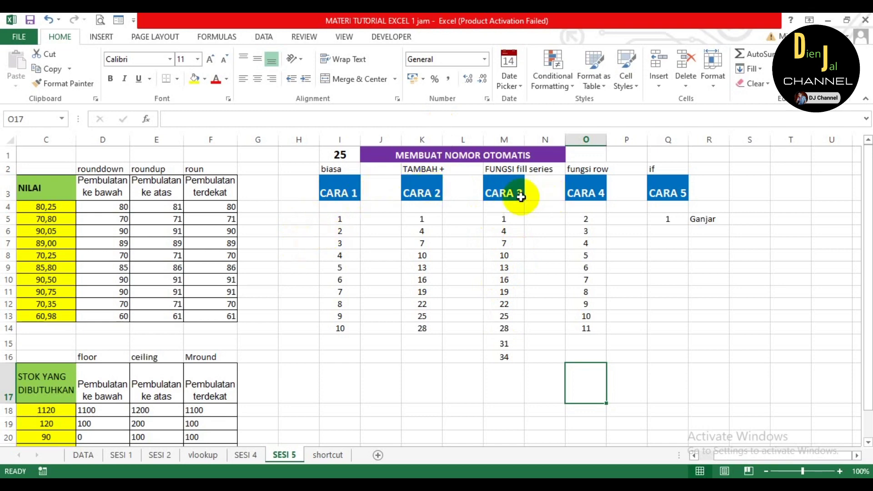
- Clear the existing CARA 4 row-function formulas in O6:O14
left_click(594, 218)
left_click_drag(589, 232, 602, 327)
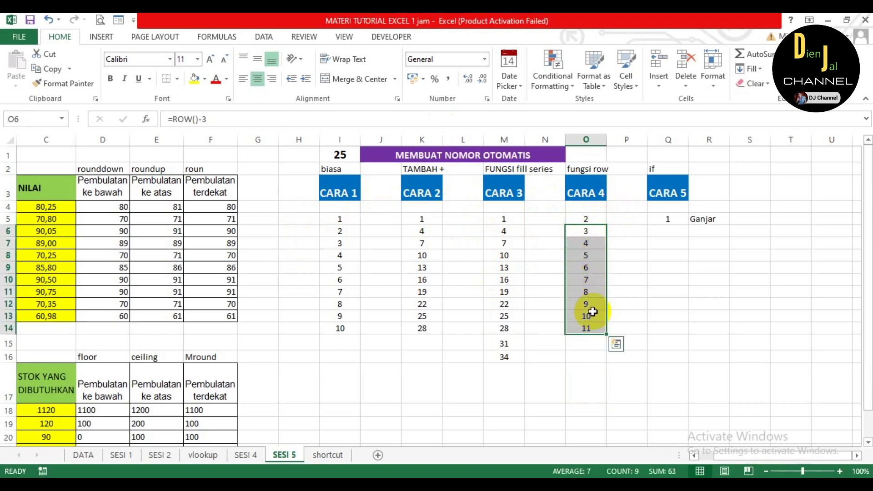
key("Delete")
left_click(668, 280)
- Clear the existing row-function formula from O5, the first cell of the CARA 4 column
left_click(587, 220)
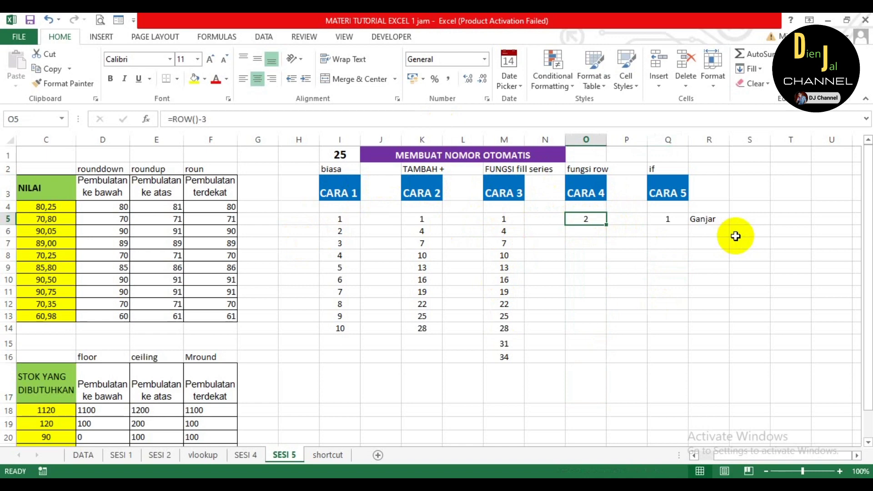
key("BackSpace")
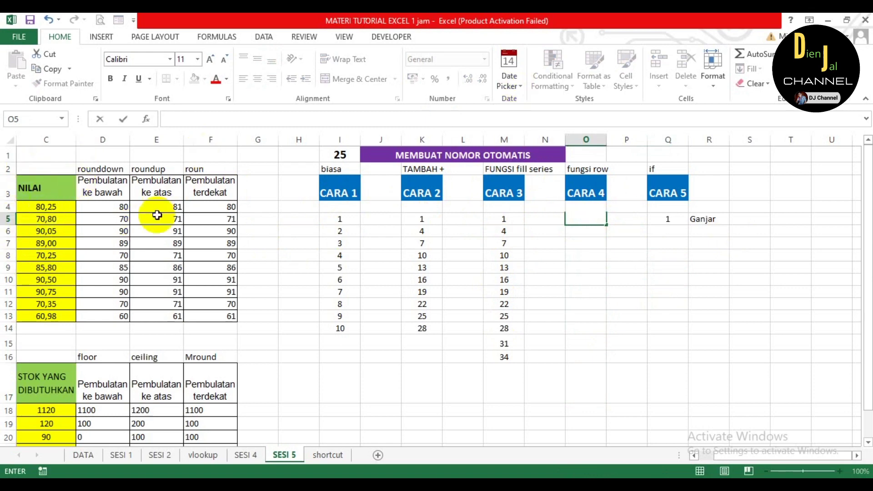
key("ctrl+Return")
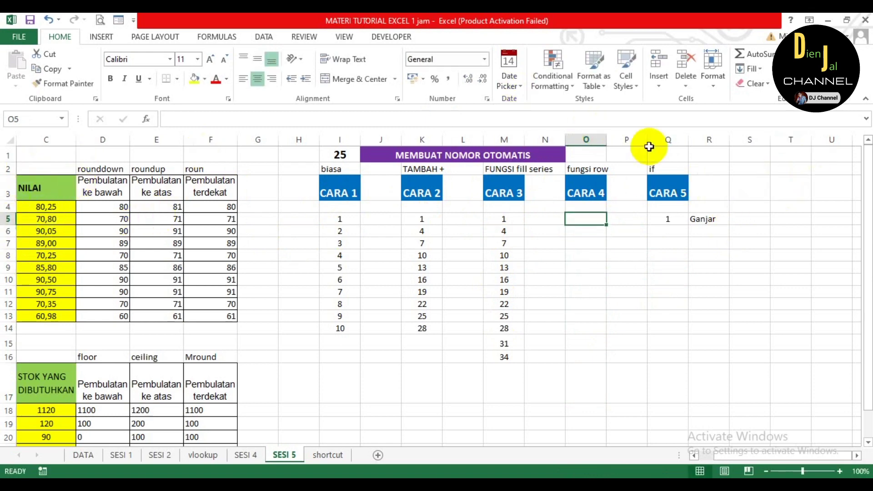
- Try the formula =(row) in O5 of the CARA 4 column
type("=")
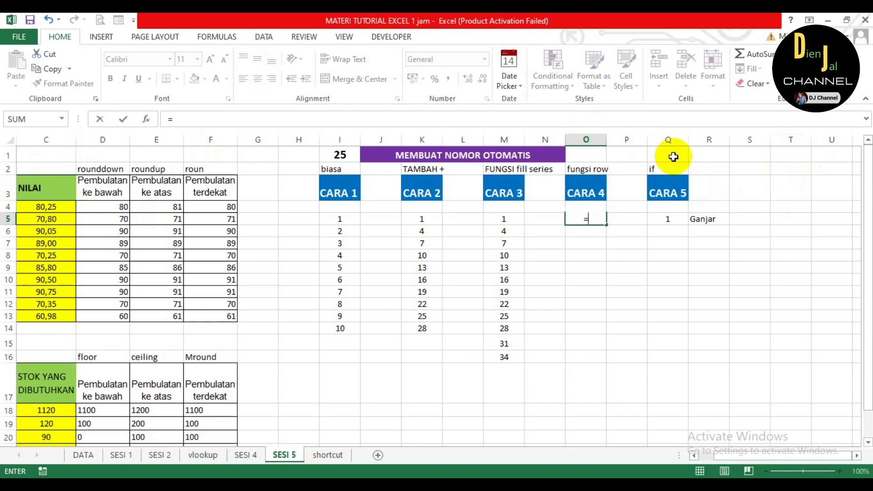
type("row")
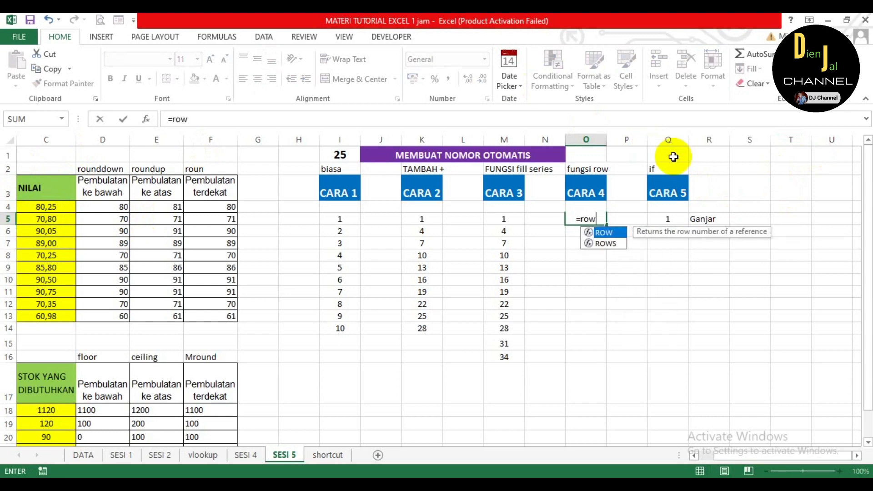
key("BackSpace")
key("BackSpace")
key("BackSpace")
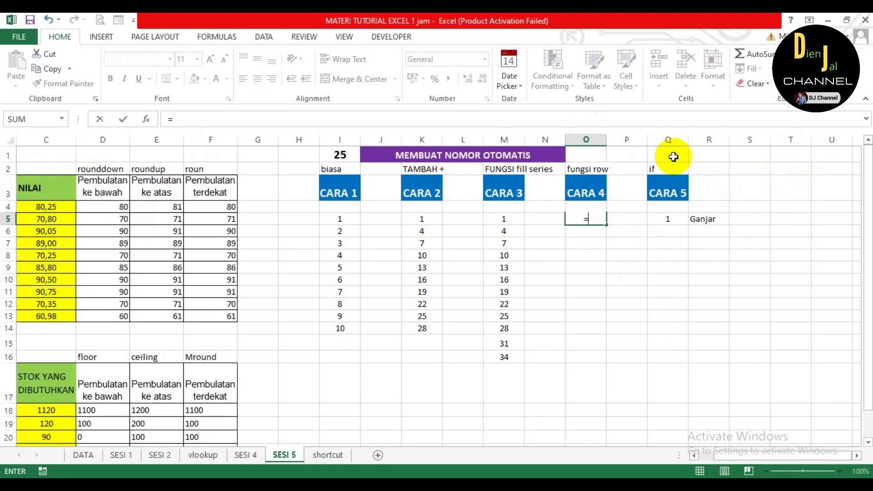
type("(row)")
key("Return")
key("Up")
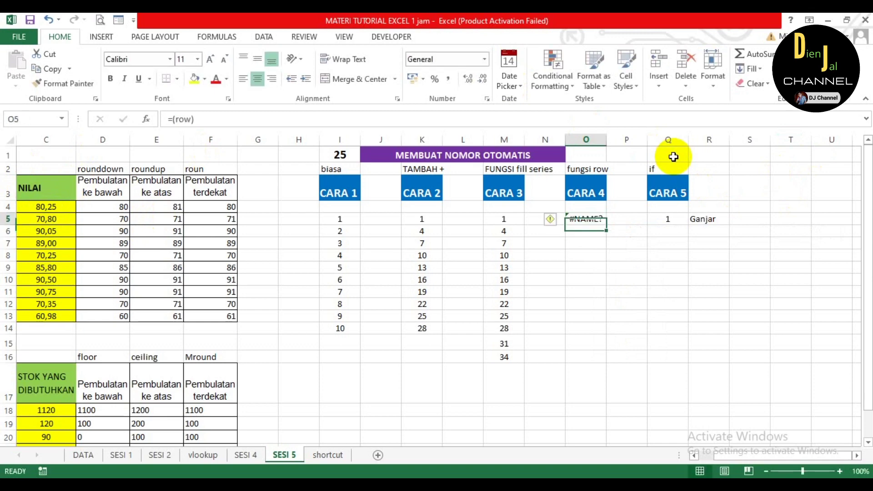
left_click(595, 252)
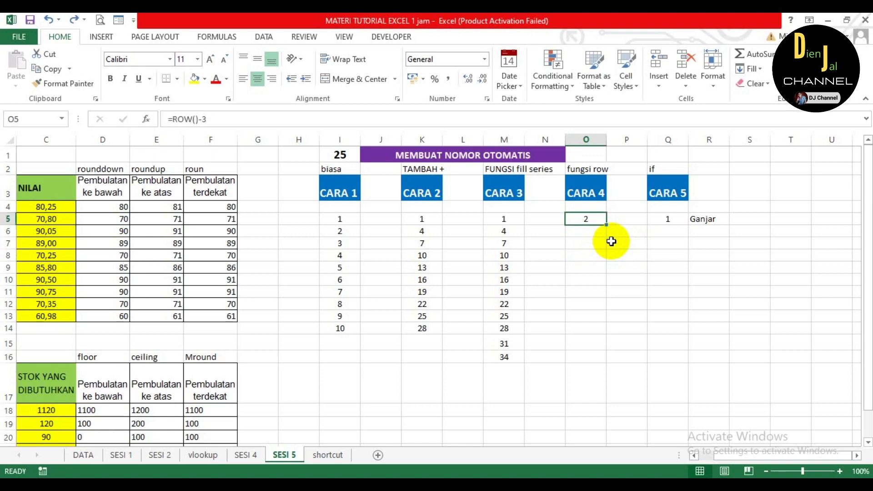
- Enter =ROW() in O5 and select the whole of row 5 to compare the row number
type("=ro")
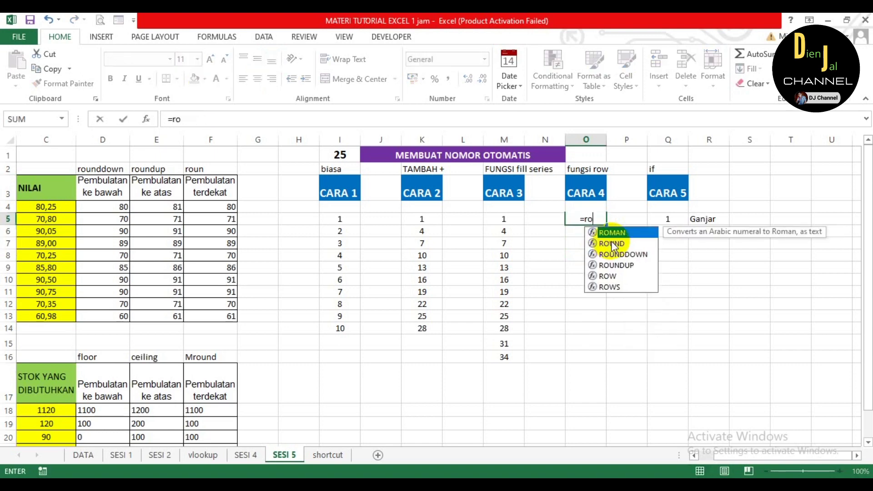
type("w()")
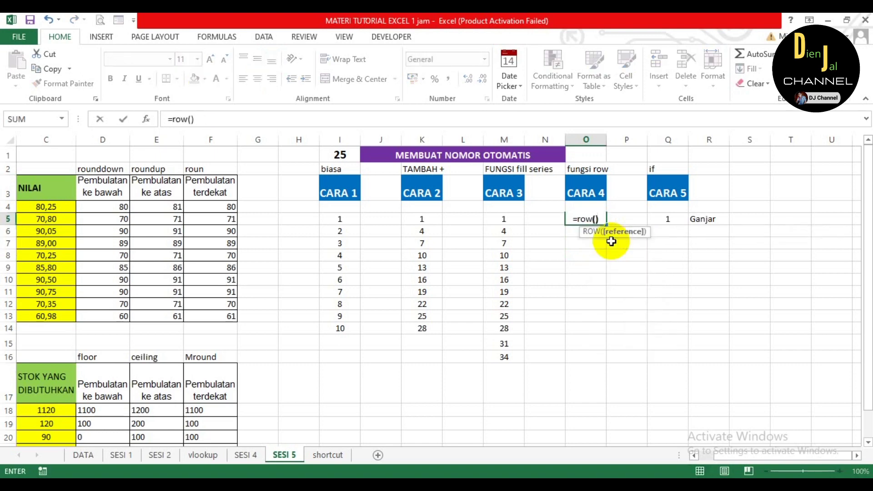
key("Return")
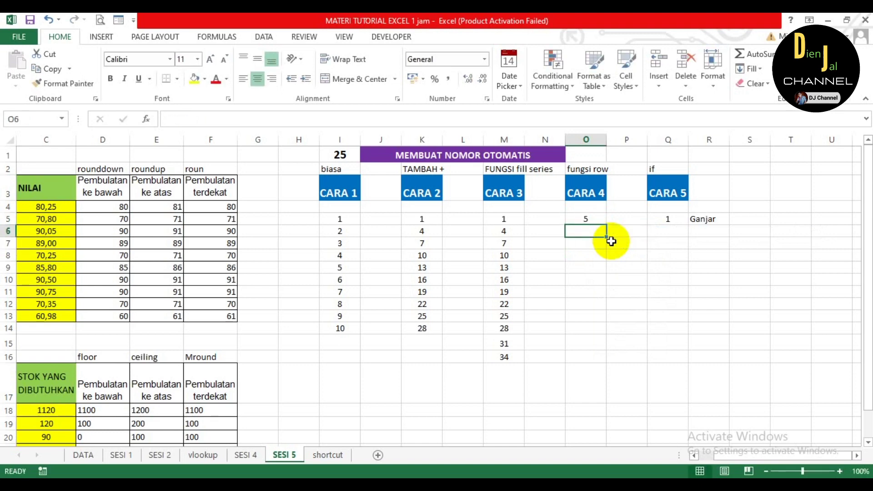
left_click(590, 220)
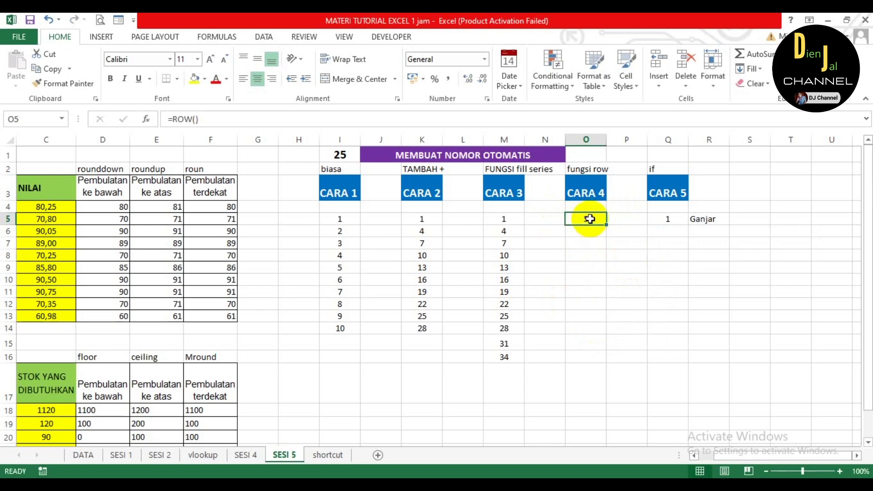
left_click(4, 219)
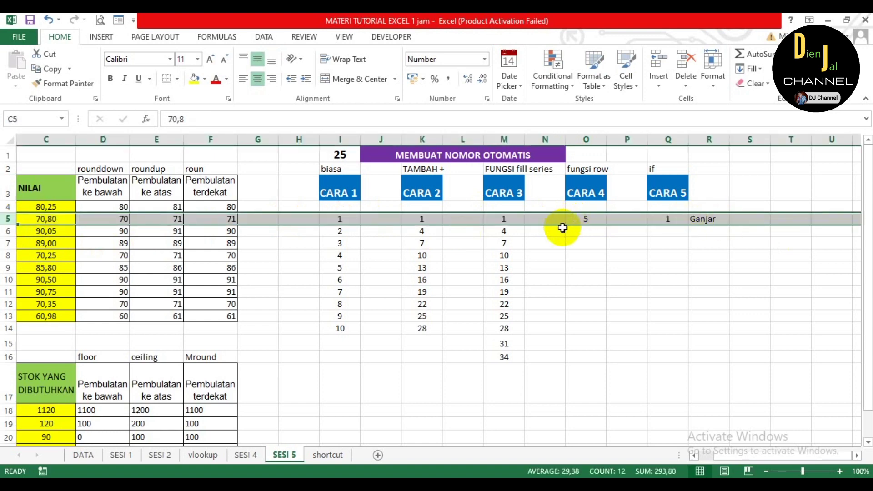
- Change the formula in O5 to =ROW()-4 so the CARA 4 numbering starts at 1
left_click(580, 232)
left_click(588, 220)
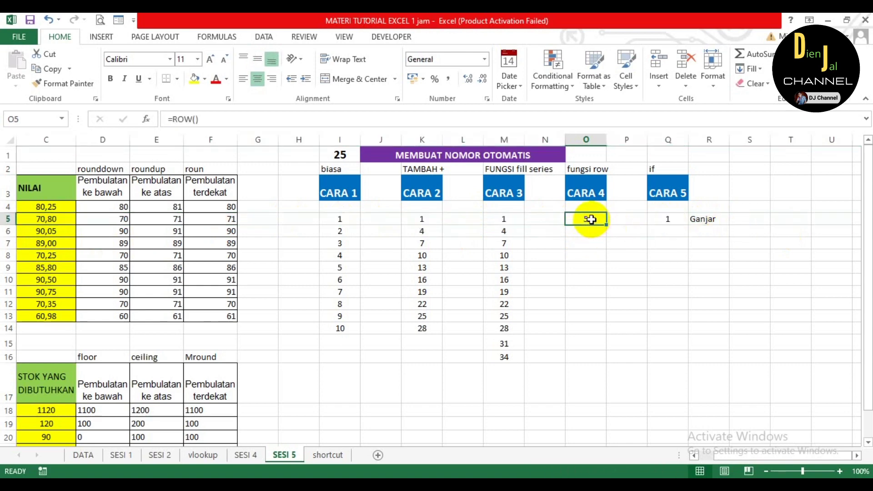
key("F2")
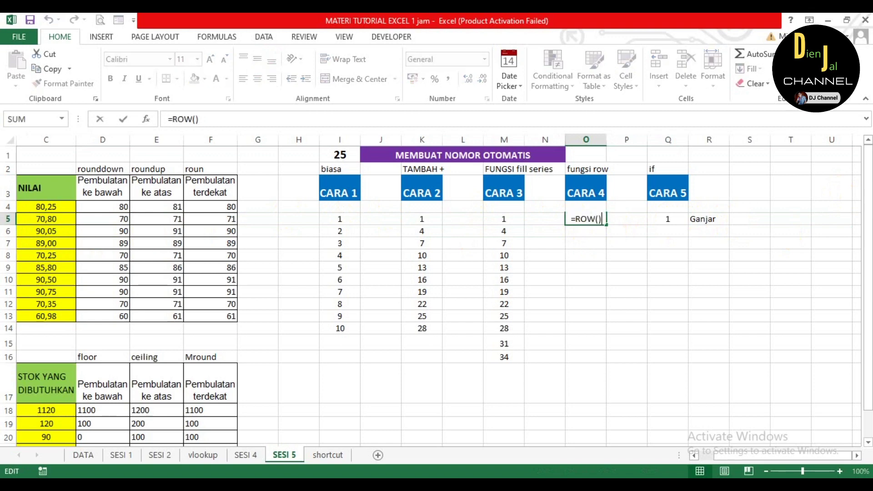
type("-")
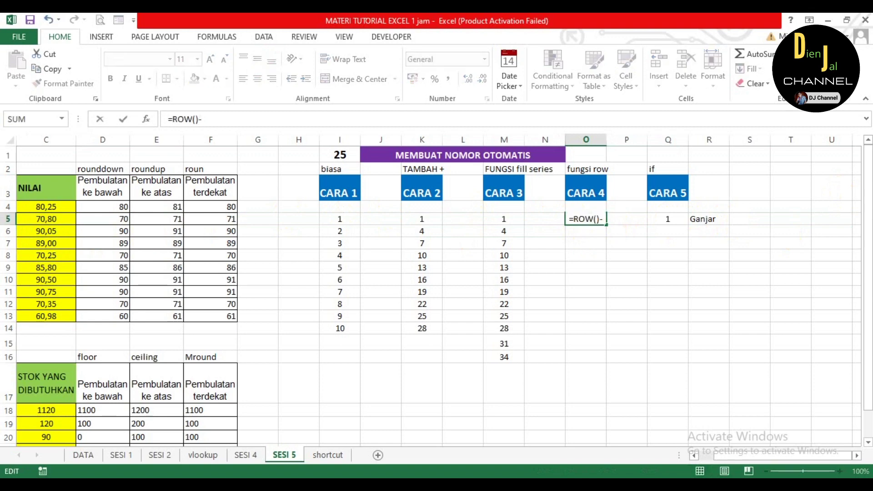
type("4")
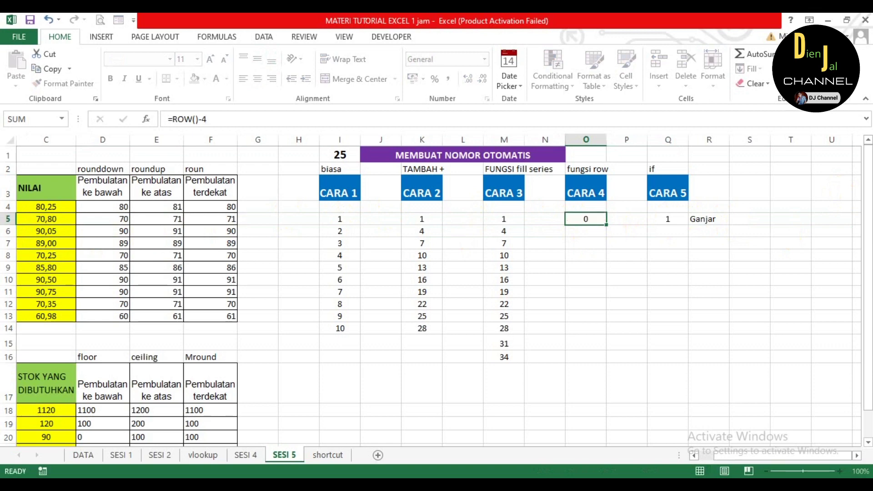
key("Return")
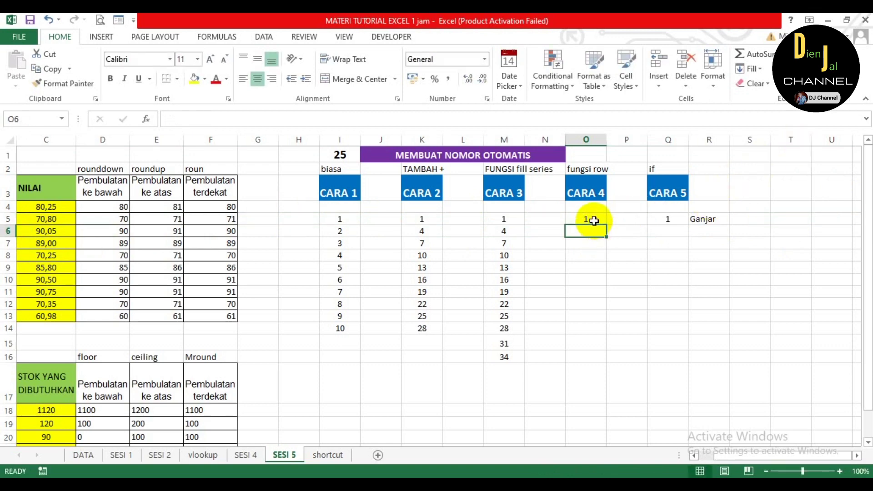
- Fill the O5 row formula down through O14 to number the CARA 4 column
left_click(593, 220)
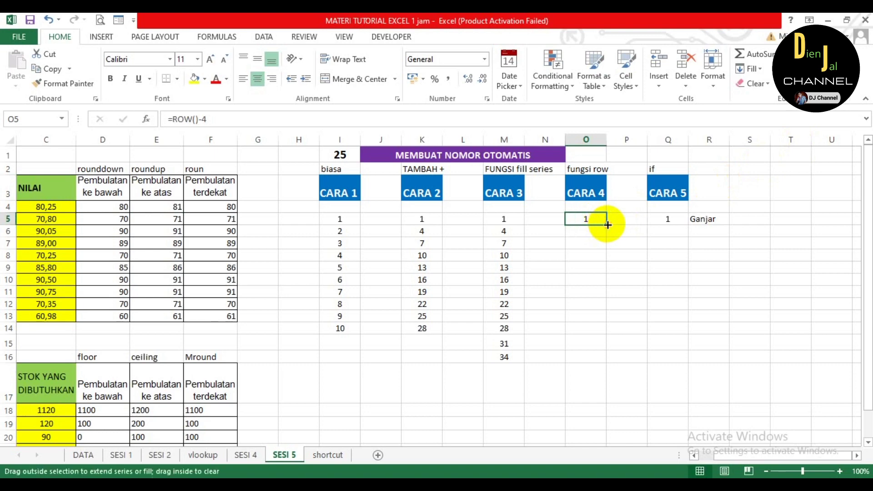
left_click_drag(606, 223, 606, 333)
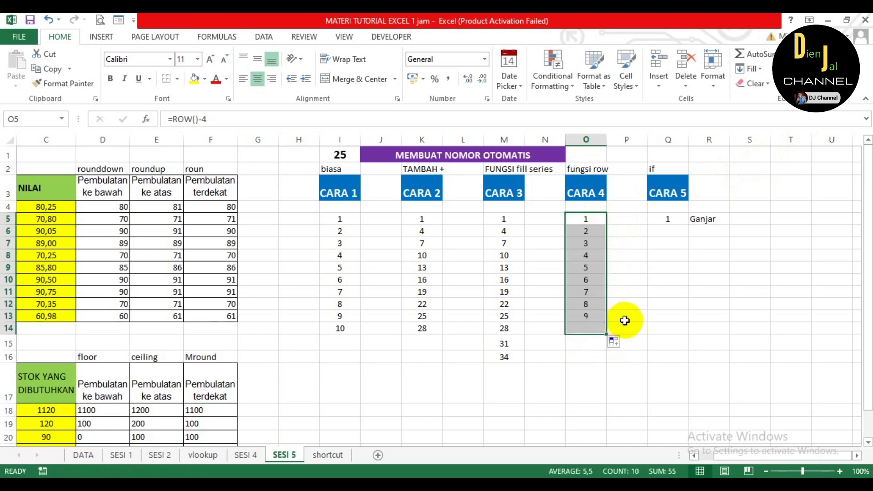
left_click(667, 313)
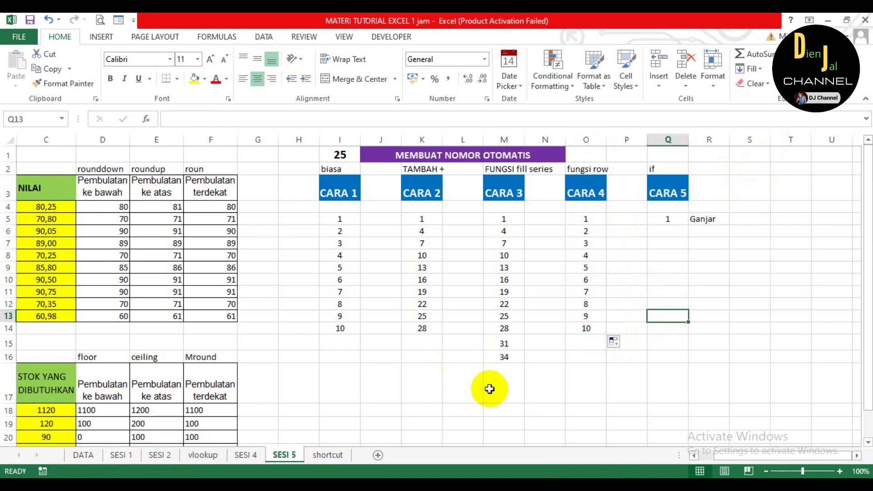
- Enter =ROW() as a test formula in the empty cell P16
key("Down")
key("Down")
key("Down")
key("Left")
type("=roe")
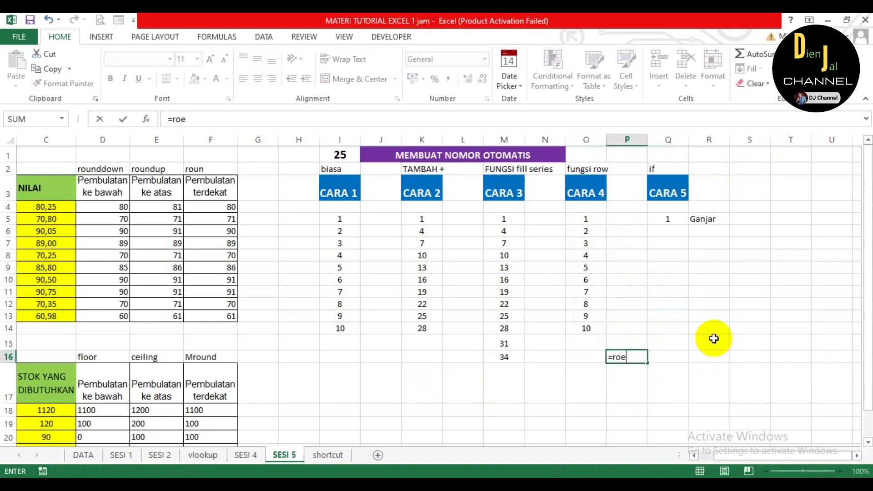
key("BackSpace")
type("w")
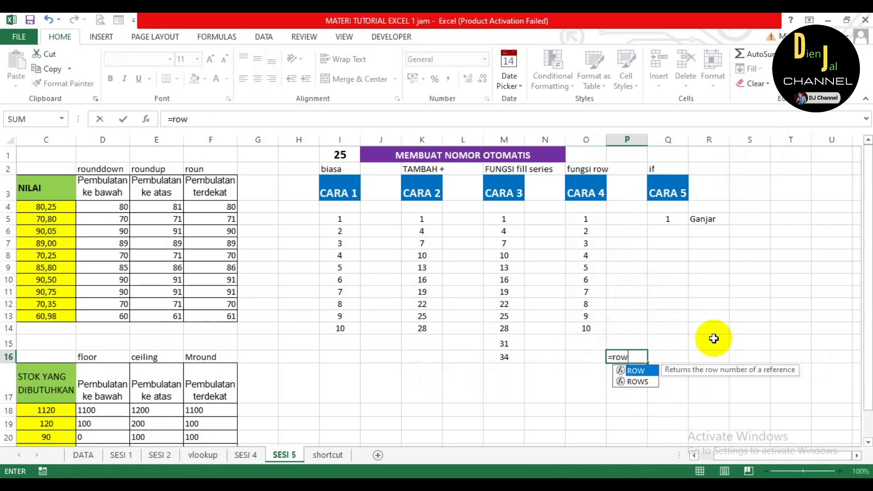
type("()")
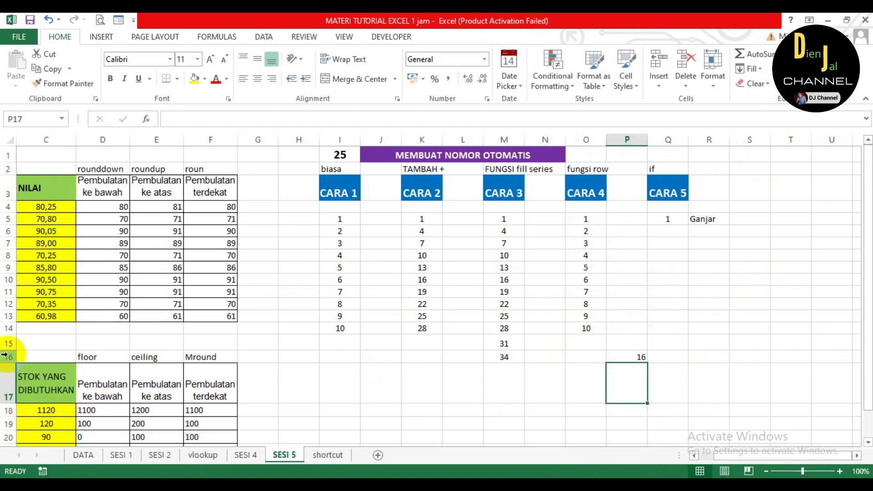
- Extend the test formula in P16 to =ROW()-15 and clear the cell again
key("Up")
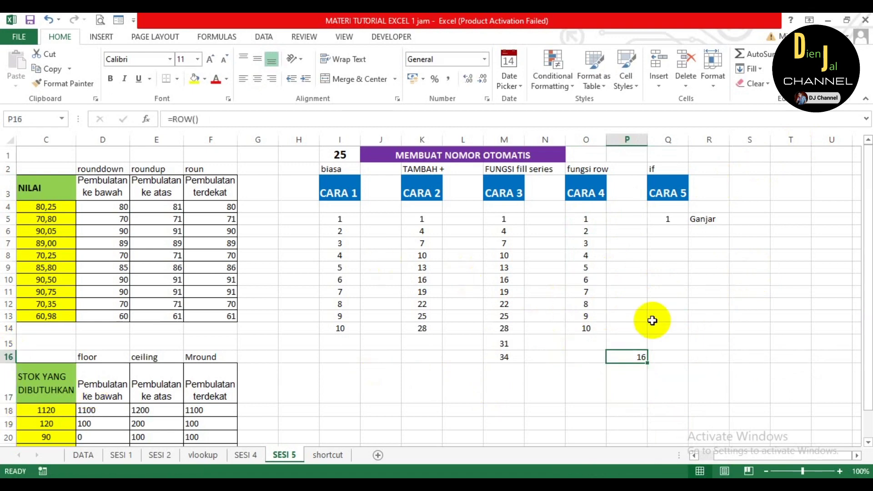
key("F2")
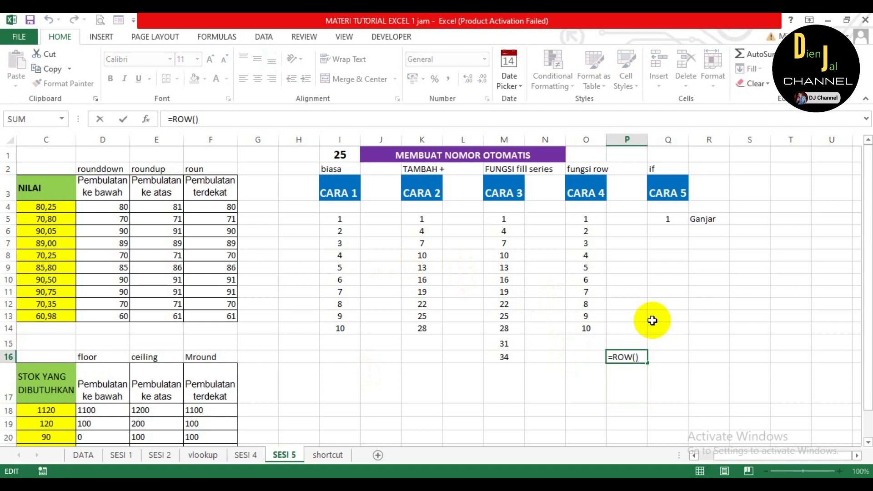
type("-15")
key("Return")
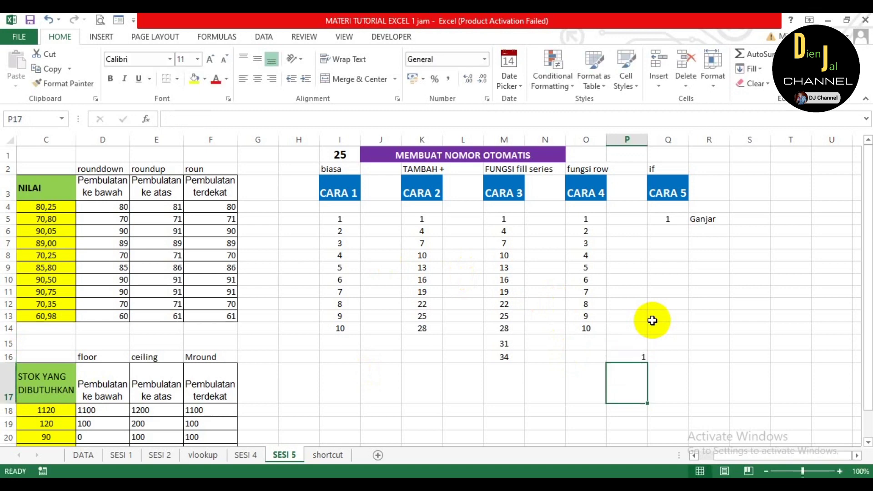
key("Up")
key("BackSpace")
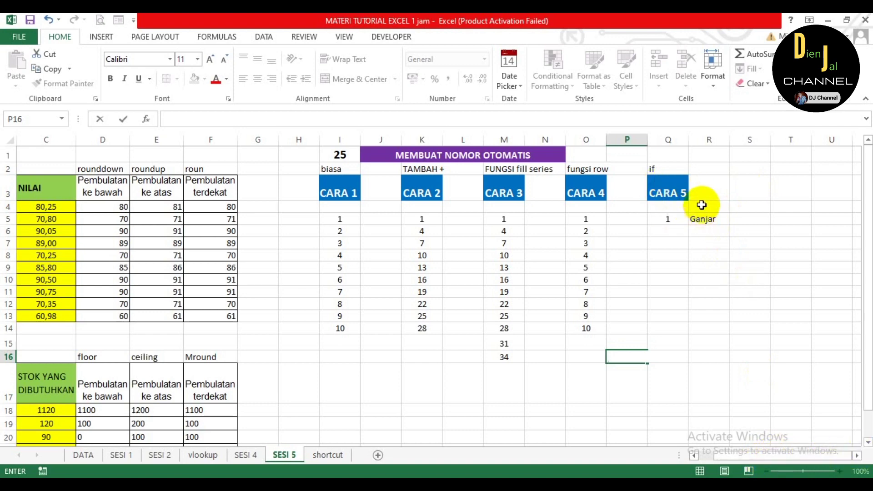
- Examine the arguments of the IF formula in Q5 under CARA 5 and the R5 cell it refers to
left_click(707, 222)
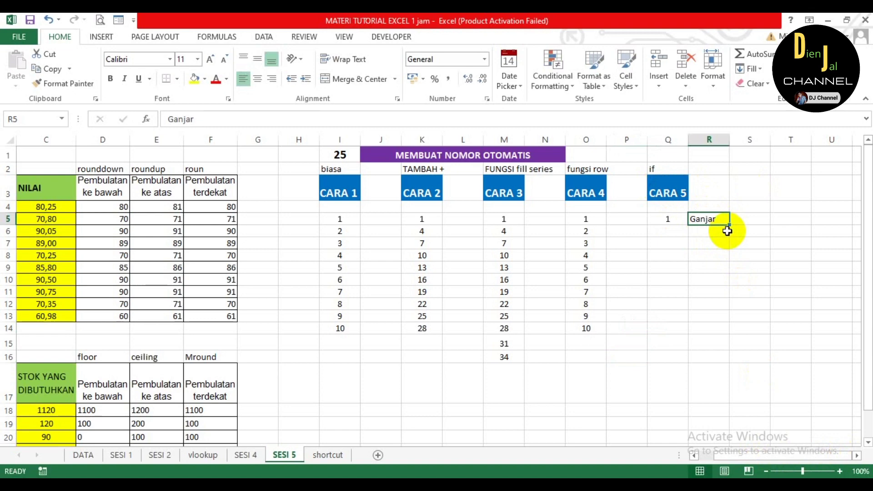
key("Left")
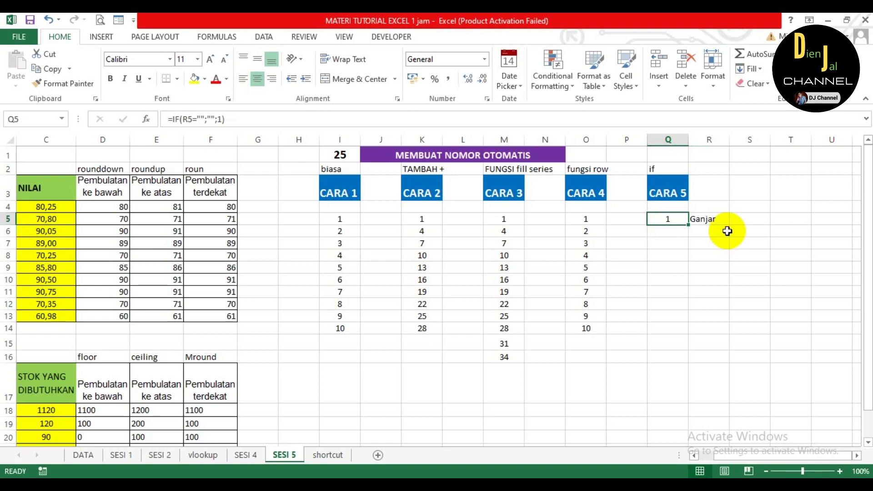
key("F2")
key("Left")
key("Left")
key("Left")
key("Left")
key("Left")
key("Left")
key("Left")
key("Left")
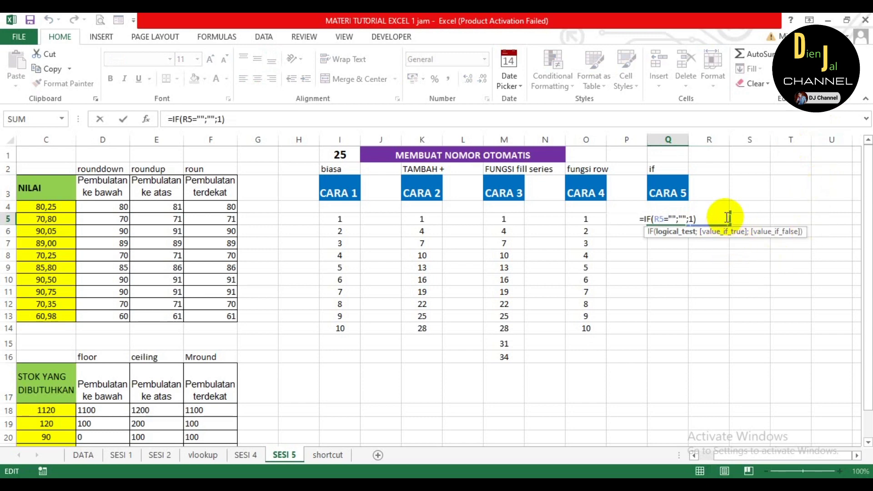
key("Right")
key("Right")
key("Right")
key("Right")
key("Right")
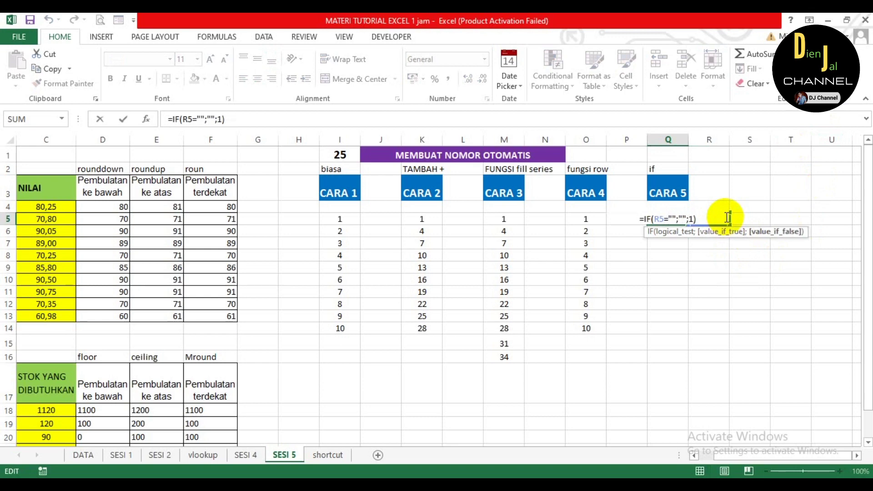
key("Return")
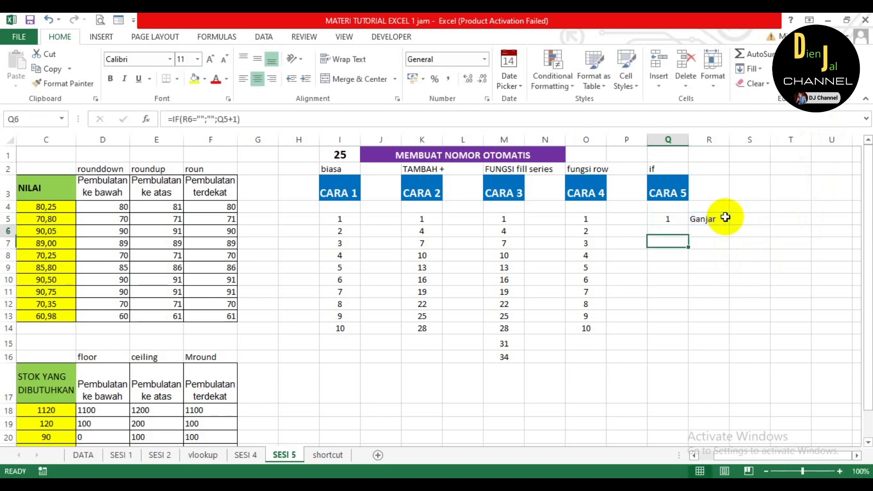
- Replace the entry in R5 beside the CARA 5 numbering with a different first name
left_click(725, 217)
key("Delete")
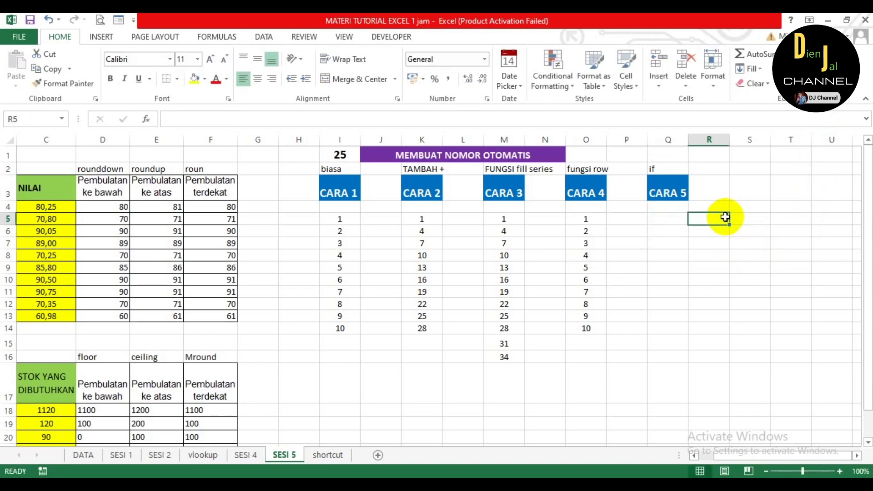
type("galuh")
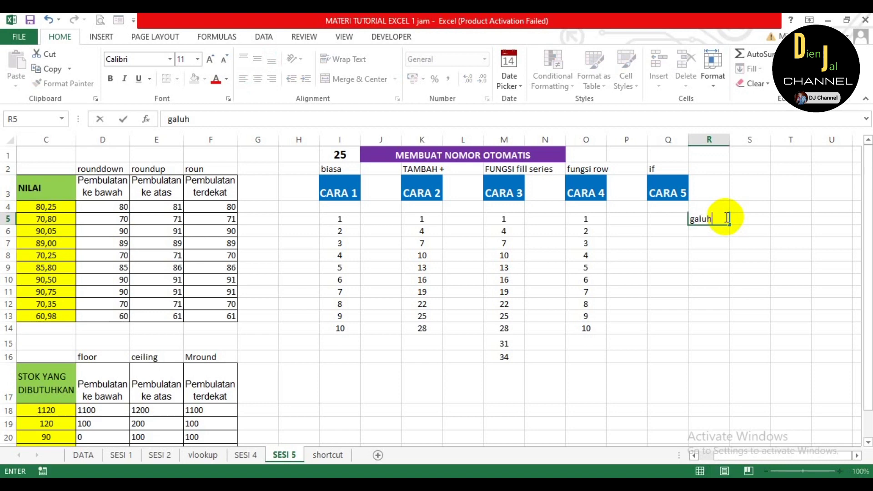
key("Return")
- Examine the IF formula in Q6 and the R6 and Q5 cells it refers to
key("Down")
key("Up")
key("Left")
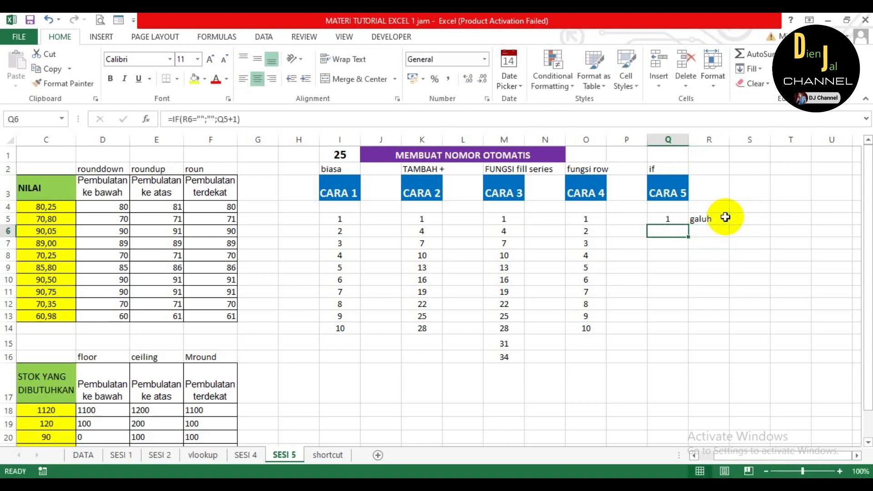
key("F2")
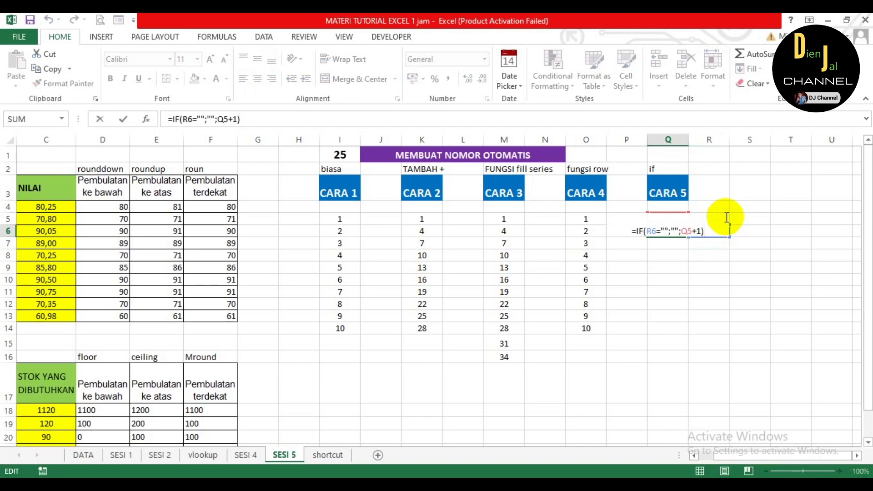
key("Left")
key("Left")
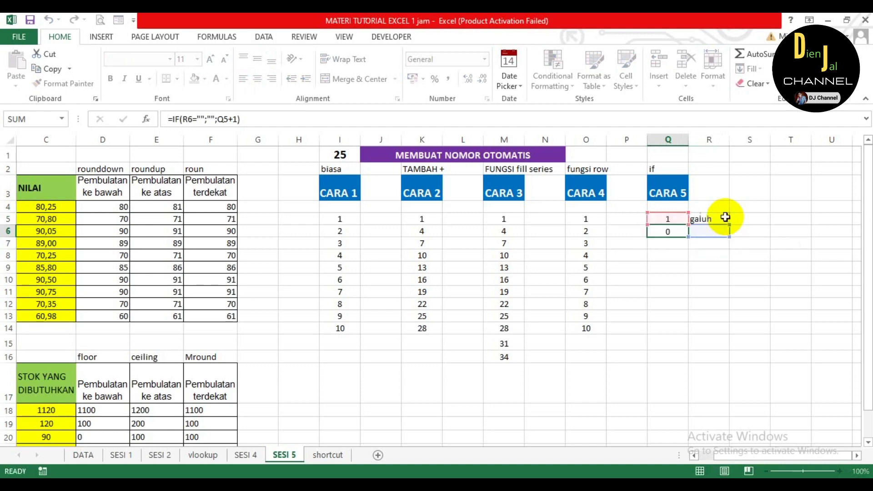
key("Return")
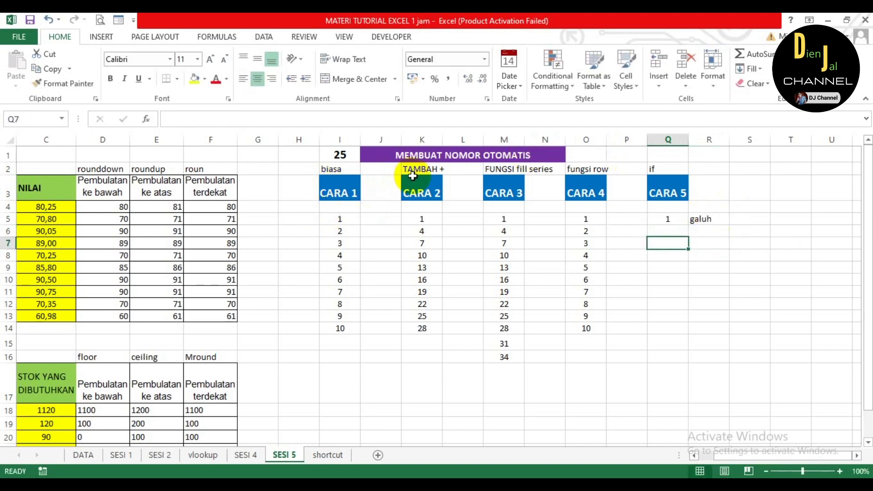
- Copy the IF formula from Q6 into Q7 through Q14 of the CARA 5 column
left_click(671, 229)
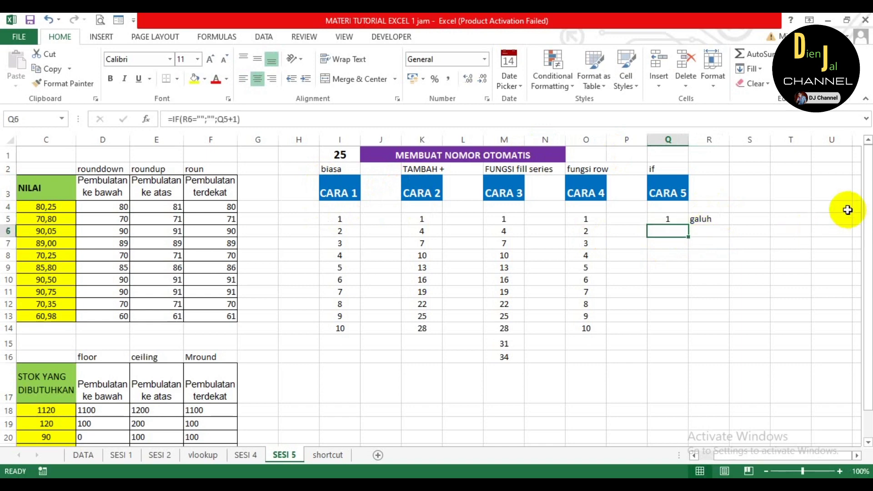
key("ctrl+c")
key("Down")
key("shift+Down")
key("shift+Down")
key("shift+Down")
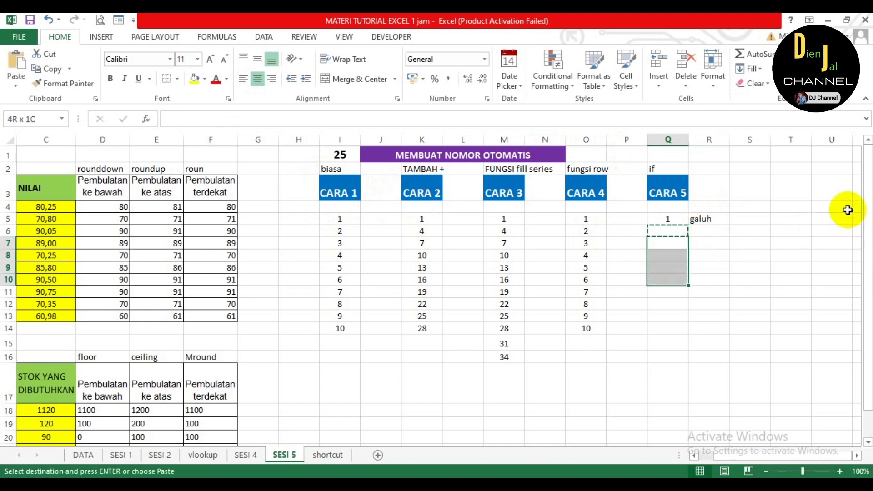
key("shift+Down")
key("shift+Down")
key("shift+Down")
key("shift+Down")
key("Return")
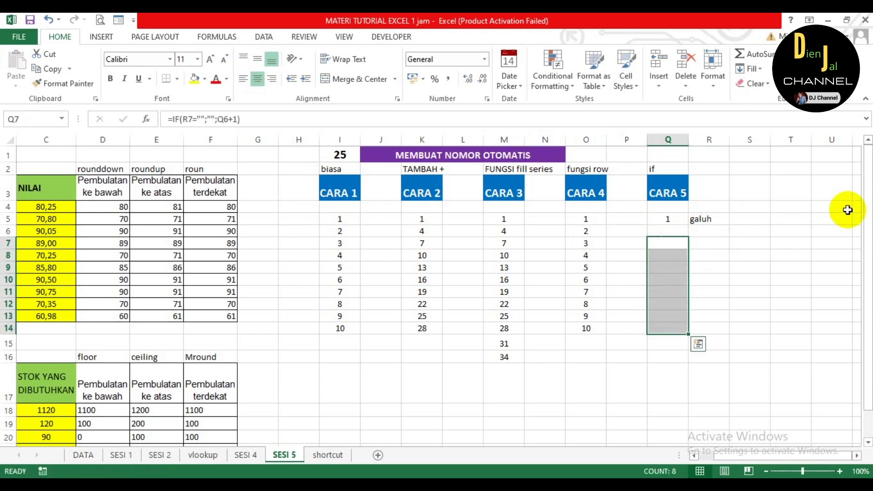
- Check the copied IF formulas cell by cell from Q7 down to Q14
key("Up")
key("Down")
key("Down")
key("Down")
key("Down")
key("Down")
key("Down")
key("Down")
key("Down")
key("Up")
key("Up")
key("Up")
key("Up")
key("Up")
key("Up")
key("Up")
key("Up")
- Enter a first name in each of the cells R6 through R9 beside the CARA 5 numbering
key("Right")
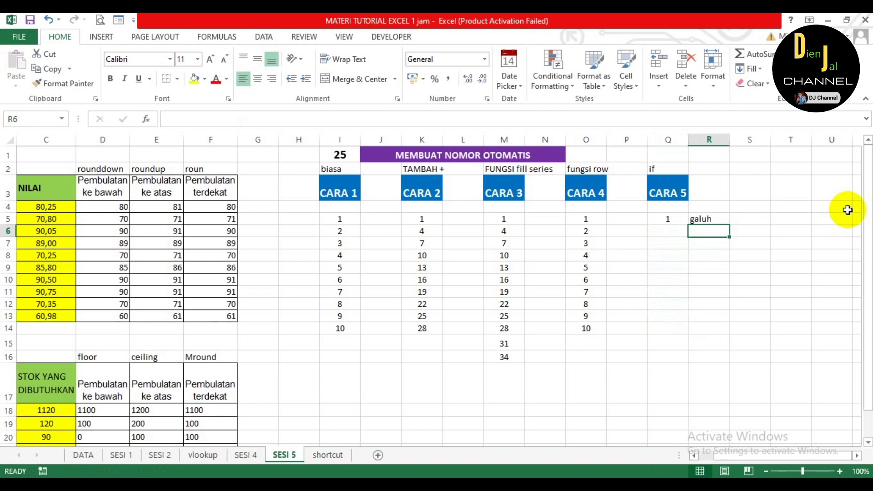
type("Siman")
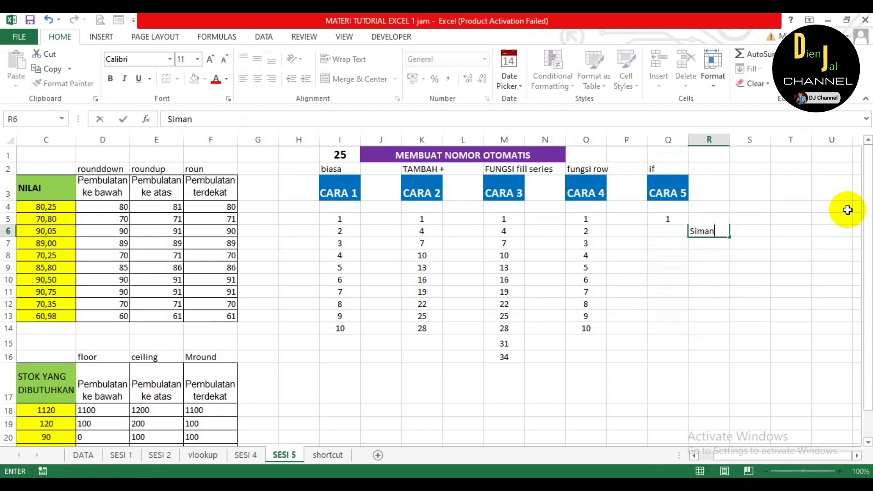
key("Return")
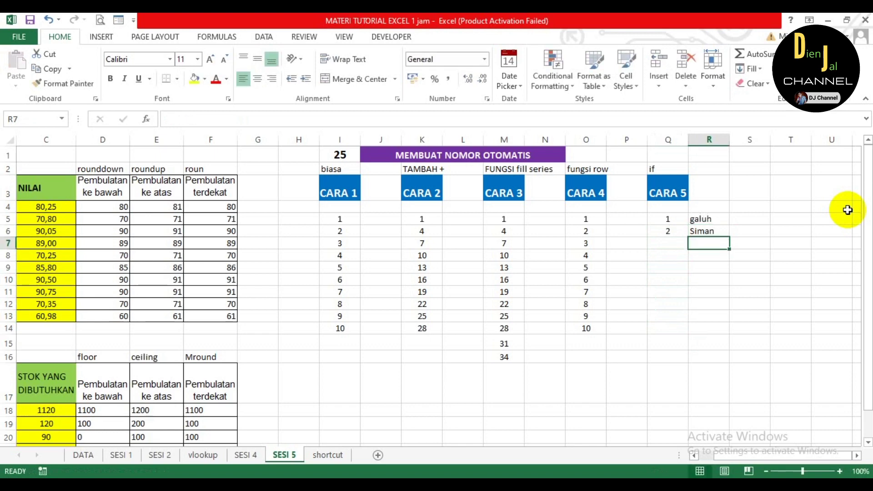
type("k")
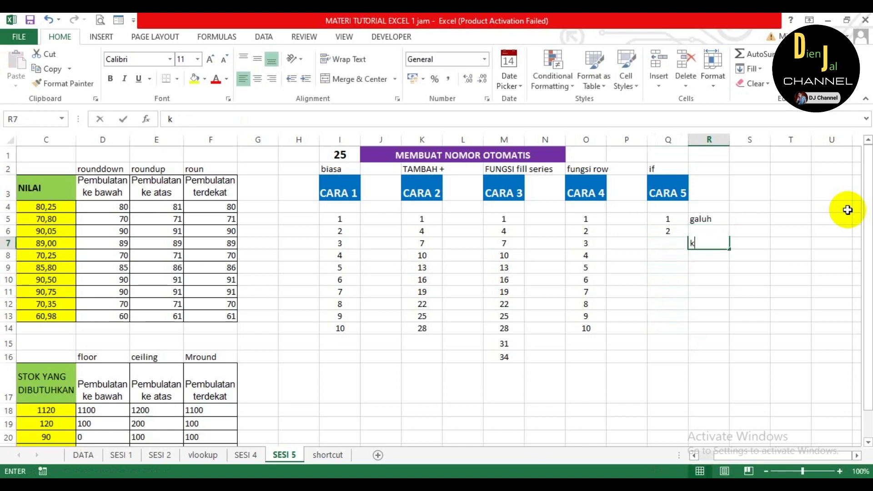
type("atro")
key("Return")
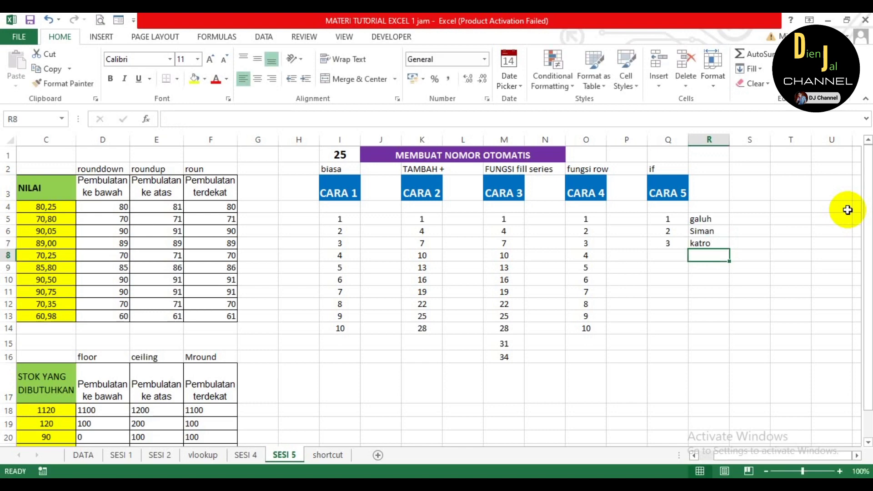
type("Mimin")
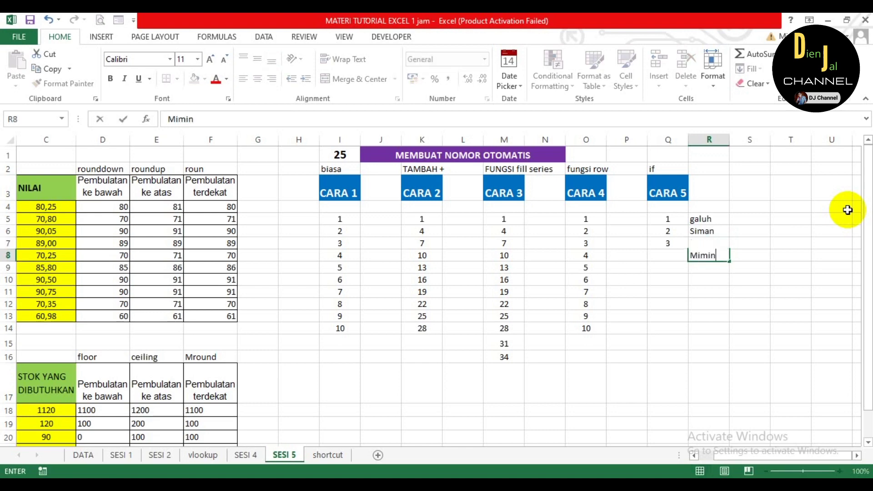
key("Return")
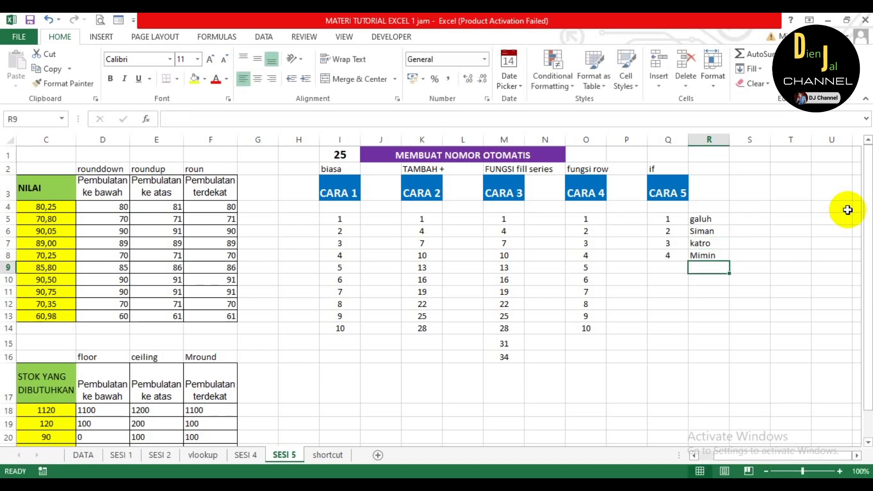
type("del")
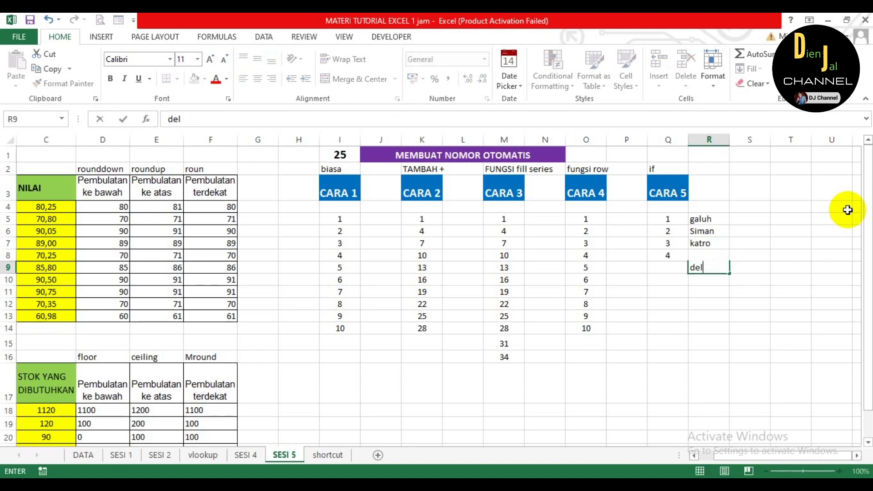
type("ies")
key("Return")
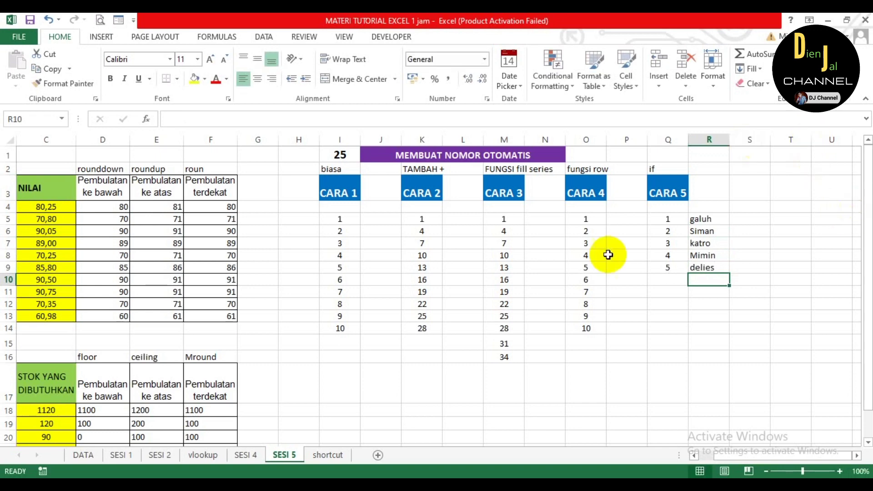
- Check the IF formulas in Q11 and Q14 and enter the test text hddskjjls in R15
left_click(666, 291)
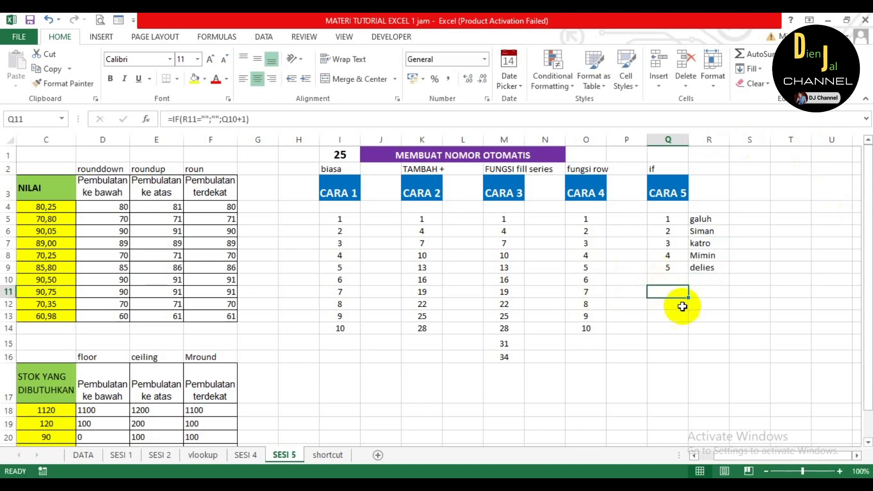
left_click(667, 329)
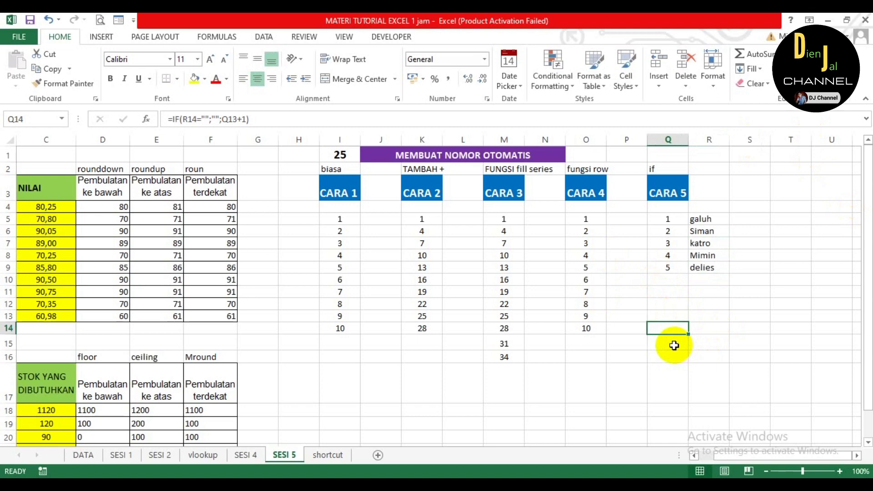
left_click(697, 342)
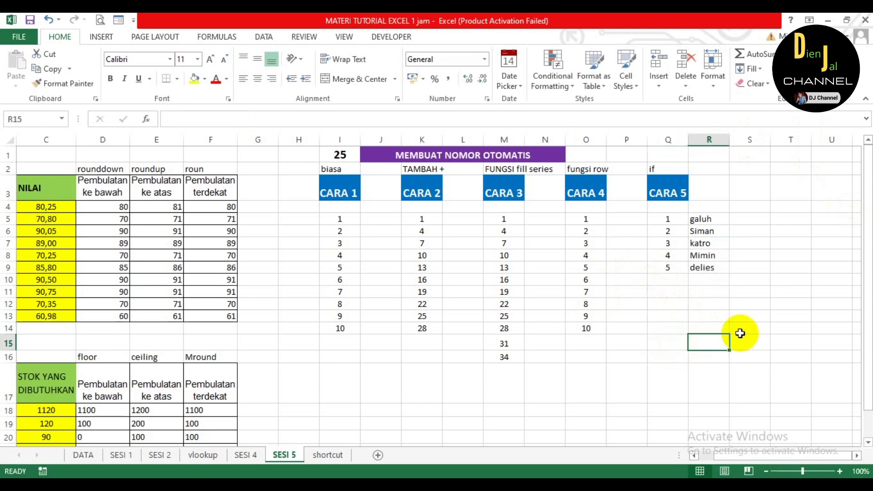
type("hddskjjls")
key("Return")
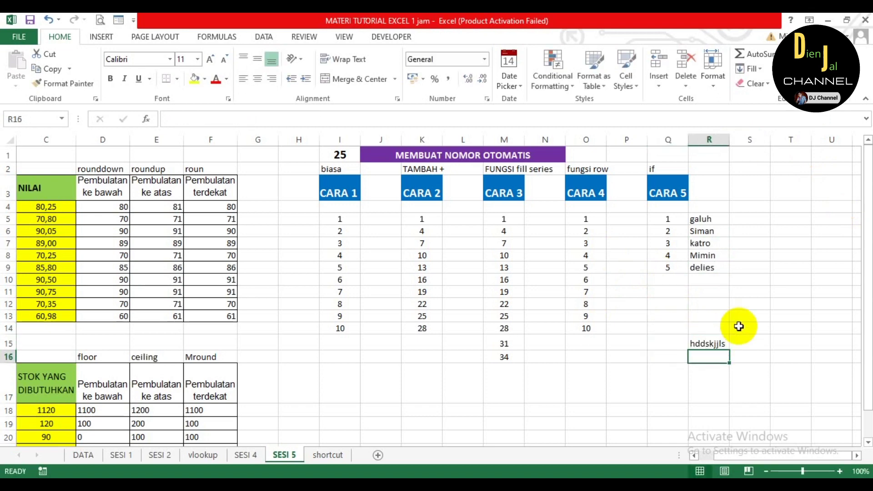
- Extend the IF formula from Q14 down to Q15 beside the test text
left_click(680, 329)
left_click_drag(687, 334, 689, 348)
left_click(719, 318)
left_click(703, 344)
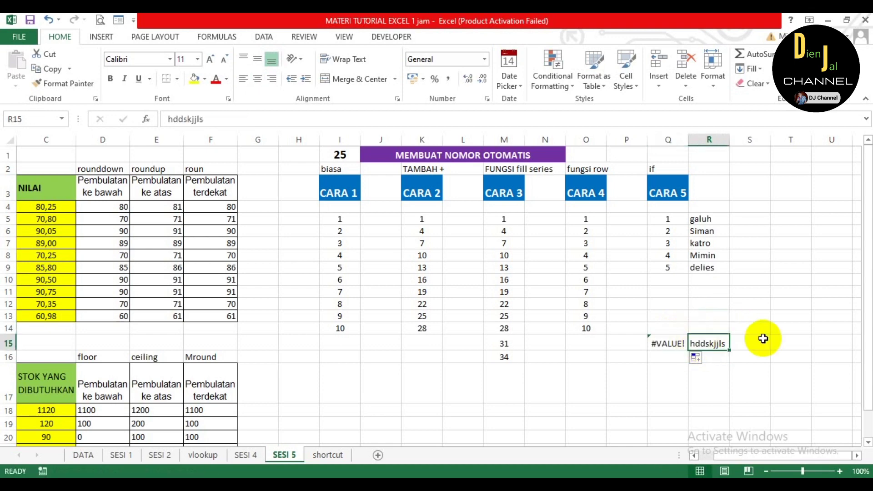
- Clear the test text in R15 and the extended formula in Q15
key("BackSpace")
left_click(678, 343)
key("Delete")
left_click(629, 278)
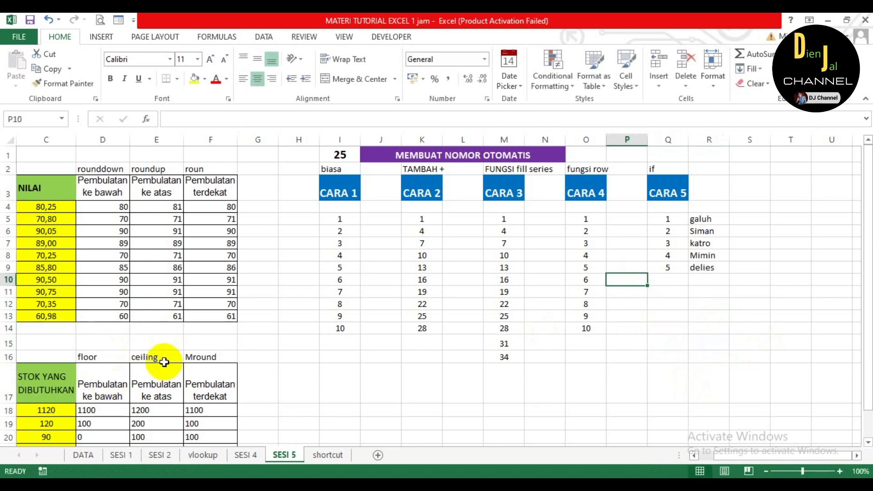
- Review the full 25 JENIS RUMUS EXCEL table of formula names on the DATA sheet
left_click(83, 455)
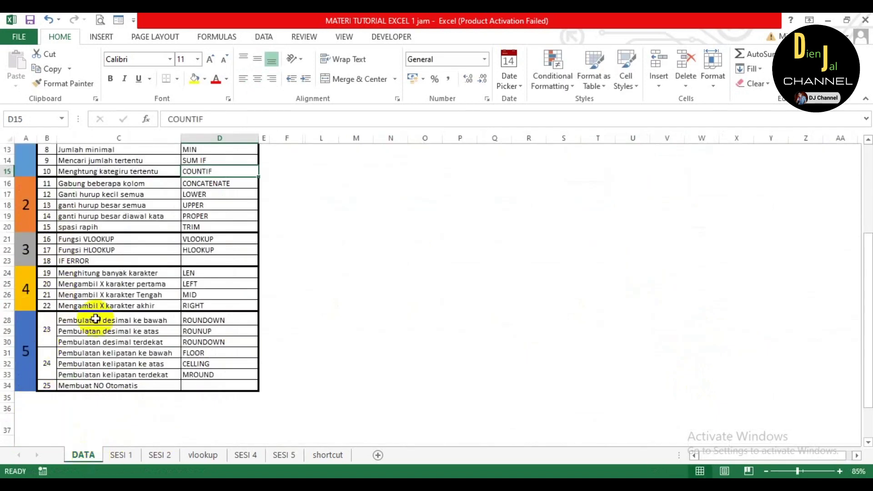
scroll(179, 289, "up", 4)
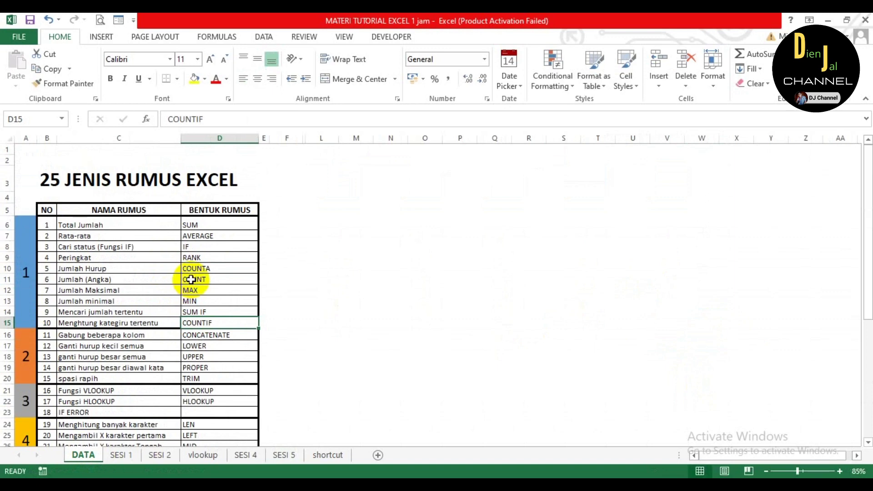
scroll(190, 279, "down", 1)
scroll(195, 276, "down", 4)
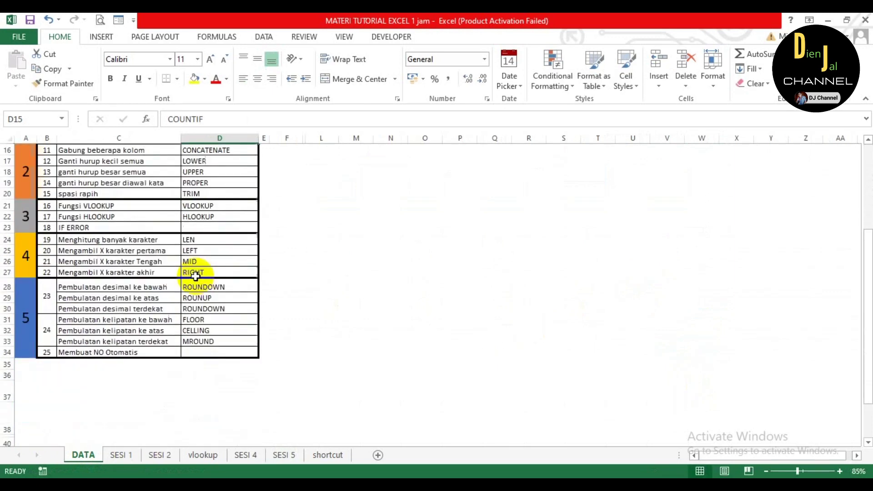
scroll(314, 184, "up", 4)
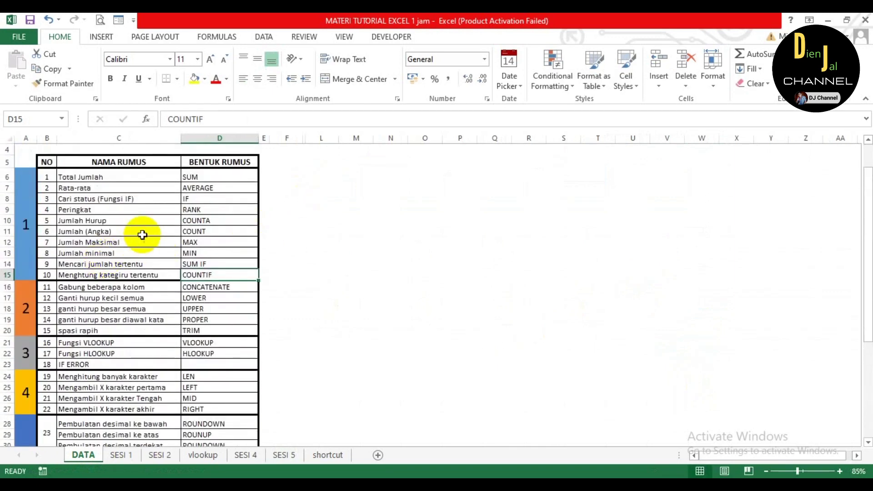
scroll(187, 247, "down", 1)
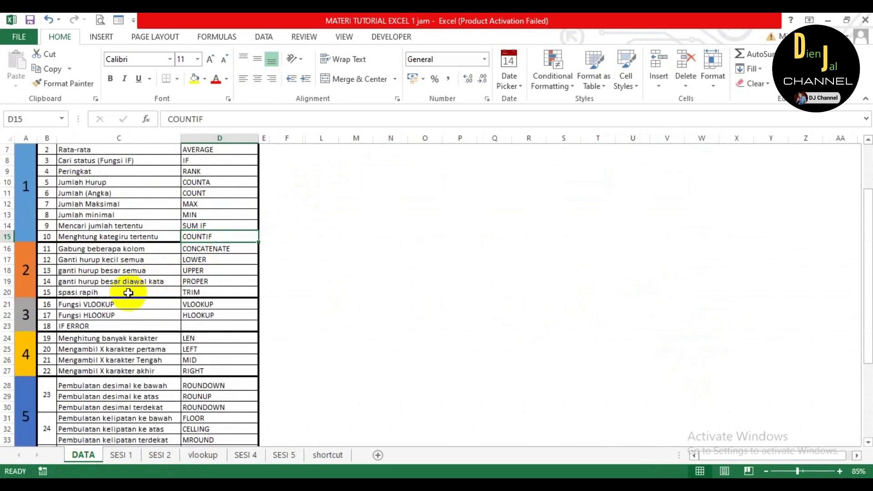
scroll(89, 278, "down", 2)
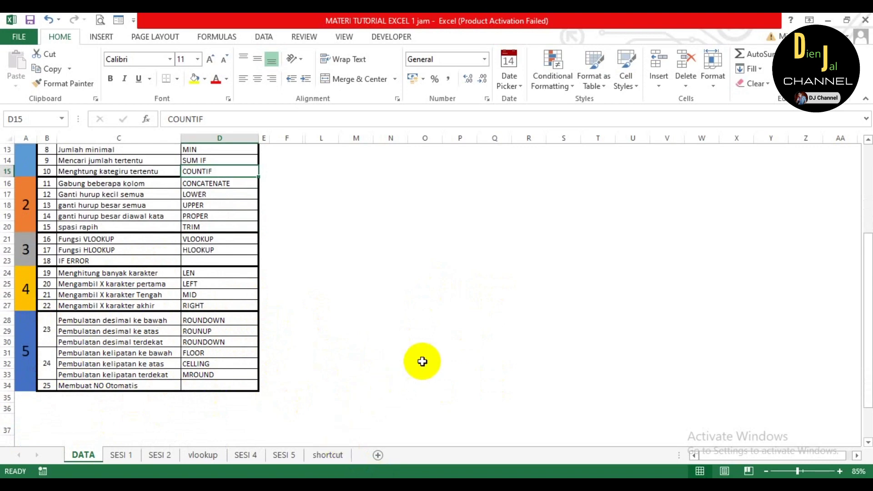
scroll(591, 208, "up", 4)
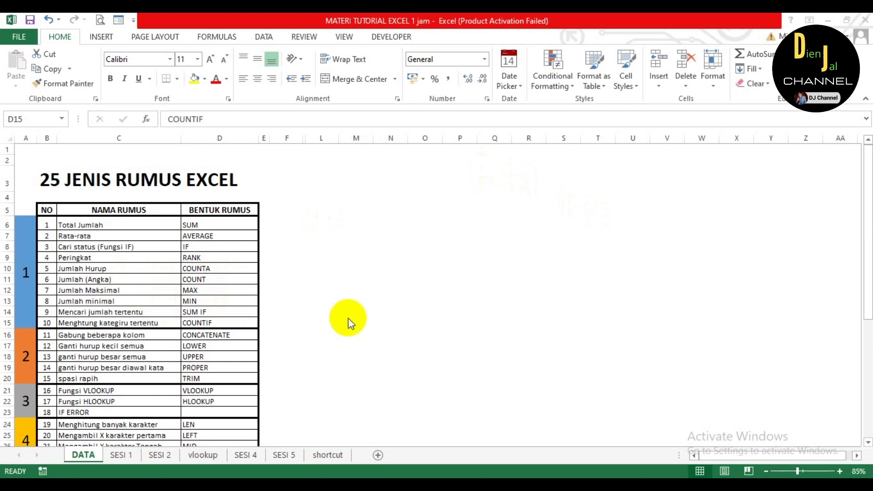
scroll(347, 327, "down", 4)
scroll(348, 330, "up", 3)
scroll(347, 330, "up", 1)
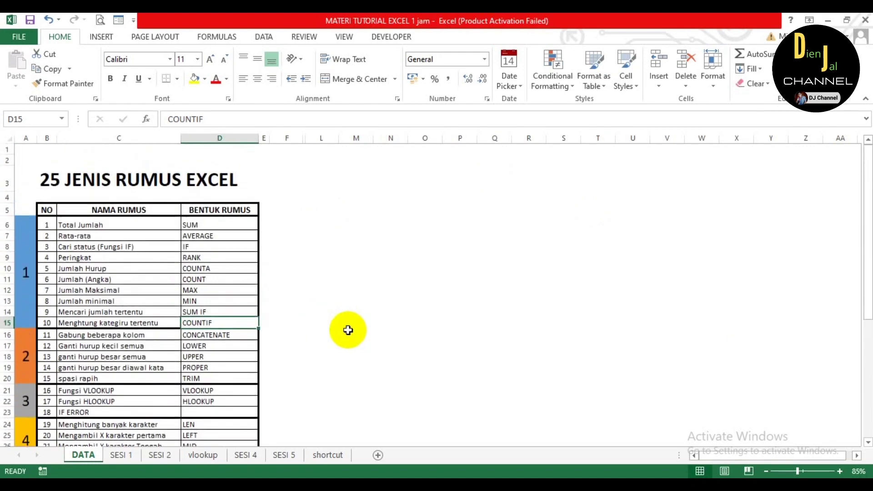